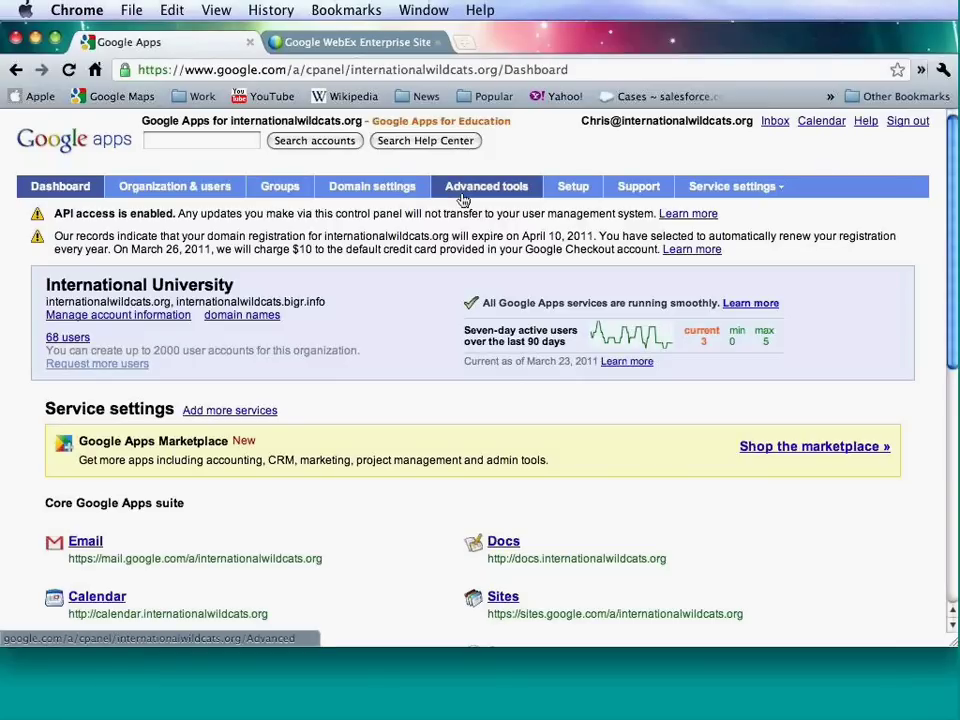
Examine the International University account overview on the dashboard, including domains, user allowance, service status and active users.
scroll(463, 200, "down", 1)
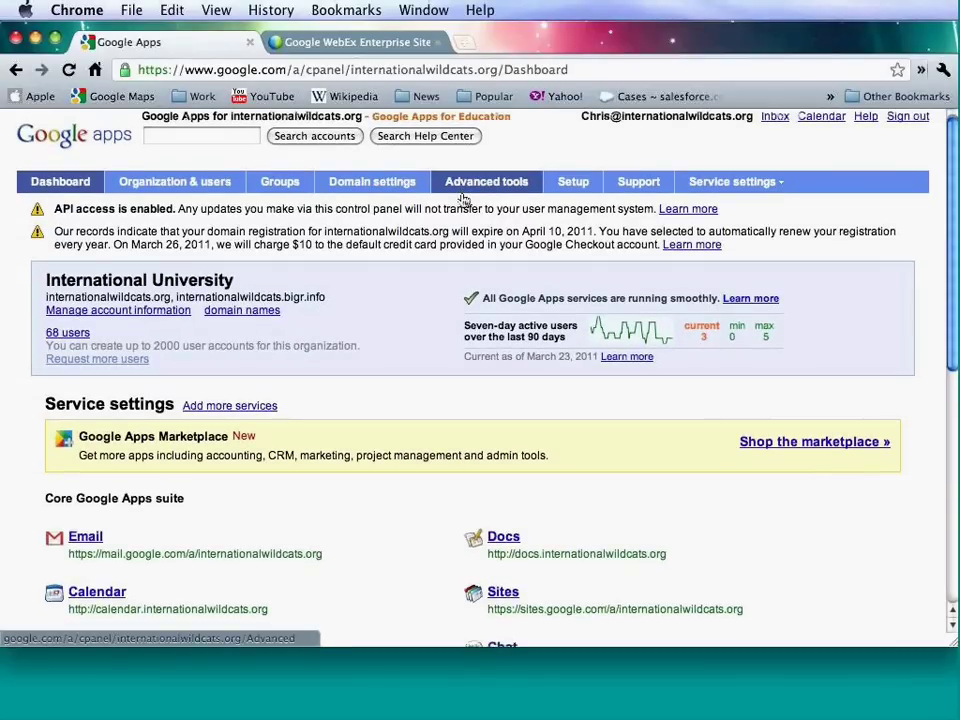
scroll(463, 200, "down", 1)
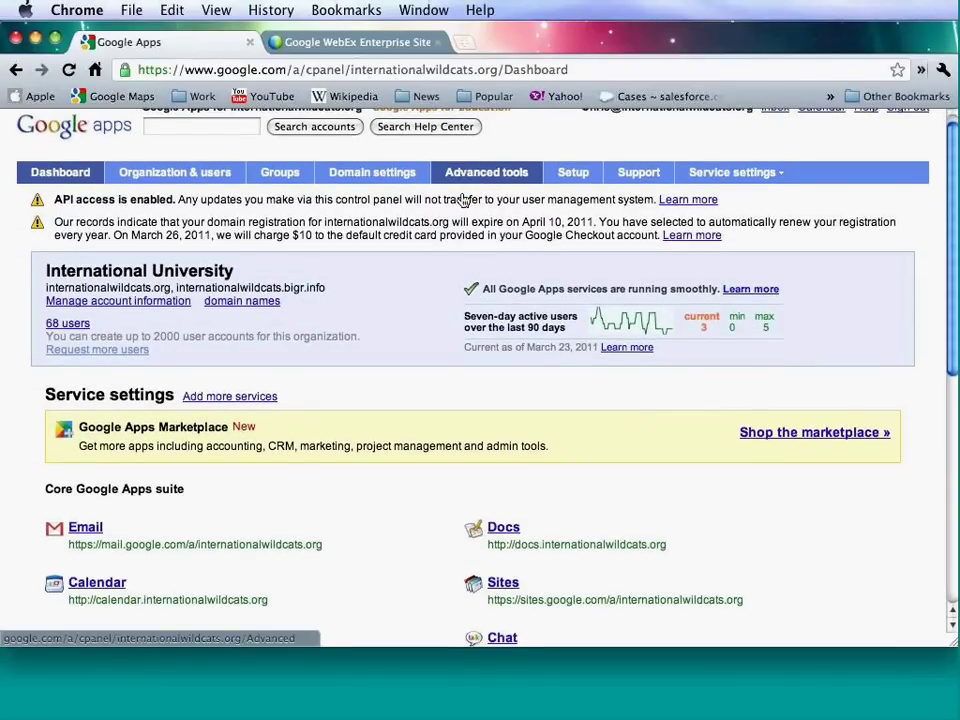
scroll(463, 200, "down", 1)
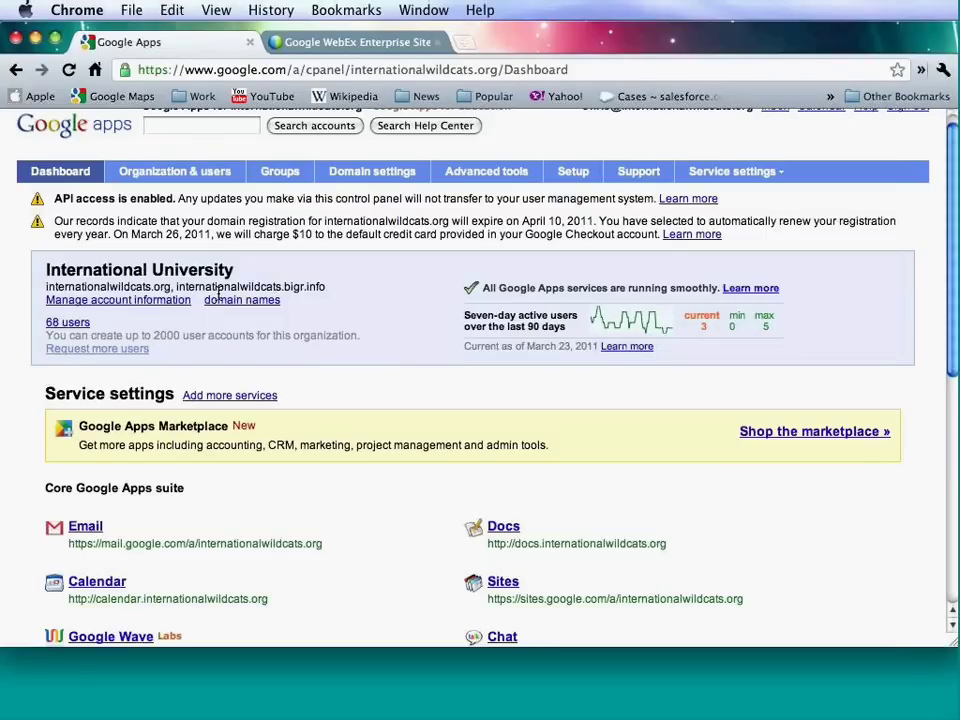
scroll(219, 292, "down", 1)
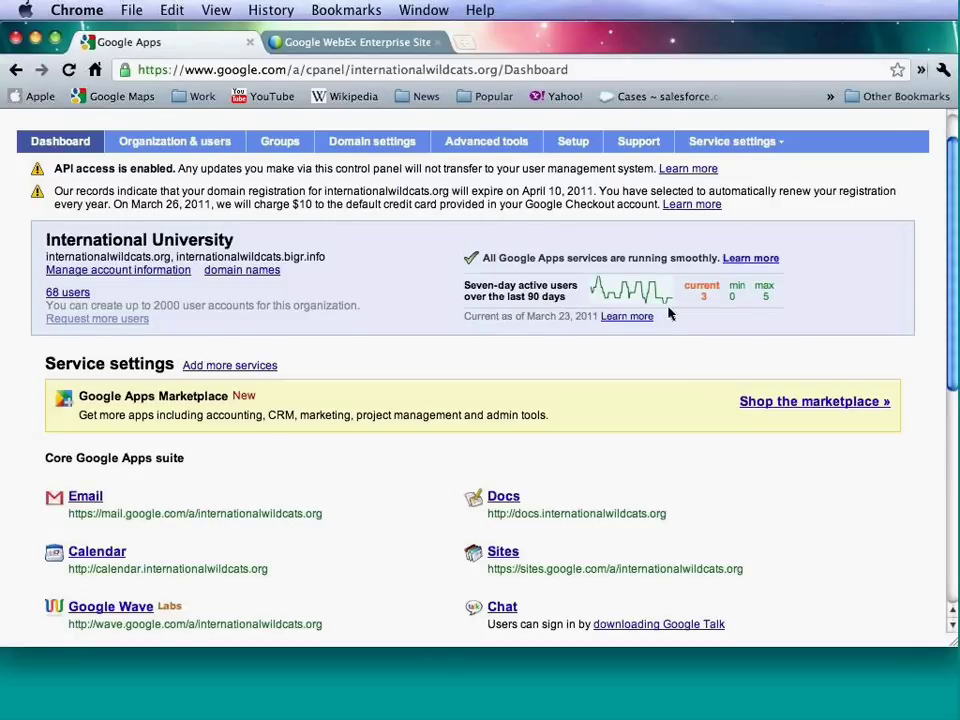
scroll(669, 313, "down", 1)
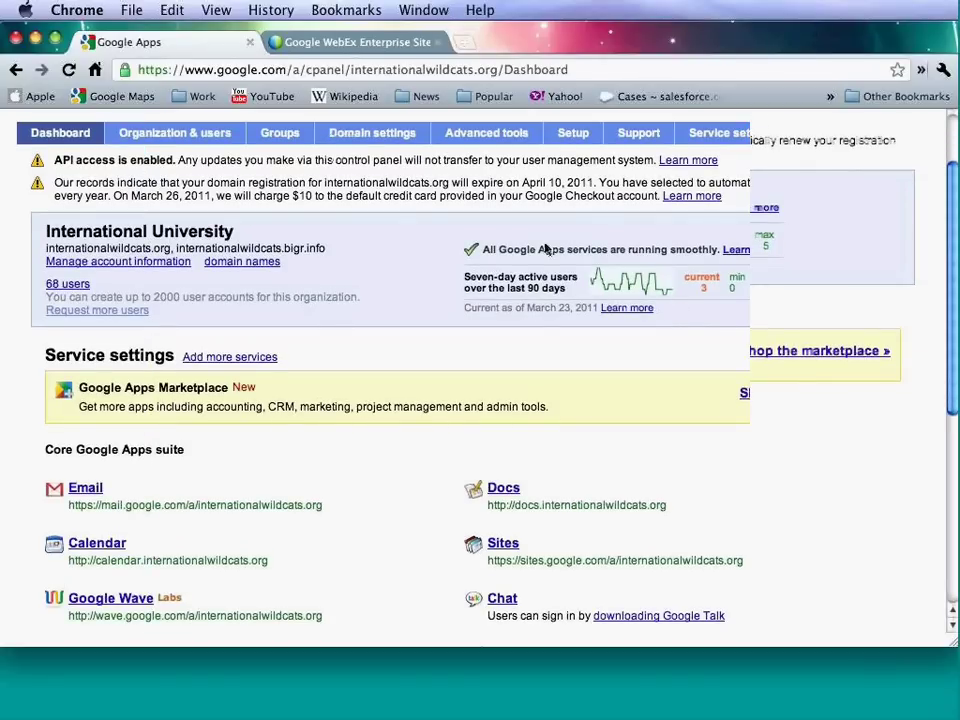
scroll(546, 249, "down", 2)
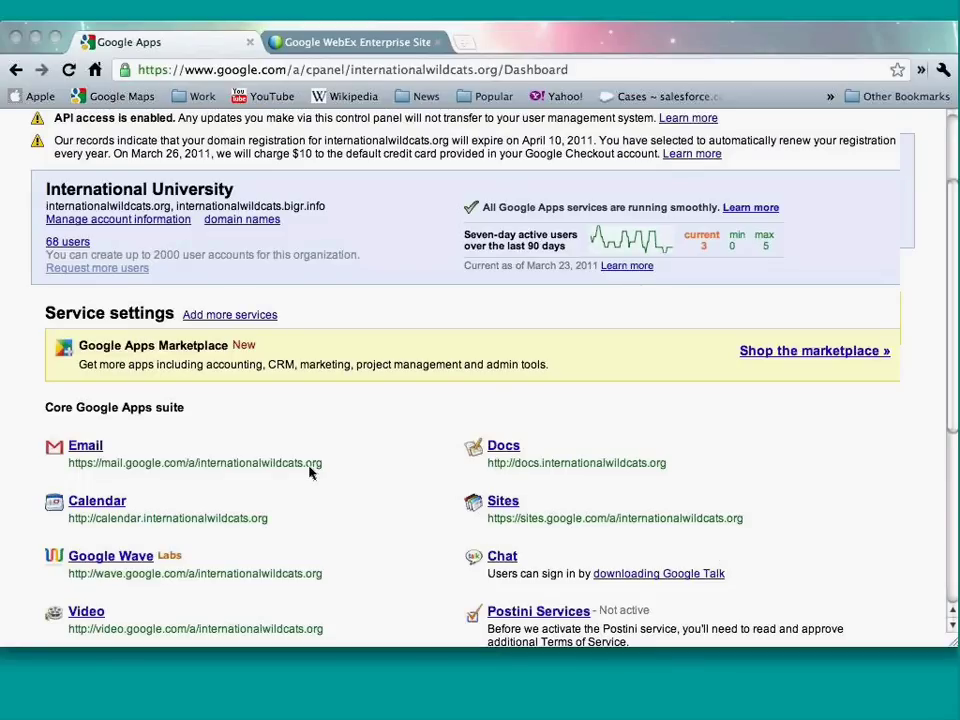
View the additional services that can be added to the domain, and return to the dashboard.
scroll(310, 473, "down", 1)
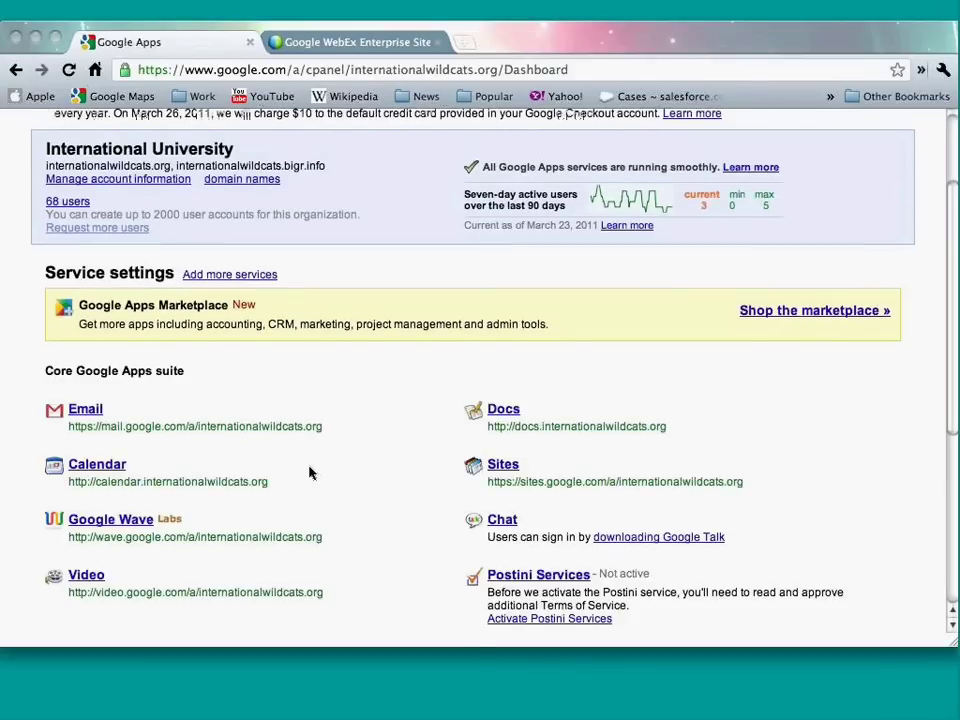
scroll(356, 471, "down", 1)
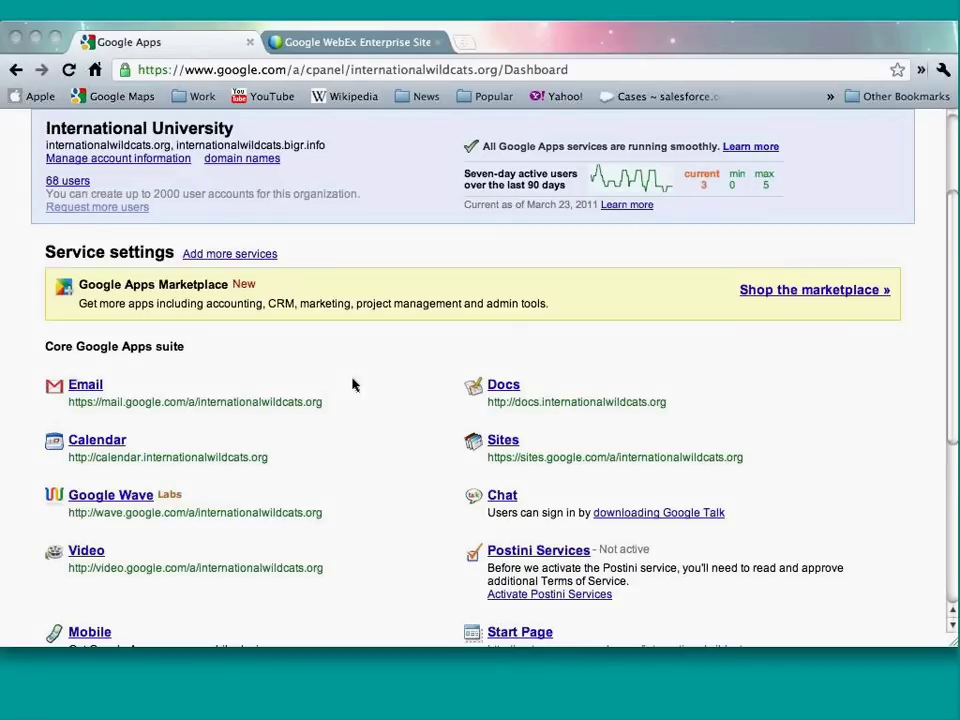
scroll(352, 384, "down", 1)
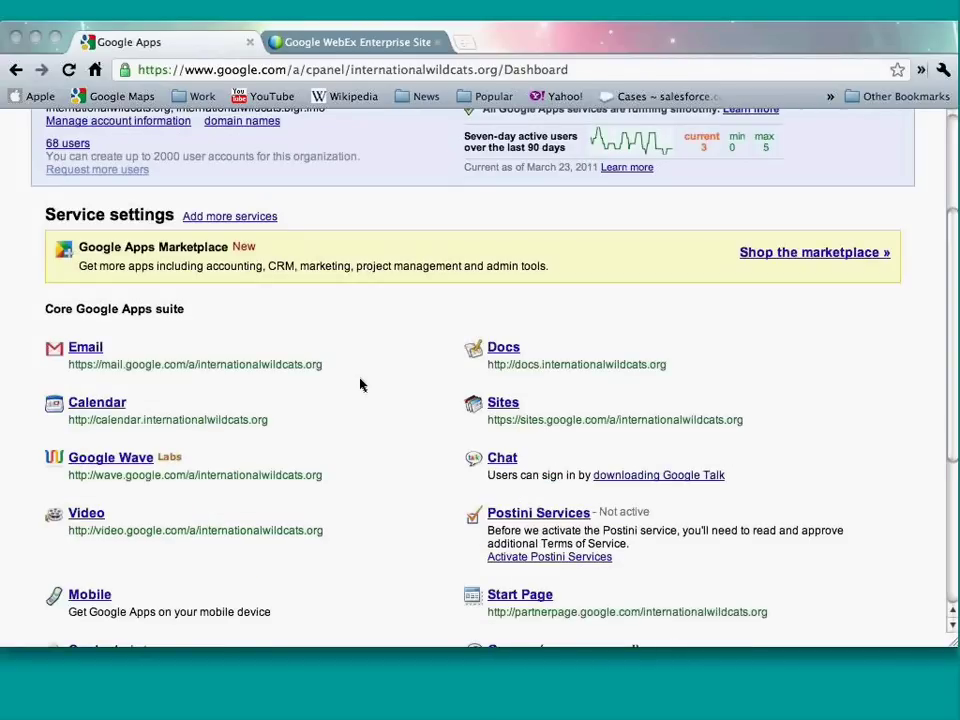
scroll(364, 382, "down", 1)
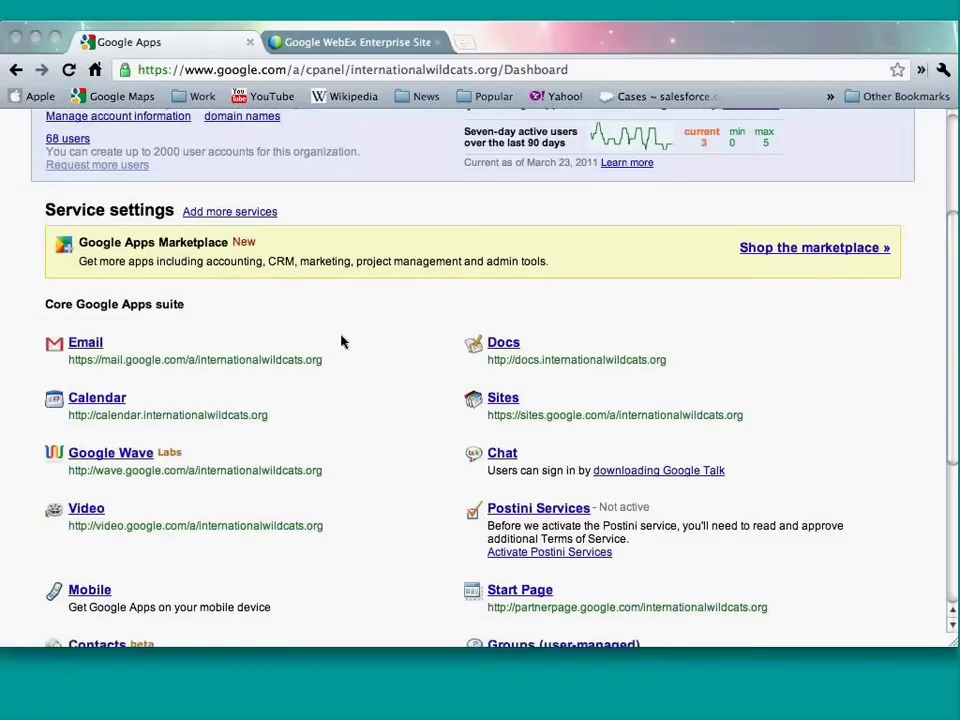
scroll(290, 340, "down", 1)
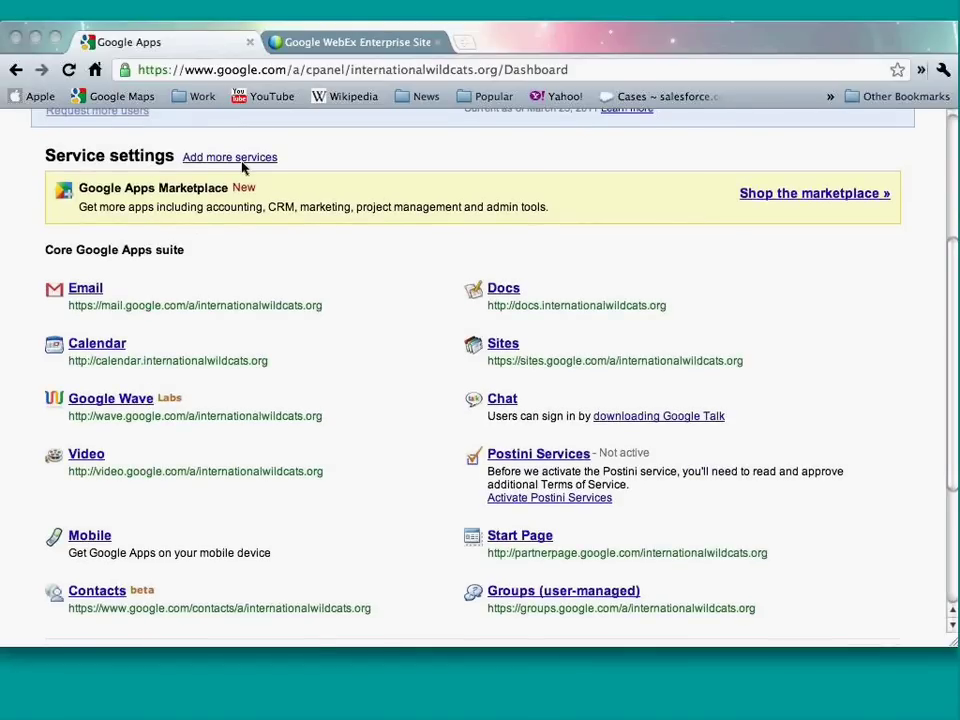
left_click(238, 159)
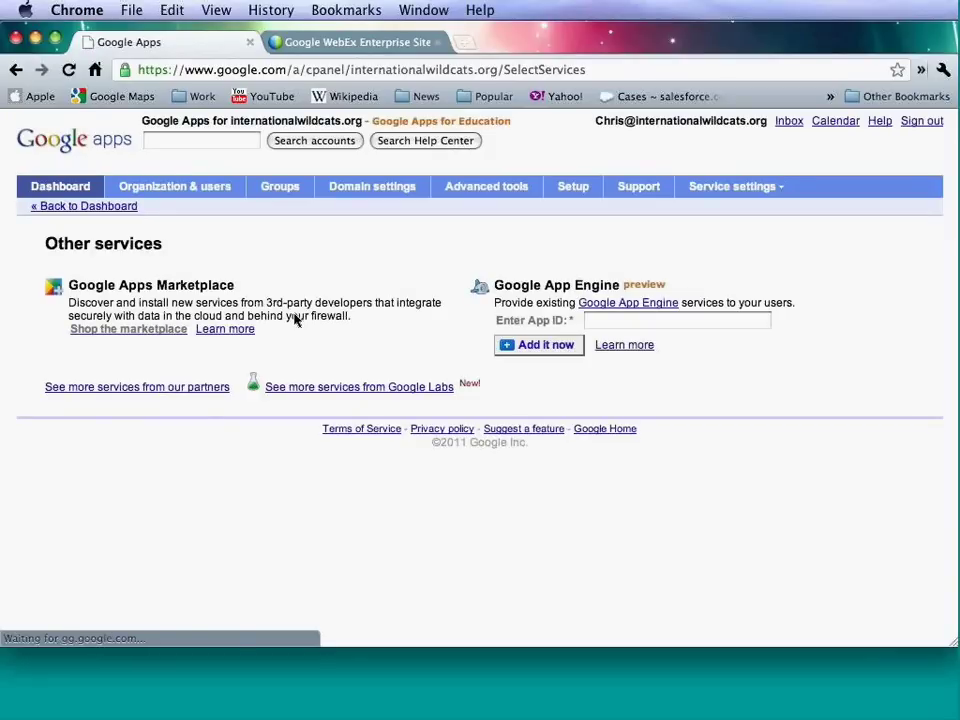
left_click(84, 205)
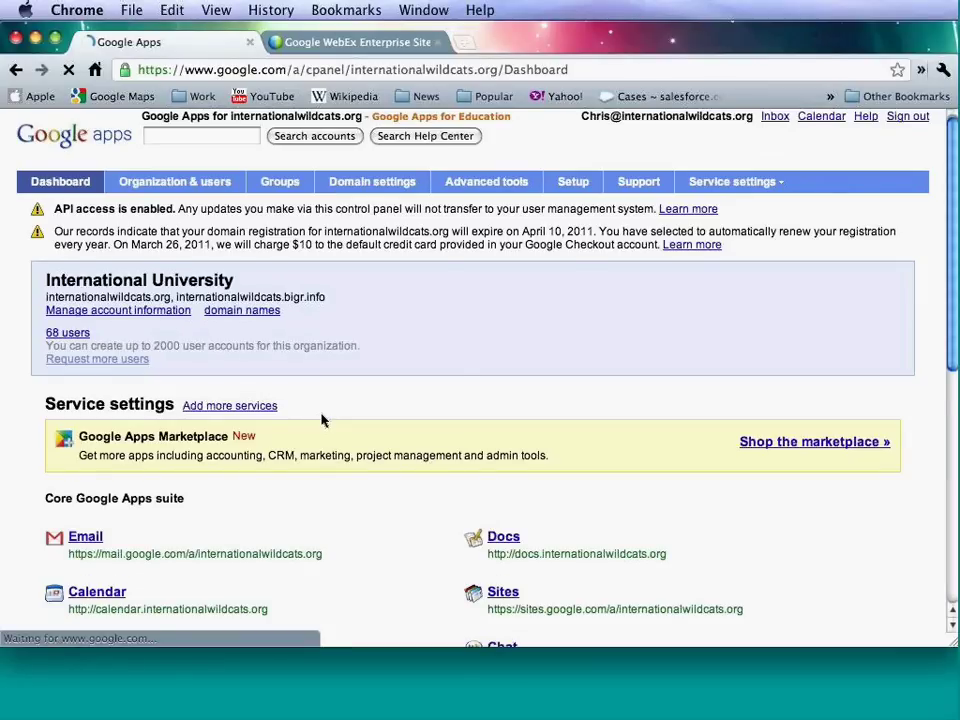
Examine the core Google Apps suite services and the installed Marketplace apps listed under the service settings.
scroll(322, 420, "down", 3)
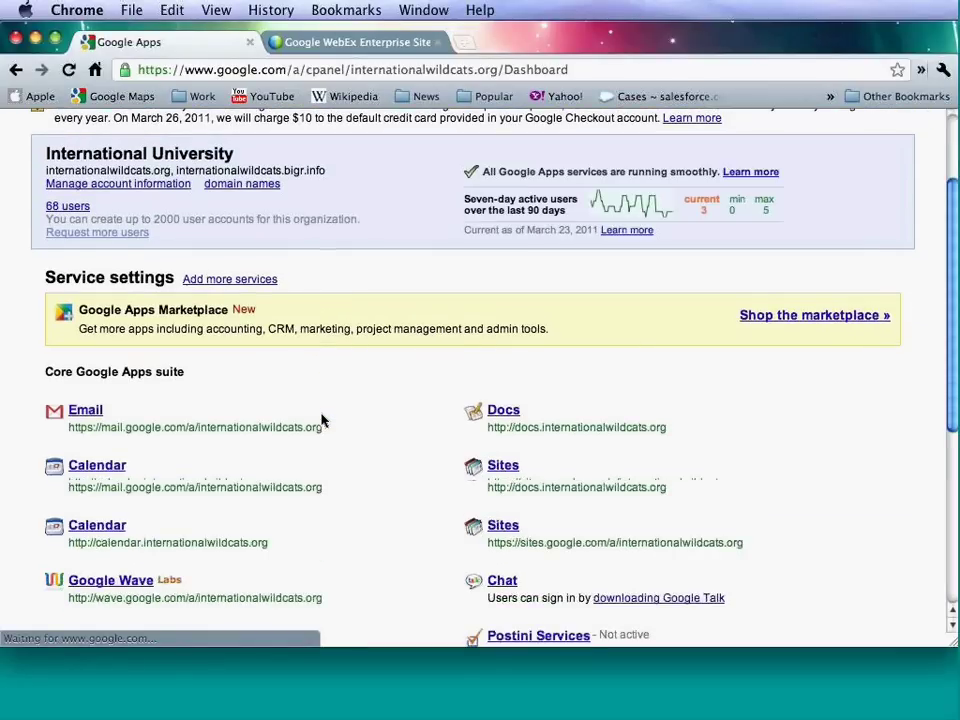
scroll(322, 420, "down", 2)
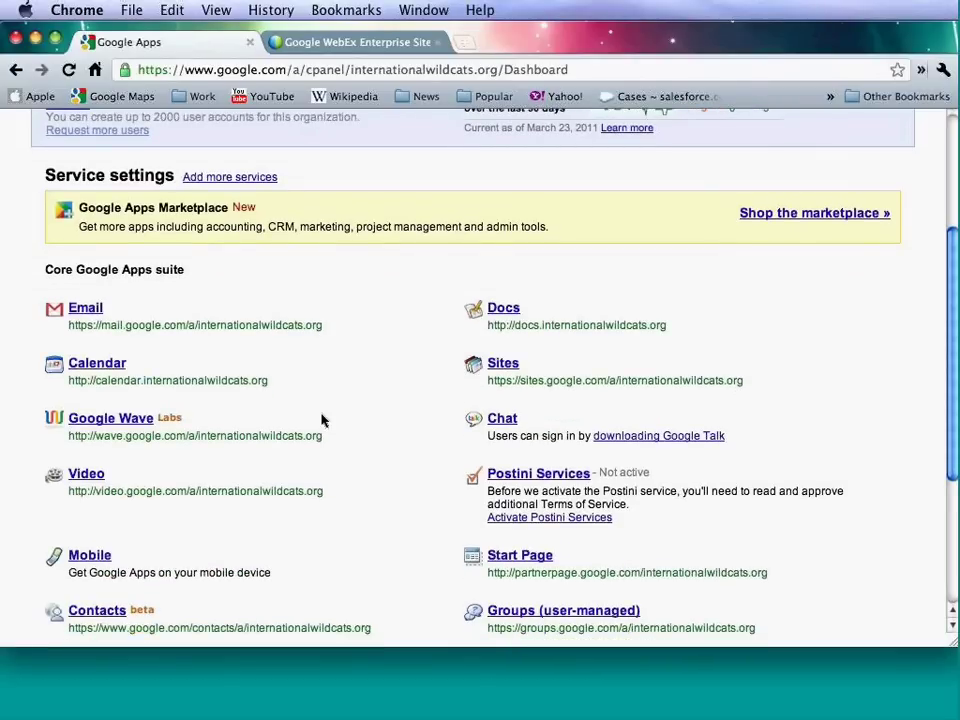
scroll(322, 420, "down", 1)
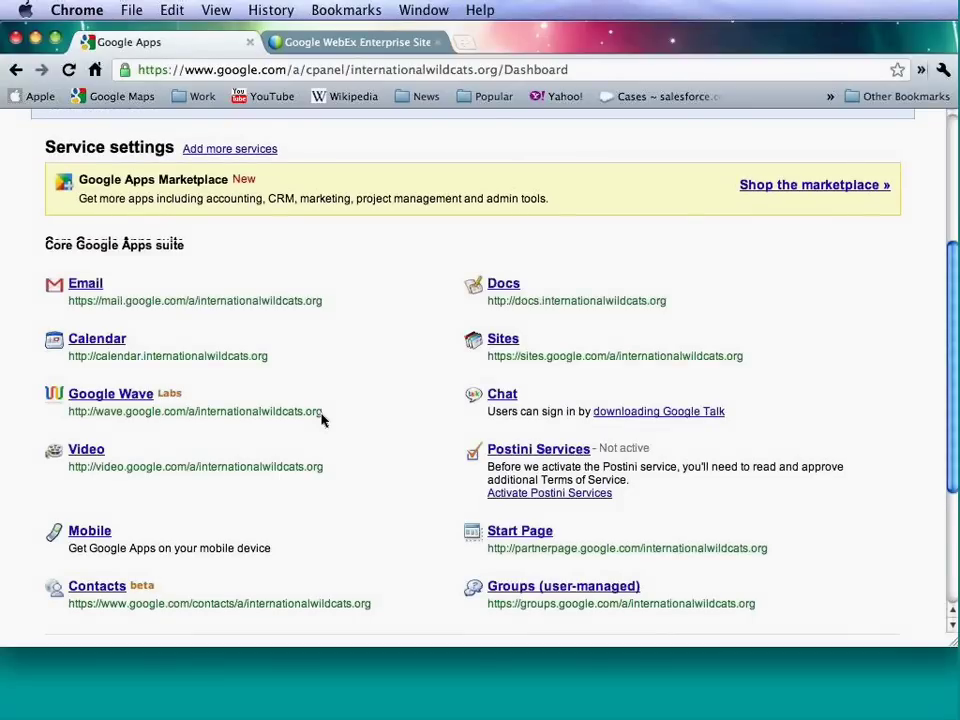
scroll(322, 420, "down", 1)
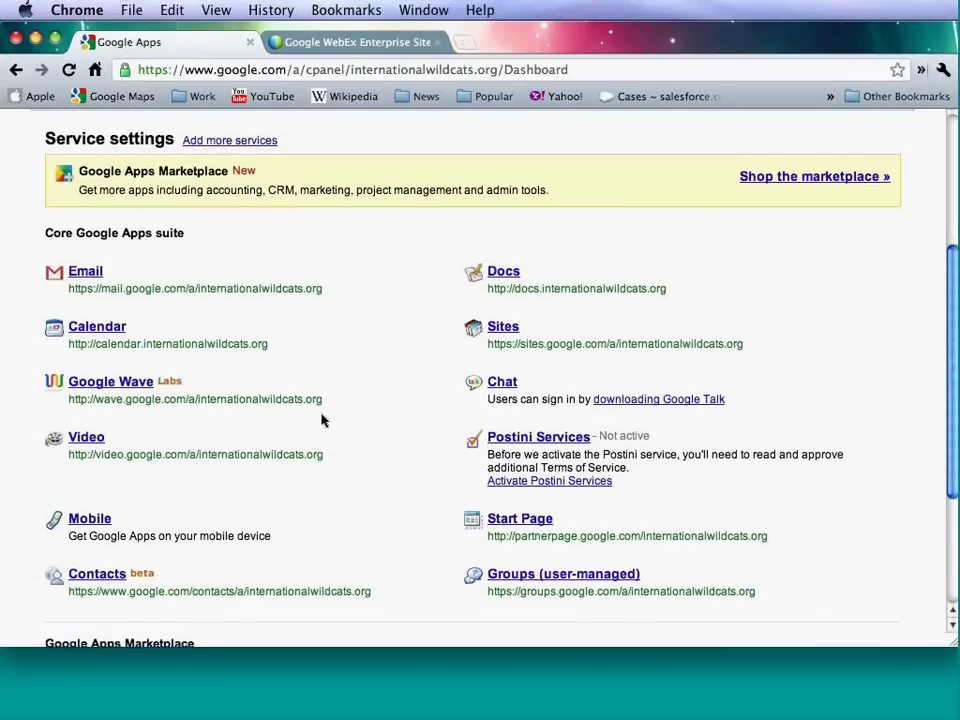
scroll(321, 420, "down", 2)
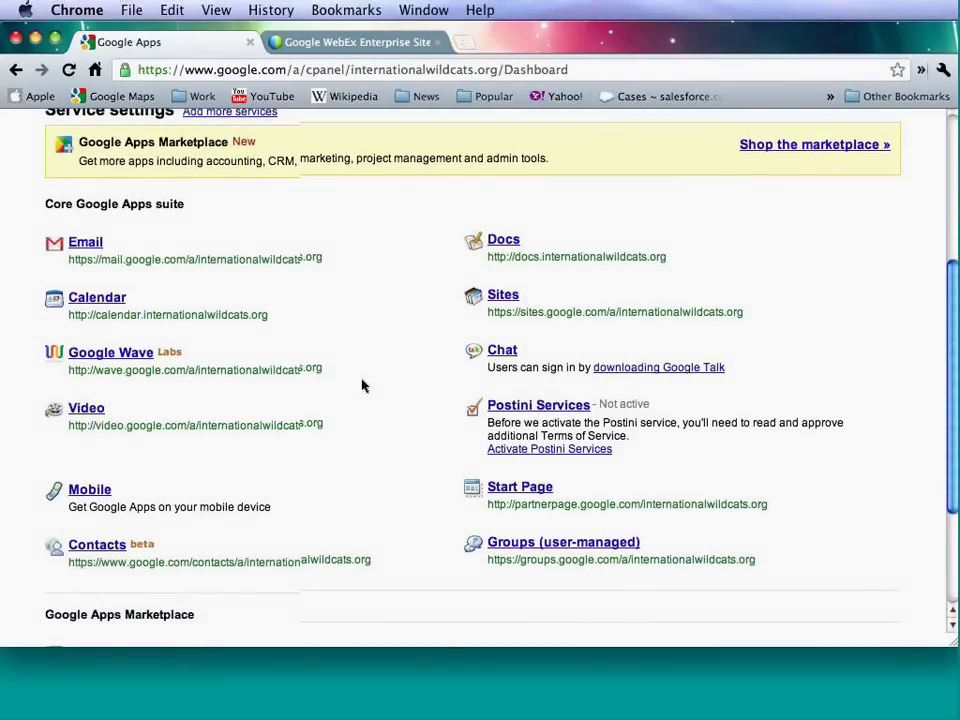
scroll(293, 275, "down", 1)
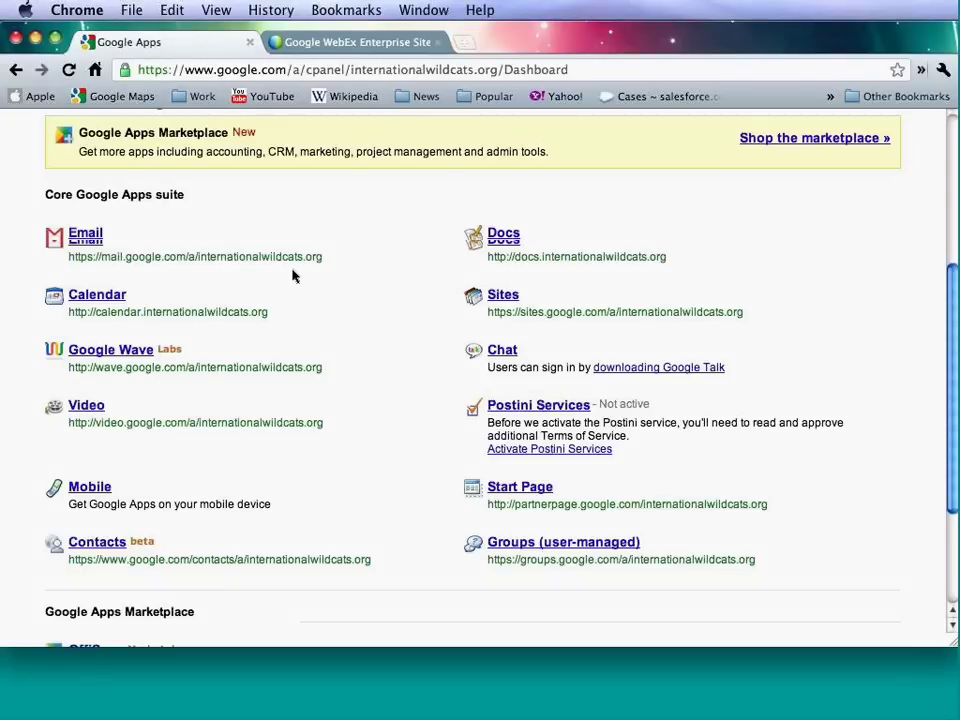
scroll(293, 276, "down", 1)
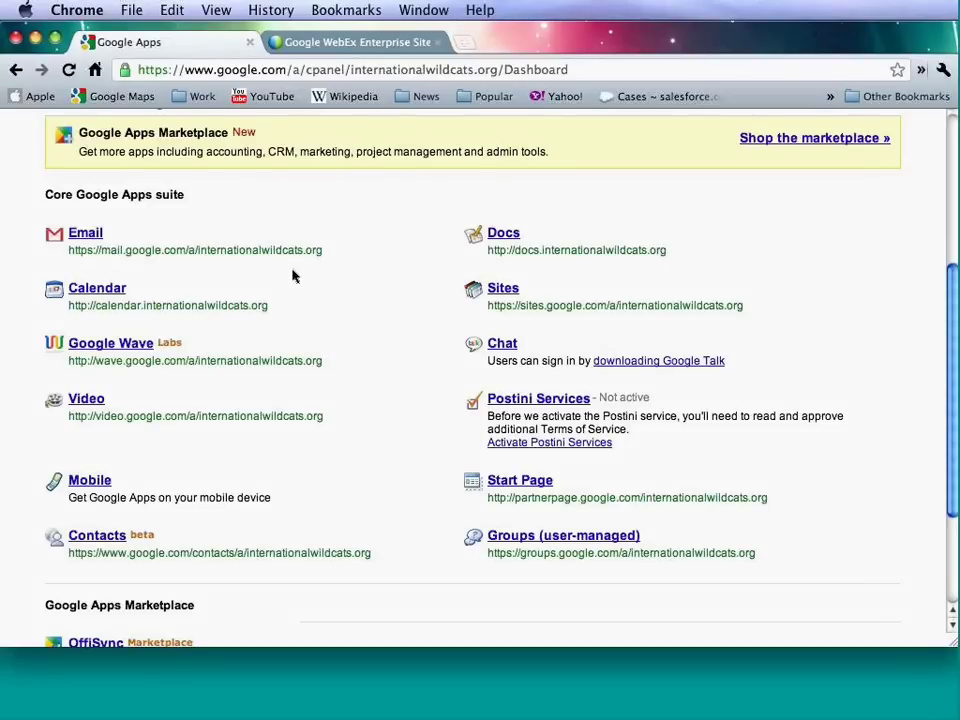
scroll(293, 276, "down", 1)
scroll(294, 276, "down", 2)
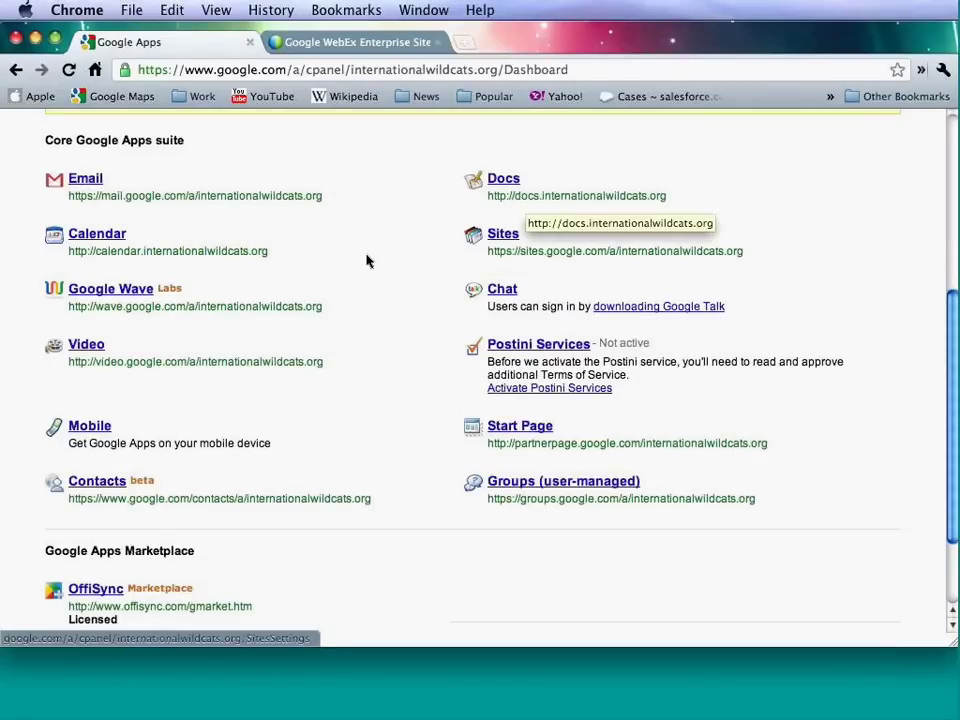
scroll(367, 261, "down", 2)
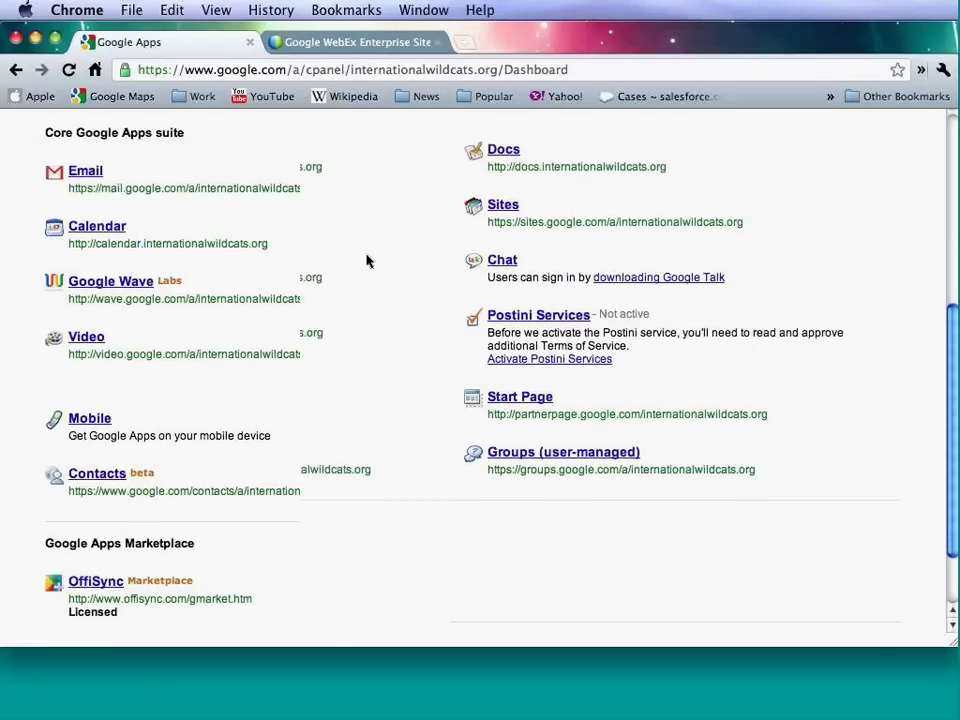
scroll(367, 261, "down", 1)
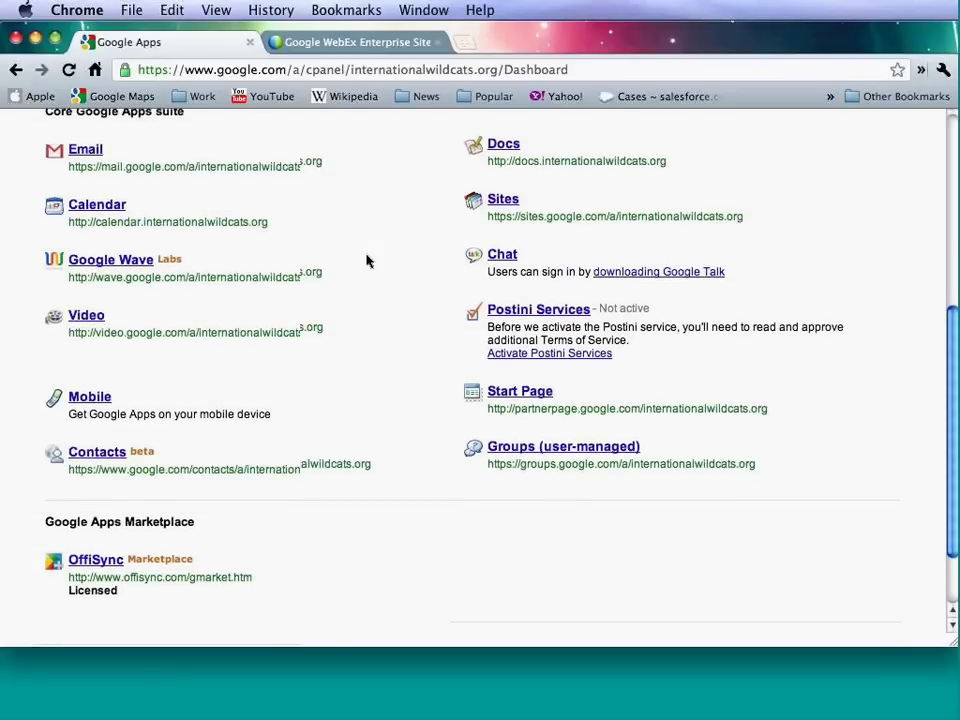
scroll(367, 261, "down", 5)
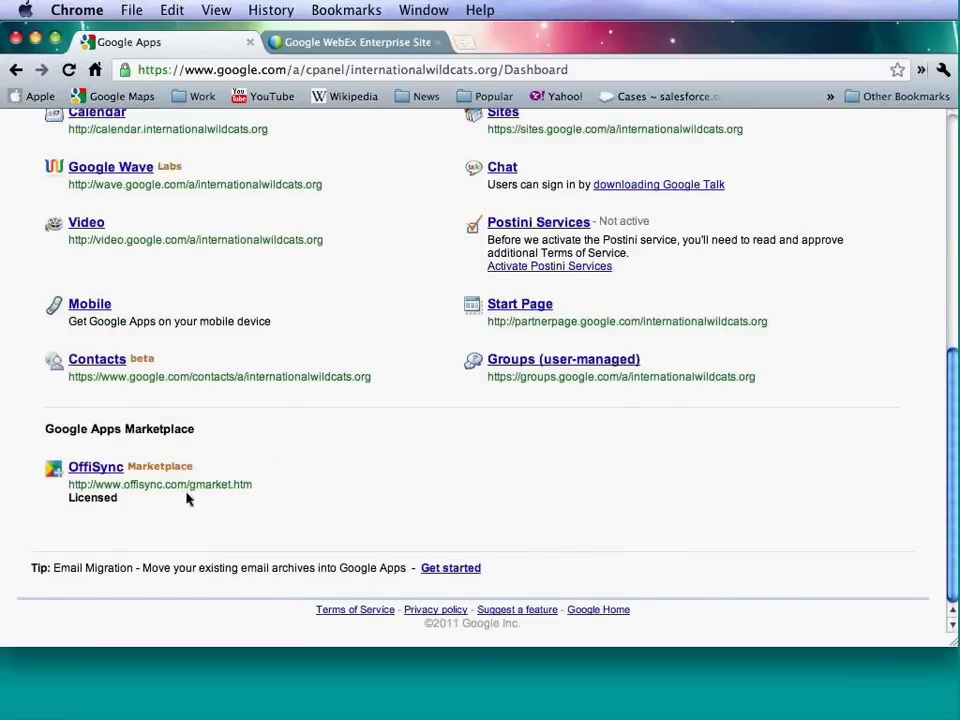
Go to organization and user management and view the users in the Faculty and Students suborganizations.
scroll(186, 498, "up", 5)
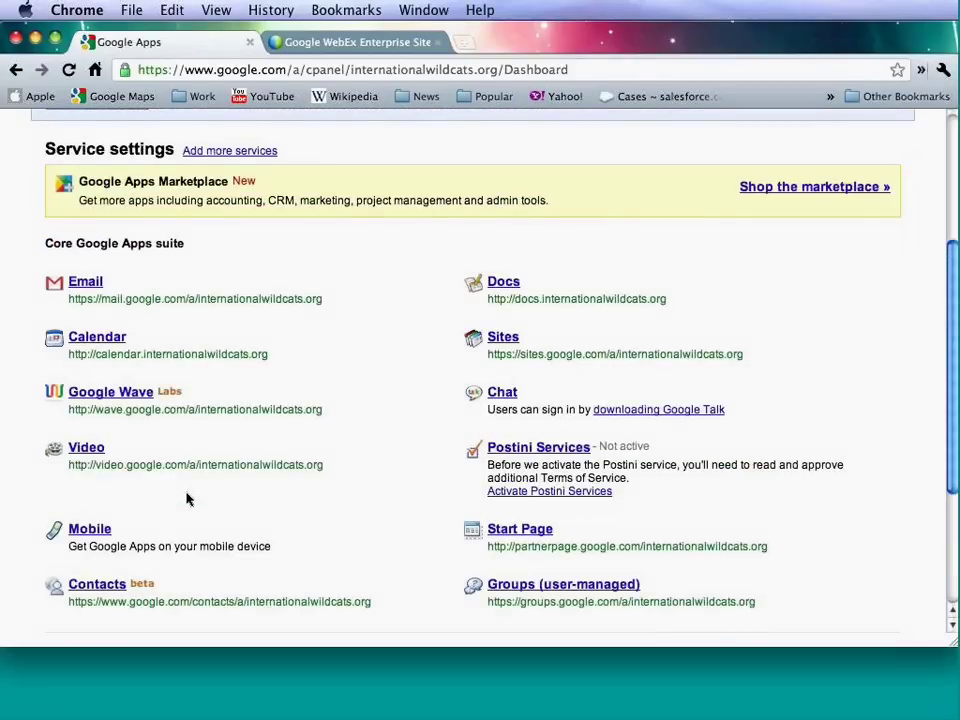
scroll(186, 498, "up", 6)
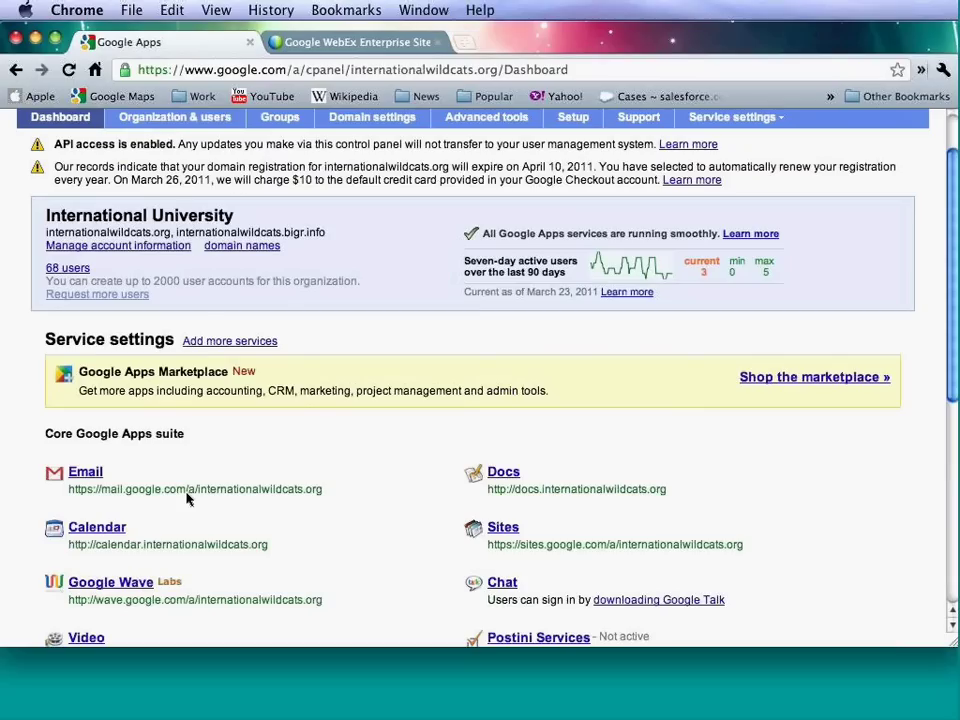
scroll(186, 498, "up", 2)
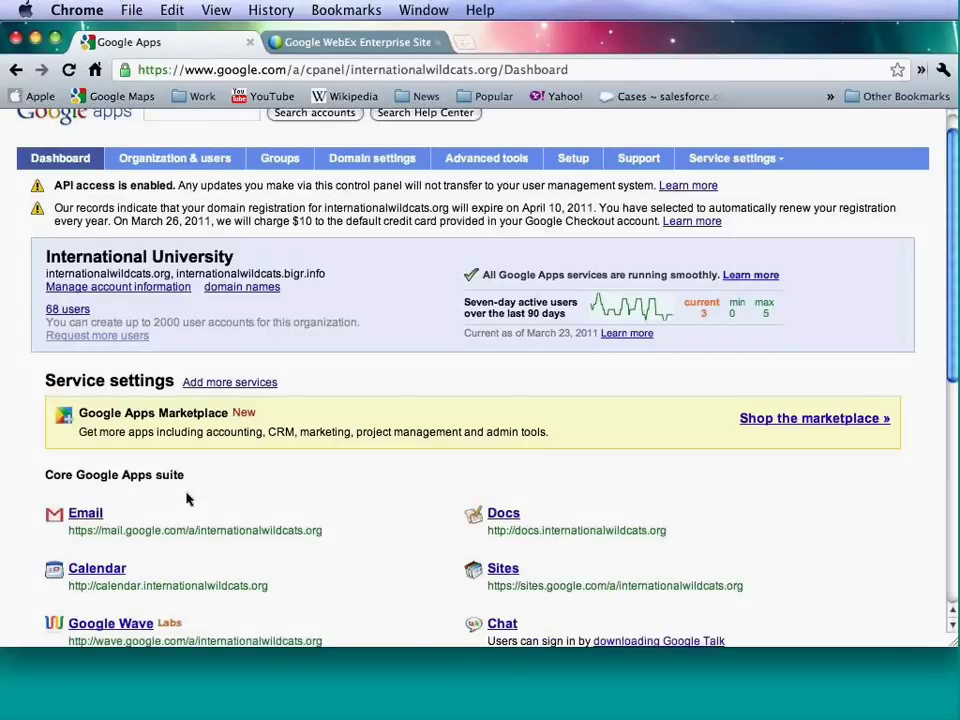
scroll(186, 498, "up", 1)
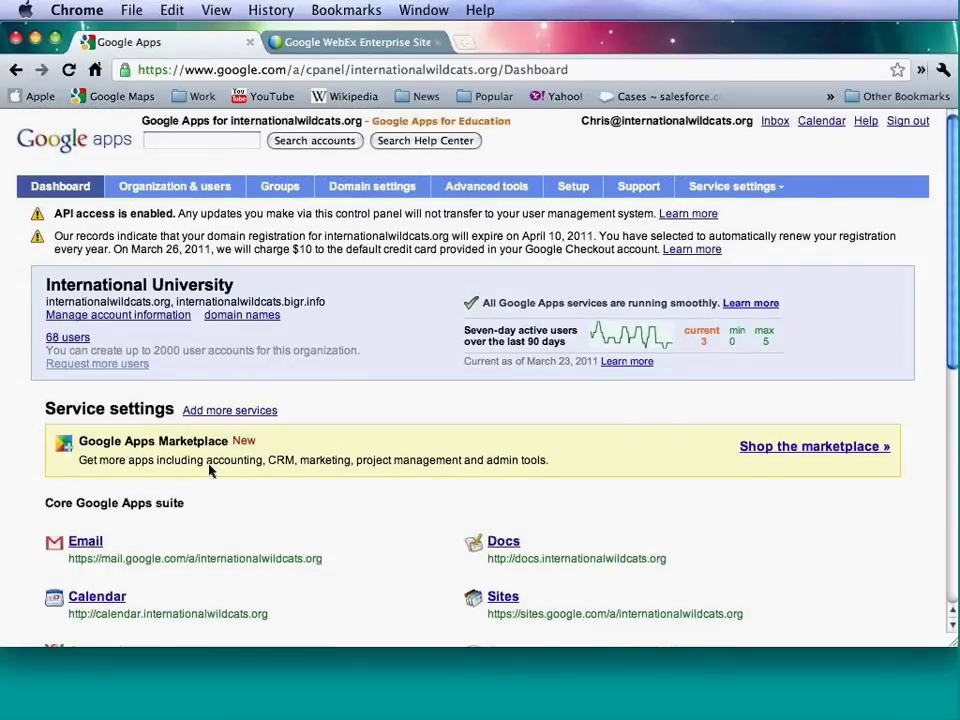
scroll(210, 470, "down", 7)
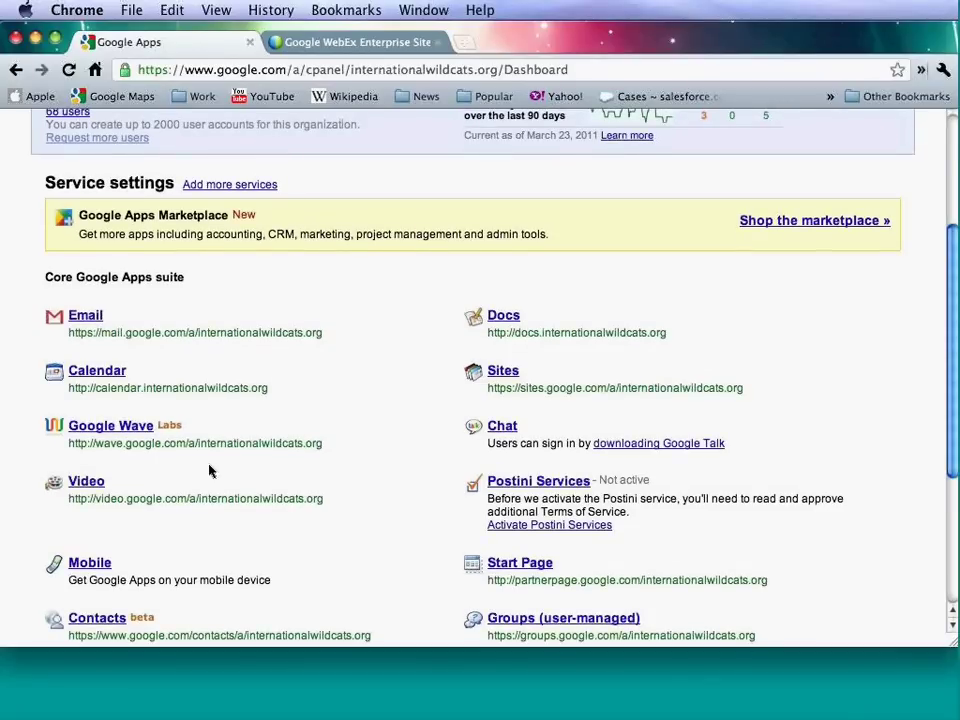
scroll(210, 470, "up", 3)
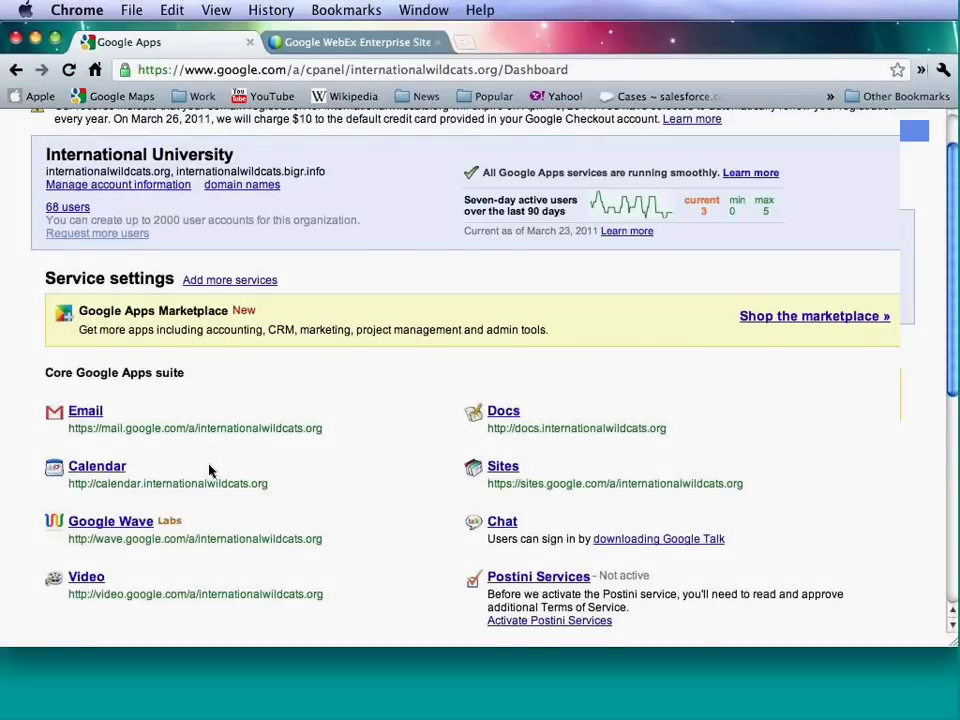
scroll(210, 470, "up", 2)
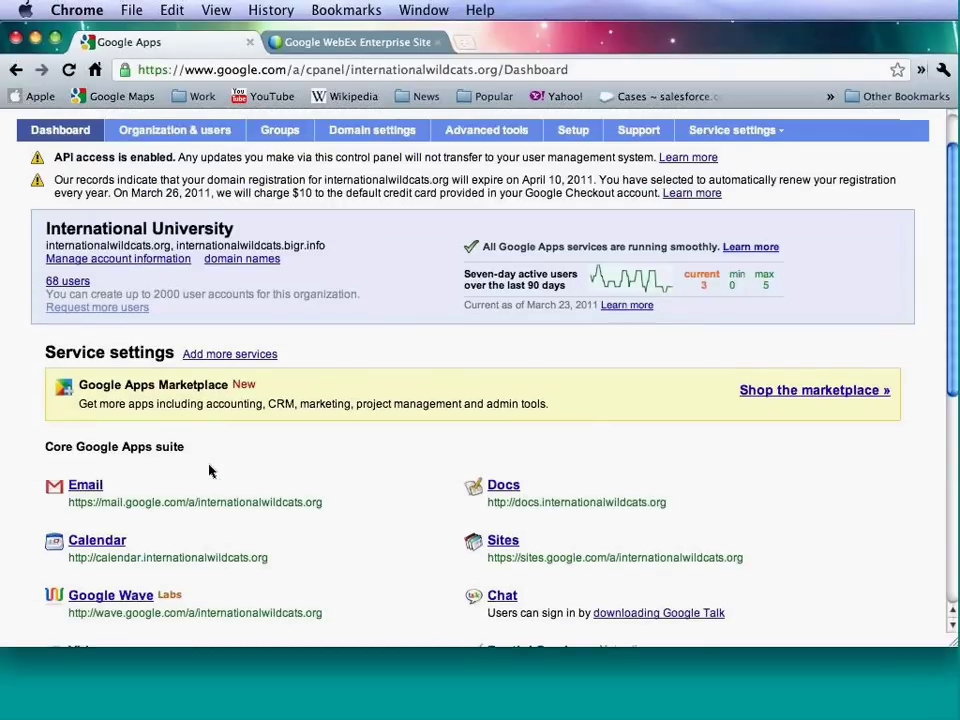
scroll(210, 470, "up", 2)
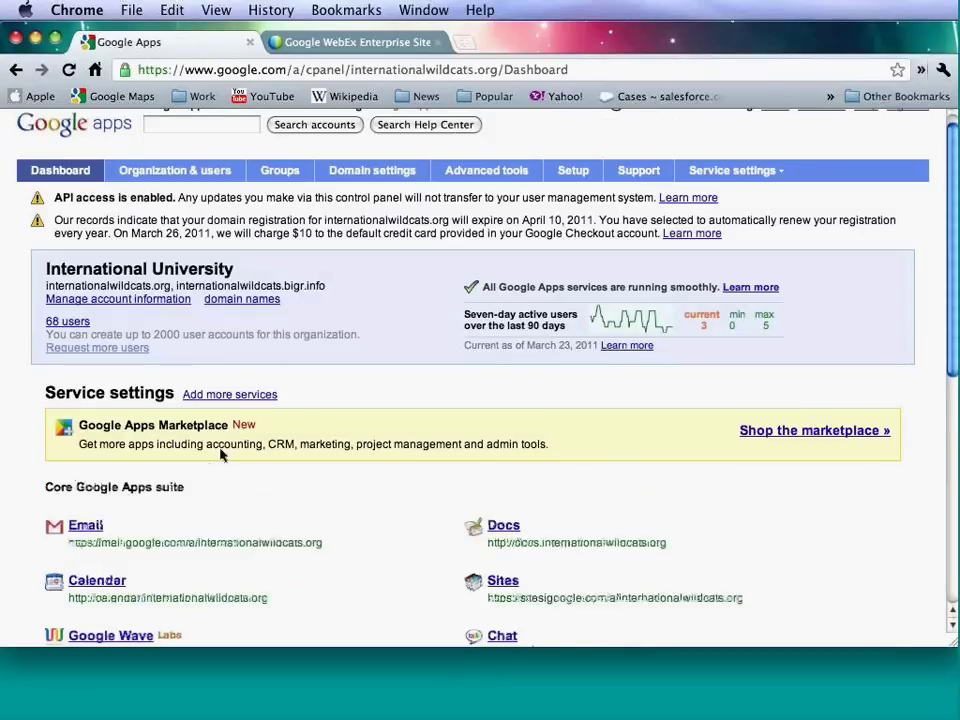
left_click(172, 187)
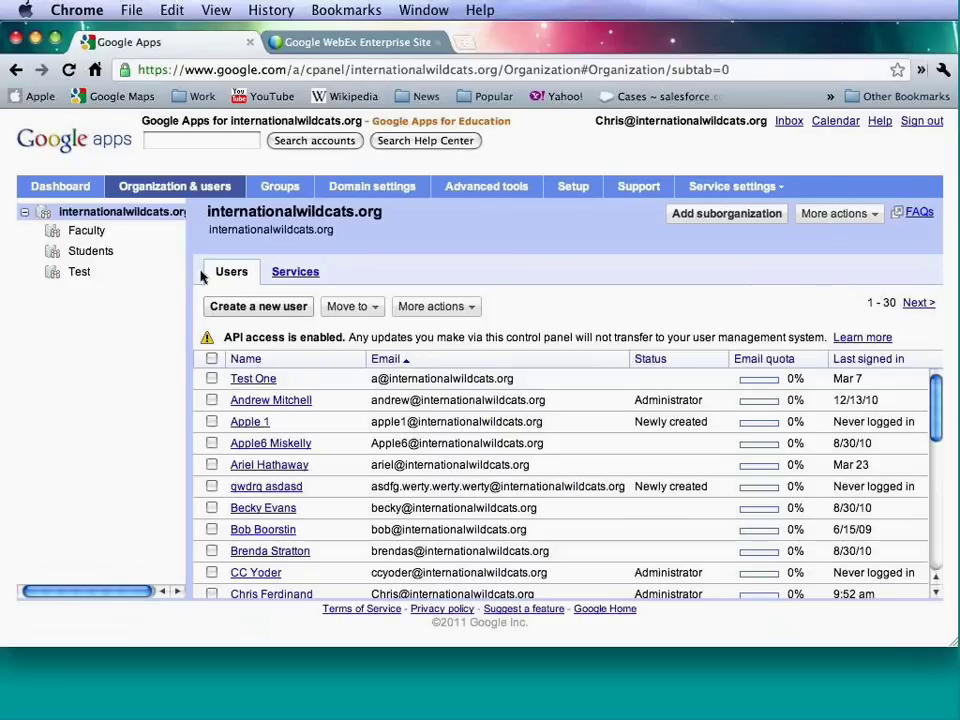
left_click(88, 233)
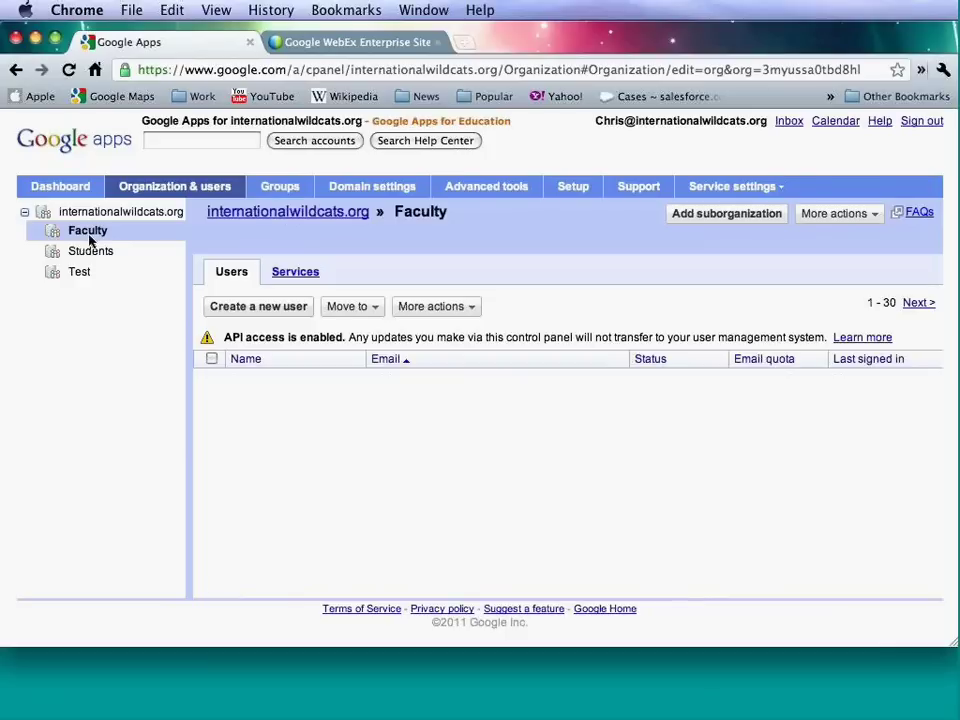
left_click(87, 253)
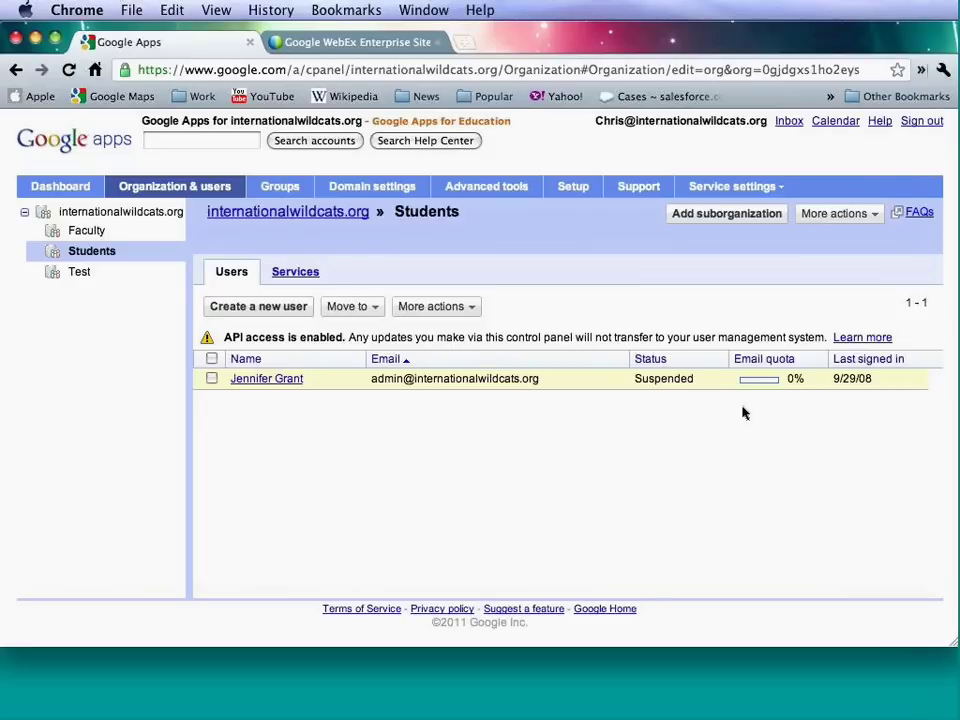
View the services available to the Students suborganization, including the core Google Apps suite.
left_click(371, 242)
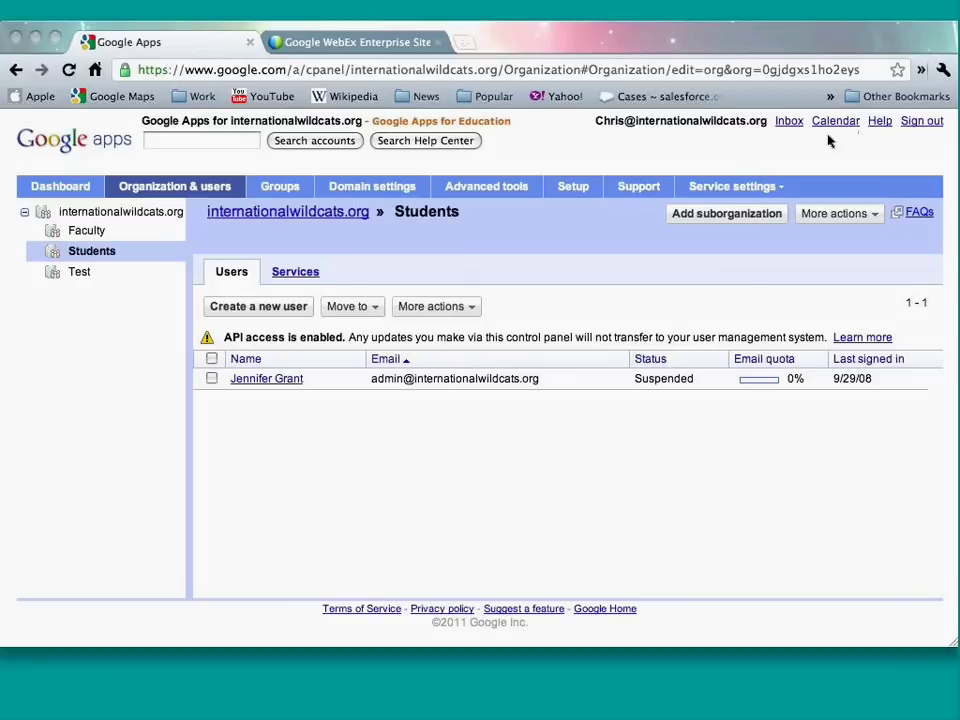
left_click(296, 276)
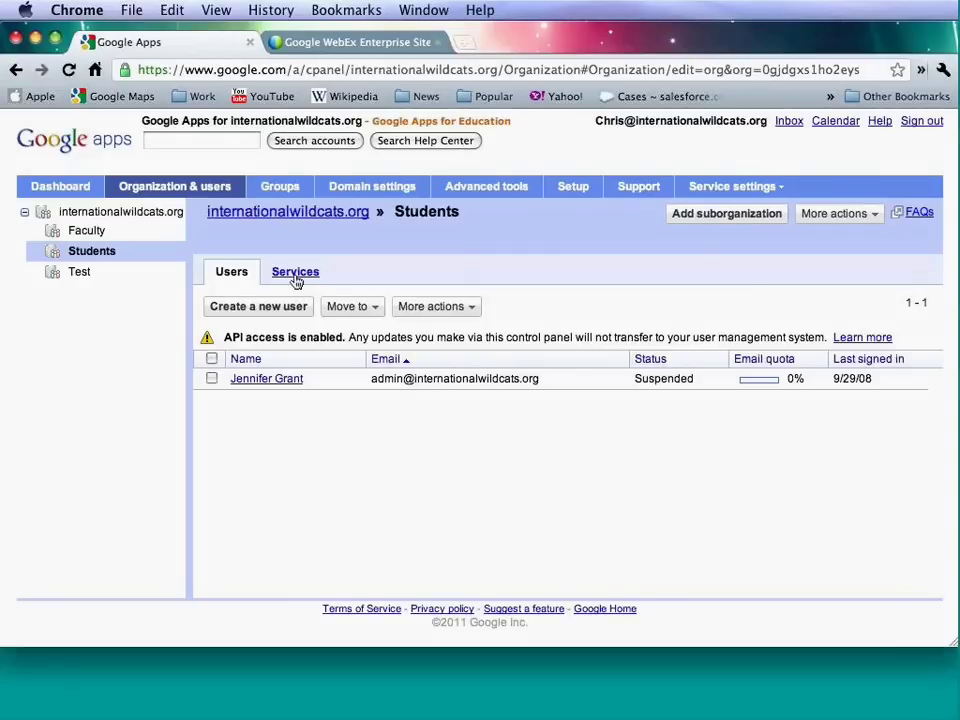
left_click(296, 278)
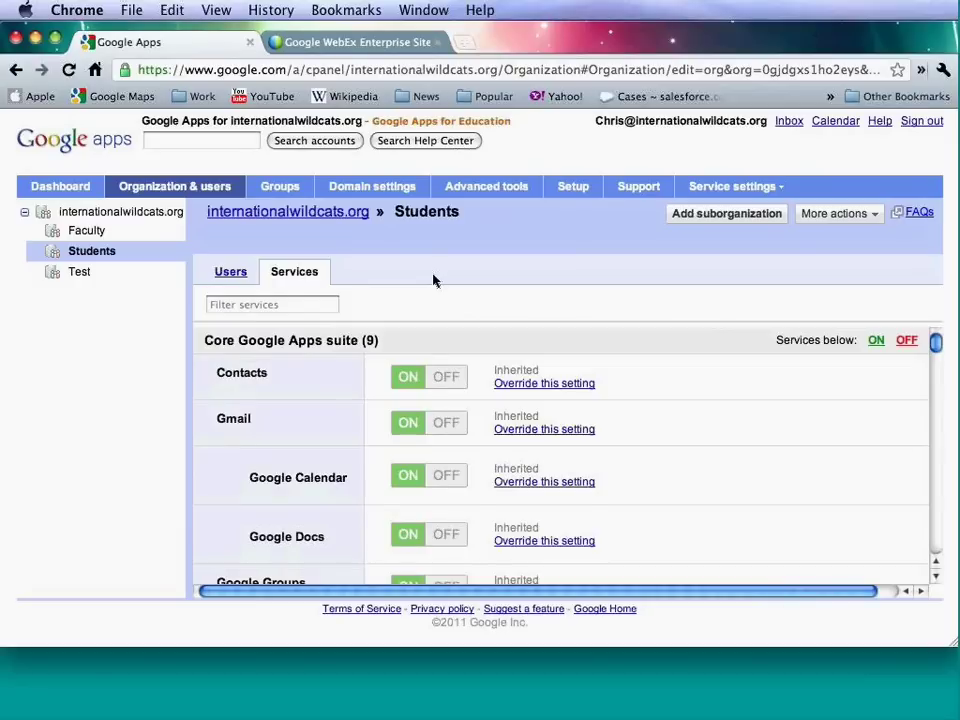
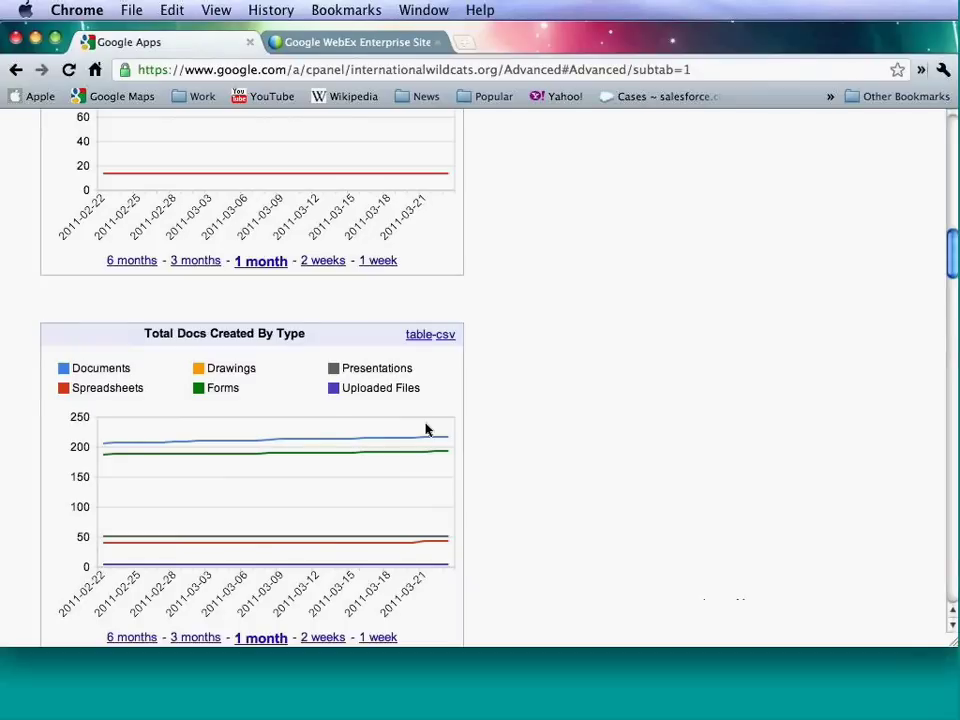
Examine the reports on total docs created by type, average number of users a doc is shared with, and docs creators.
scroll(425, 430, "down", 1)
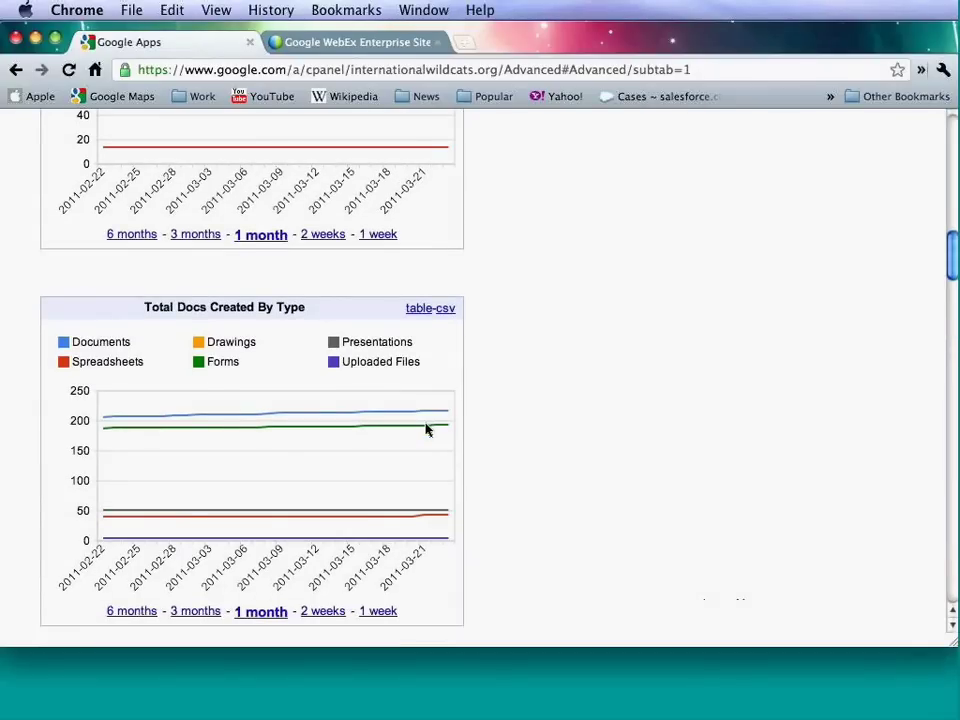
scroll(425, 430, "down", 3)
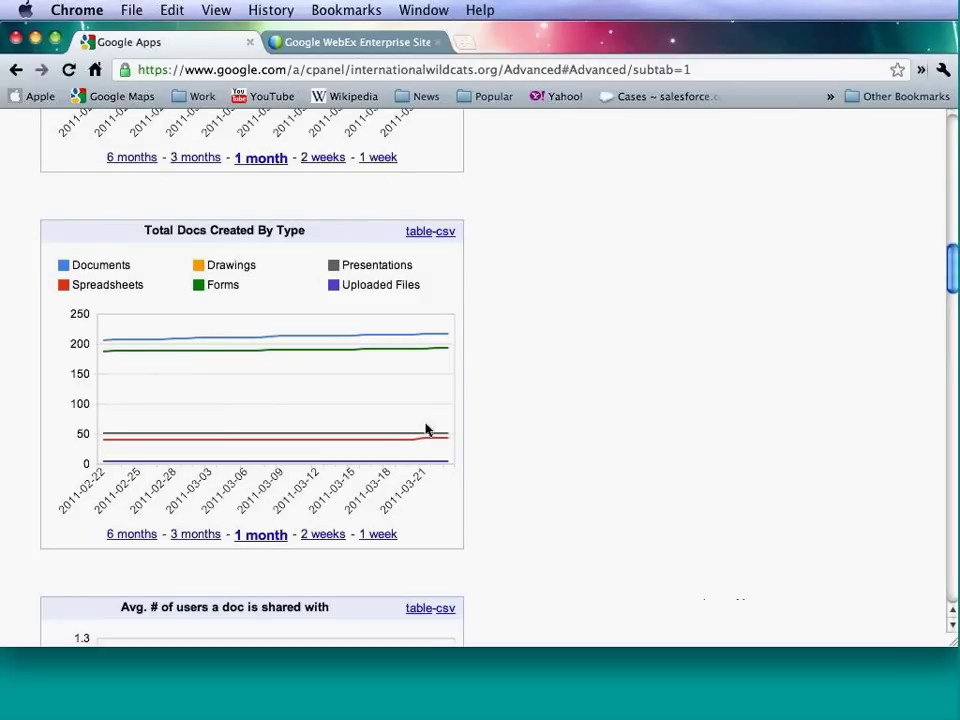
scroll(450, 418, "down", 12)
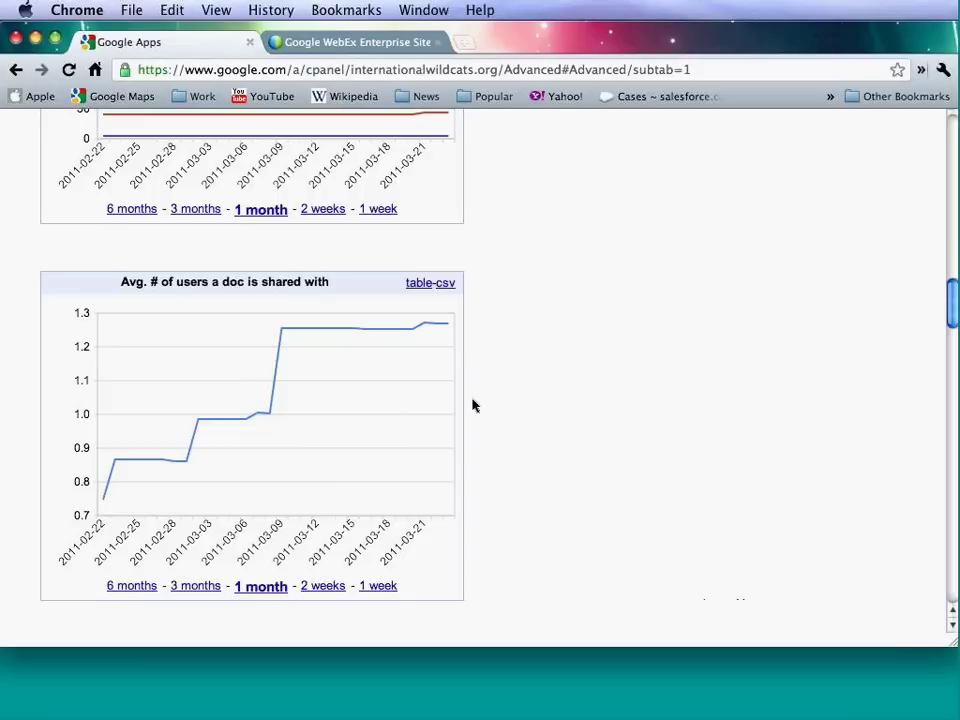
scroll(516, 383, "down", 8)
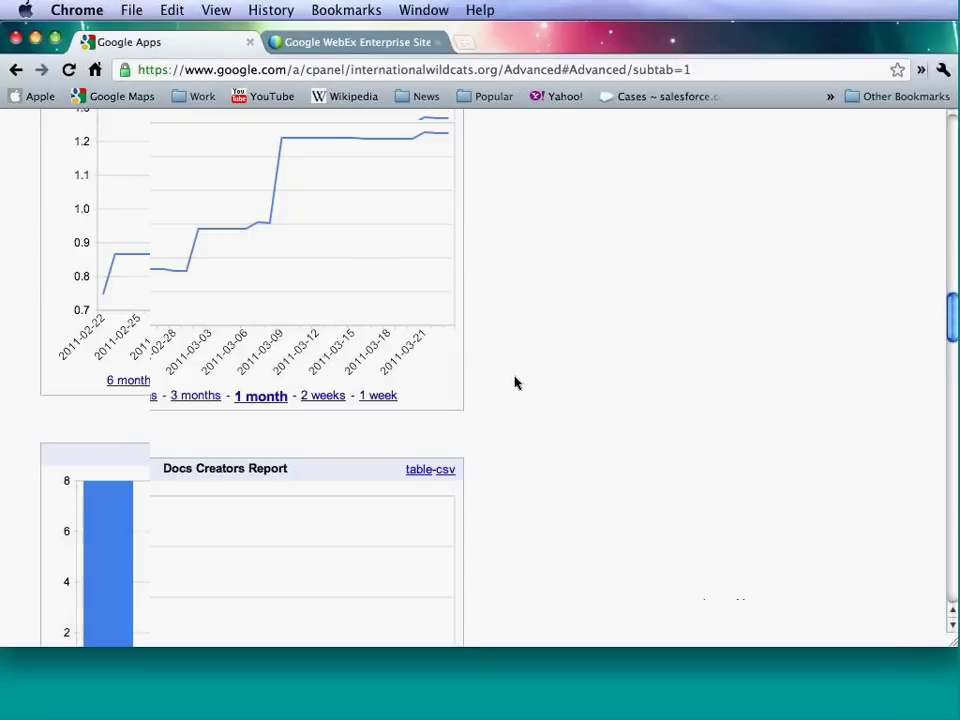
scroll(516, 383, "down", 8)
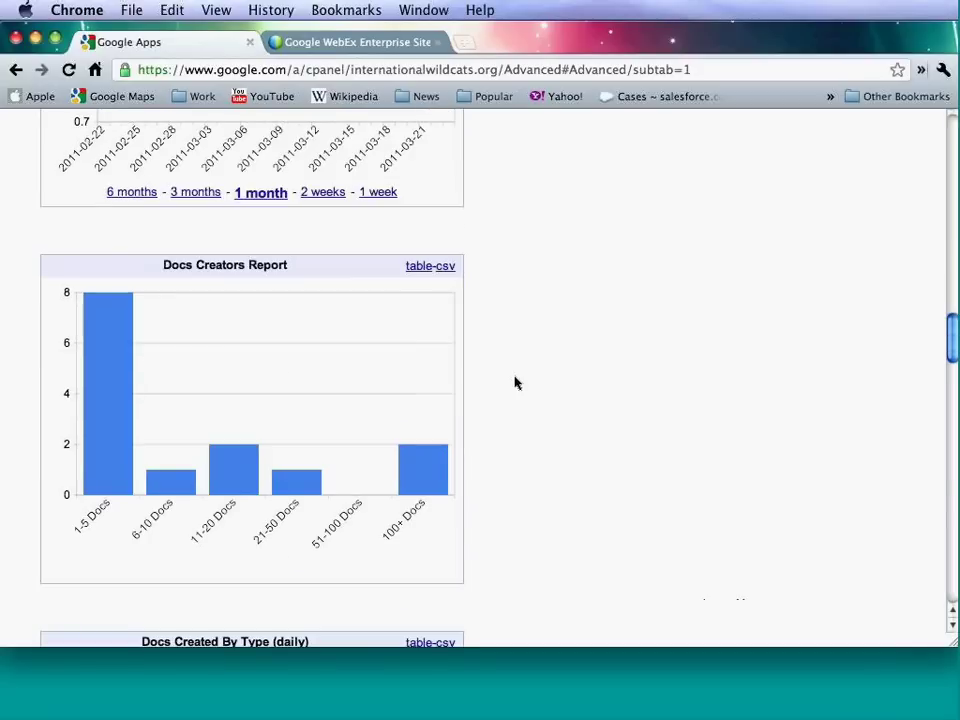
scroll(516, 383, "down", 4)
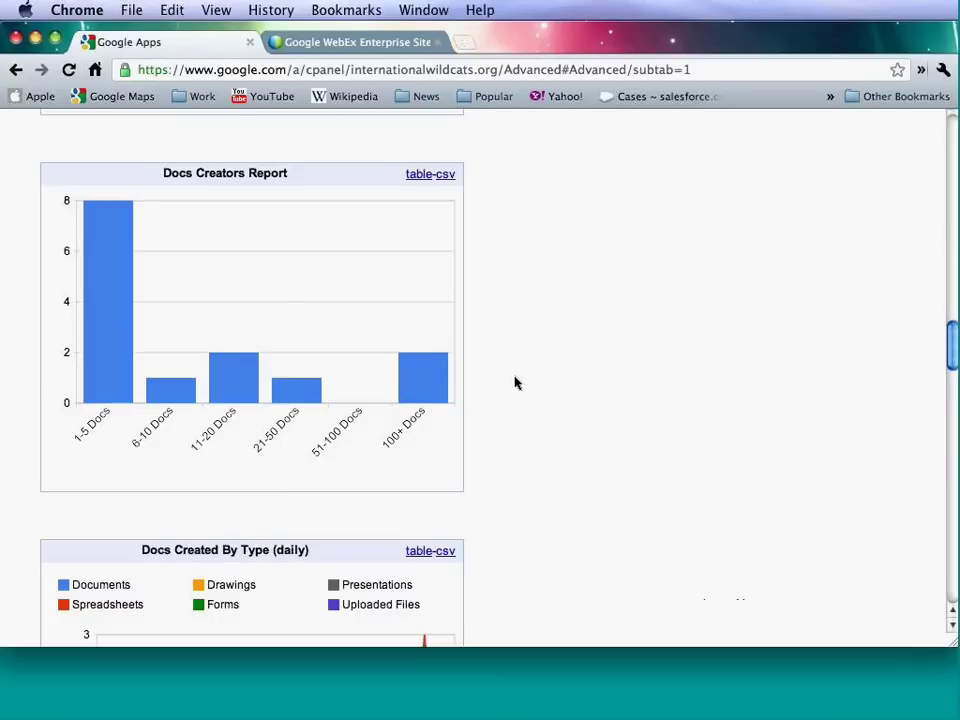
Examine the daily charts of docs created, modified and viewed by type.
scroll(476, 352, "down", 6)
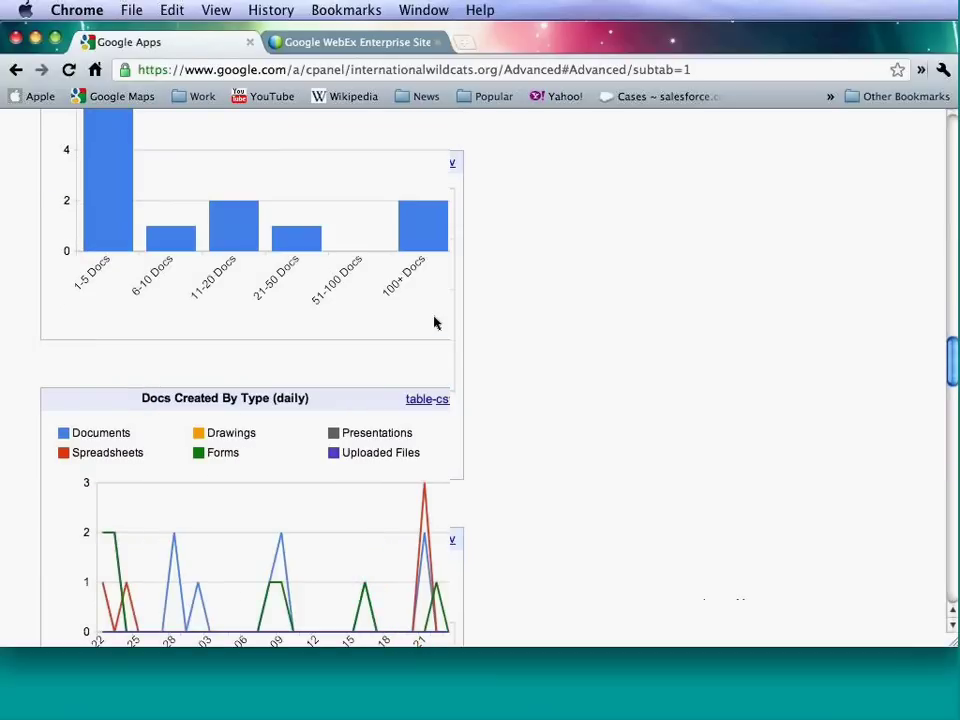
scroll(436, 322, "down", 3)
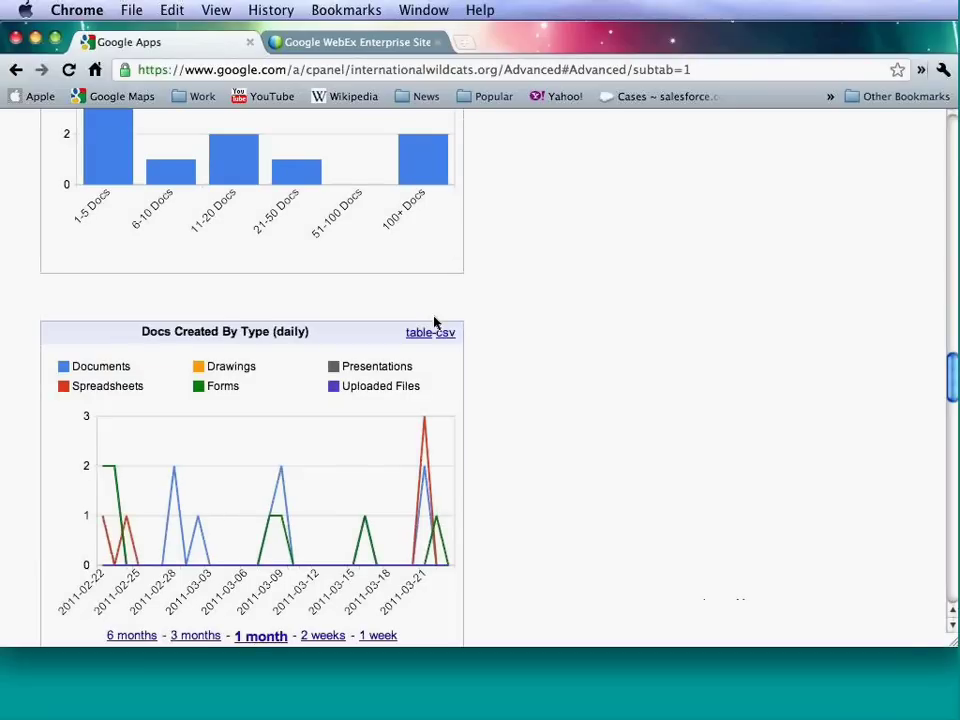
scroll(435, 322, "down", 6)
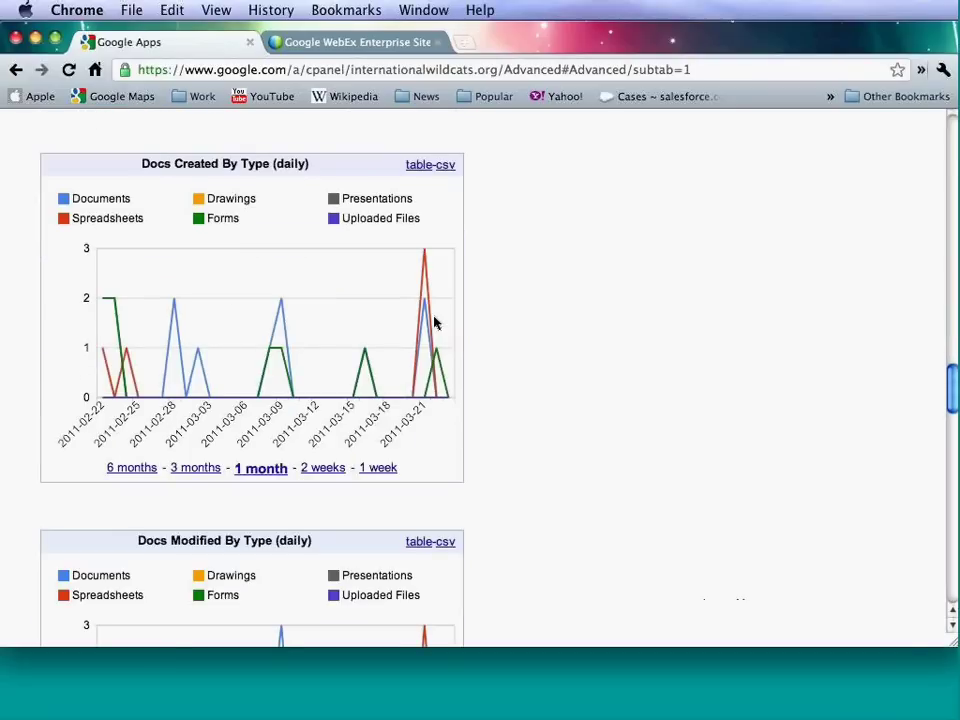
scroll(435, 322, "down", 1)
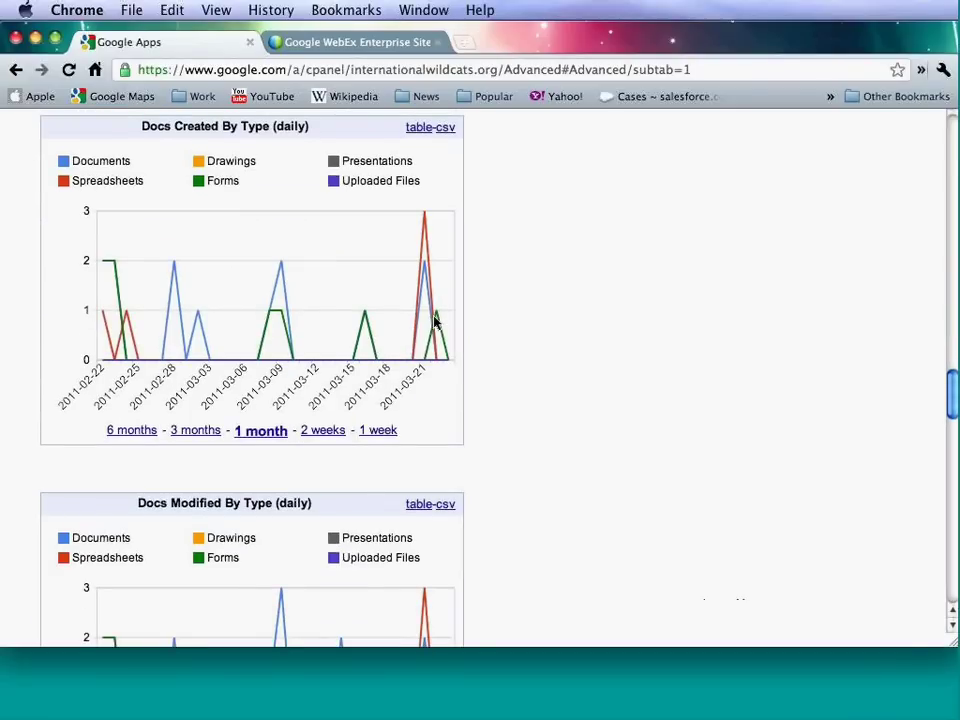
scroll(435, 322, "down", 5)
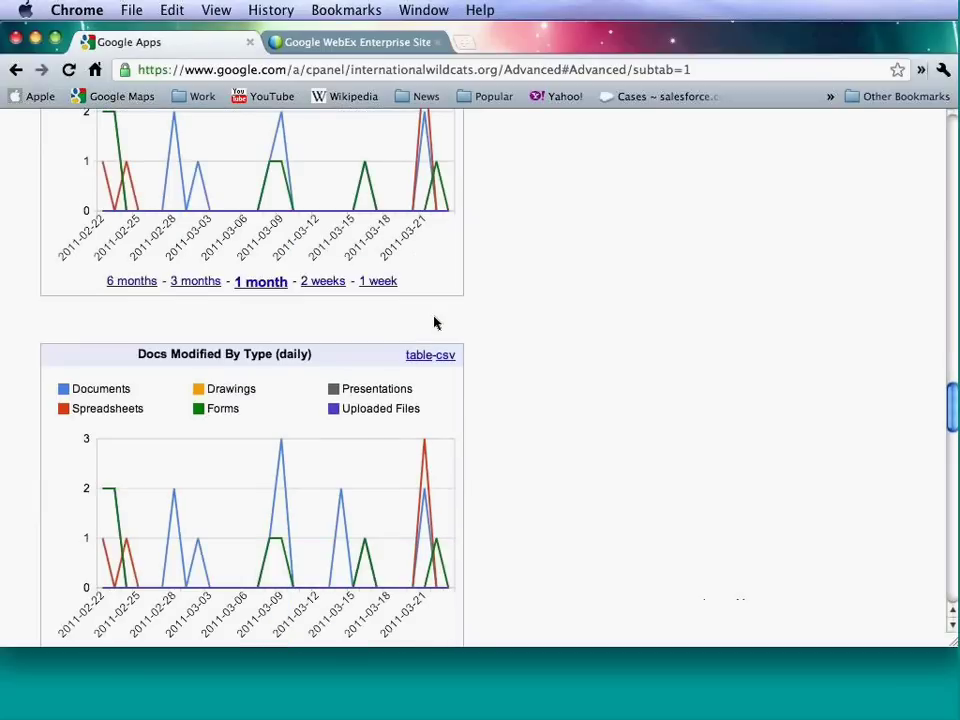
scroll(435, 322, "down", 1)
scroll(435, 322, "down", 2)
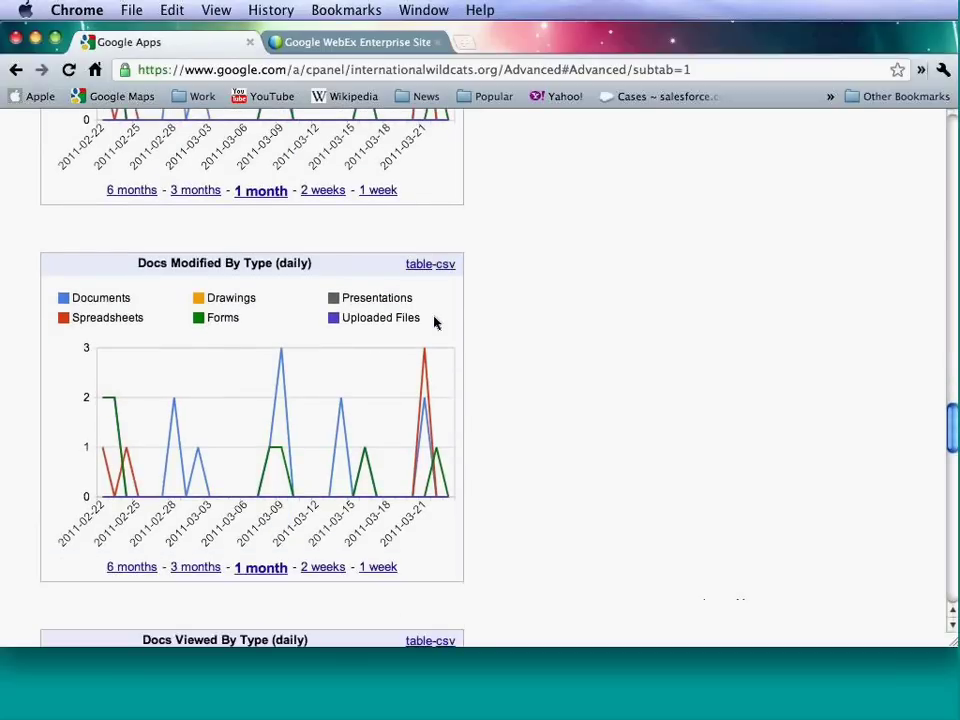
scroll(435, 322, "down", 4)
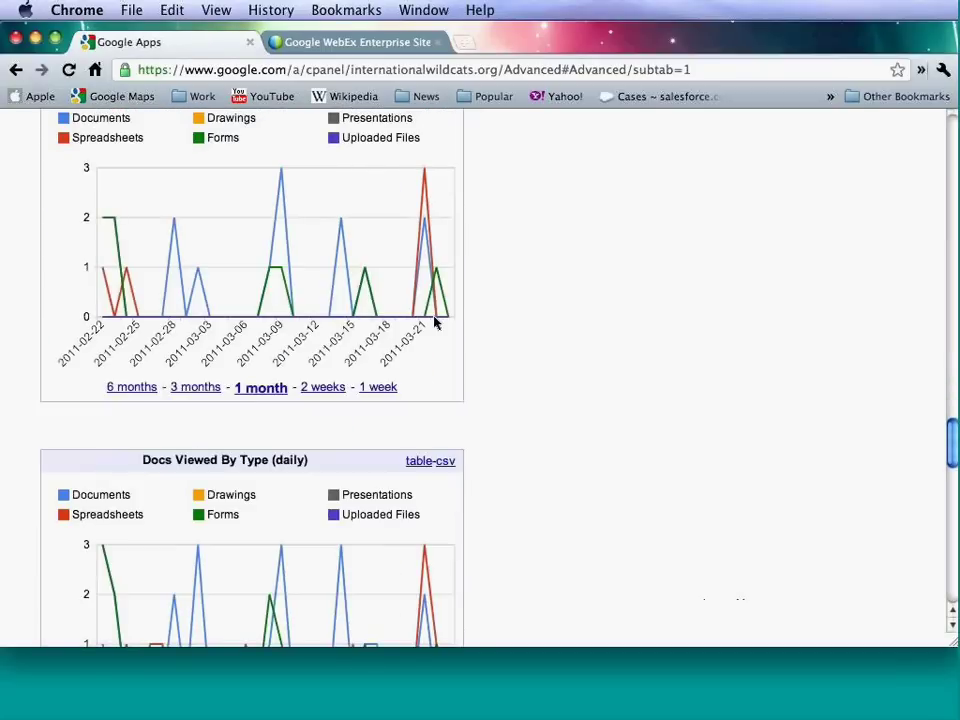
scroll(435, 322, "down", 4)
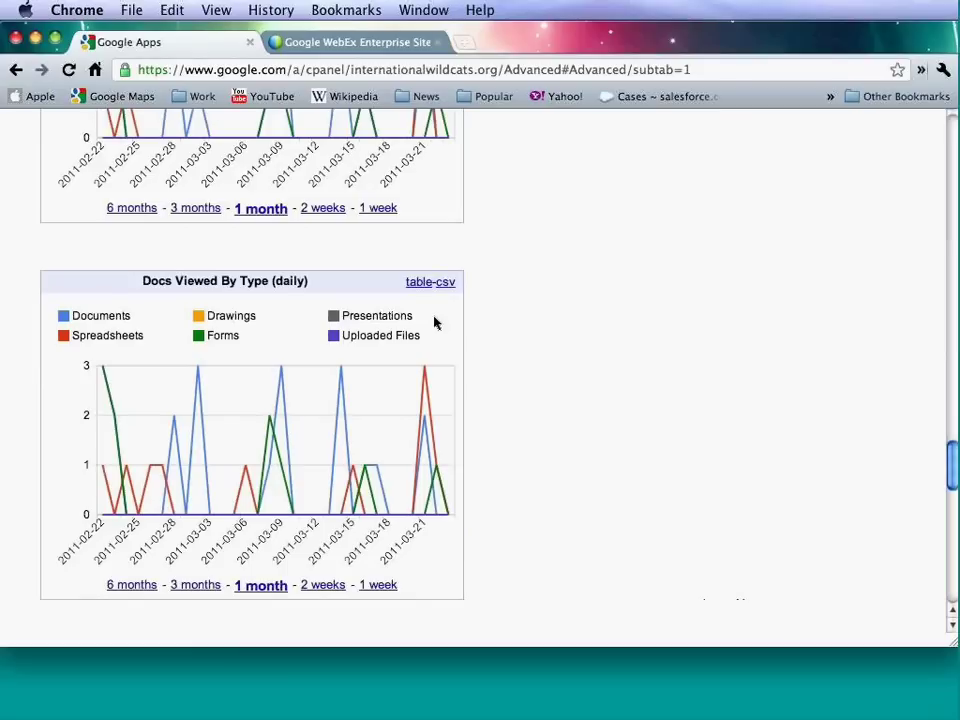
Examine the aging reports for docs not viewed or not modified, and the Docs Visibility Report at the end of the page.
scroll(435, 322, "down", 3)
scroll(435, 322, "down", 3)
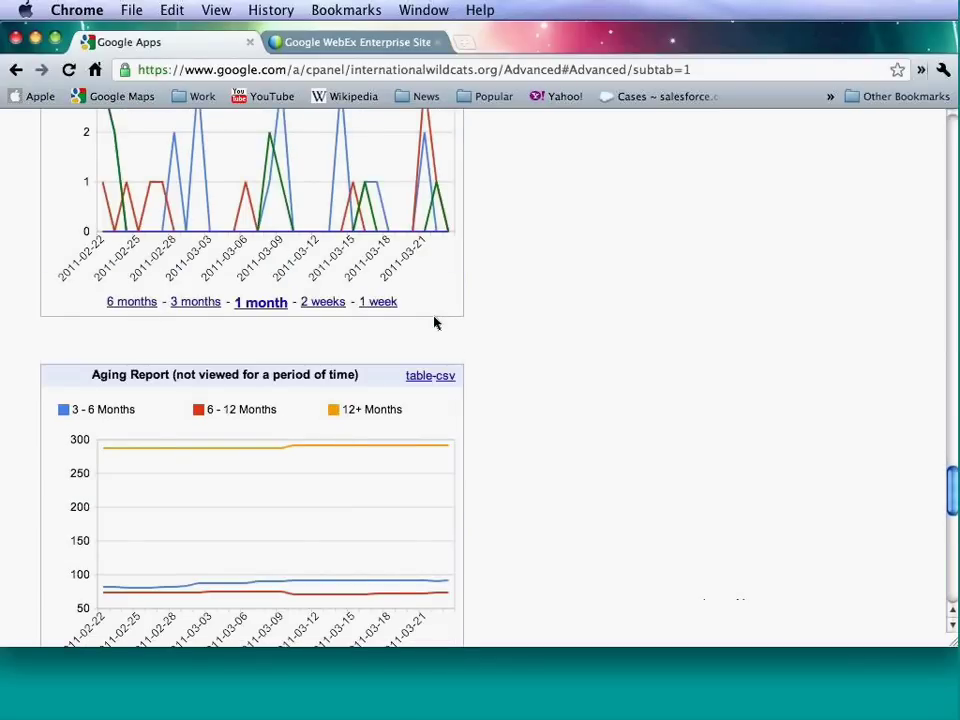
scroll(435, 322, "down", 5)
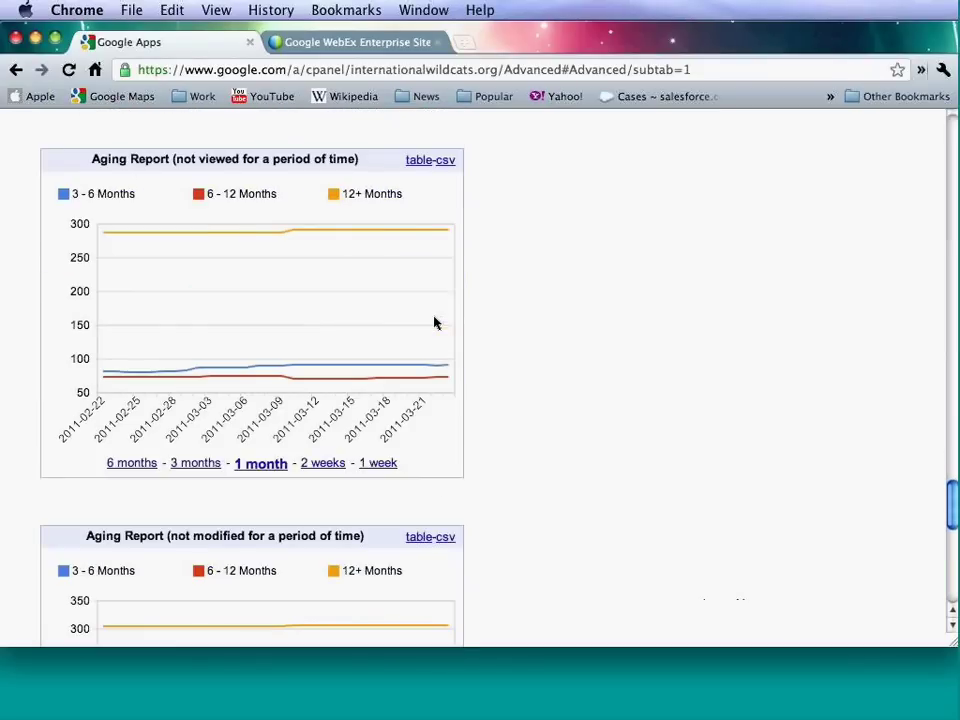
scroll(435, 322, "down", 1)
scroll(435, 322, "down", 2)
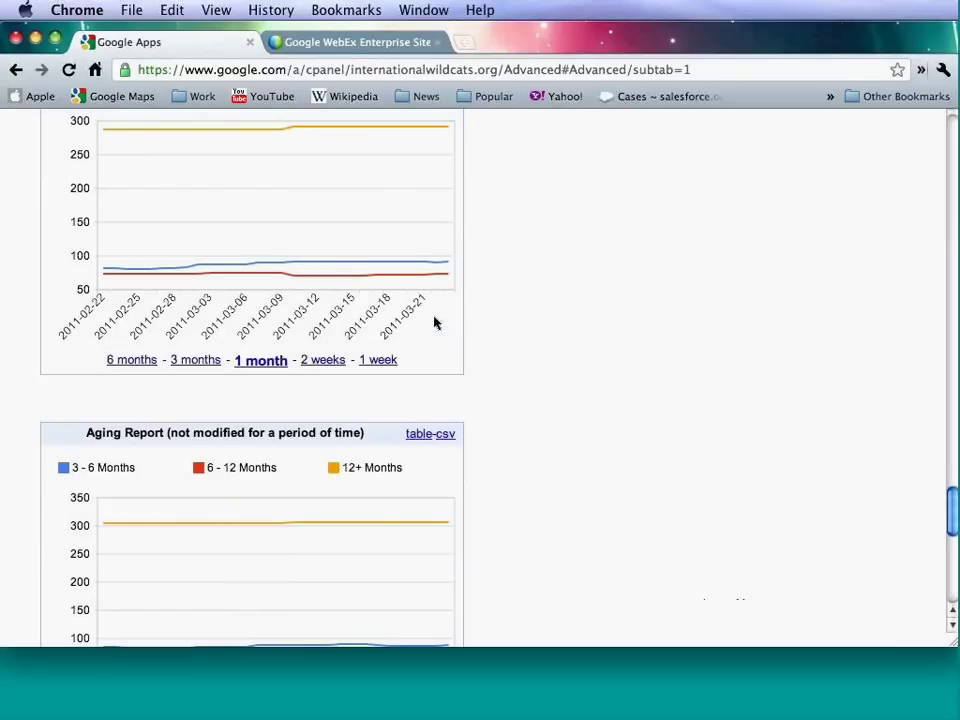
scroll(435, 322, "down", 3)
scroll(435, 322, "down", 4)
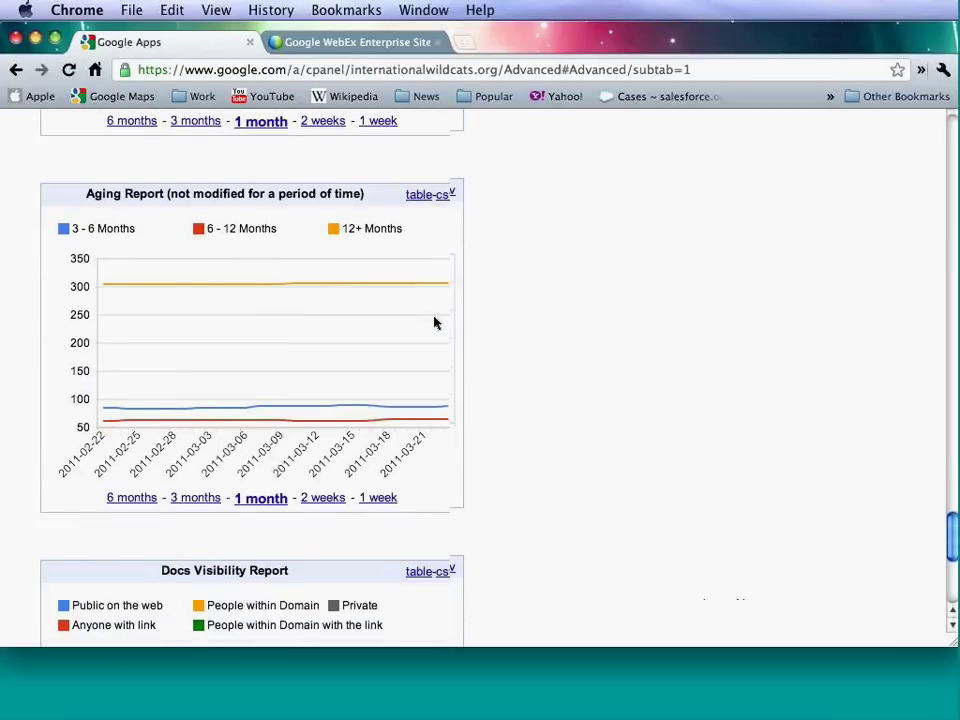
scroll(435, 322, "down", 5)
scroll(435, 322, "down", 3)
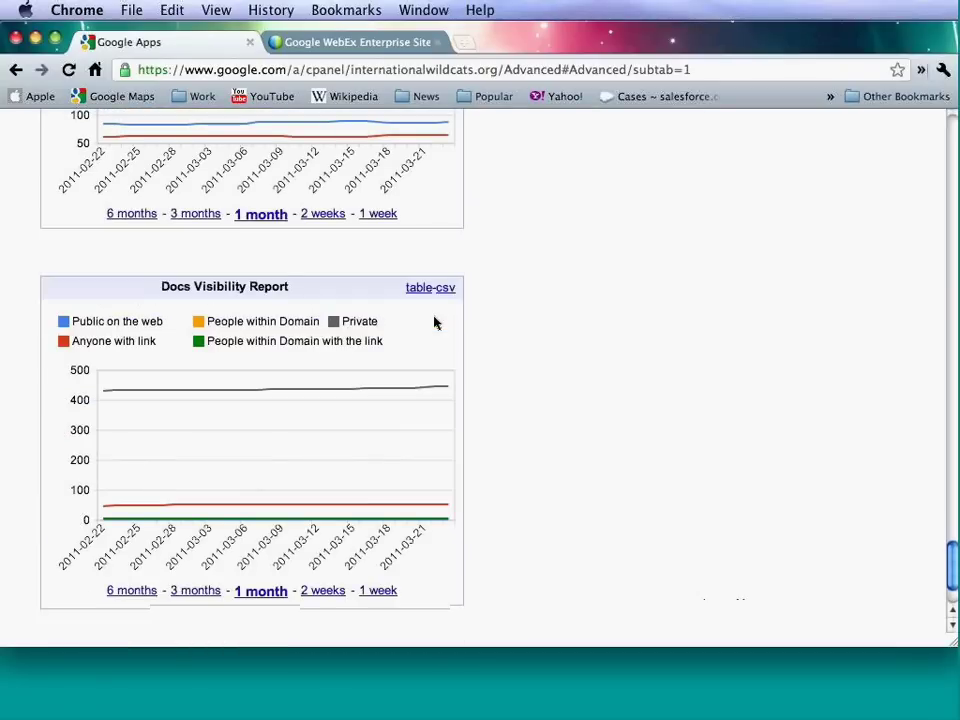
scroll(435, 322, "down", 3)
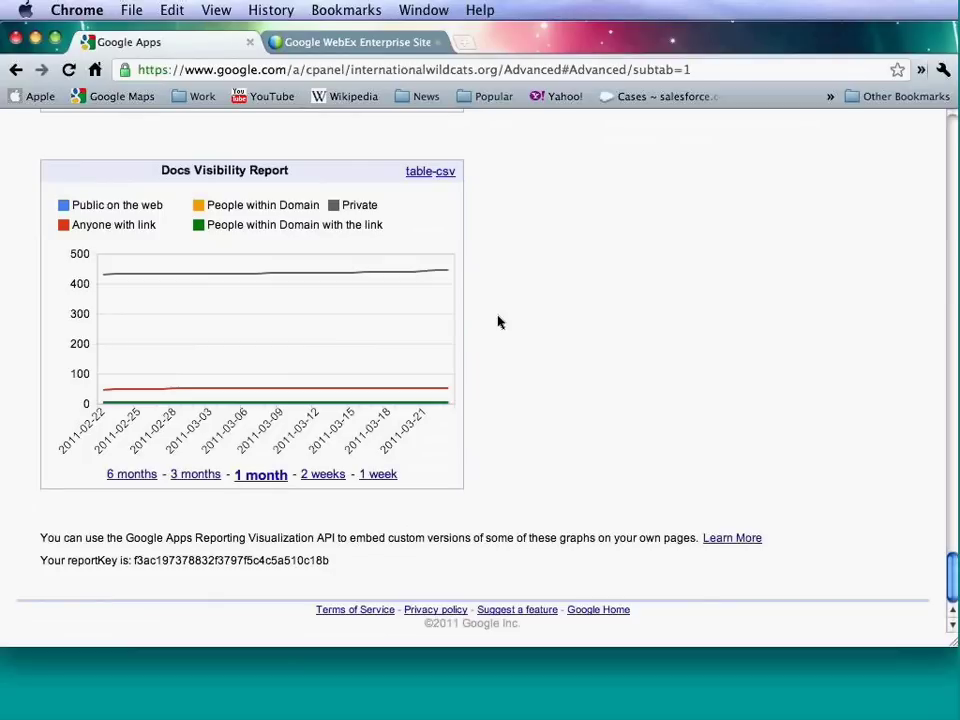
Review the docs reports in reverse order, from the aging reports back to Total Docs Created By Type.
scroll(500, 322, "down", 8)
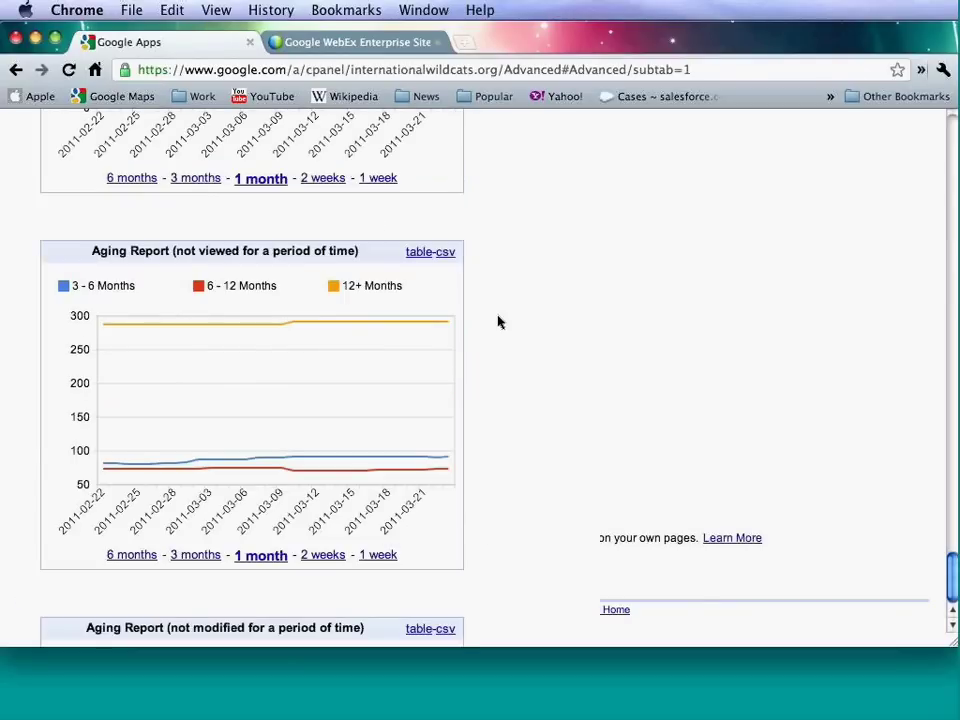
scroll(500, 322, "up", 5)
scroll(500, 322, "up", 4)
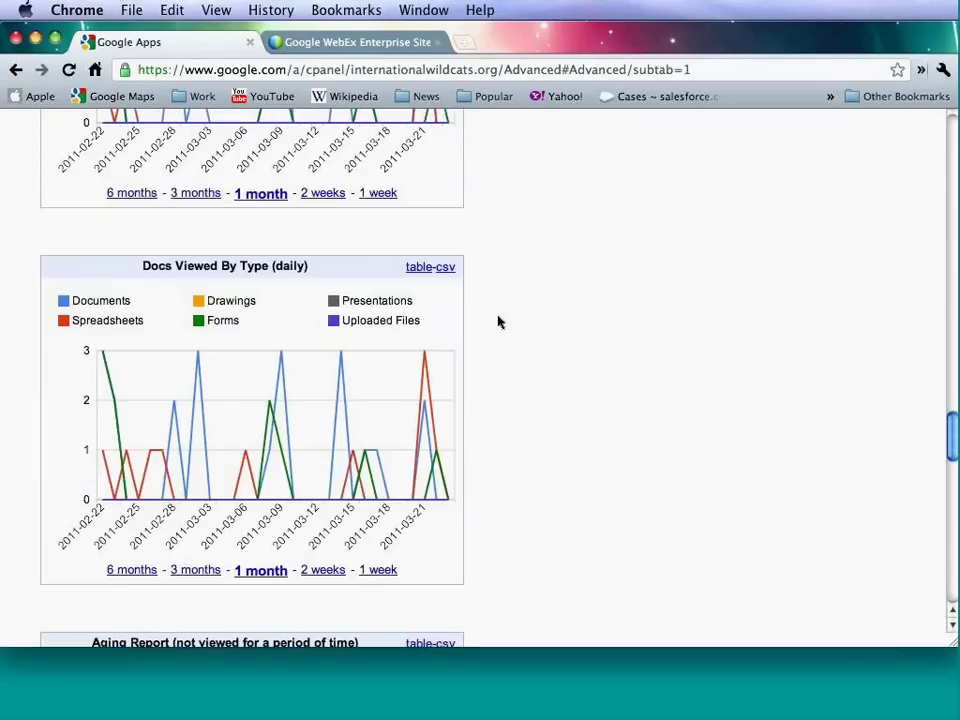
scroll(500, 322, "up", 4)
scroll(500, 322, "up", 2)
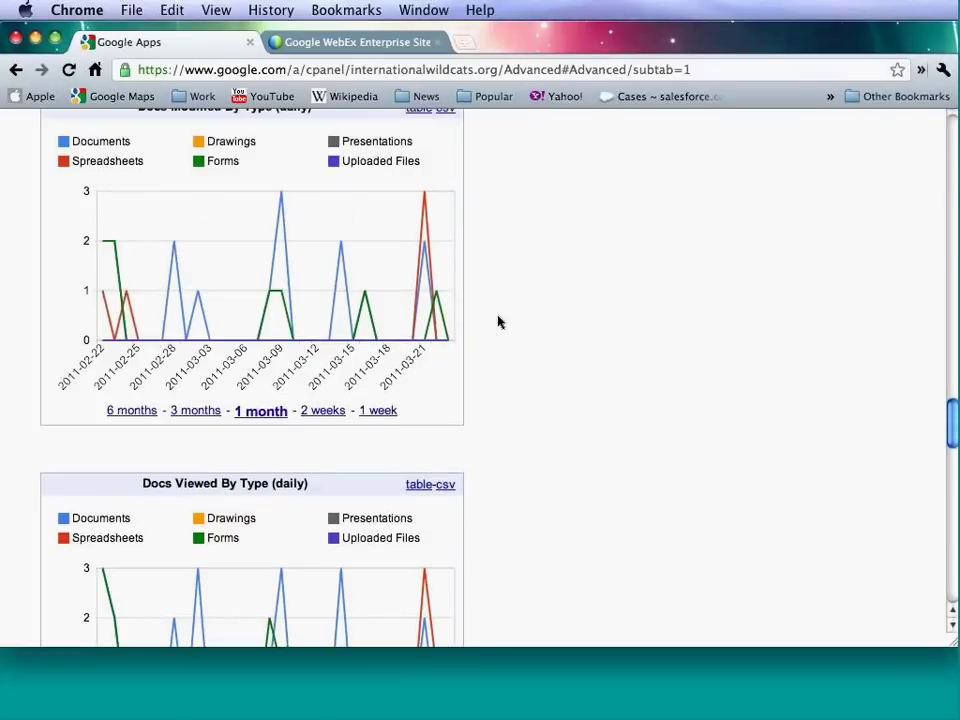
scroll(500, 322, "up", 4)
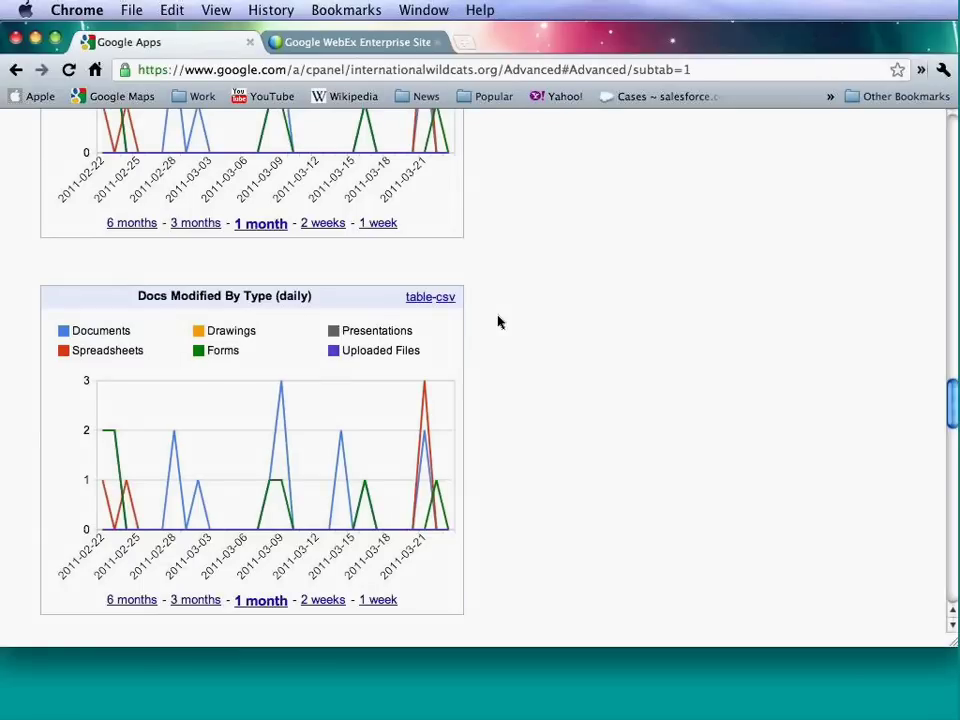
scroll(500, 322, "up", 4)
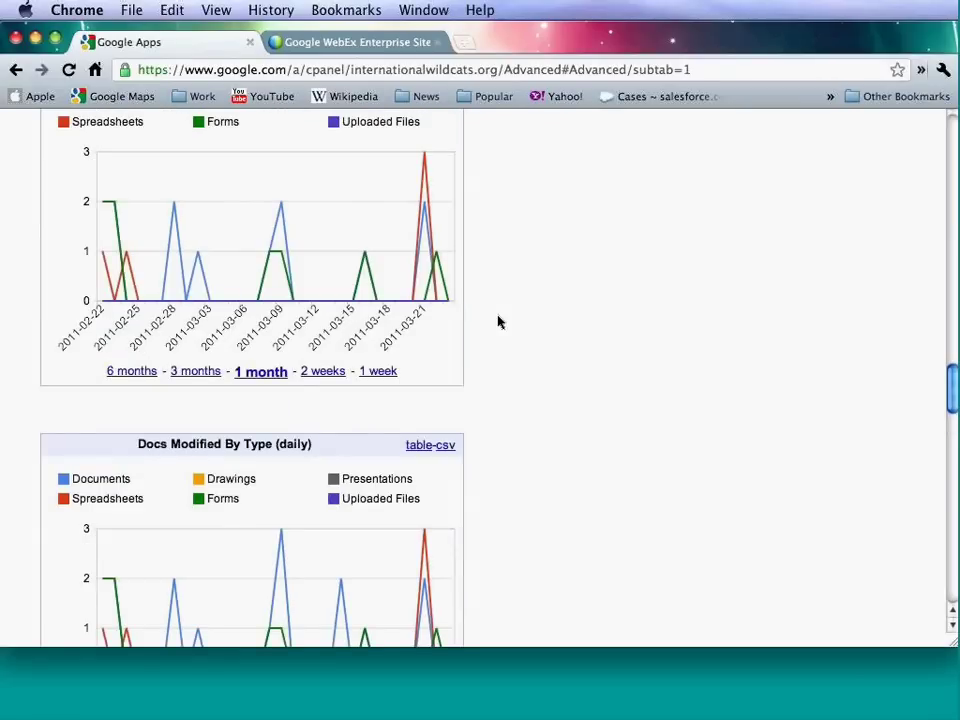
scroll(500, 322, "up", 4)
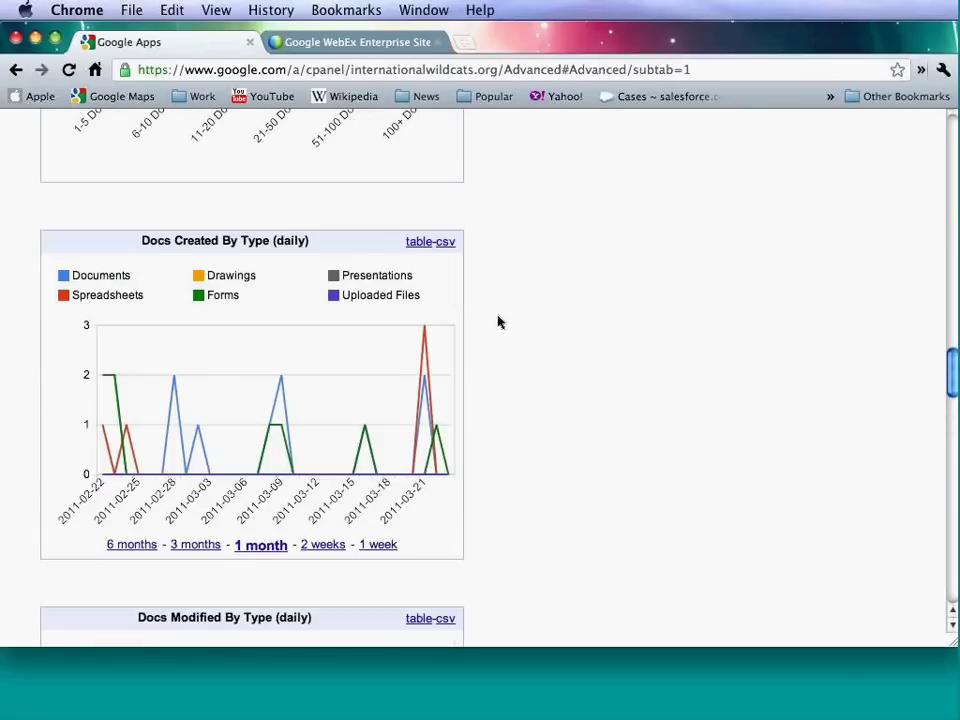
scroll(500, 322, "up", 1)
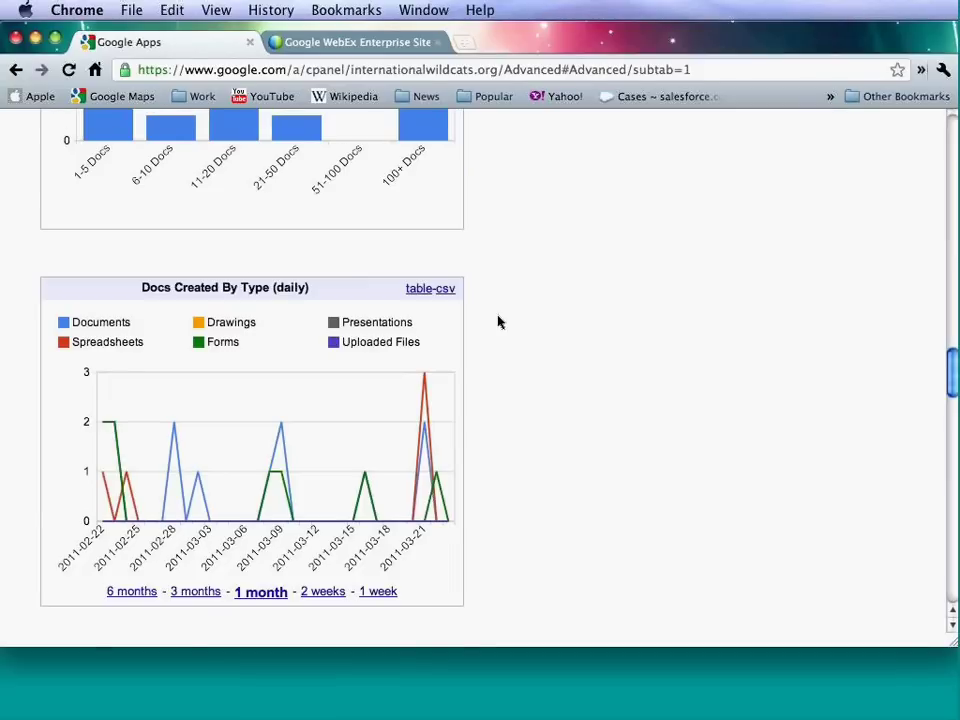
scroll(500, 322, "up", 5)
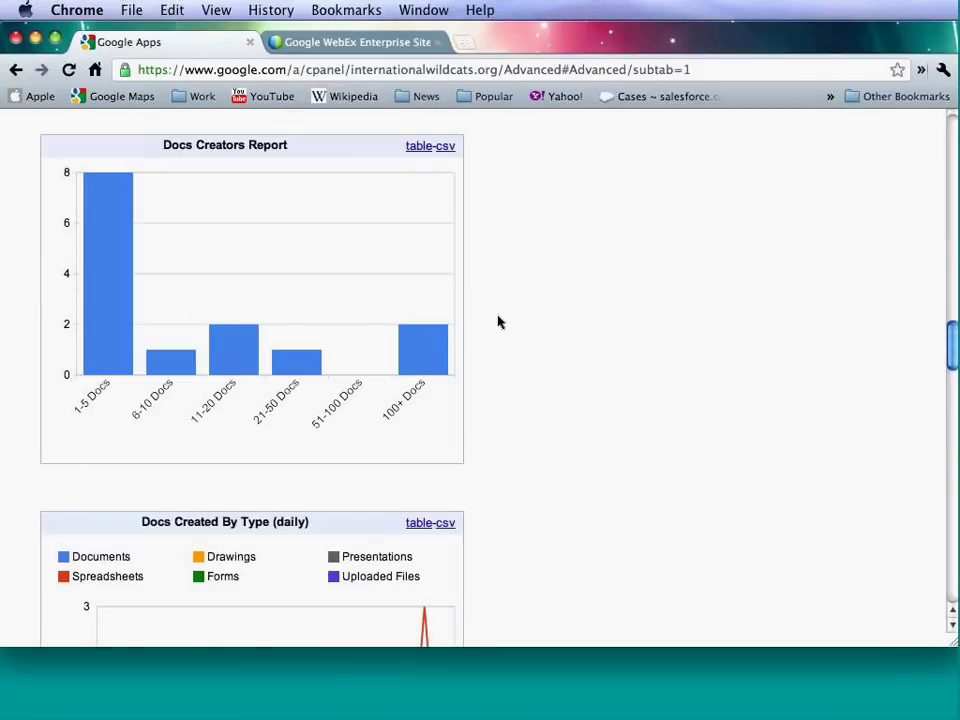
scroll(500, 322, "up", 7)
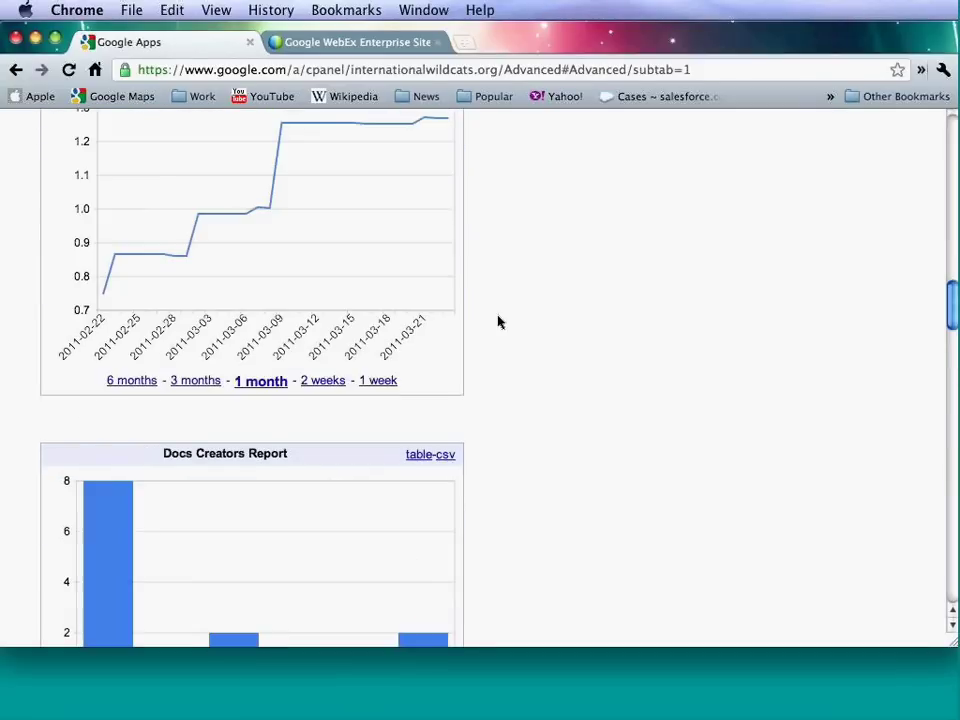
scroll(500, 322, "up", 4)
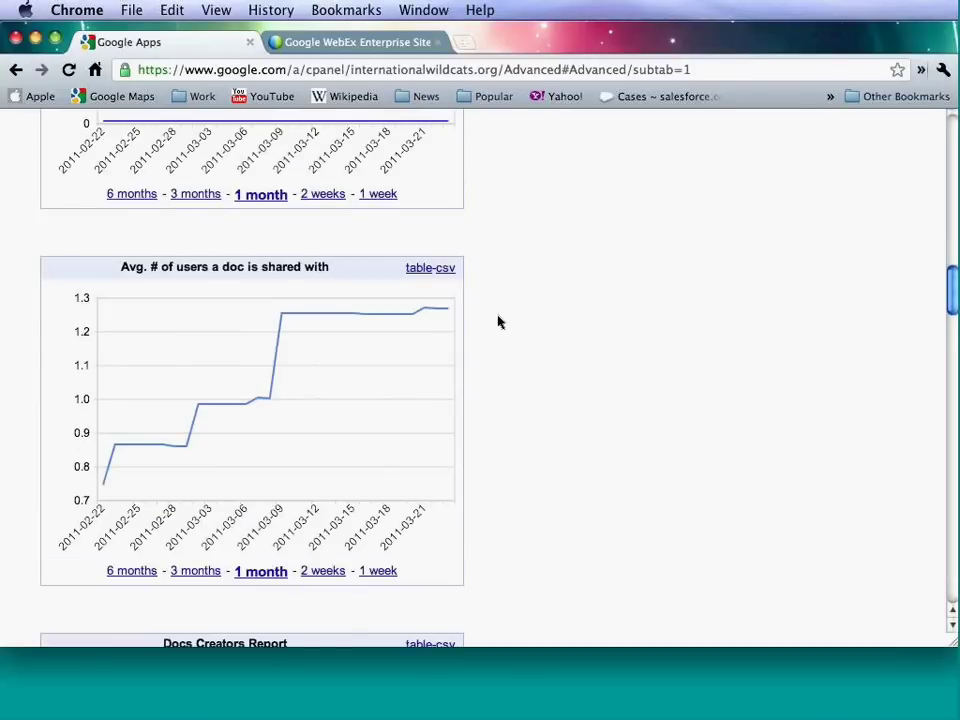
scroll(499, 322, "up", 2)
scroll(499, 322, "up", 3)
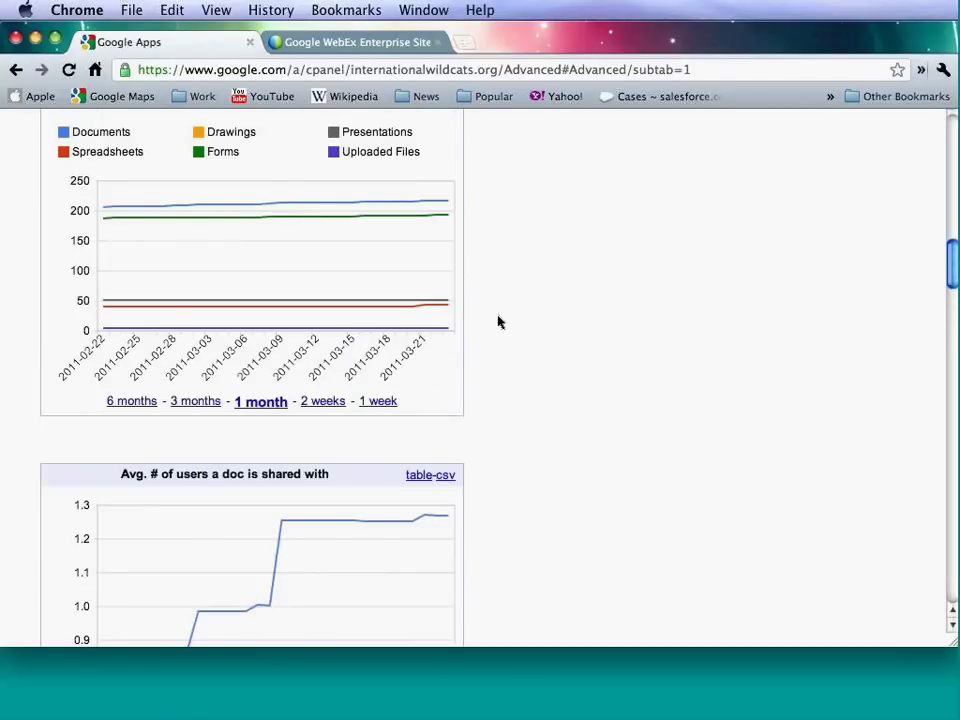
Open the Additional Reports section of Usage & Reports.
scroll(499, 322, "up", 3)
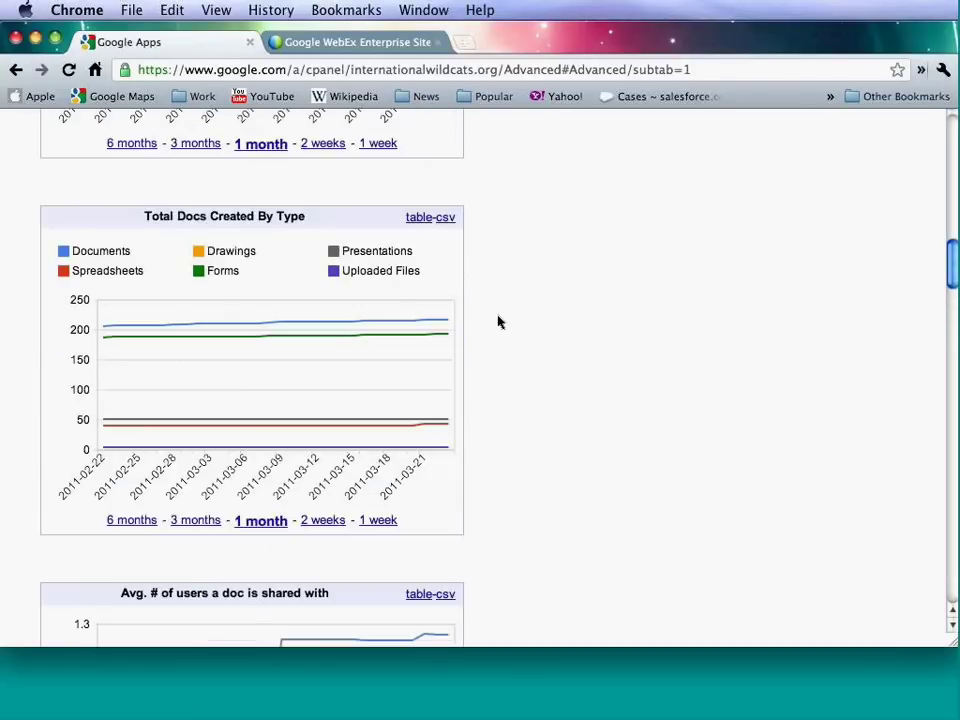
scroll(499, 322, "up", 3)
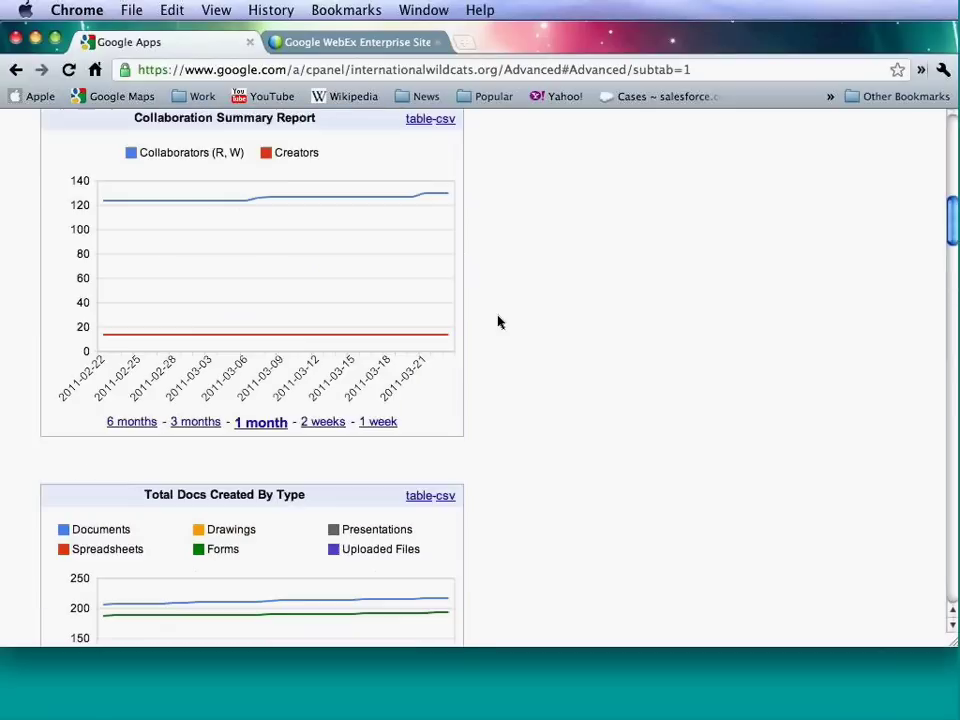
scroll(499, 322, "up", 4)
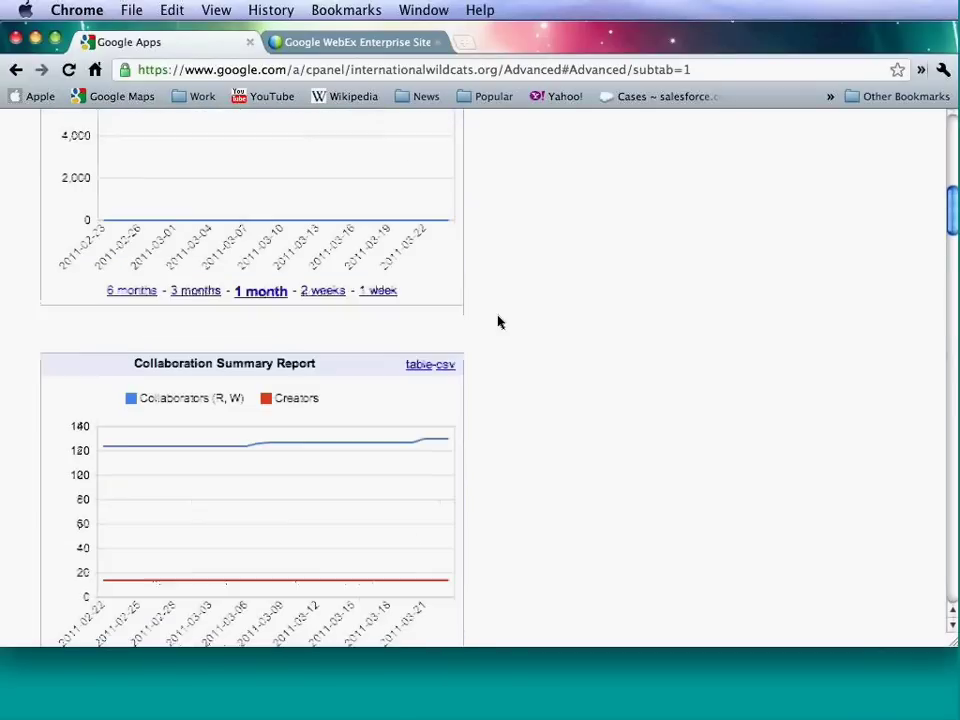
scroll(499, 322, "up", 5)
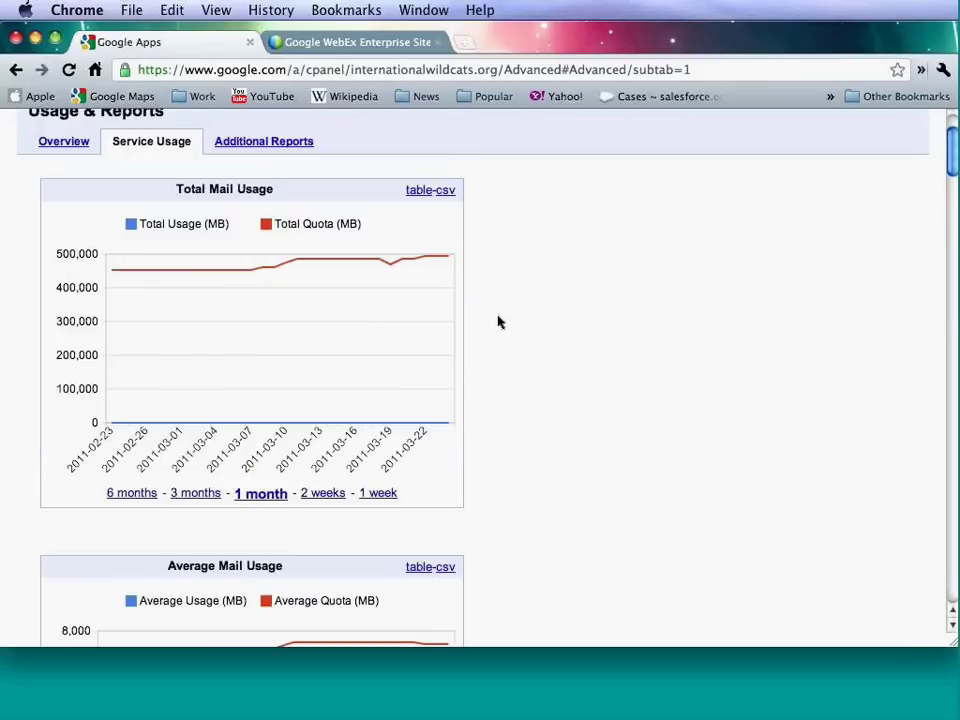
scroll(499, 322, "up", 2)
left_click(224, 256)
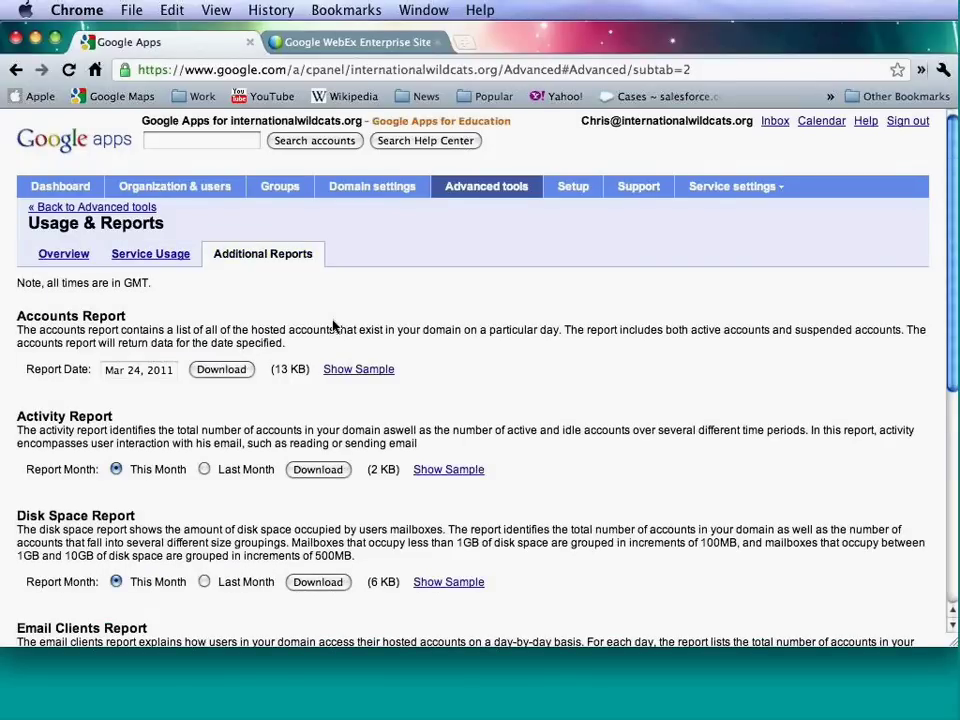
Examine the Accounts Report and Activity Report descriptions, with their report period, download and sample options.
scroll(334, 325, "down", 1)
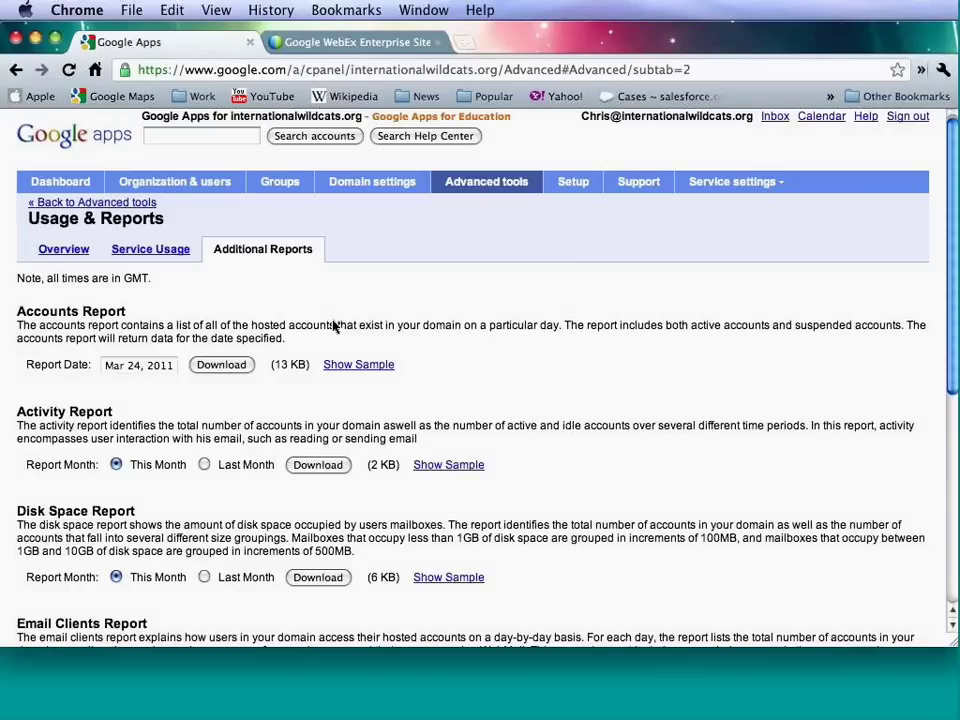
scroll(342, 370, "down", 1)
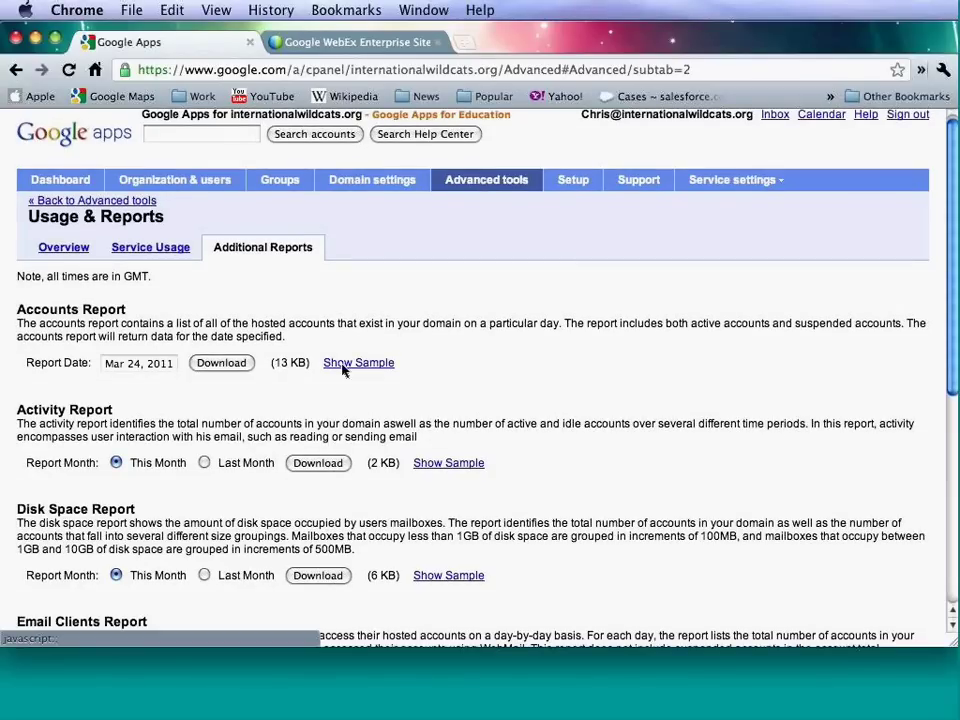
scroll(342, 370, "down", 1)
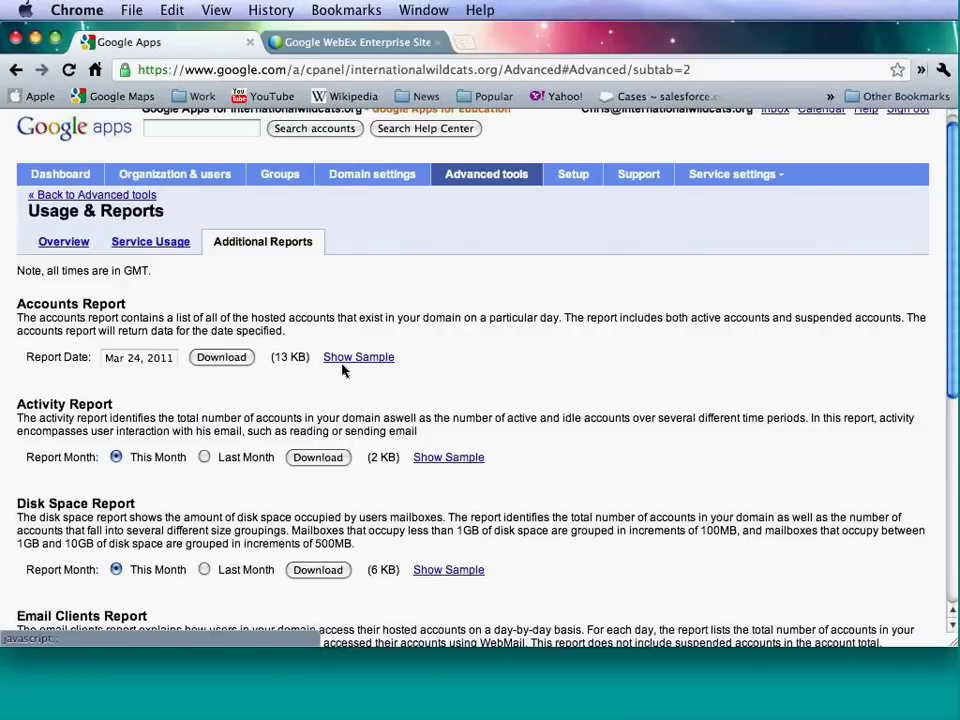
scroll(342, 370, "down", 1)
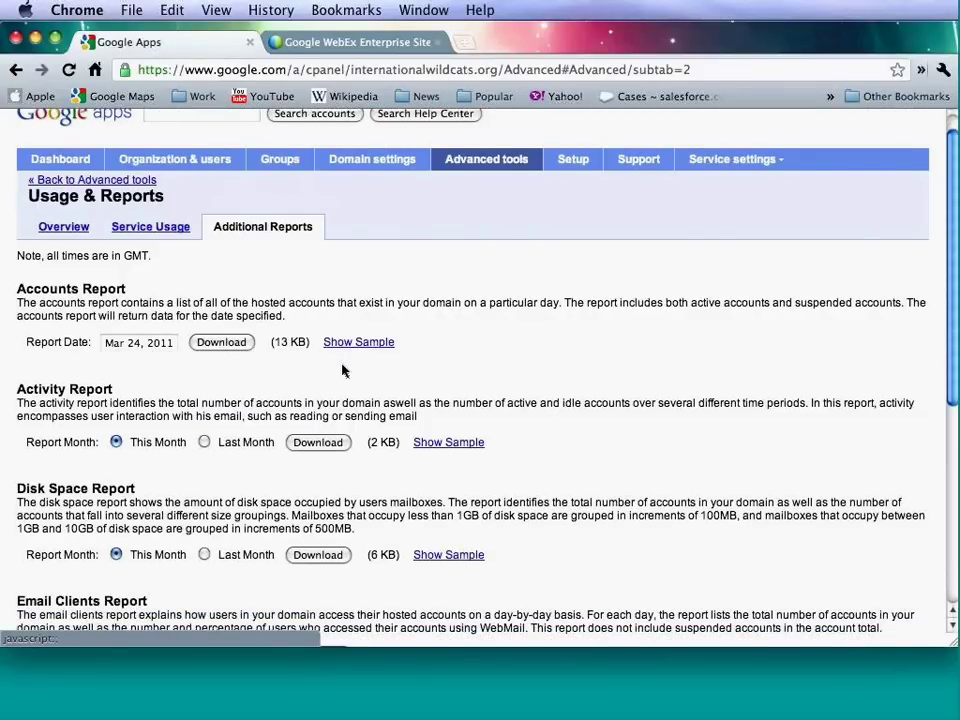
scroll(342, 370, "down", 2)
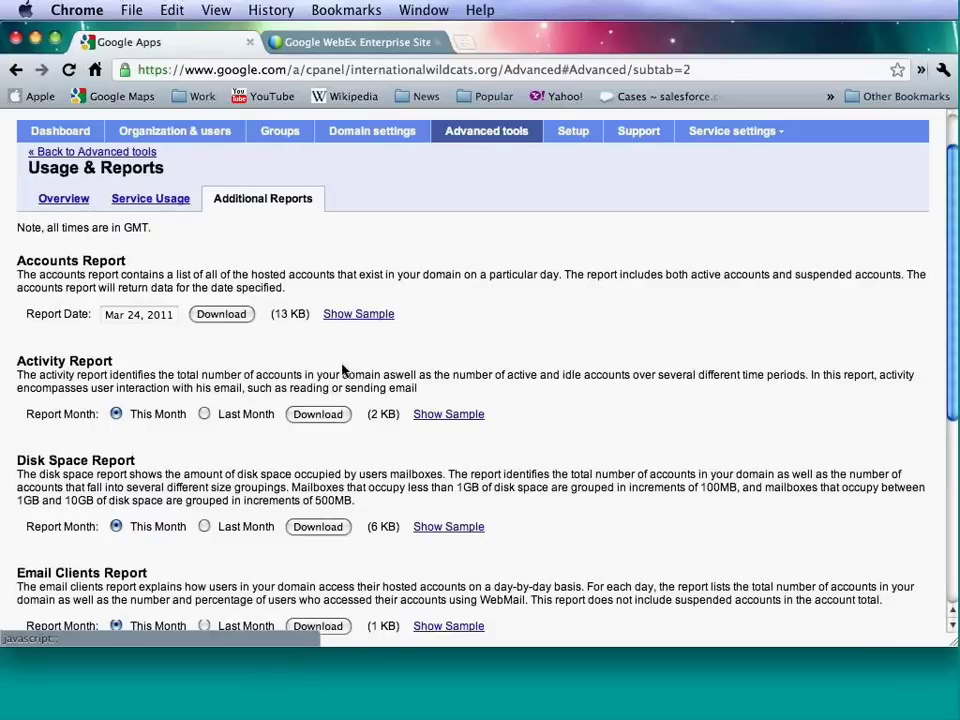
scroll(342, 370, "down", 1)
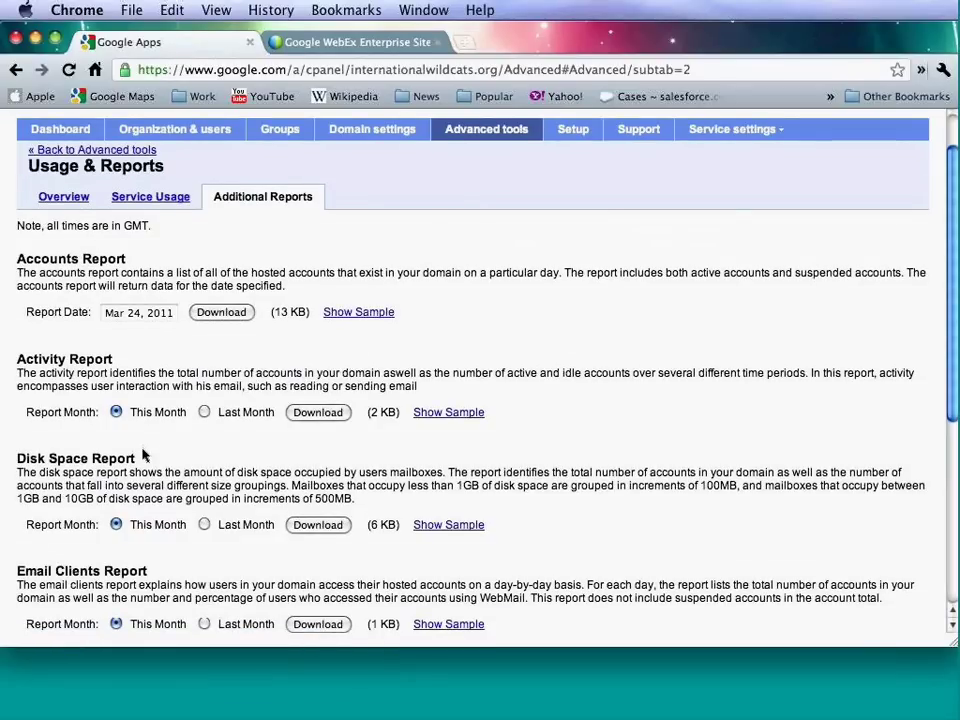
Examine the Disk Space Report's description of mailbox size groupings and its month, download and sample options.
scroll(143, 455, "down", 1)
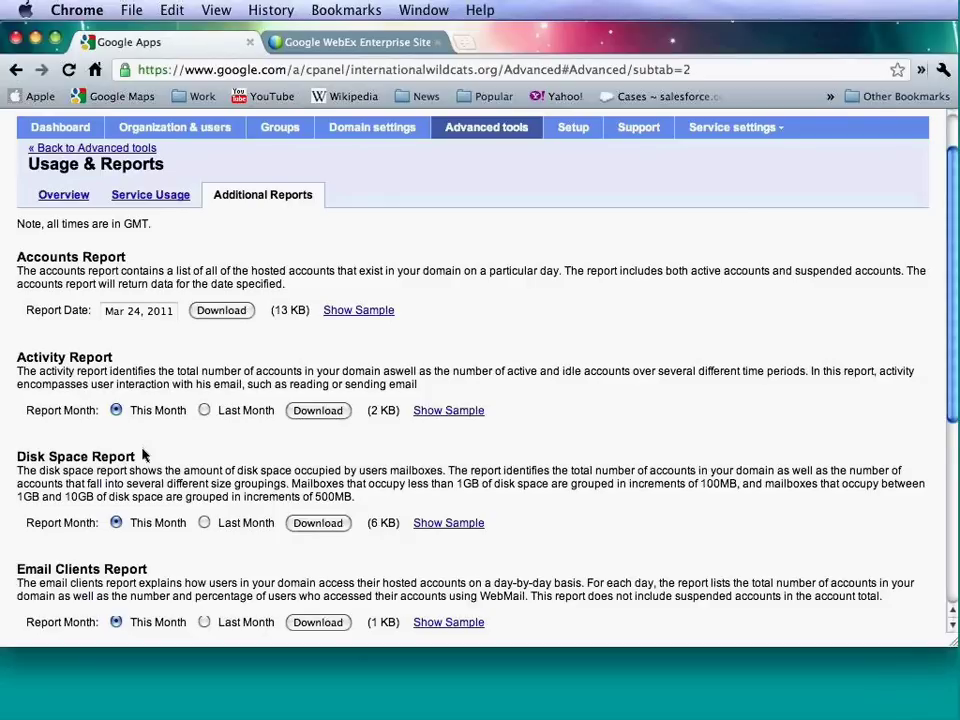
scroll(143, 455, "down", 1)
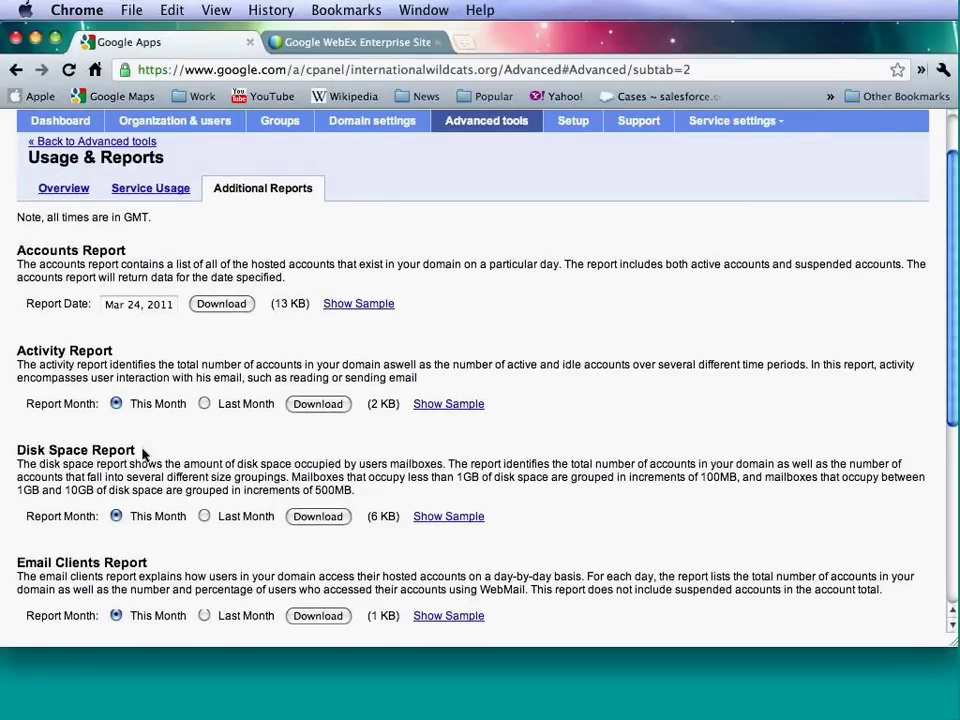
scroll(143, 455, "down", 1)
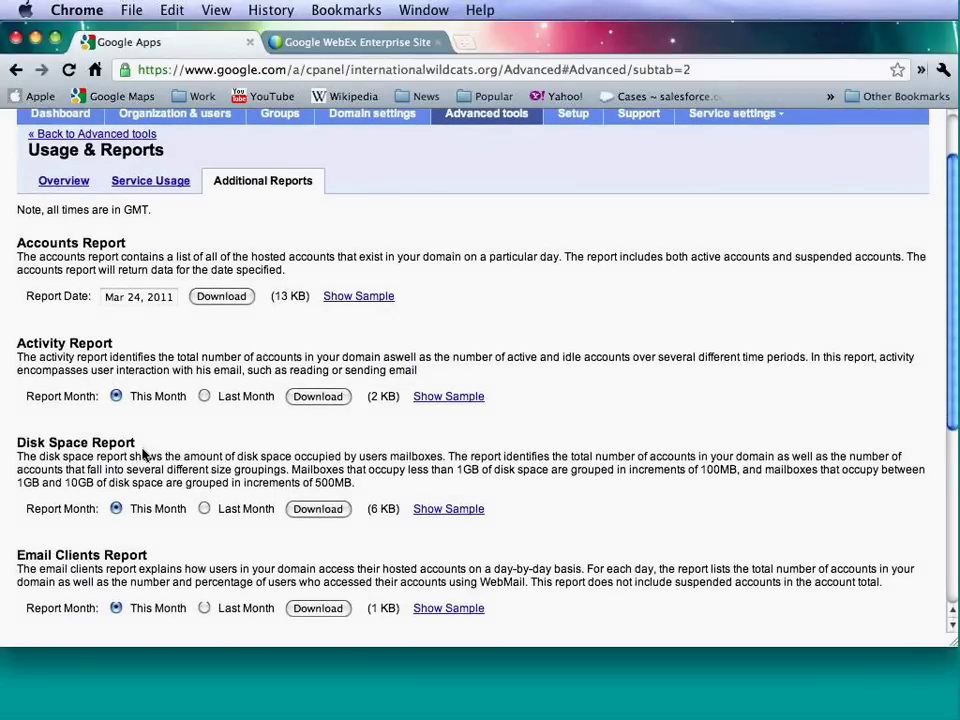
scroll(143, 455, "down", 1)
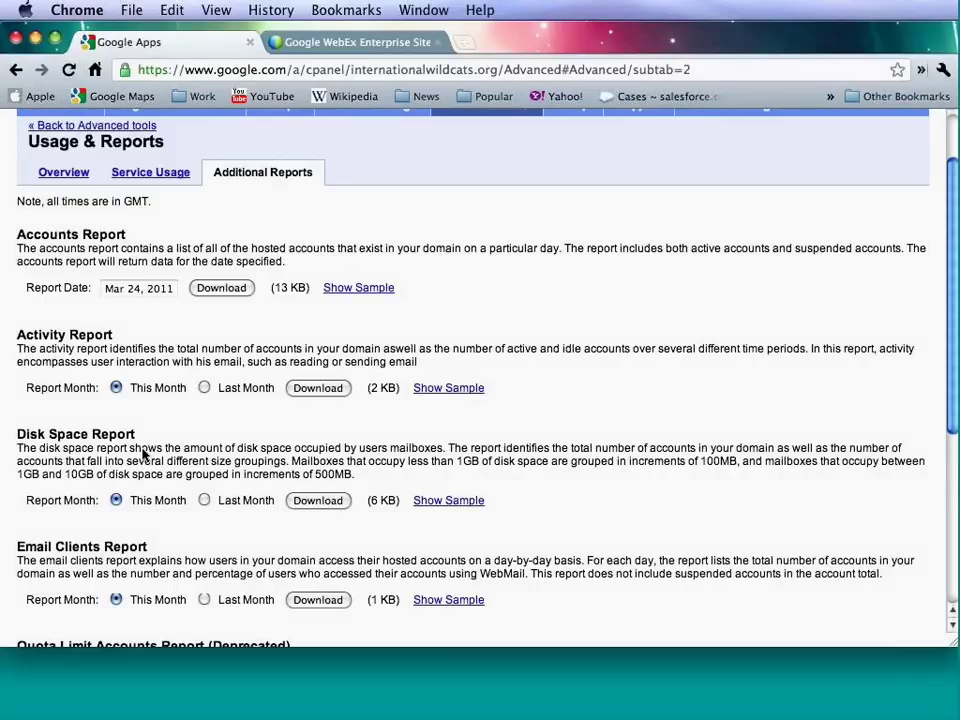
scroll(143, 455, "down", 1)
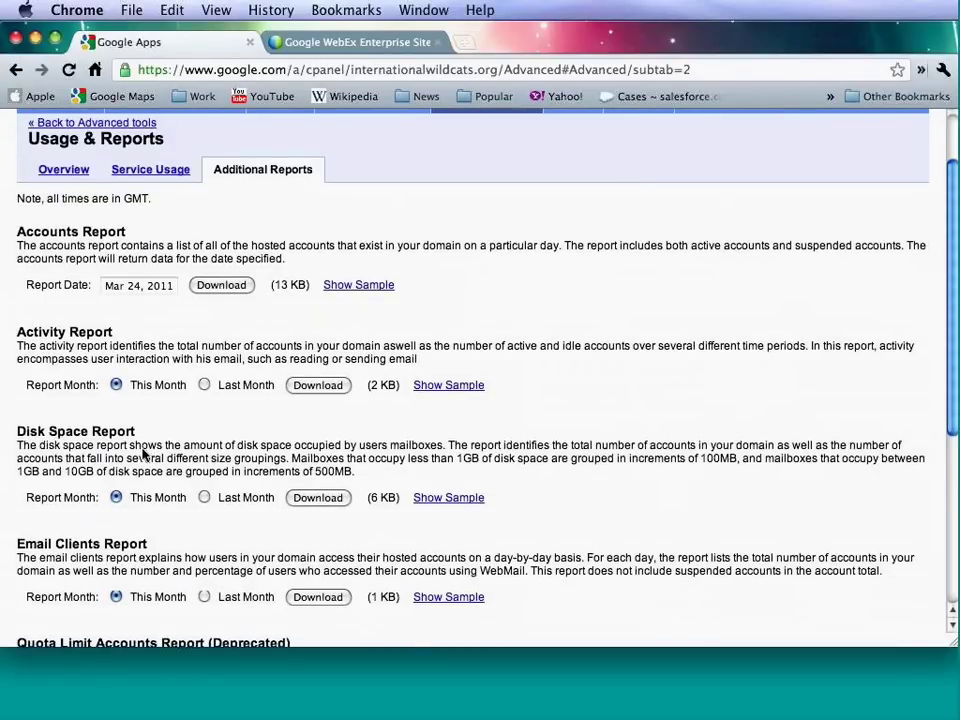
scroll(143, 455, "down", 1)
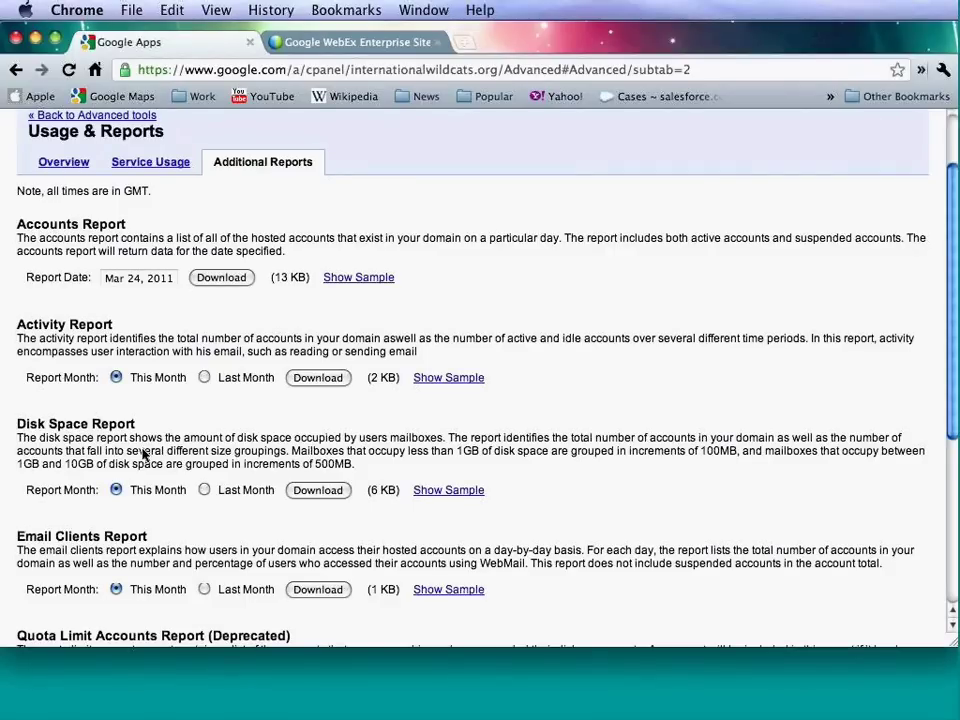
scroll(143, 455, "down", 1)
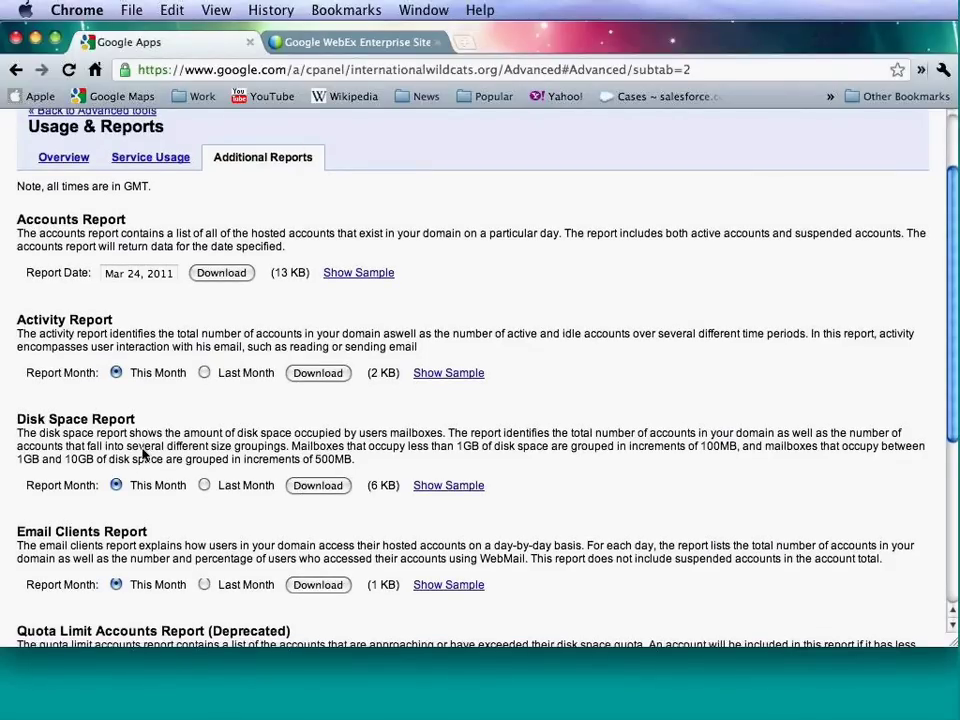
scroll(143, 455, "down", 1)
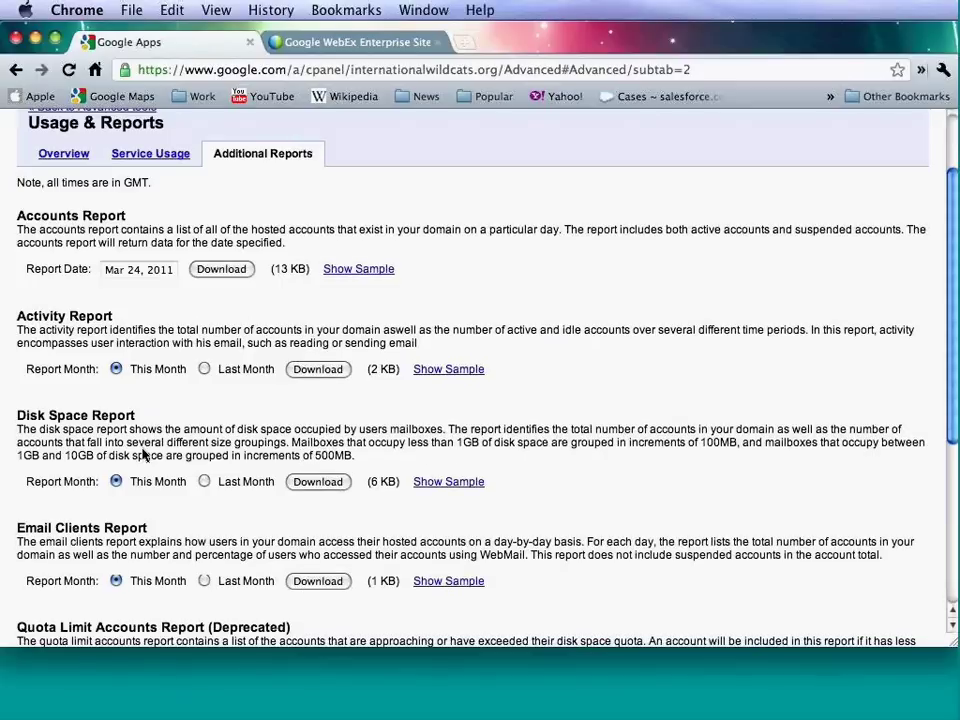
scroll(143, 455, "down", 1)
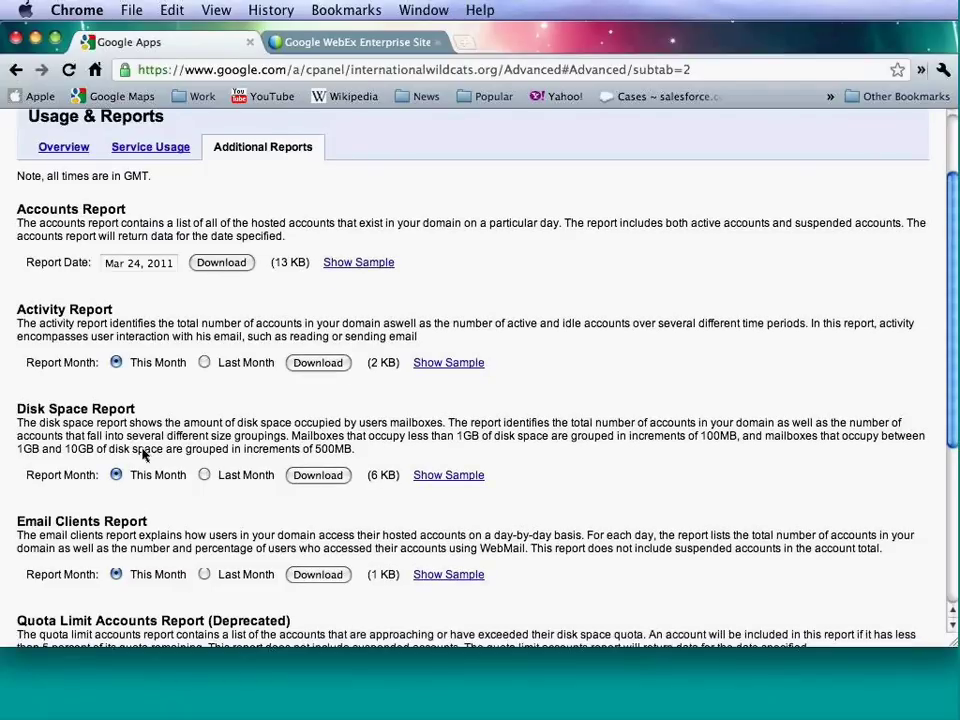
scroll(143, 455, "down", 1)
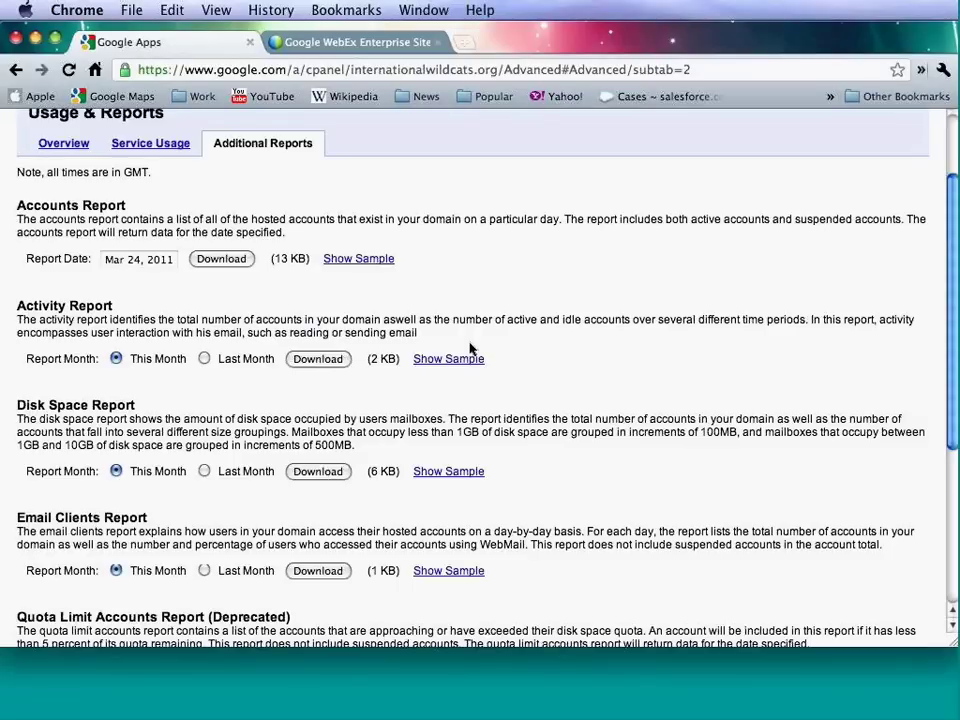
scroll(470, 348, "down", 1)
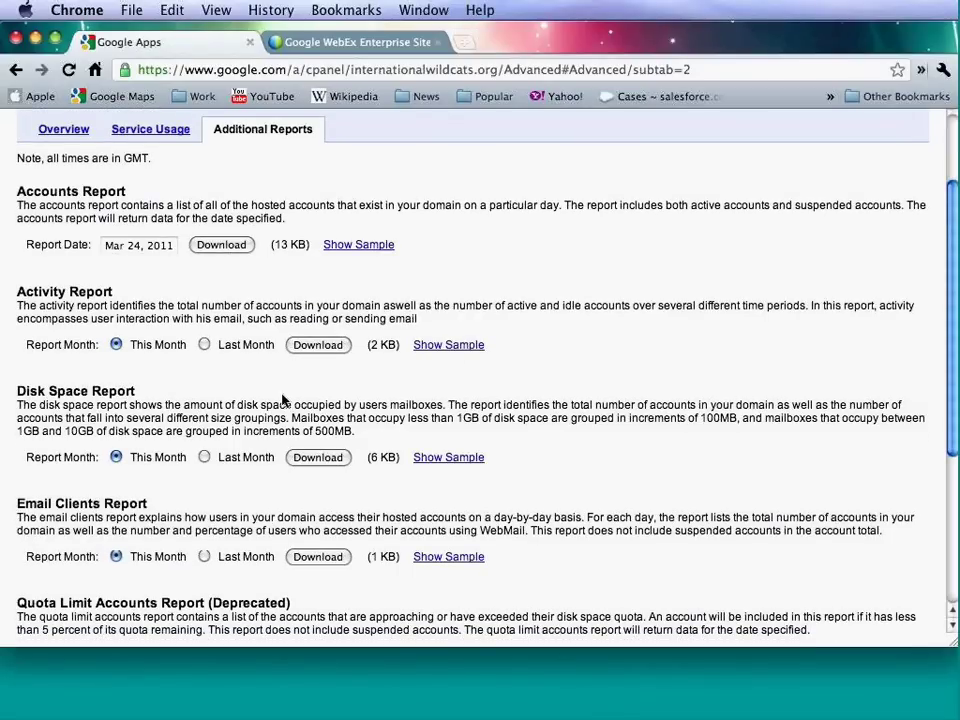
scroll(350, 400, "down", 2)
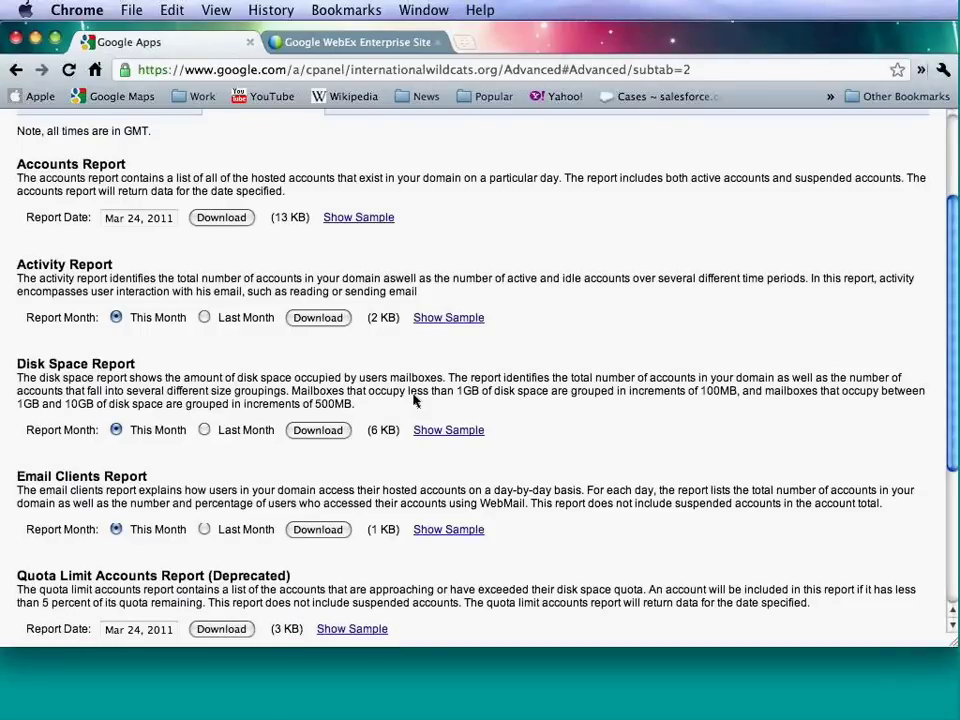
scroll(424, 433, "down", 1)
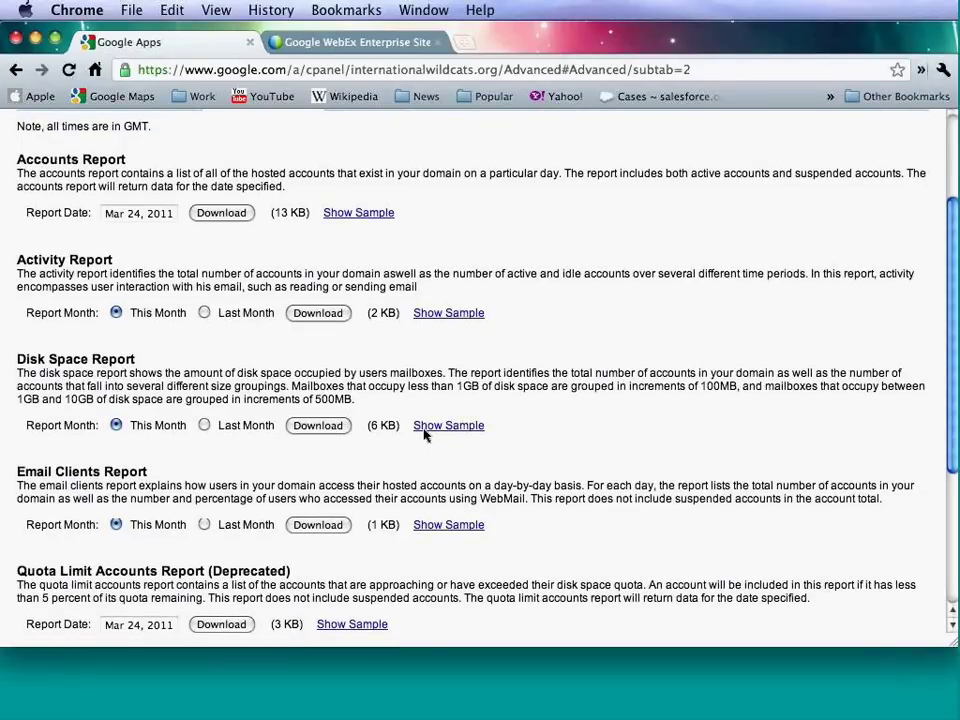
Examine the Email Clients, Quota Limit Accounts, Summary and Suspended Accounts reports through to the end of the page.
scroll(424, 433, "down", 2)
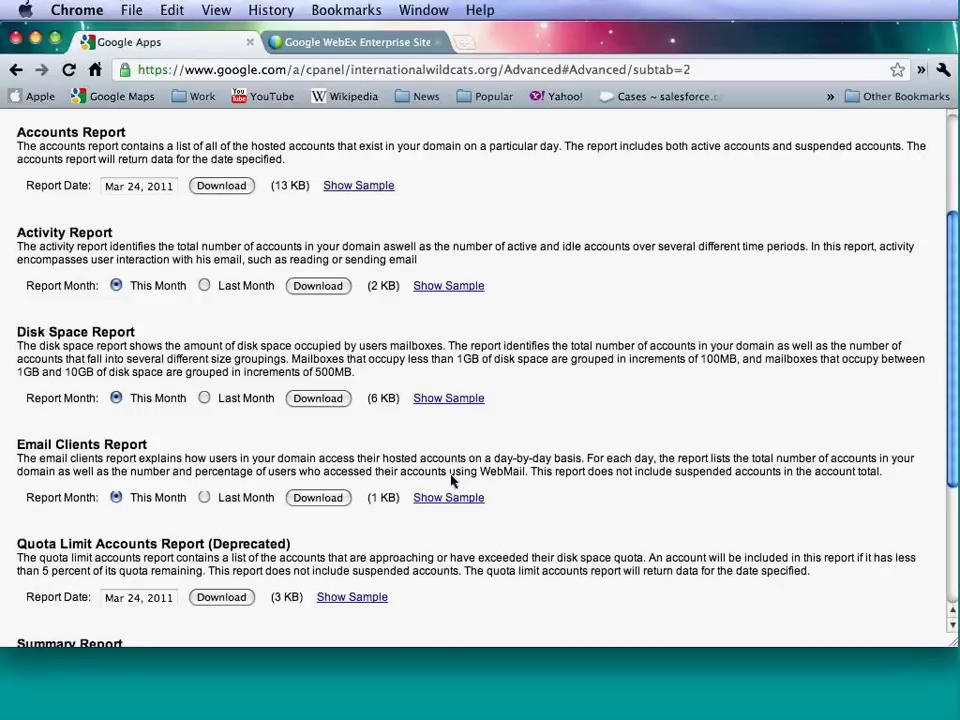
scroll(451, 481, "down", 1)
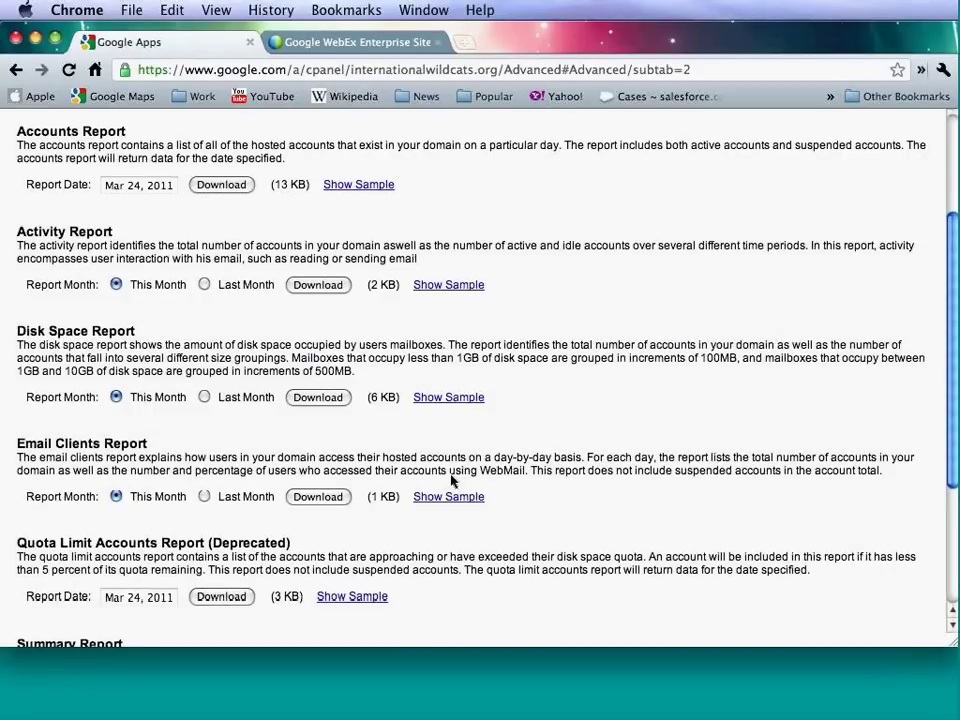
scroll(451, 481, "down", 1)
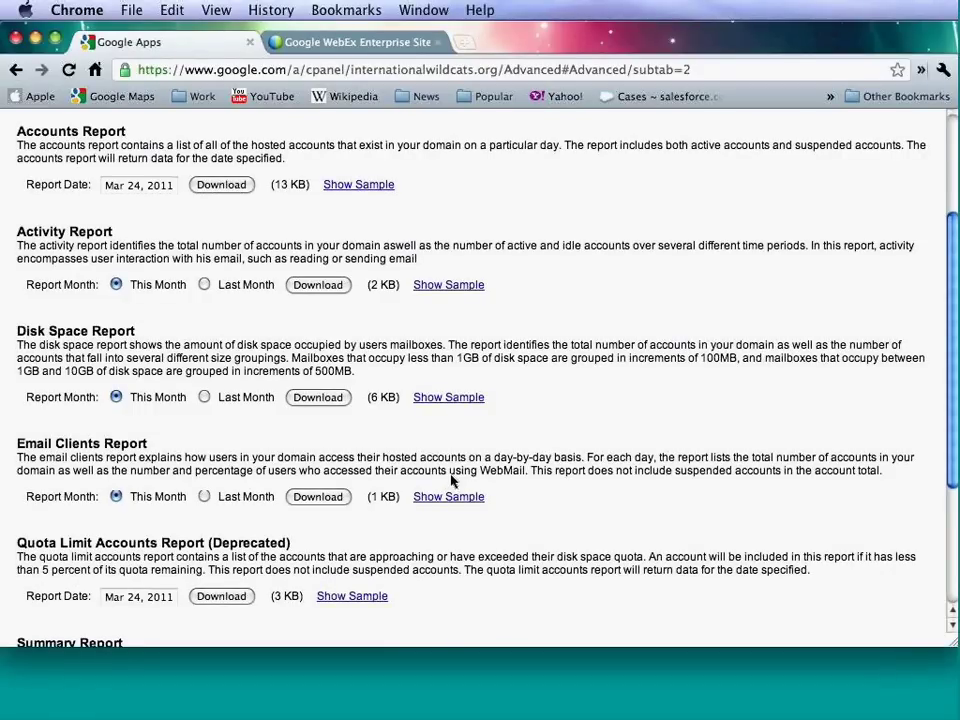
scroll(451, 481, "down", 2)
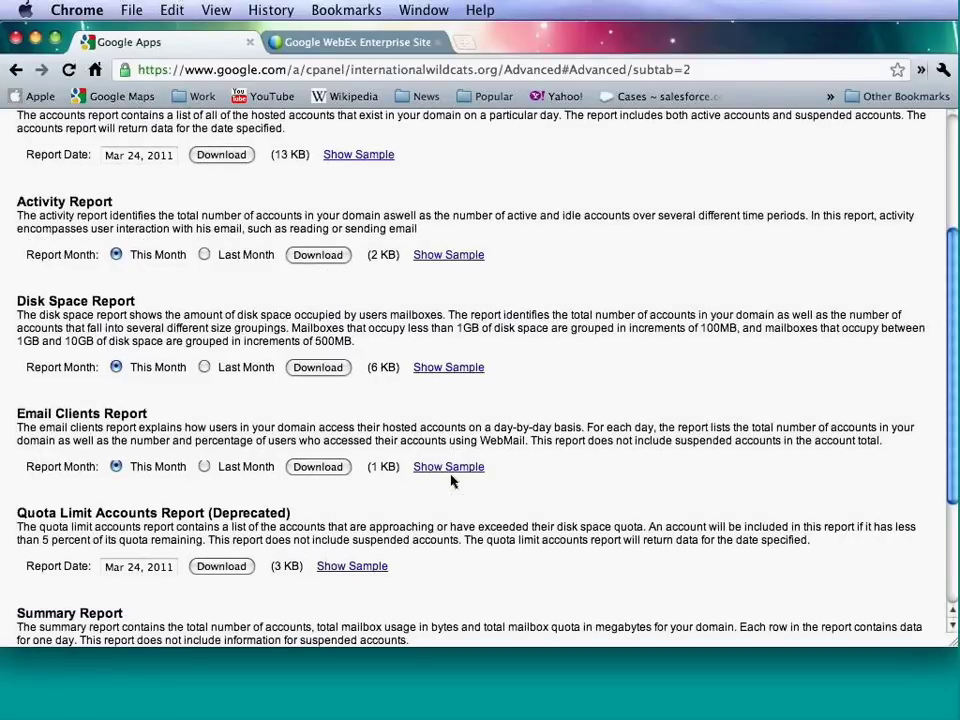
scroll(451, 481, "down", 3)
scroll(451, 481, "down", 1)
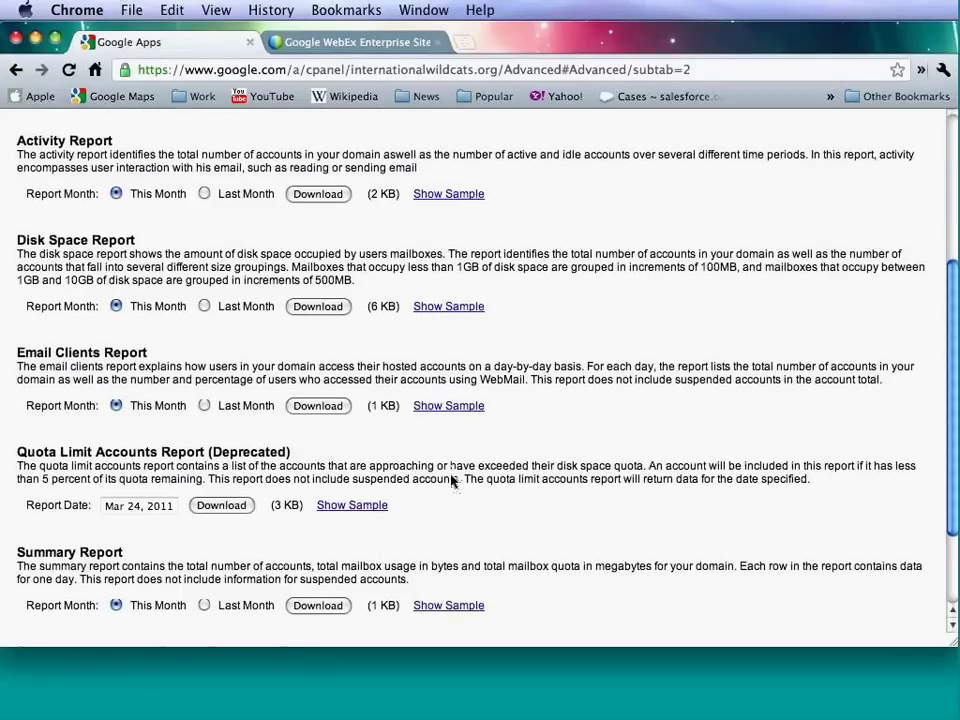
scroll(451, 481, "down", 2)
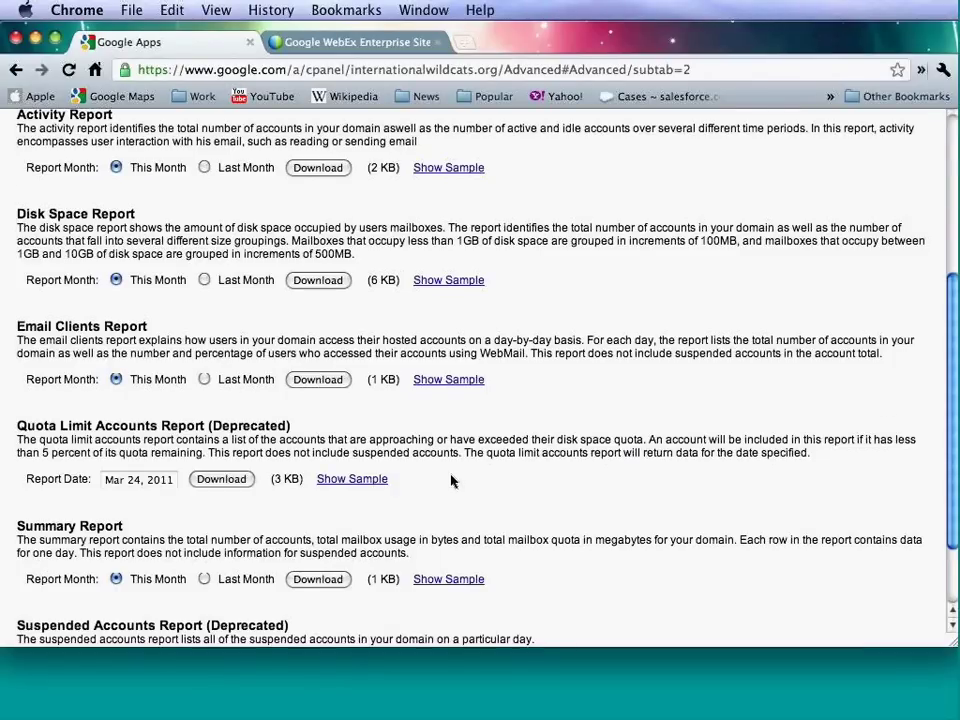
scroll(451, 481, "down", 2)
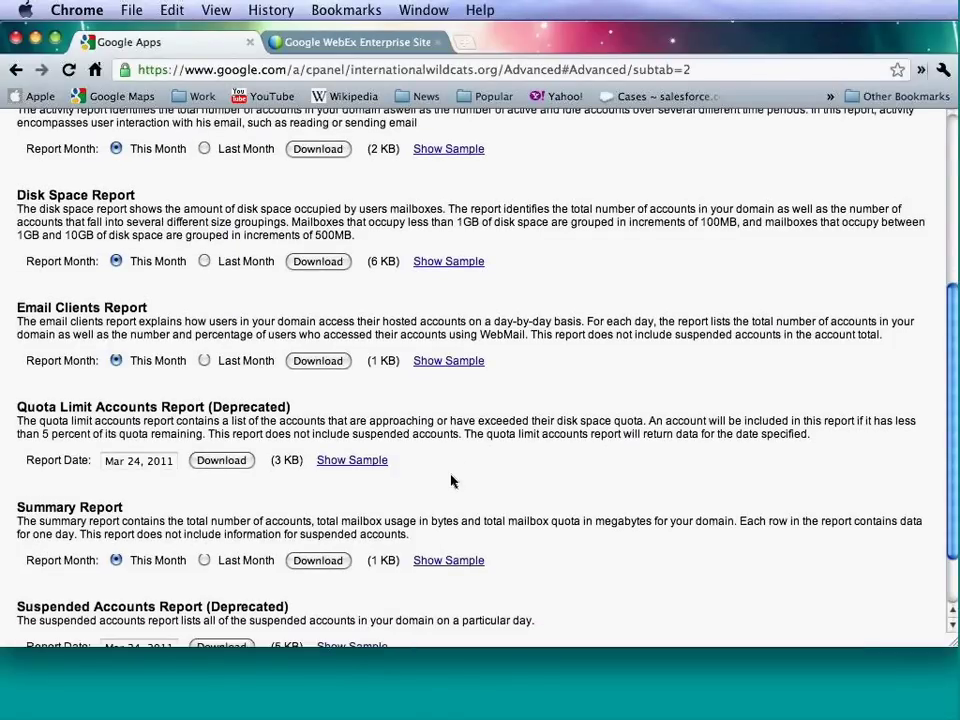
scroll(451, 481, "down", 3)
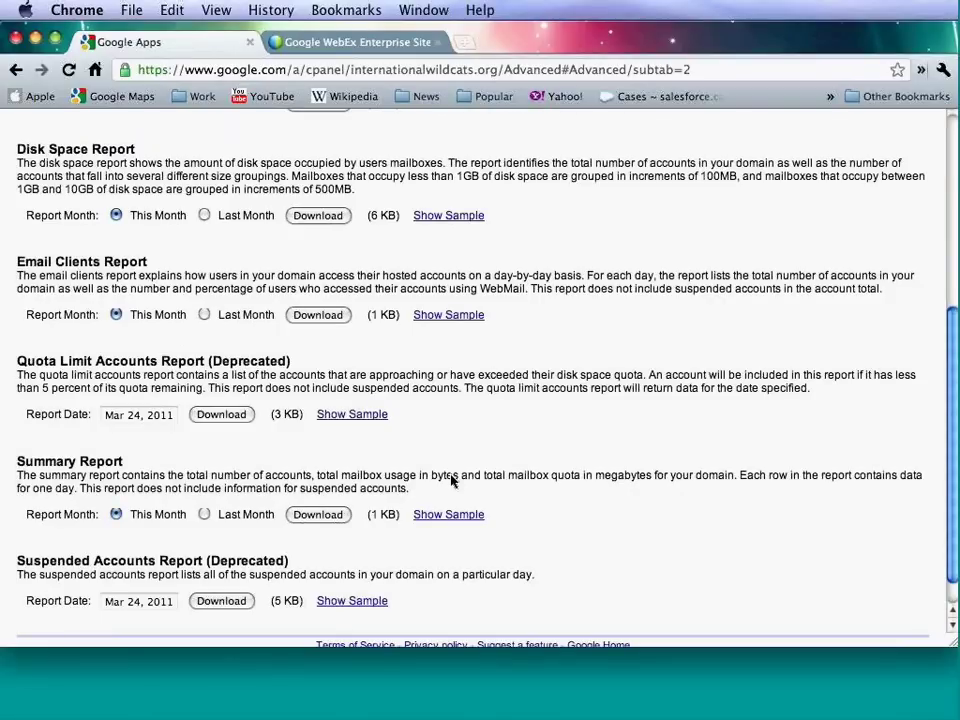
scroll(451, 481, "down", 1)
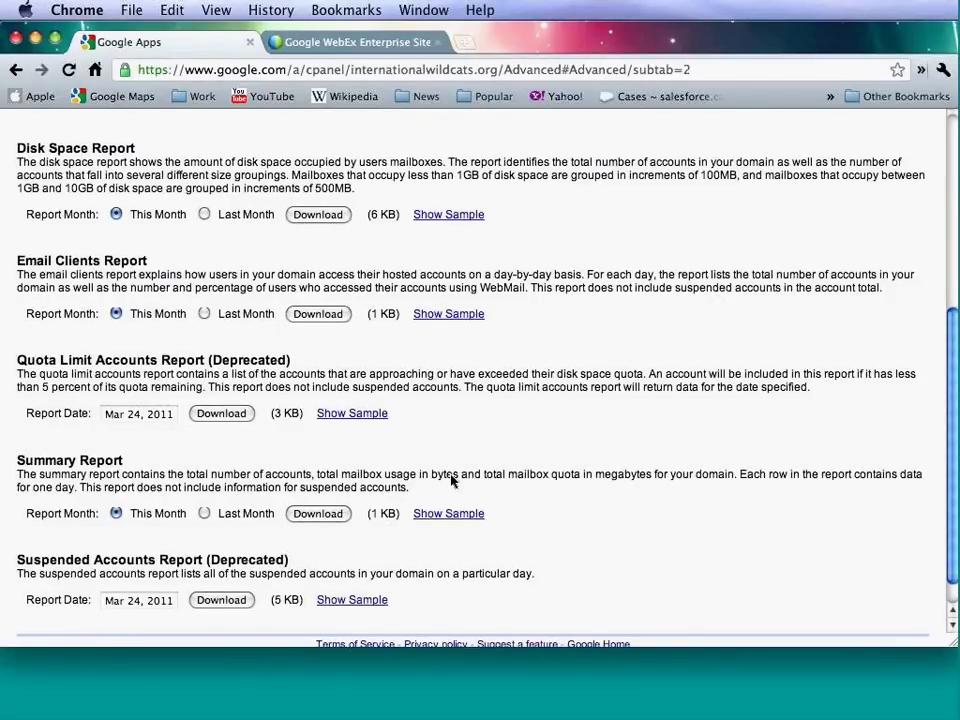
scroll(466, 480, "down", 1)
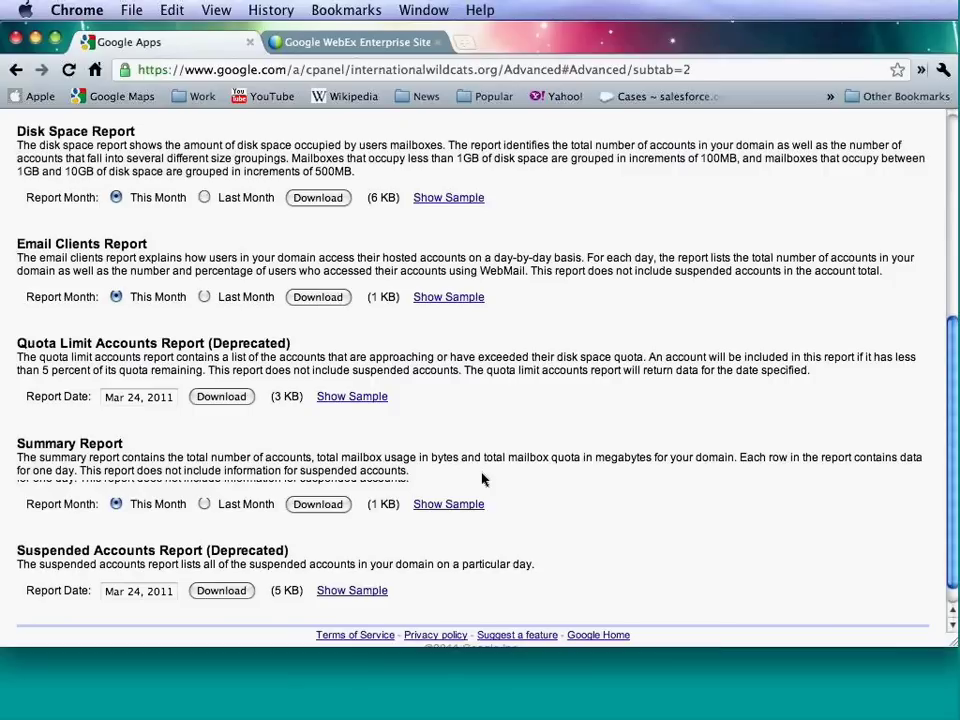
scroll(481, 479, "down", 1)
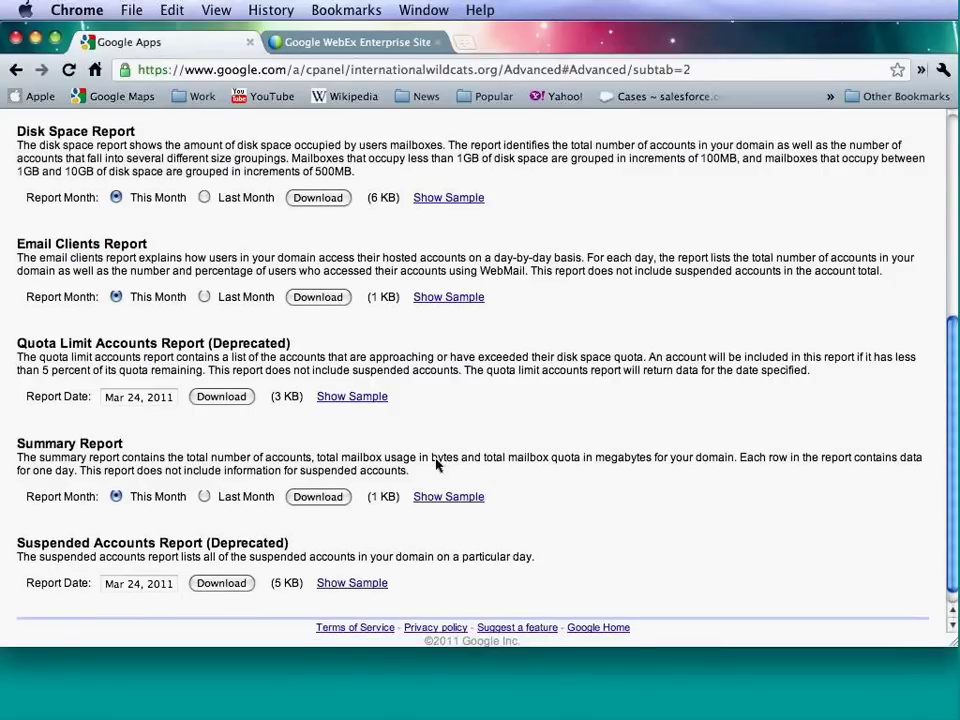
Leave the Additional Reports list of Usage & Reports and return to the Advanced tools overview.
scroll(436, 464, "down", 1)
scroll(436, 464, "up", 3)
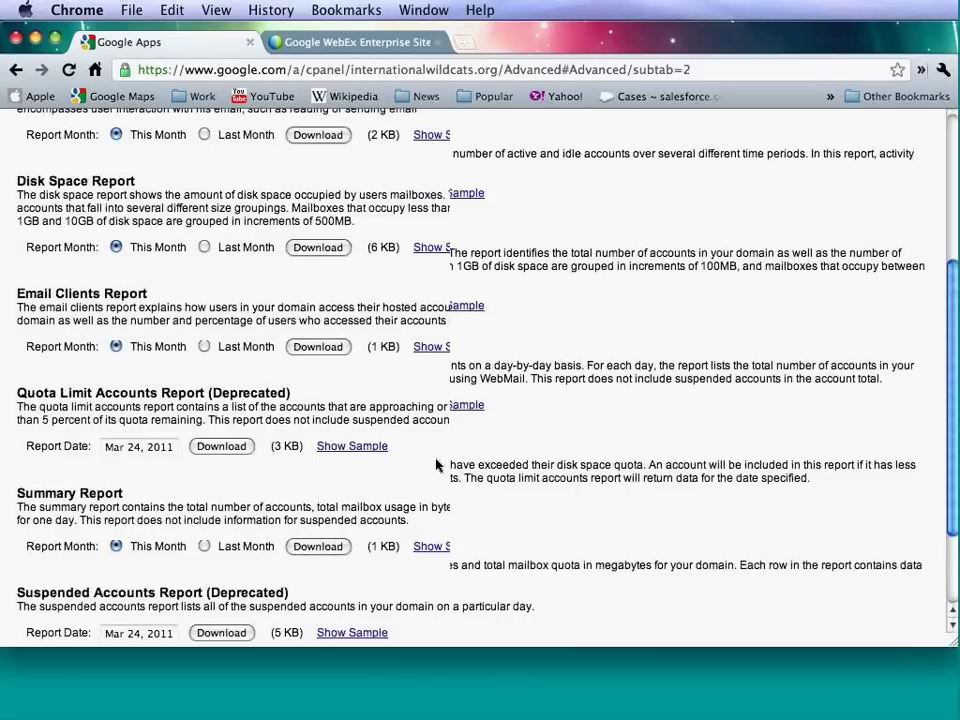
scroll(436, 464, "up", 5)
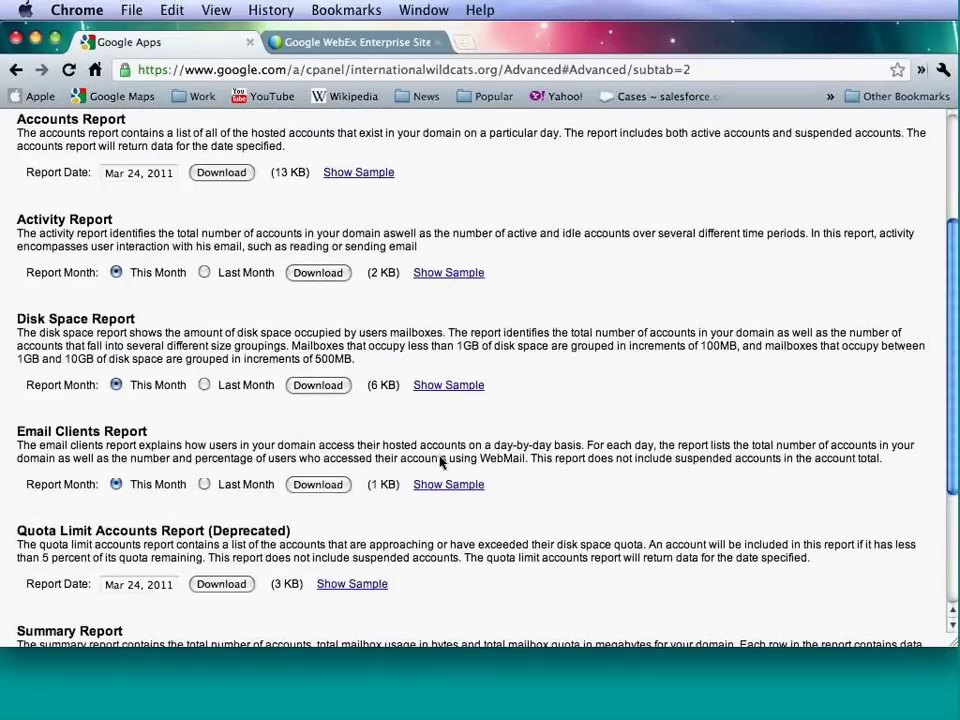
scroll(440, 463, "up", 2)
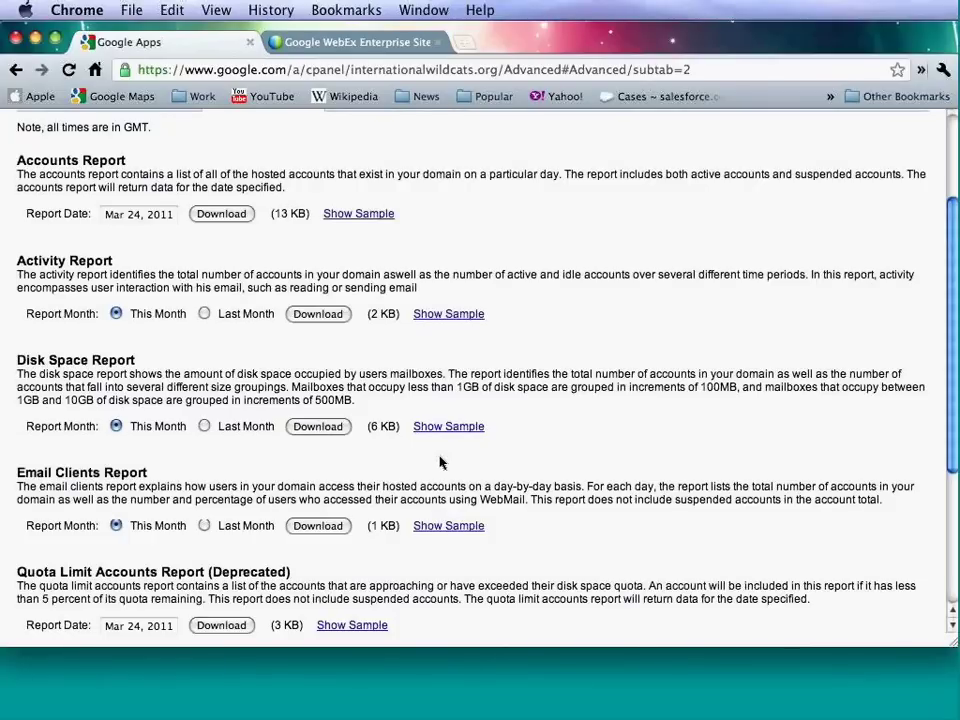
scroll(440, 463, "up", 1)
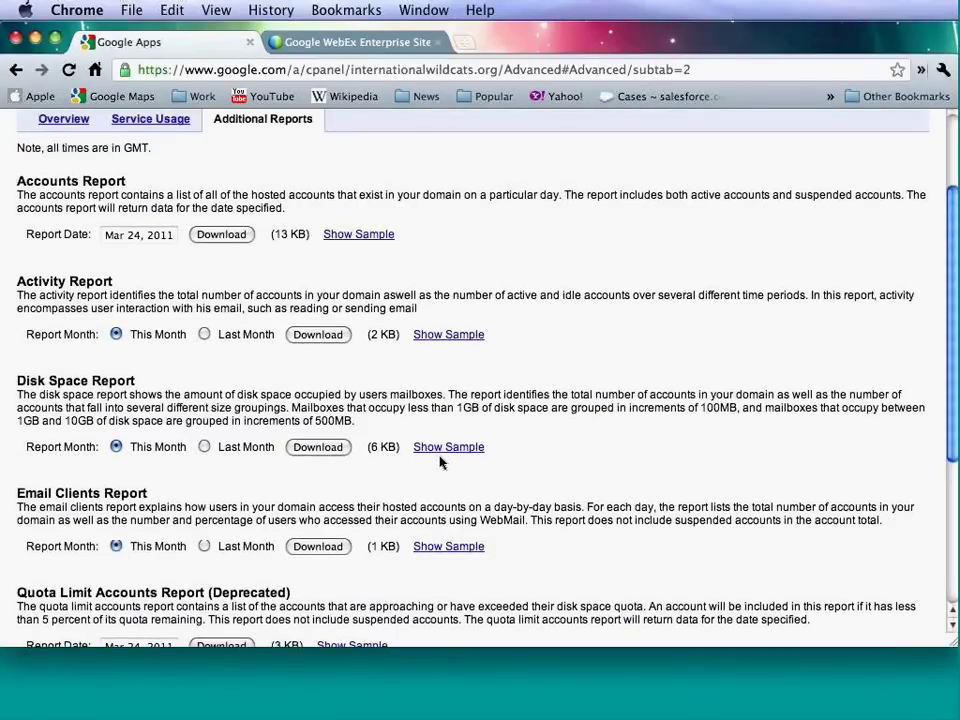
scroll(440, 462, "up", 2)
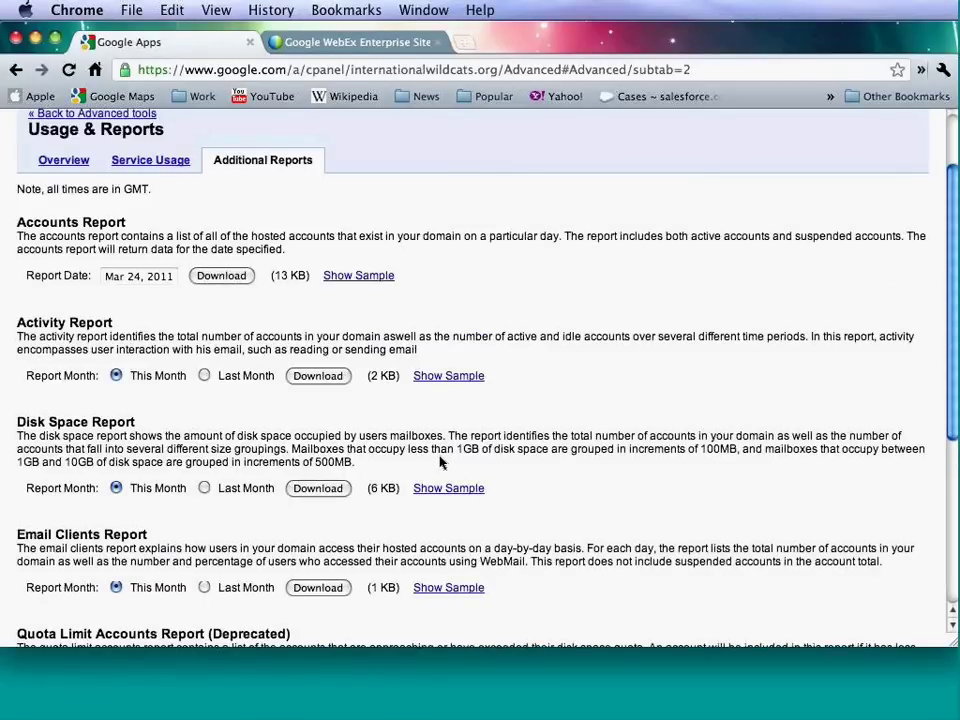
scroll(440, 462, "up", 1)
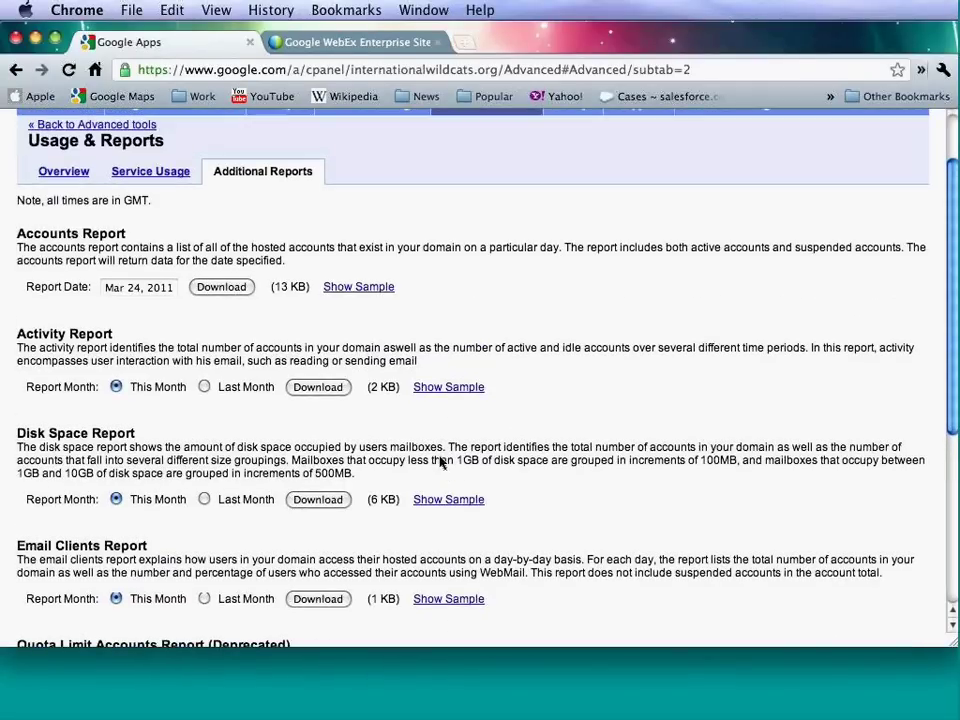
scroll(440, 462, "up", 2)
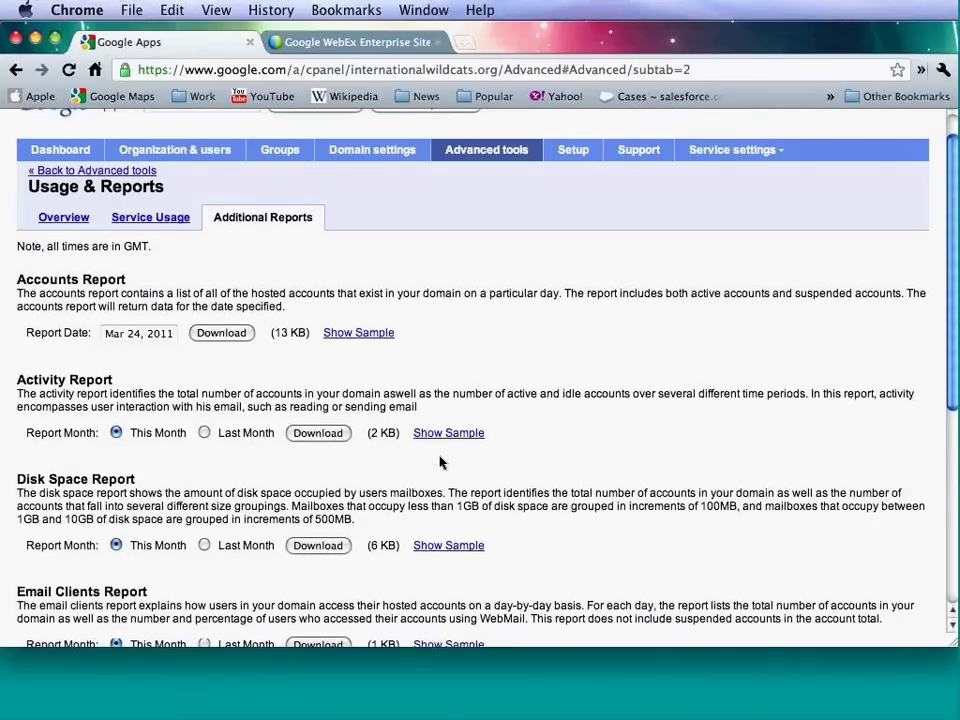
scroll(440, 462, "up", 1)
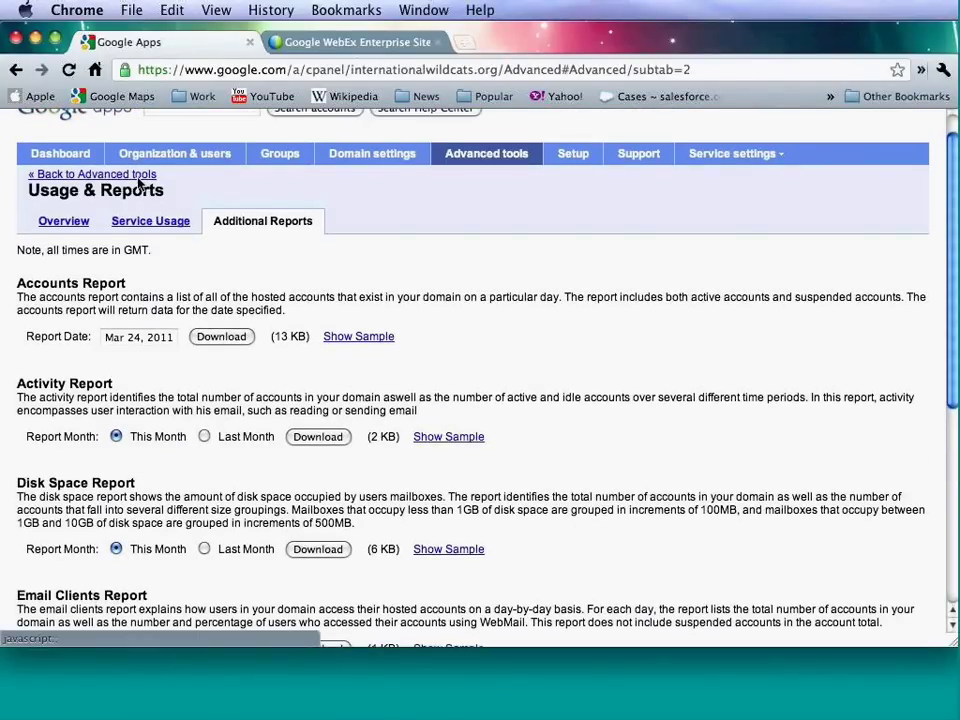
left_click(141, 176)
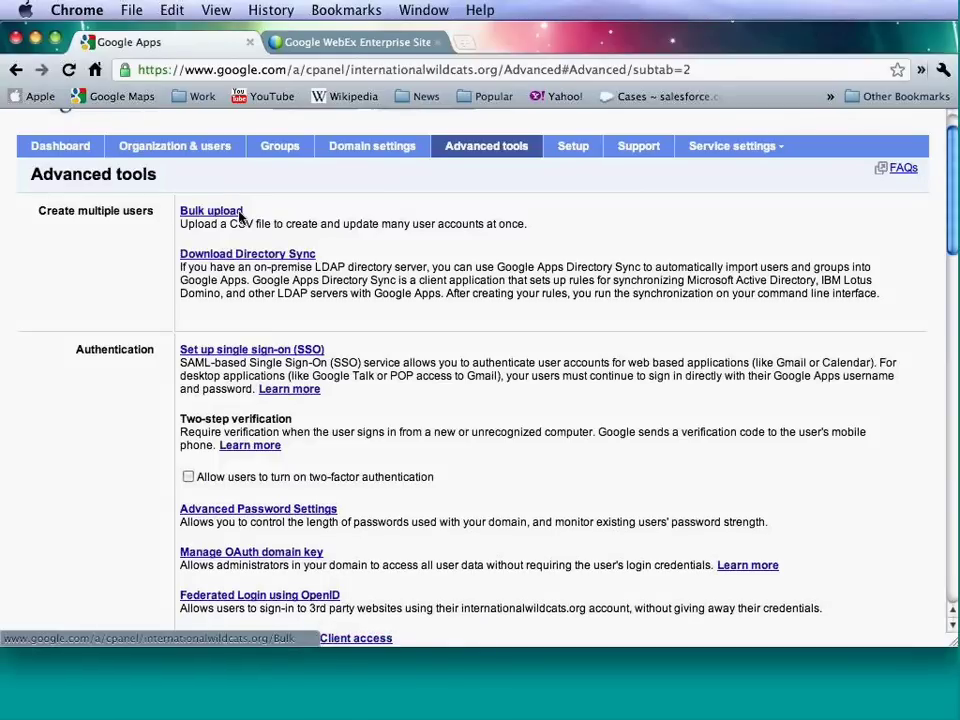
Examine the authentication, reporting and free/busy service options among the Advanced tools.
scroll(240, 217, "down", 4)
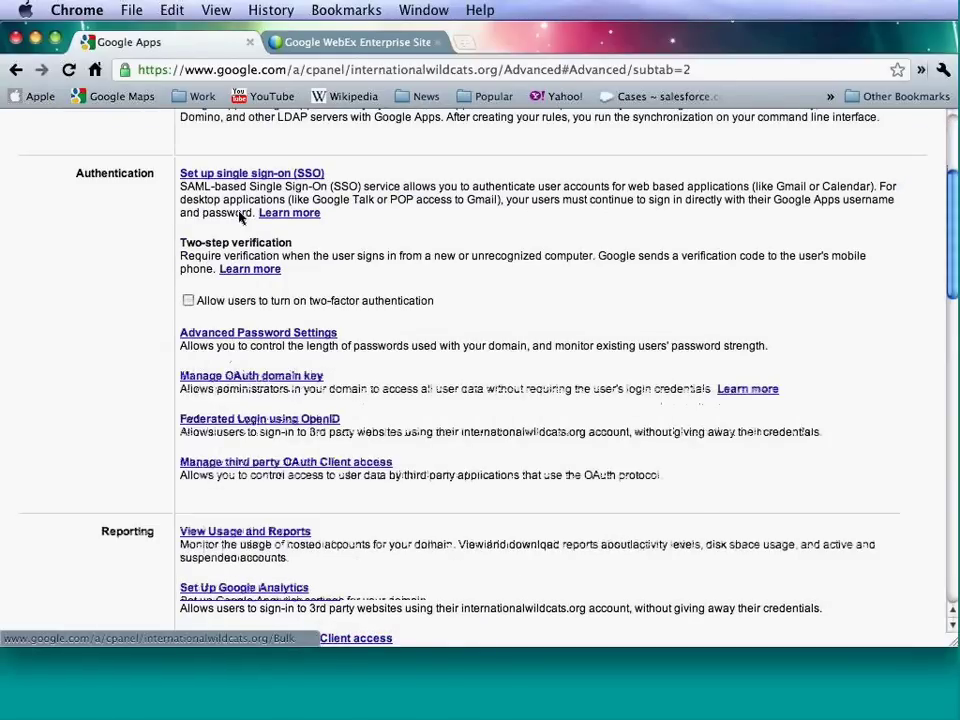
scroll(240, 217, "down", 4)
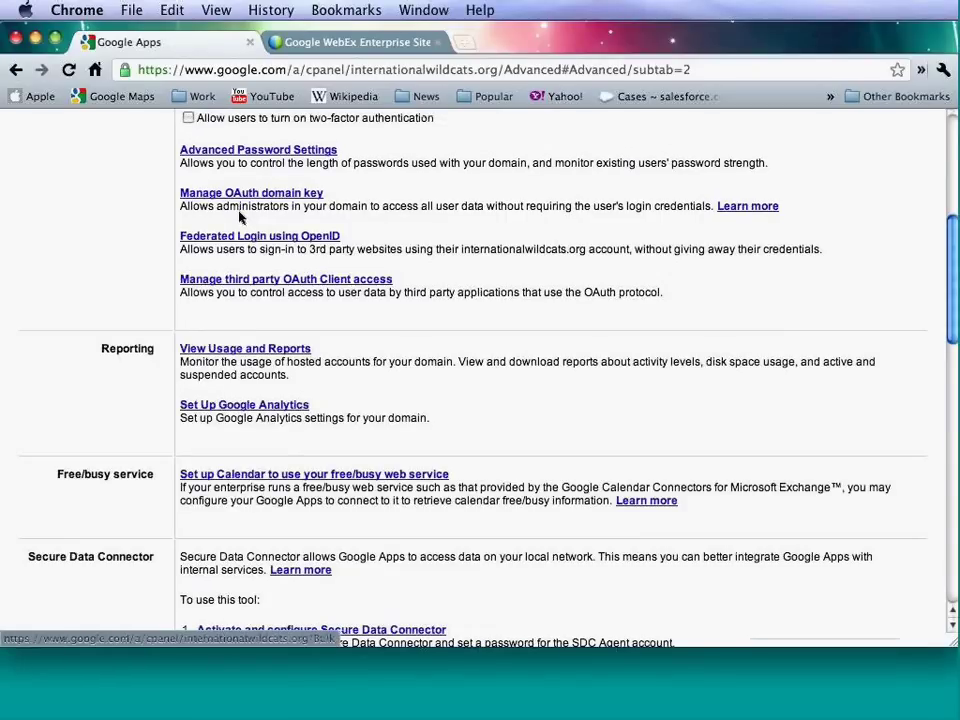
scroll(240, 217, "down", 1)
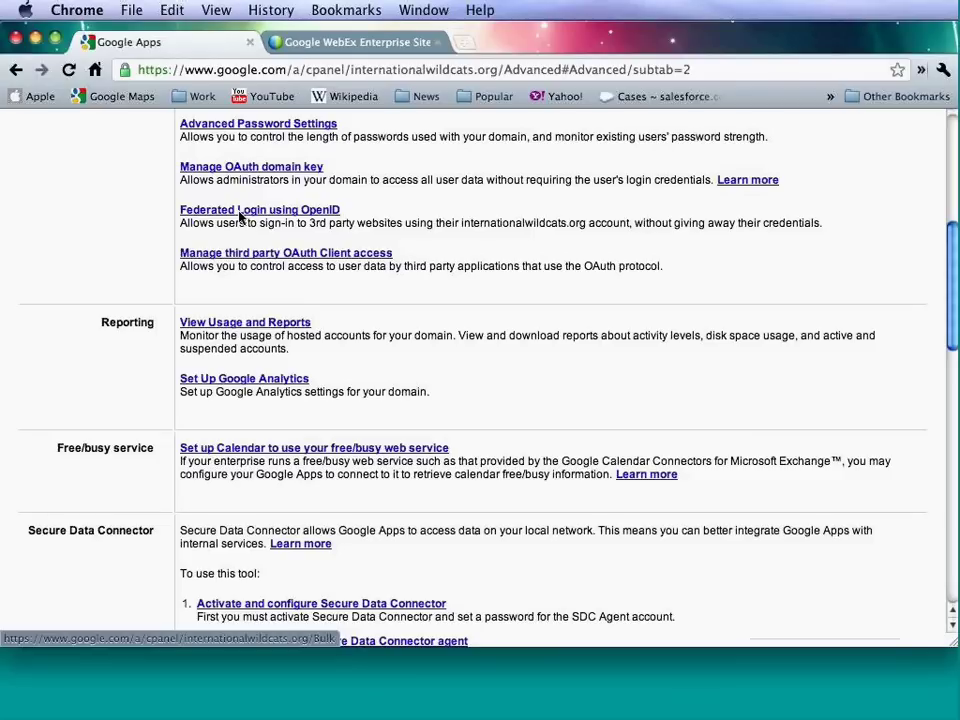
scroll(240, 217, "down", 2)
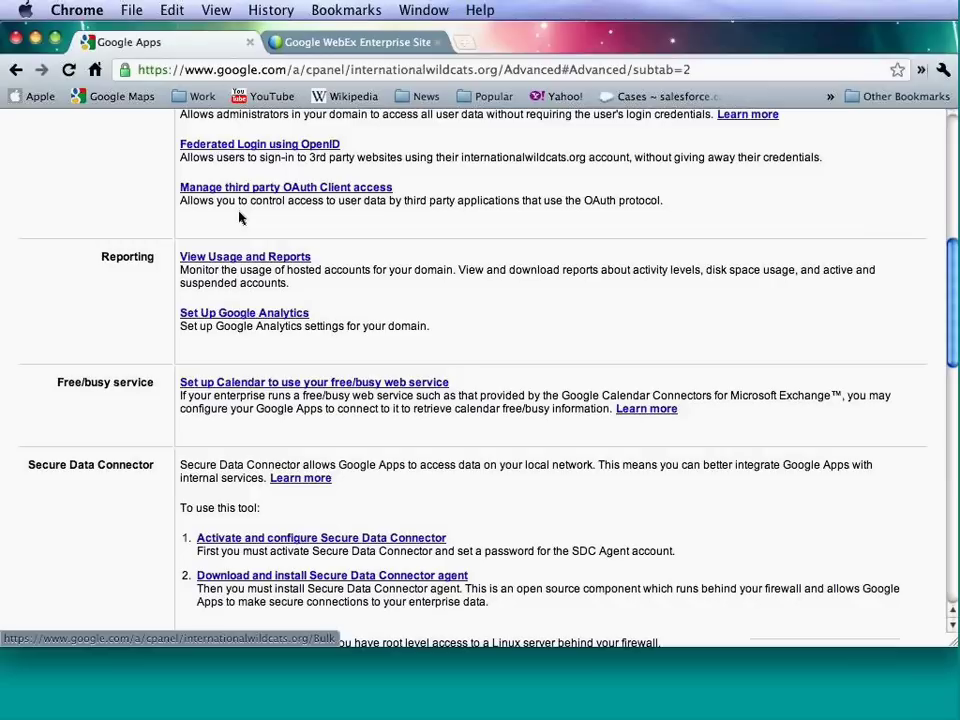
scroll(240, 217, "down", 1)
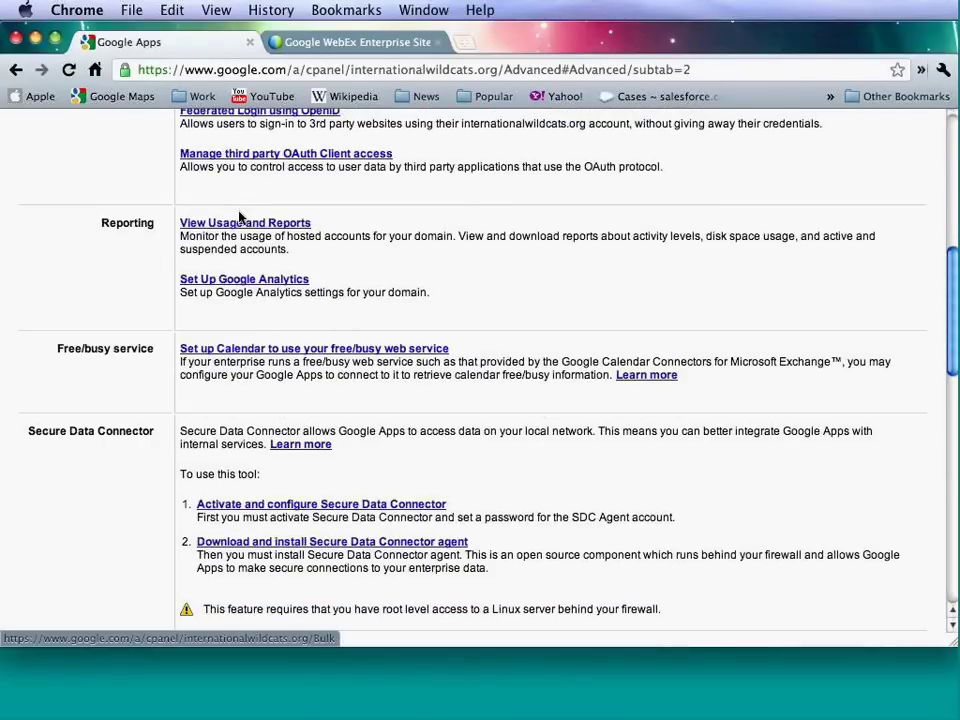
scroll(240, 217, "down", 1)
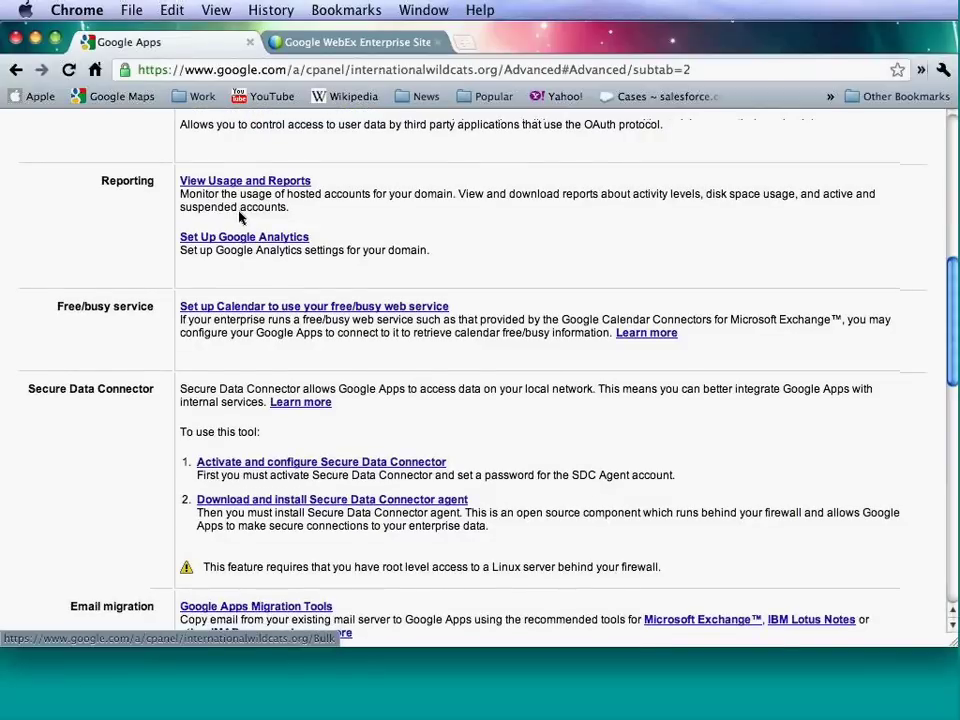
scroll(240, 217, "down", 1)
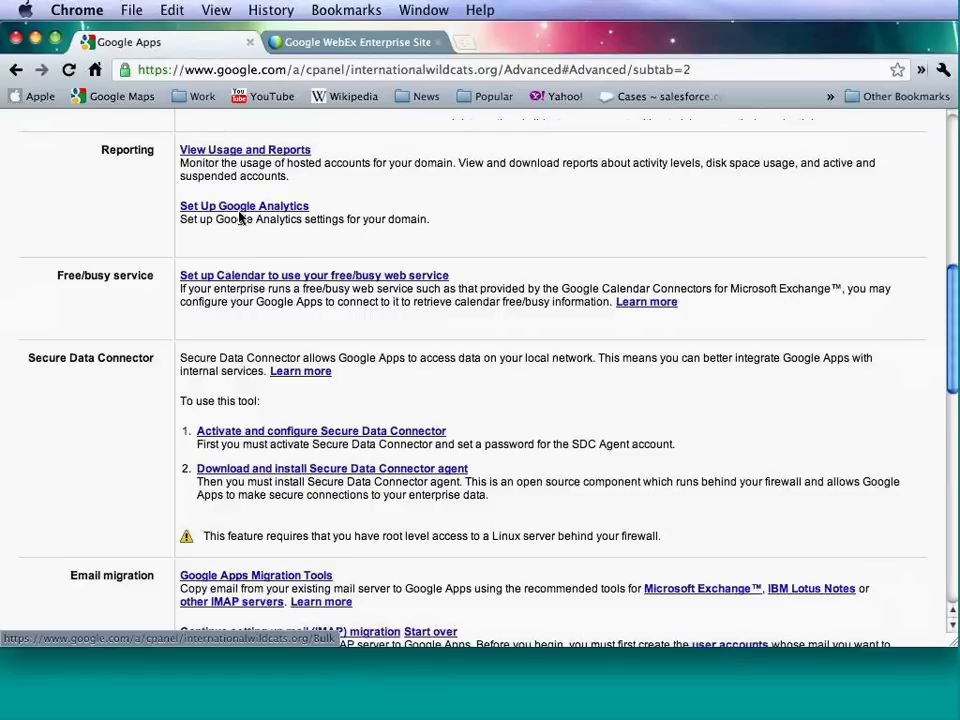
scroll(240, 217, "down", 1)
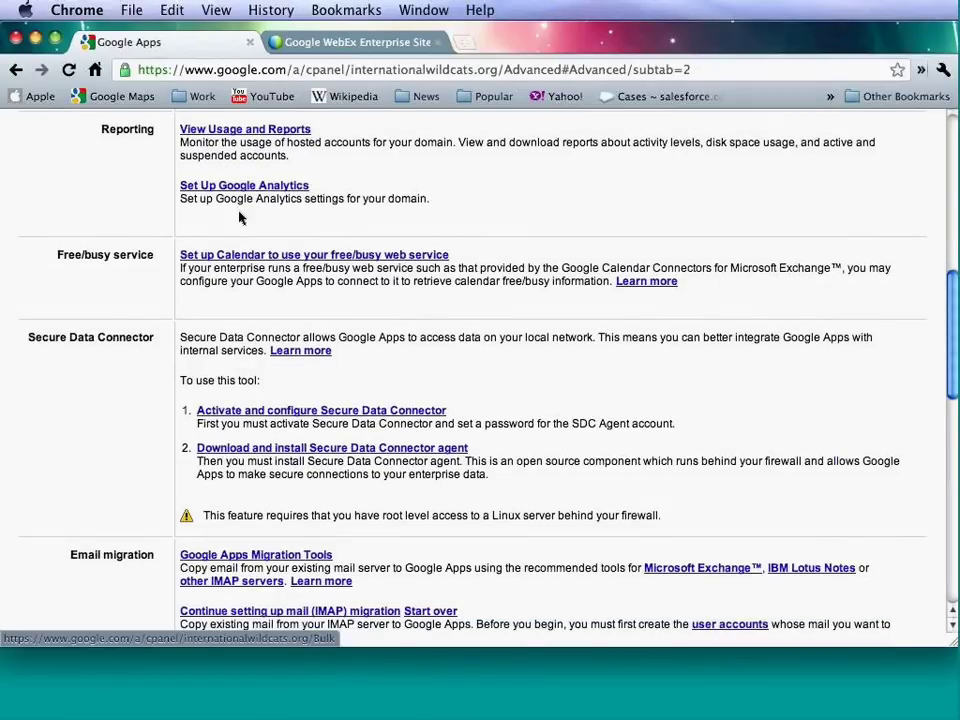
scroll(240, 217, "down", 1)
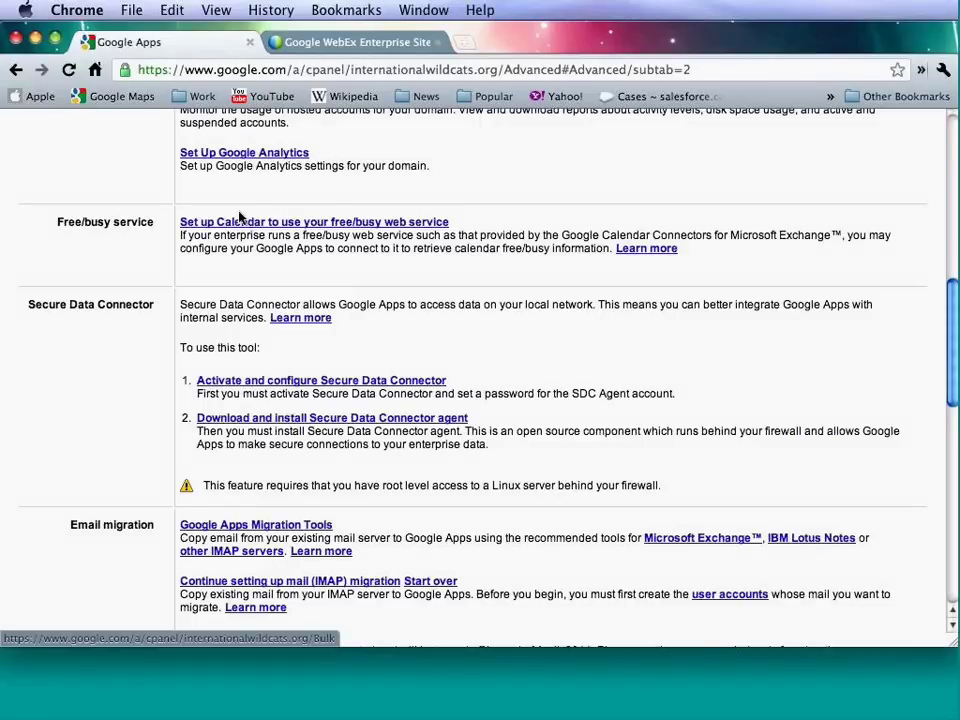
scroll(240, 217, "down", 1)
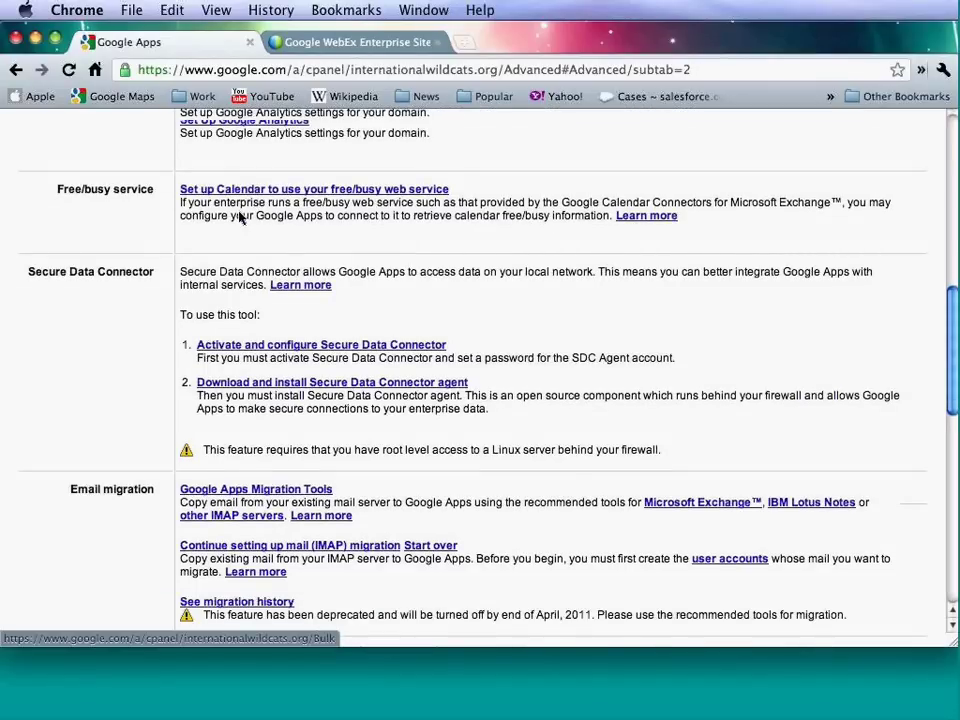
scroll(240, 217, "down", 1)
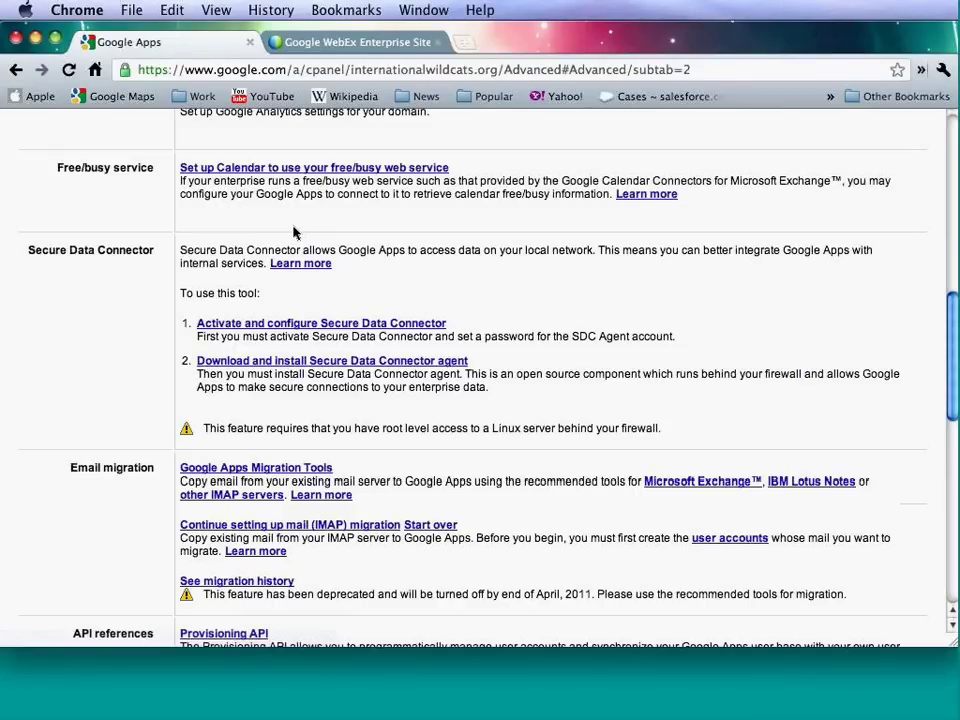
Examine the Secure Data Connector section, including its activation and agent installation steps and its server requirement.
scroll(293, 232, "down", 2)
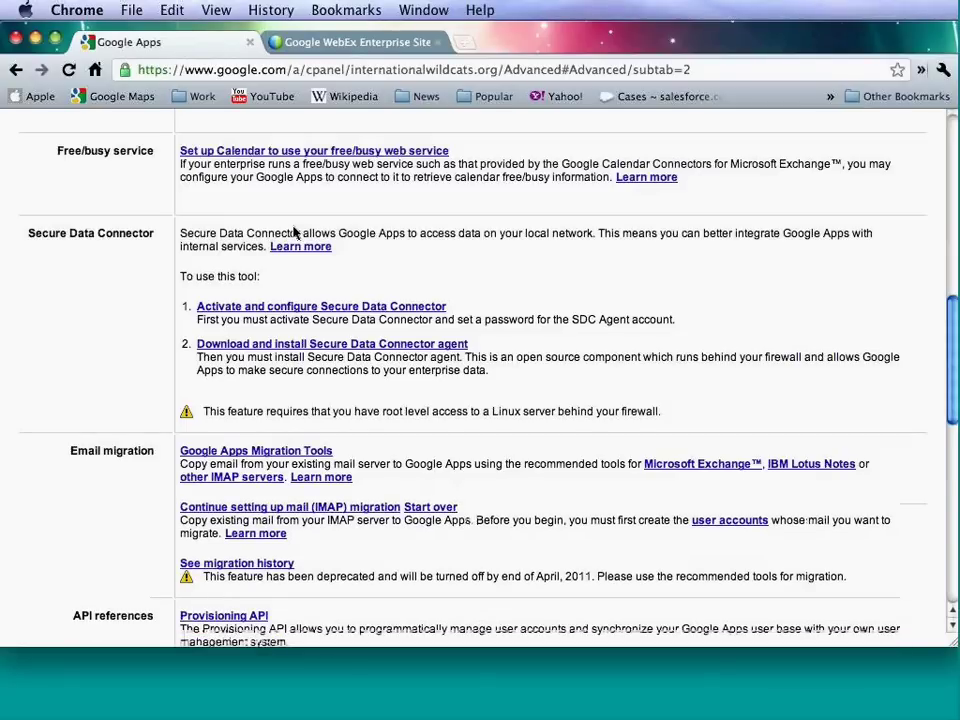
scroll(293, 232, "down", 1)
scroll(293, 232, "down", 1)
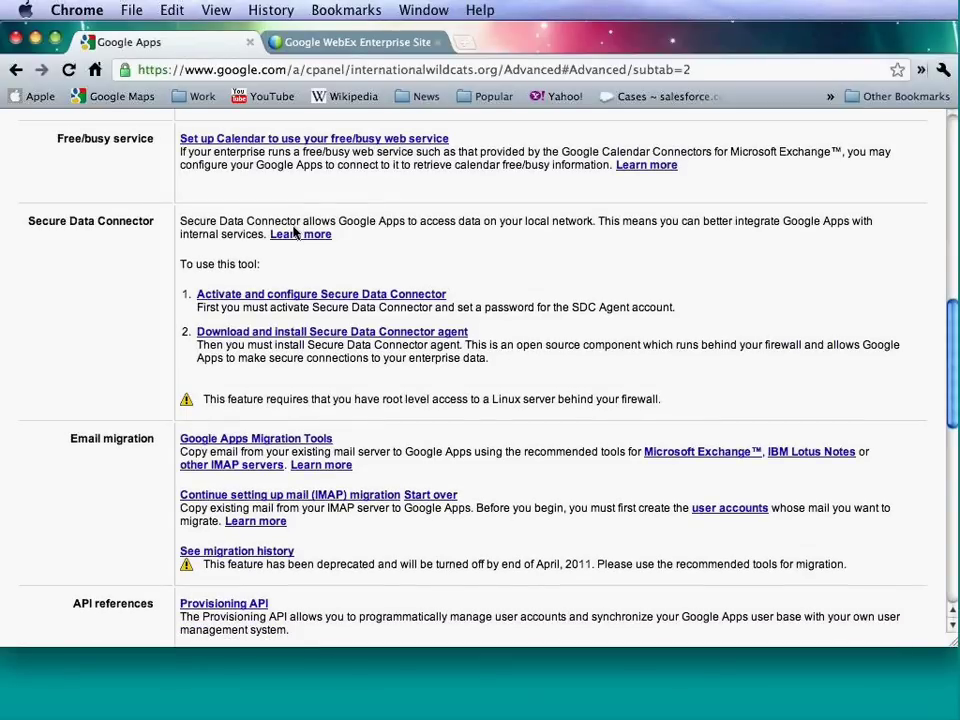
scroll(293, 232, "down", 2)
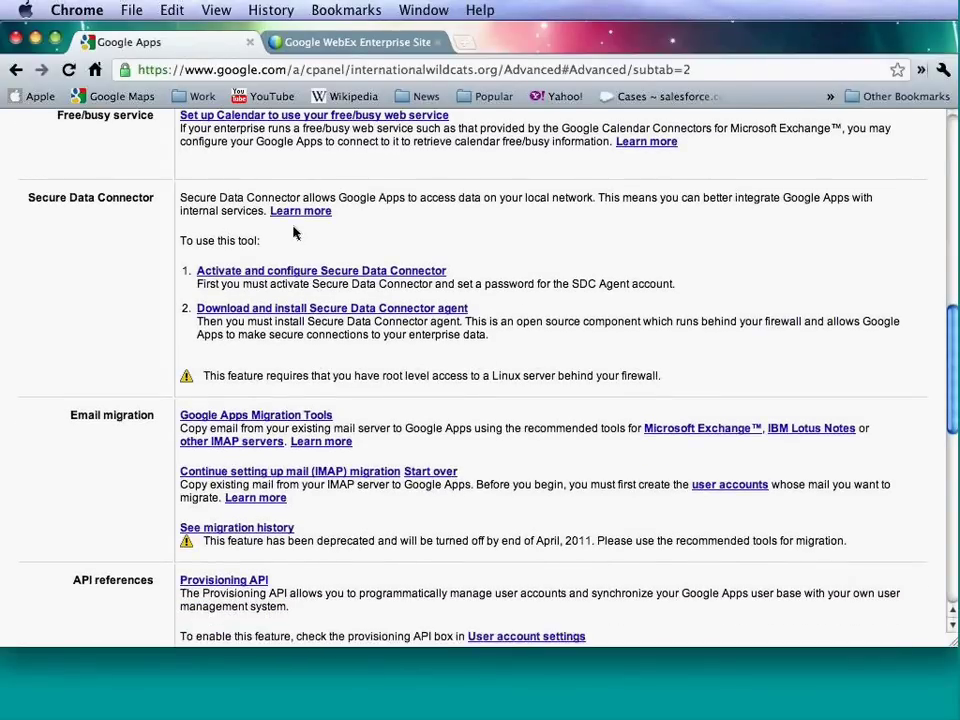
scroll(293, 232, "down", 1)
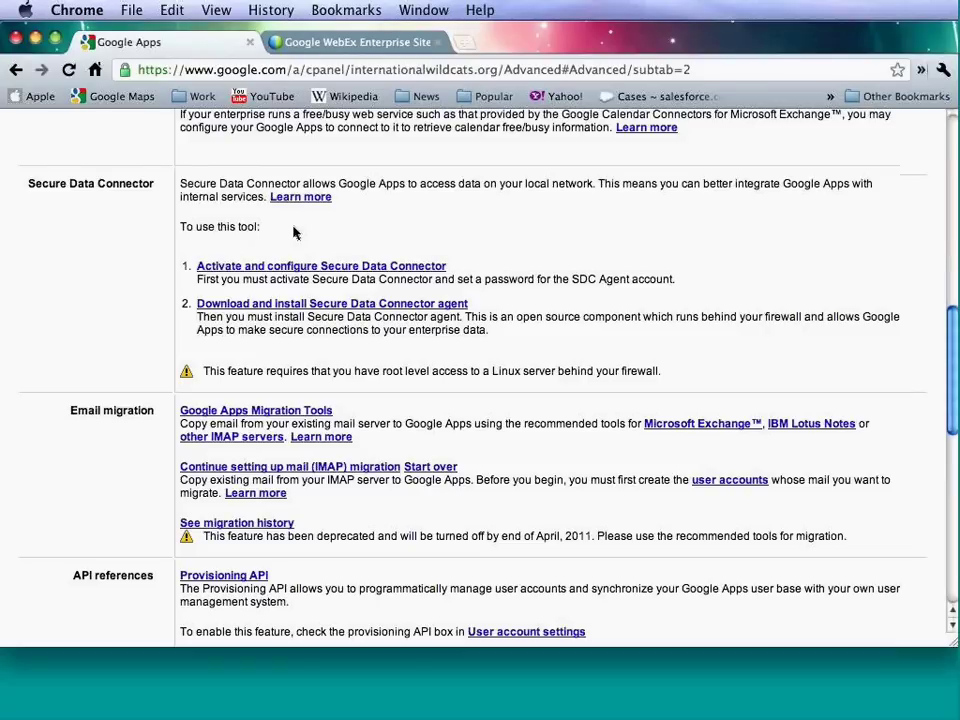
scroll(295, 233, "down", 1)
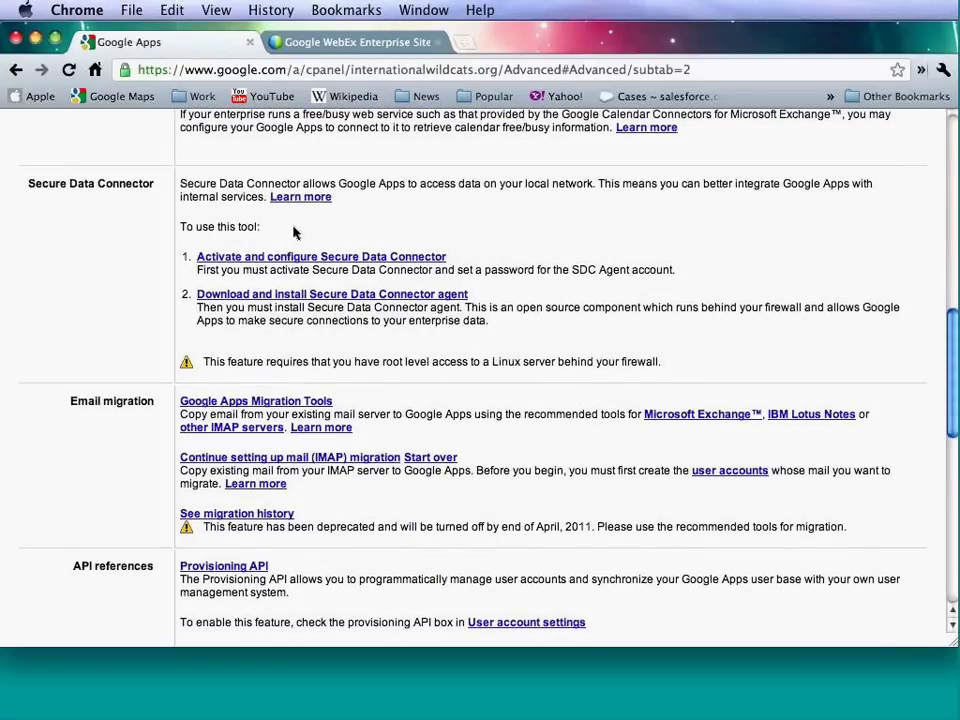
scroll(295, 233, "down", 1)
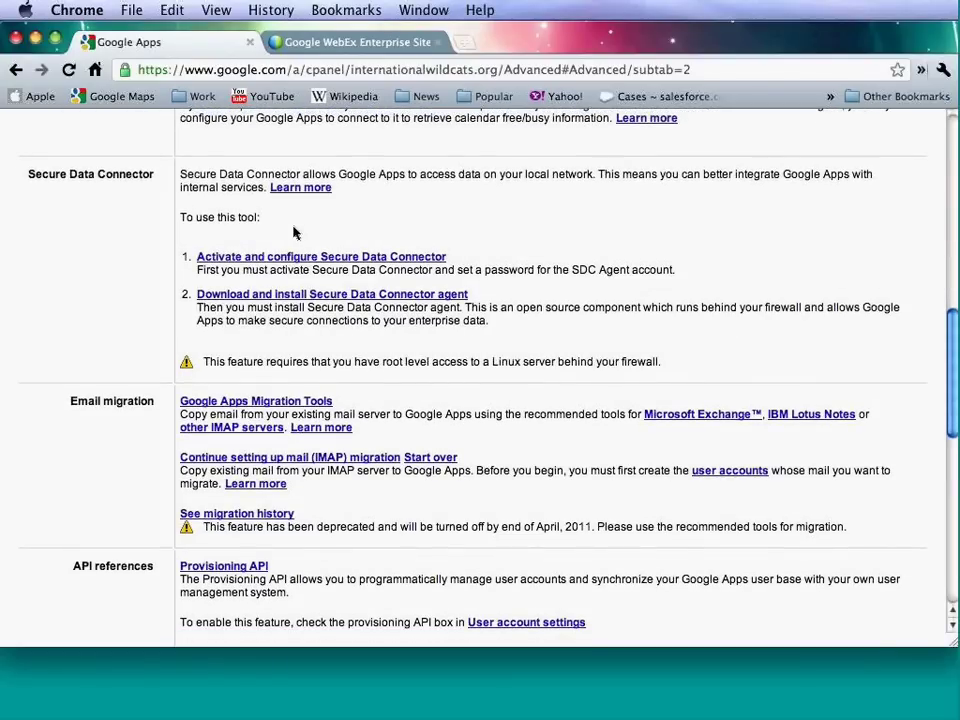
scroll(295, 233, "down", 1)
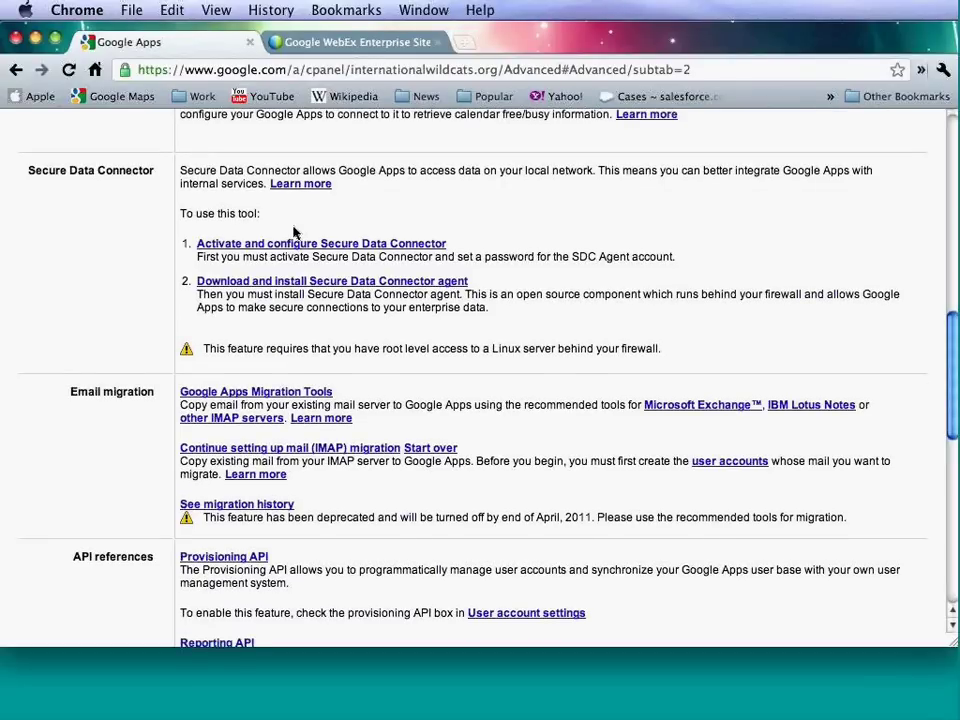
scroll(295, 233, "down", 1)
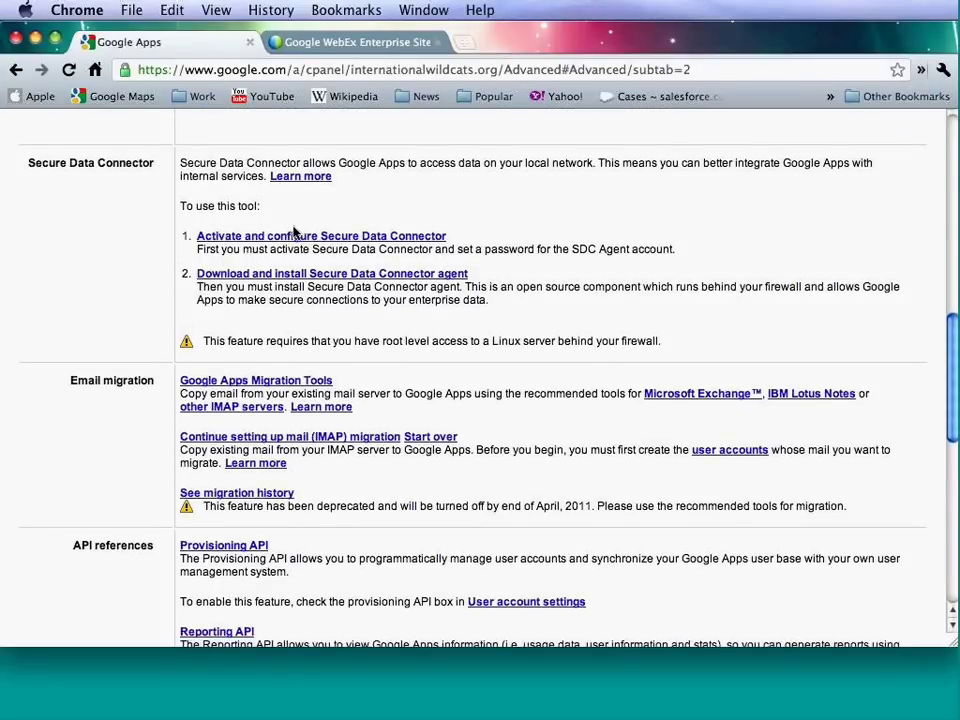
scroll(366, 232, "down", 1)
scroll(366, 232, "down", 1)
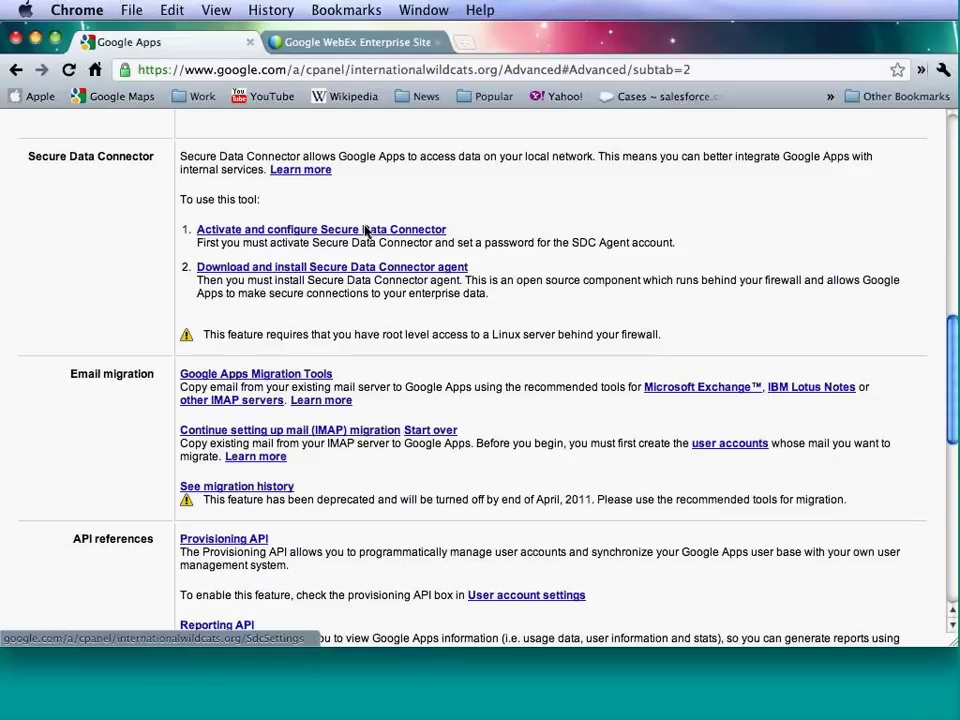
scroll(366, 232, "down", 1)
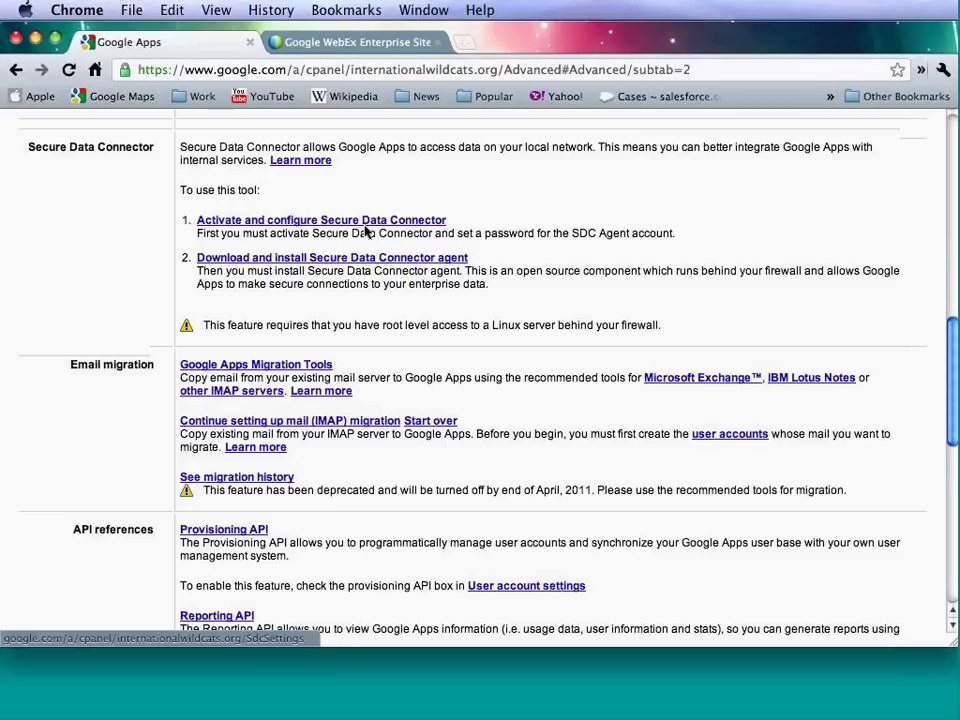
scroll(366, 232, "down", 2)
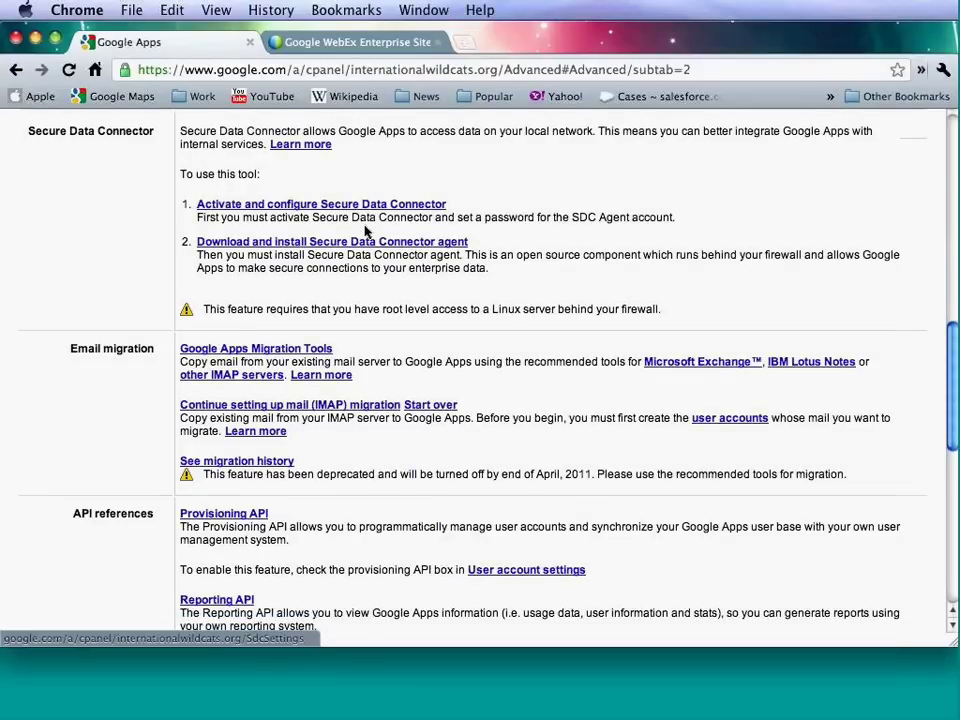
Examine the Google Apps Migration Tools options for Microsoft Exchange, IBM Lotus Notes and other IMAP servers under Email migration.
scroll(366, 232, "down", 1)
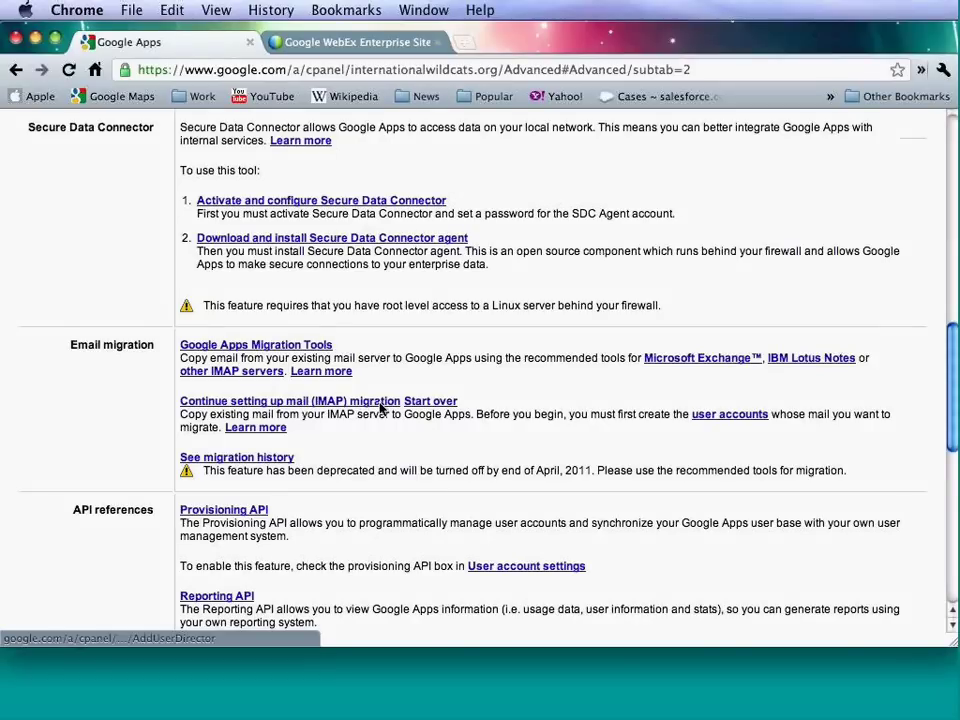
scroll(381, 408, "down", 1)
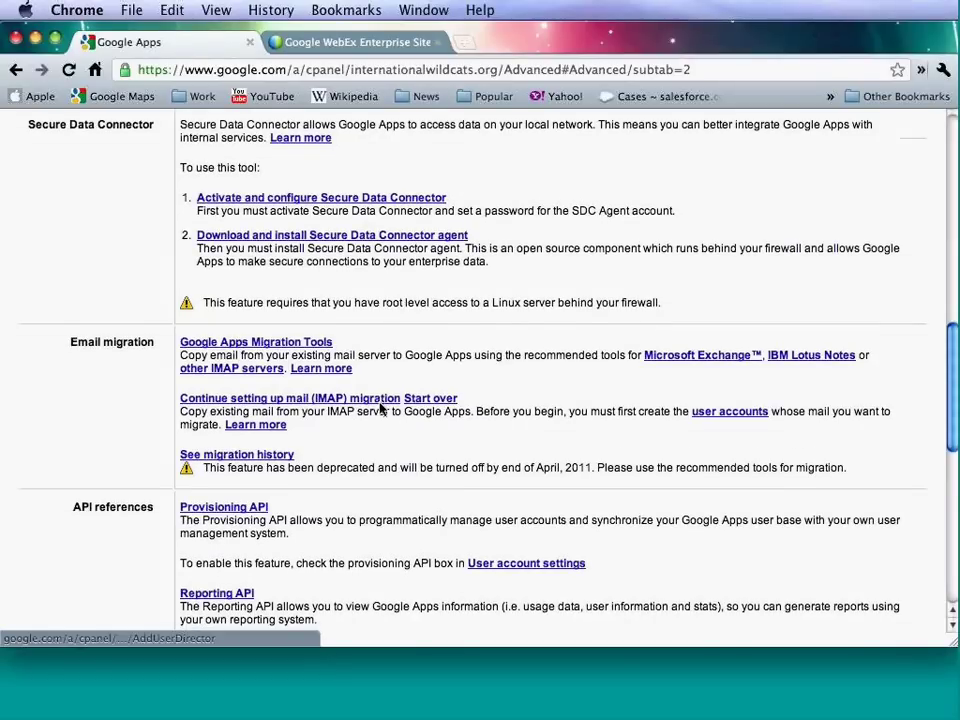
scroll(381, 408, "down", 2)
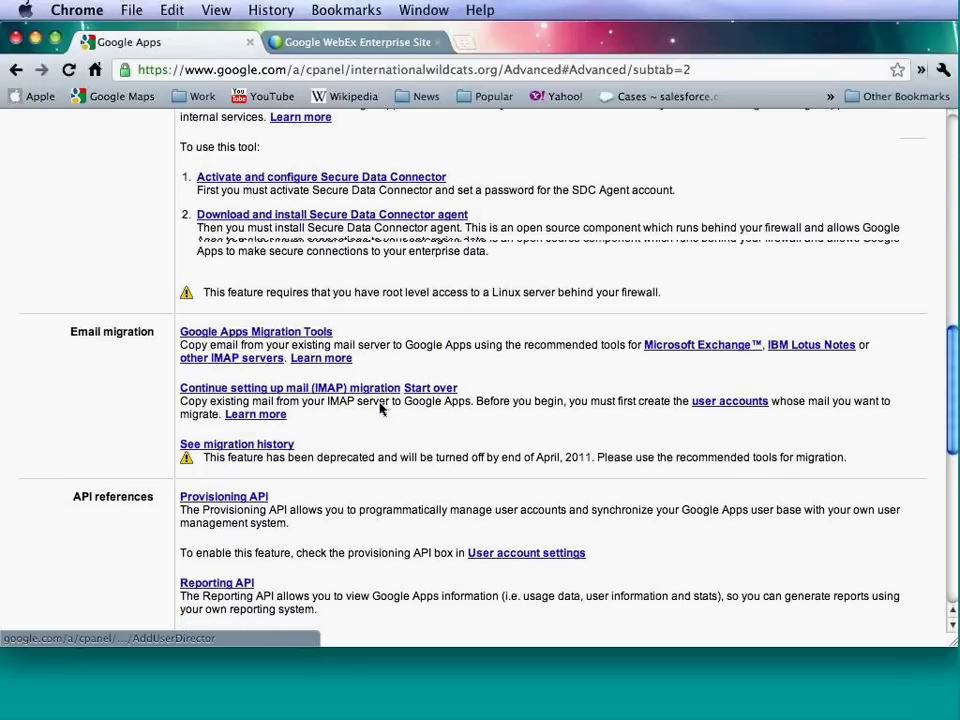
scroll(381, 408, "down", 2)
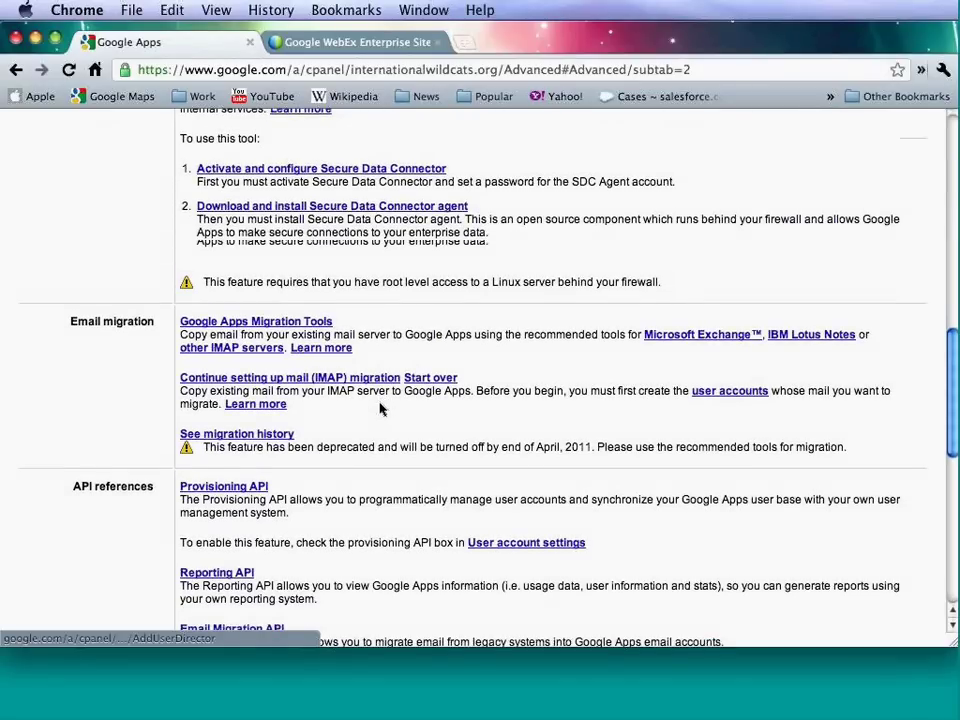
scroll(381, 408, "down", 2)
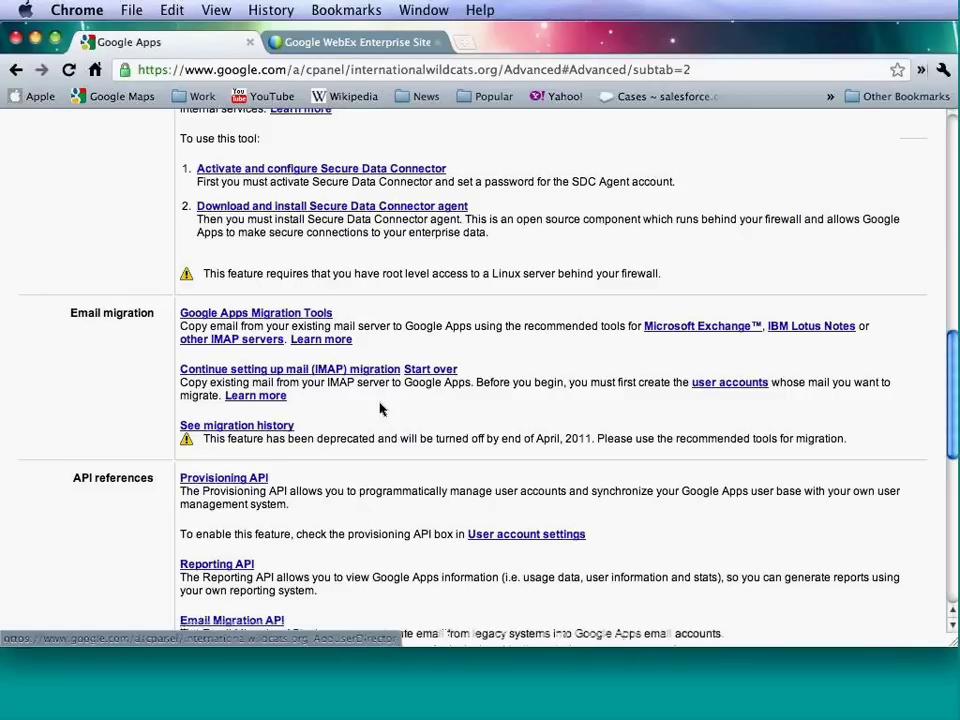
scroll(381, 408, "down", 1)
scroll(380, 408, "down", 1)
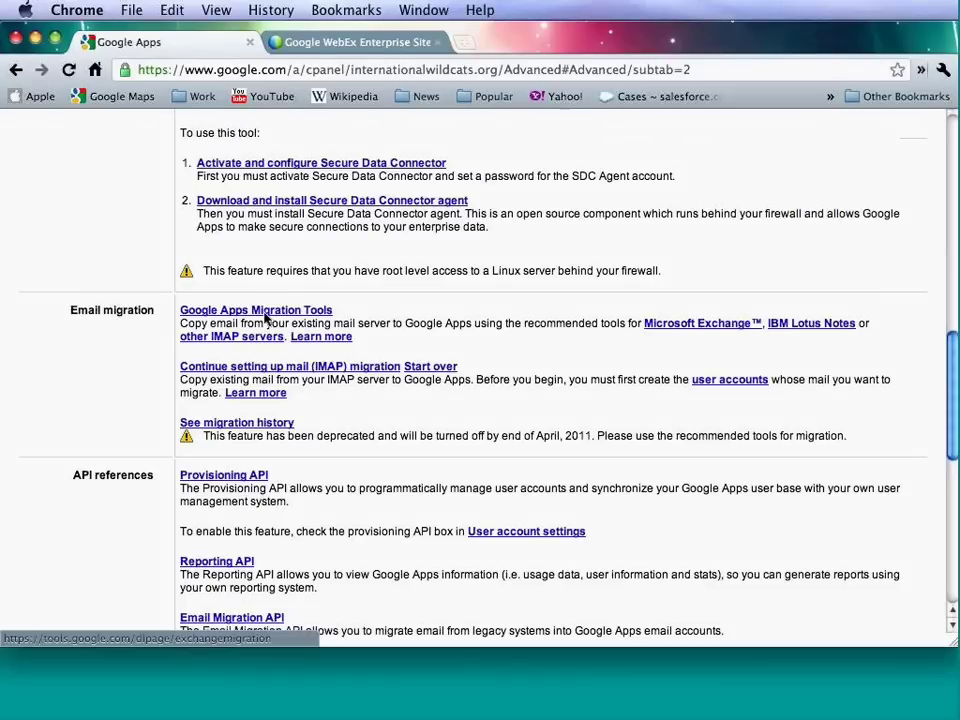
scroll(265, 317, "down", 1)
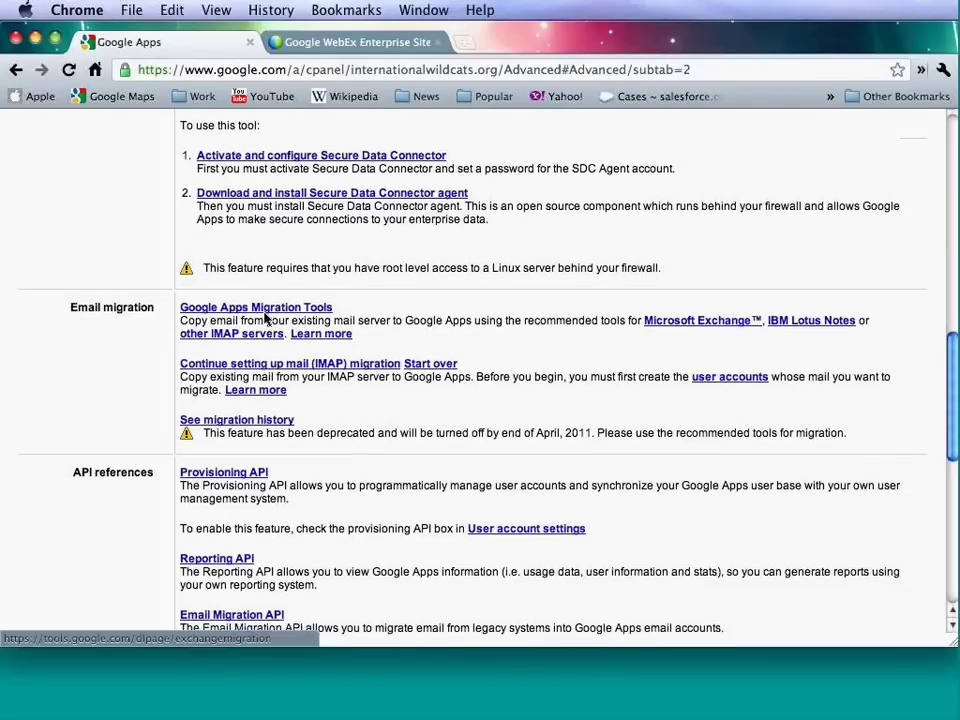
scroll(265, 317, "down", 1)
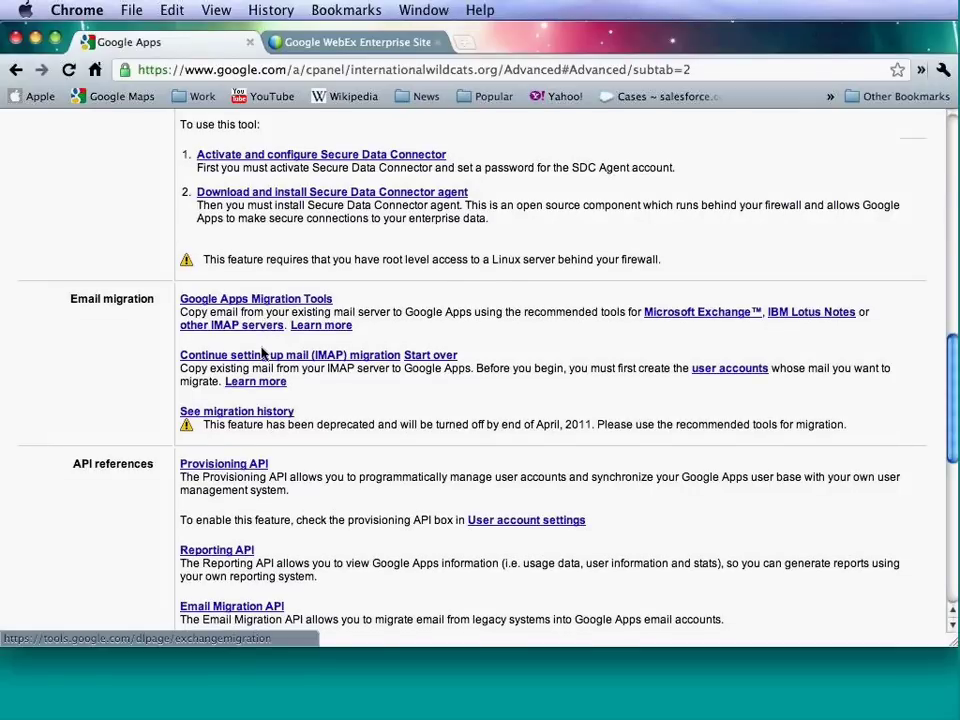
scroll(320, 314, "down", 1)
scroll(322, 314, "down", 1)
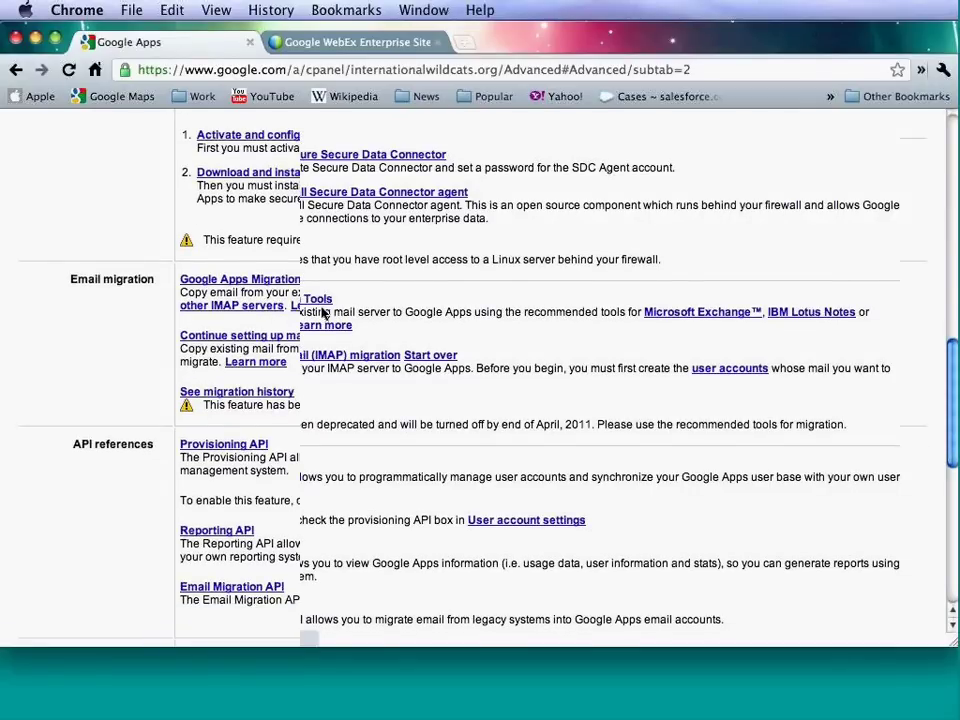
scroll(322, 313, "down", 1)
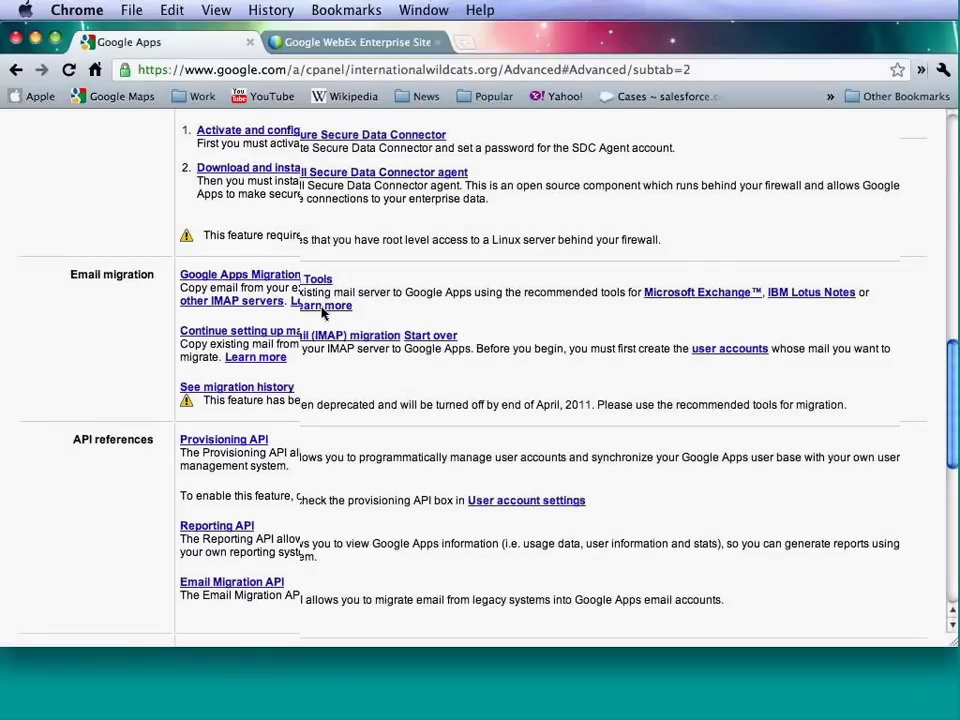
scroll(322, 313, "down", 1)
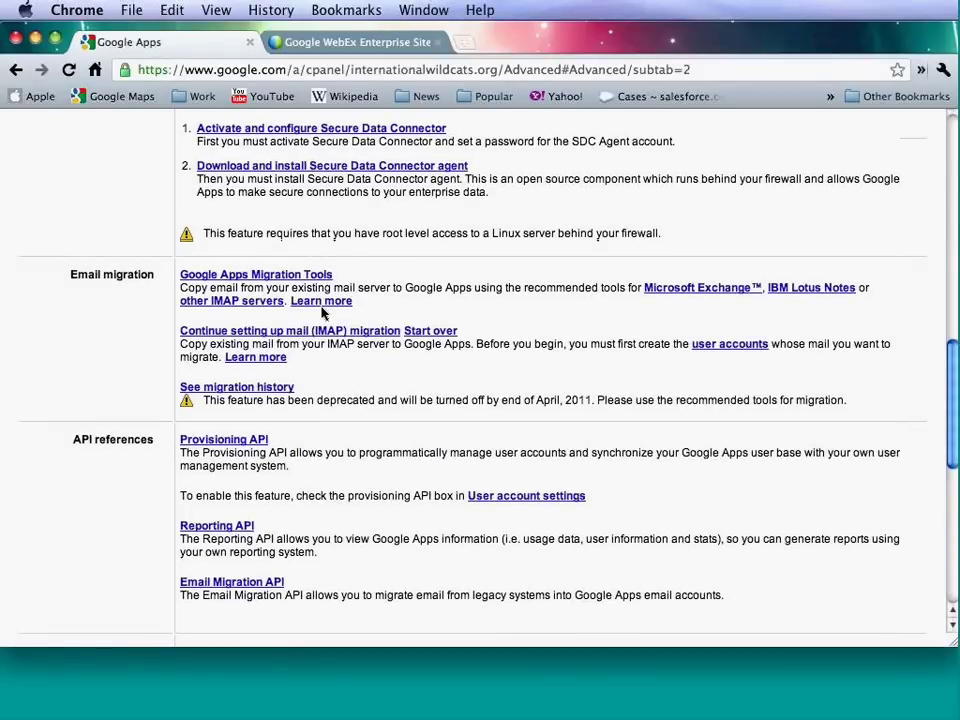
Examine the IMAP mail migration setup and the migration history entry in the Email migration section.
scroll(326, 310, "down", 1)
scroll(340, 310, "down", 2)
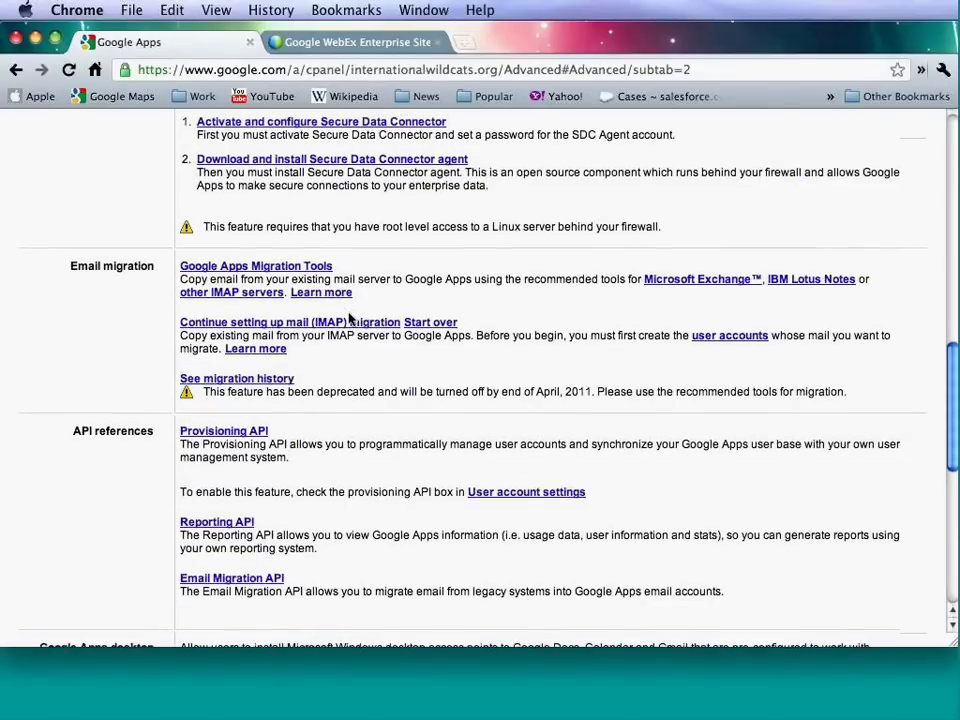
scroll(349, 318, "down", 2)
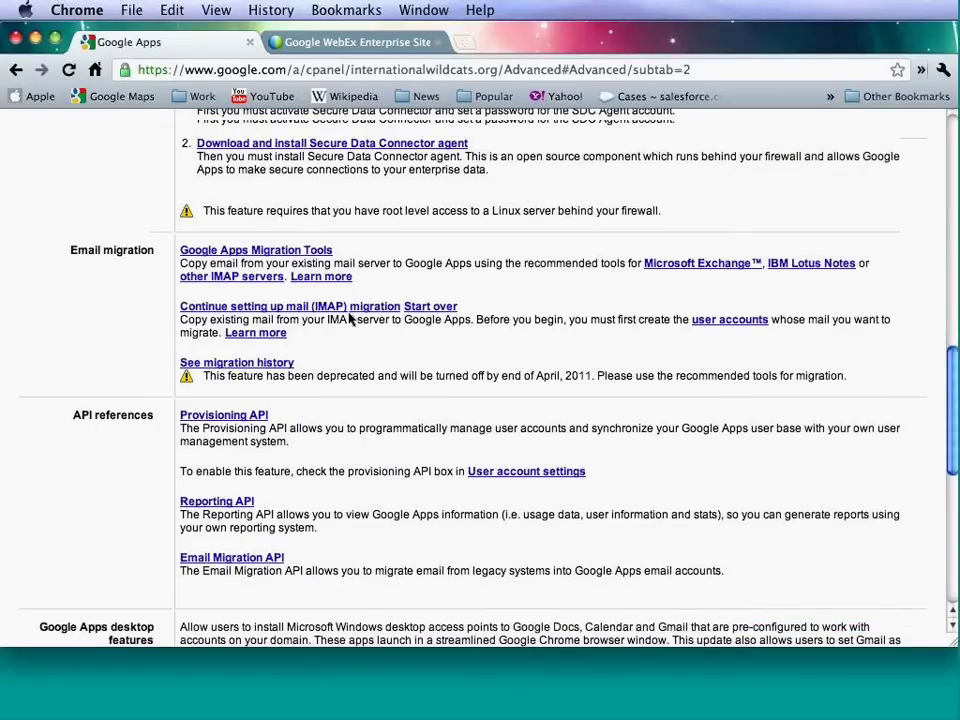
scroll(349, 318, "down", 1)
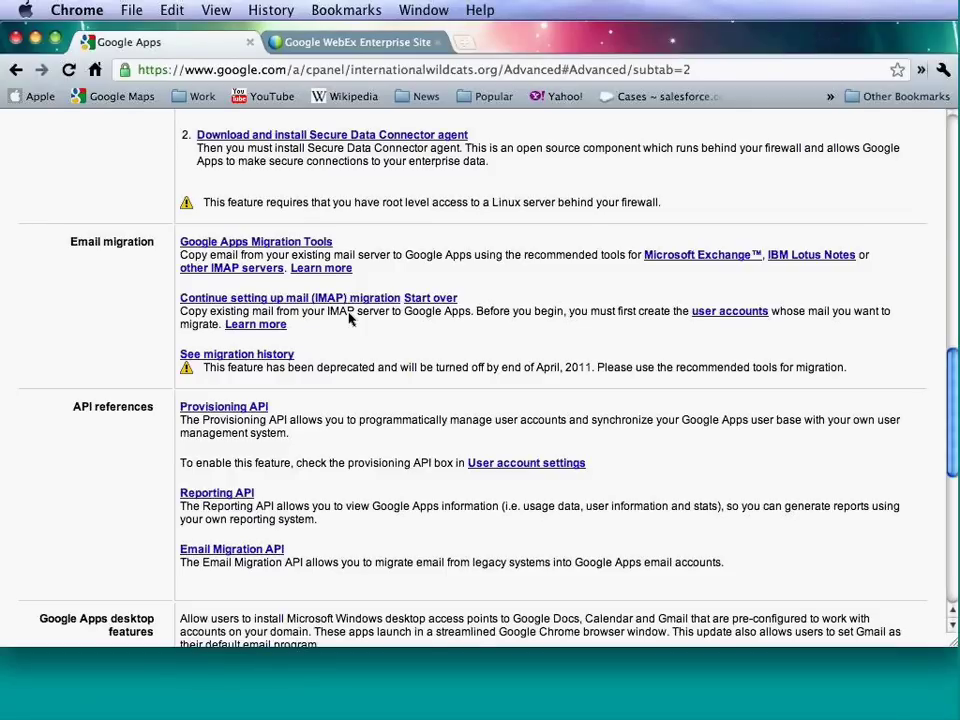
scroll(350, 318, "down", 1)
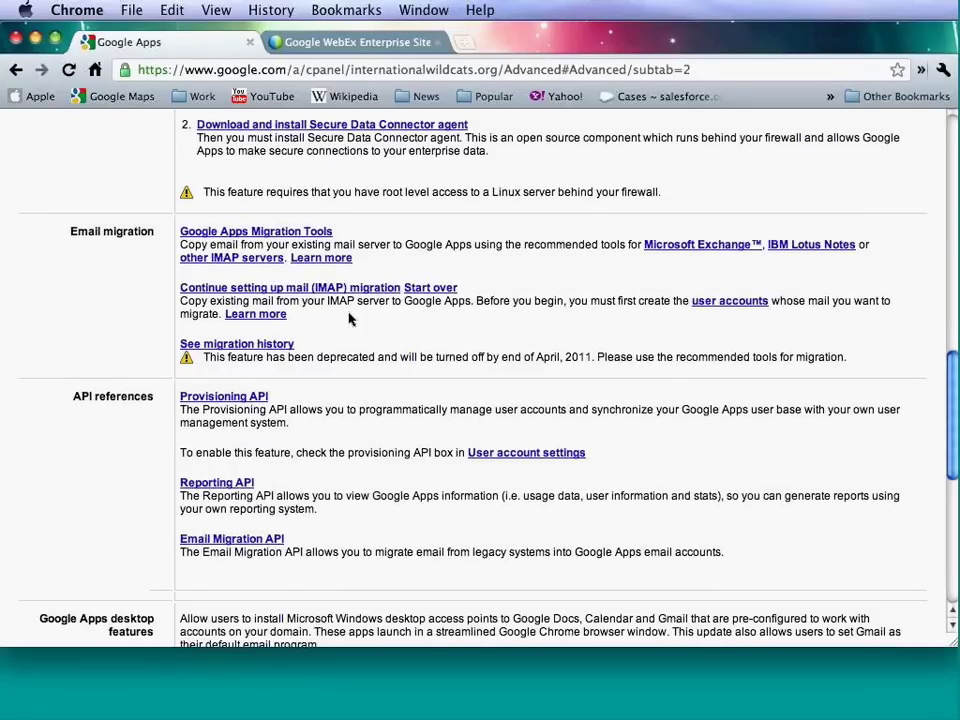
scroll(350, 318, "down", 1)
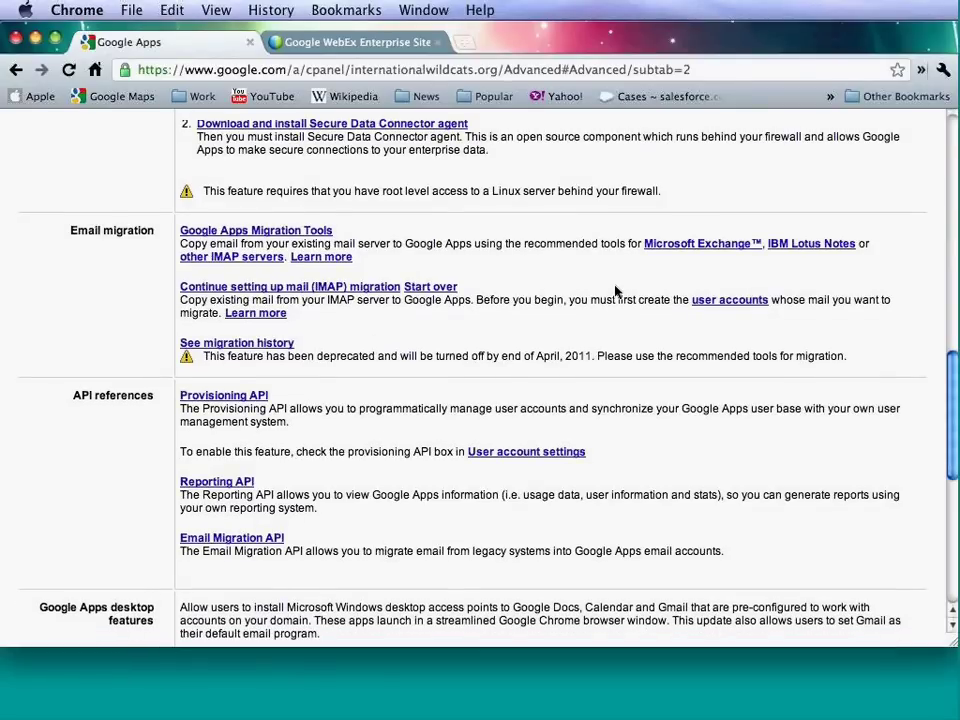
scroll(615, 291, "down", 1)
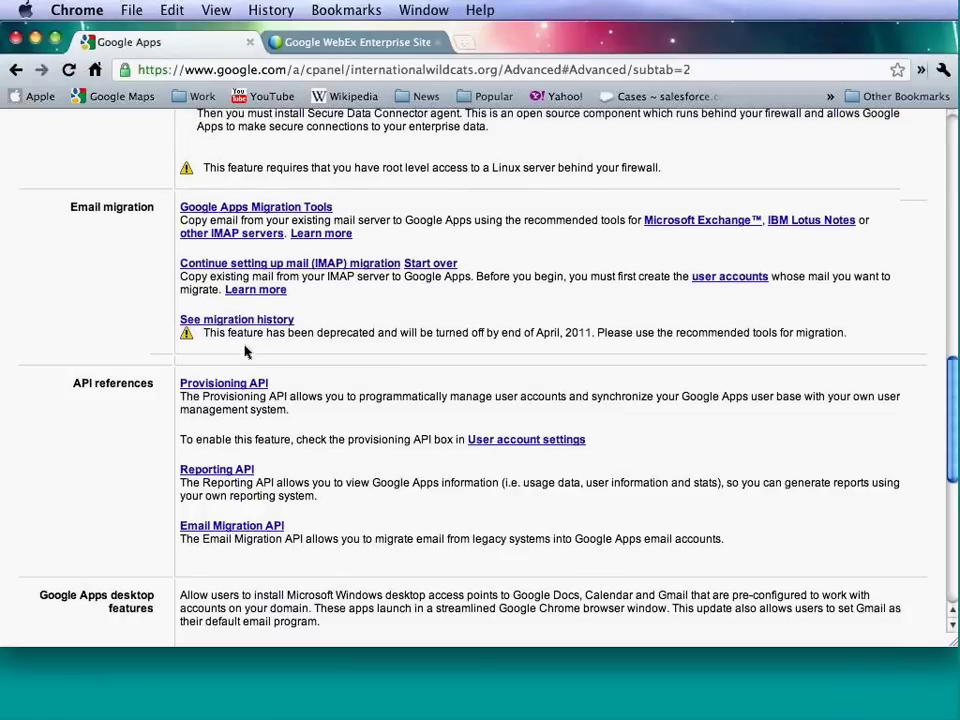
Examine the API references section, covering the Provisioning, Reporting and Email Migration APIs.
scroll(246, 352, "down", 1)
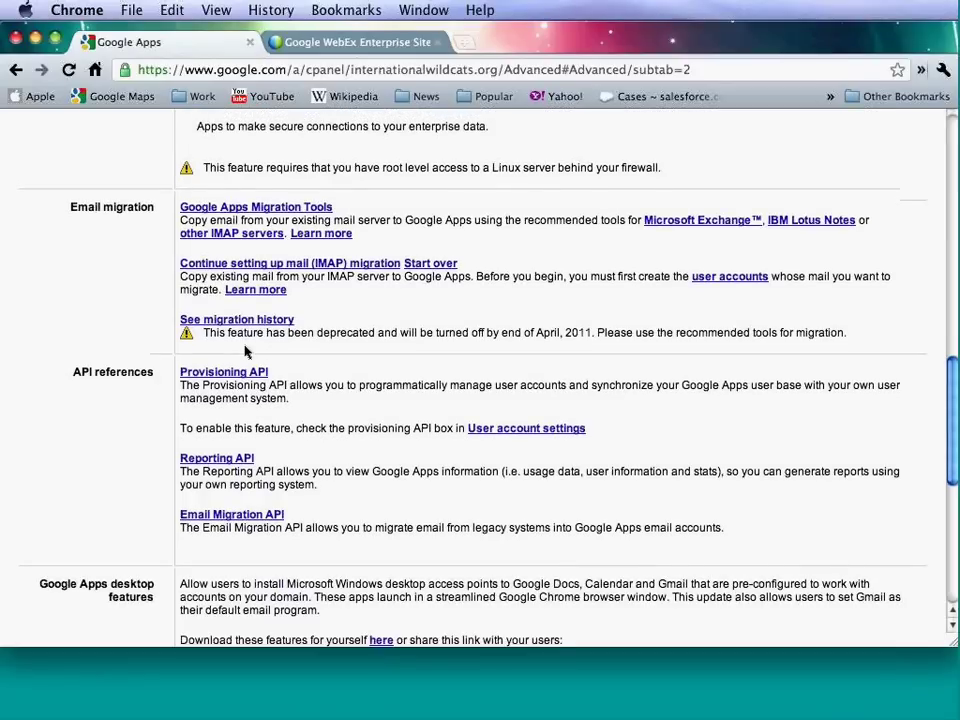
scroll(246, 352, "down", 1)
scroll(246, 352, "down", 1)
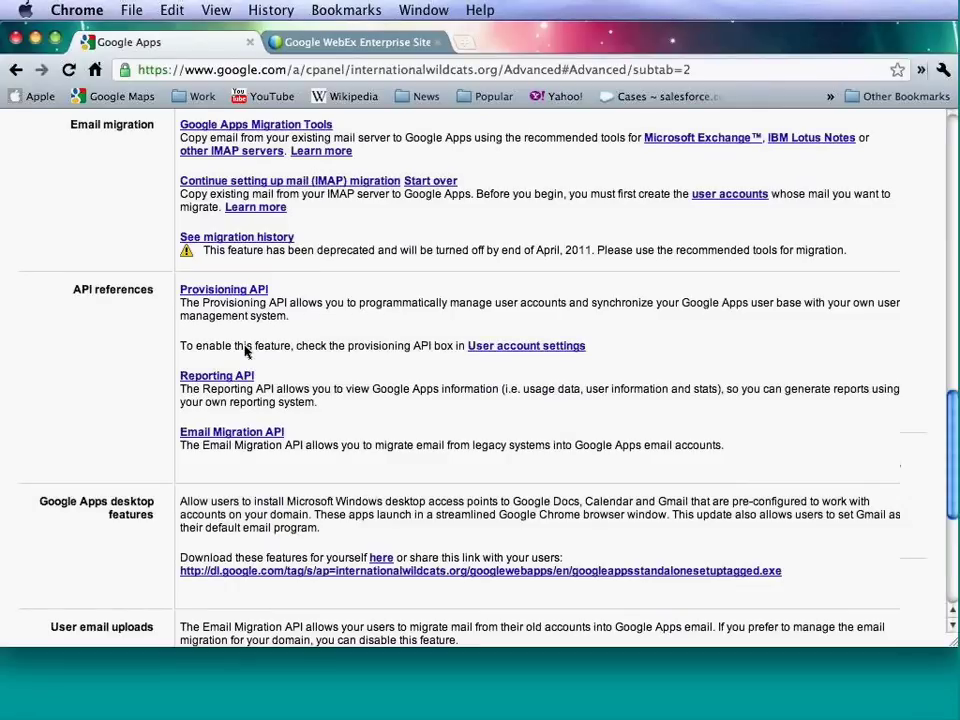
scroll(246, 352, "down", 1)
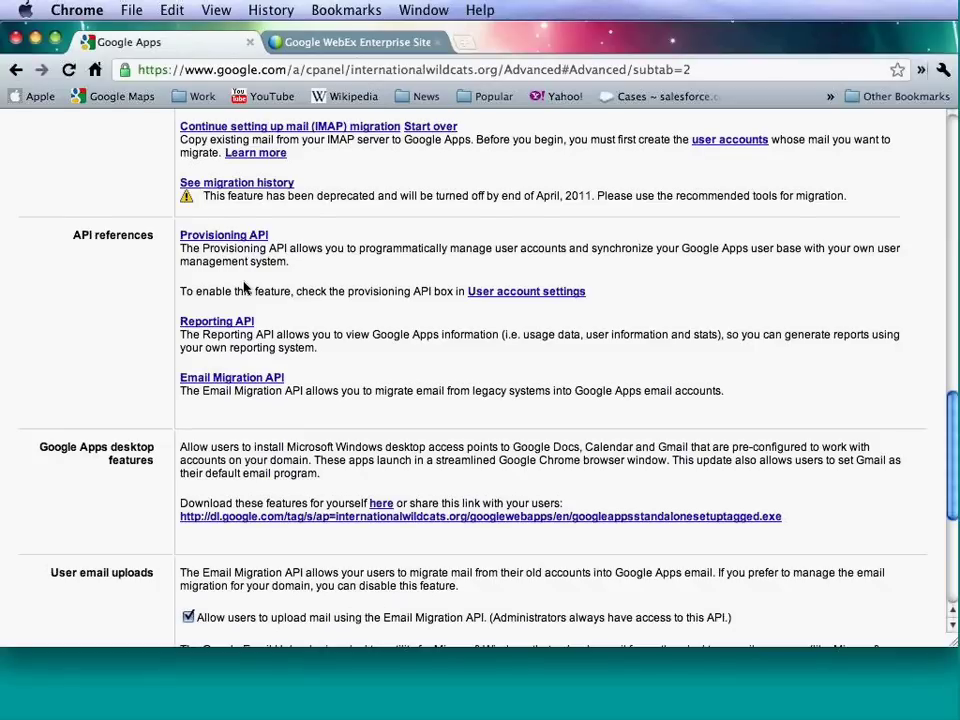
scroll(246, 287, "down", 1)
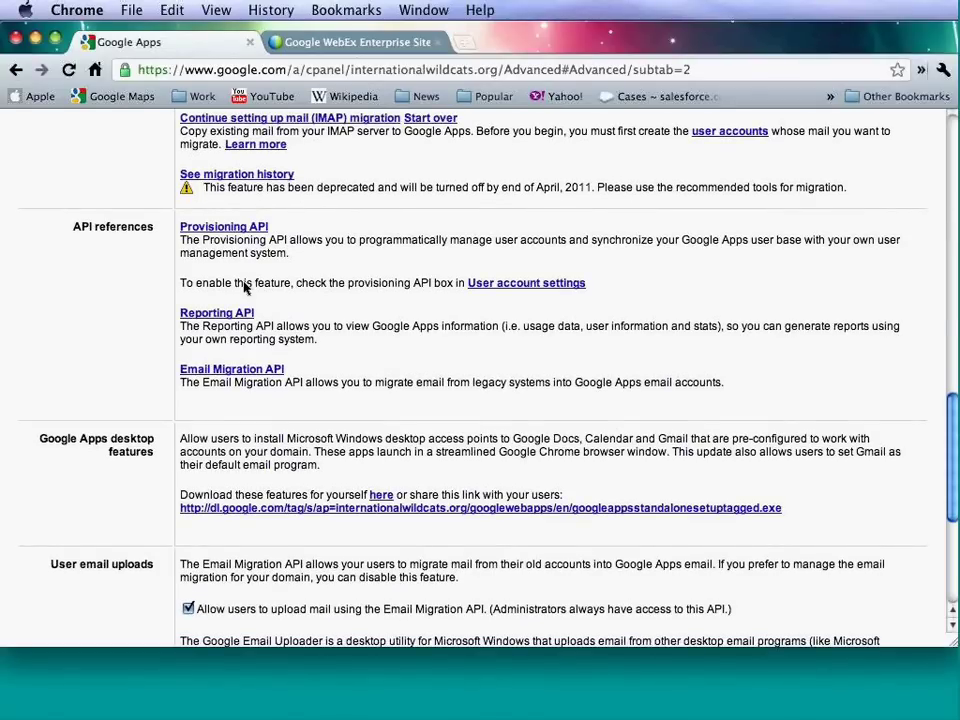
scroll(246, 287, "down", 2)
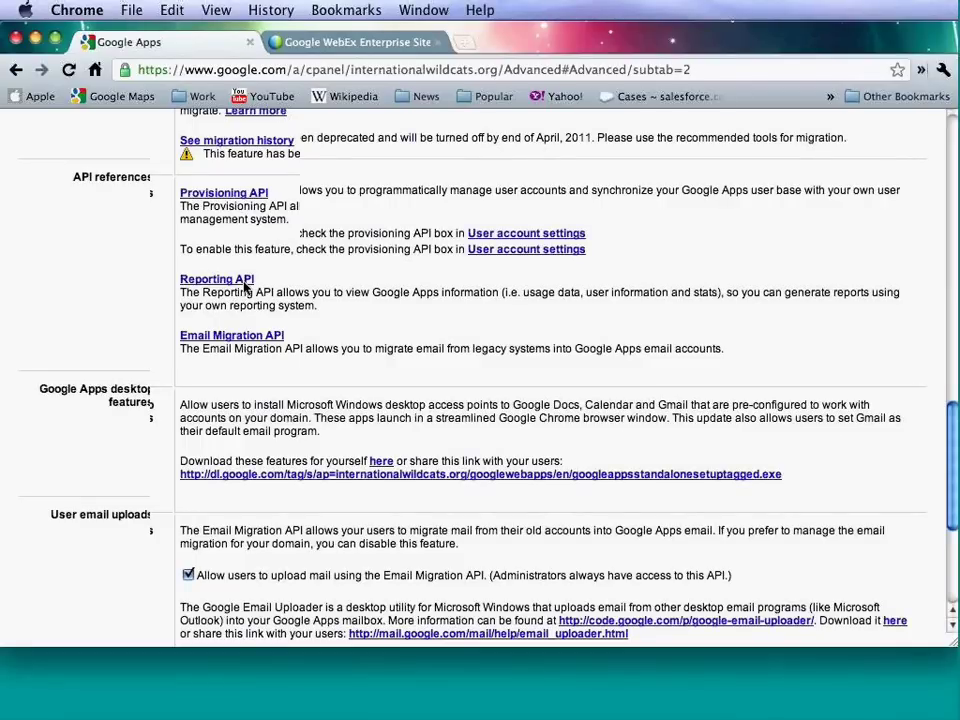
Examine the Google Apps desktop features section and its download link for sharing with users.
scroll(246, 287, "down", 3)
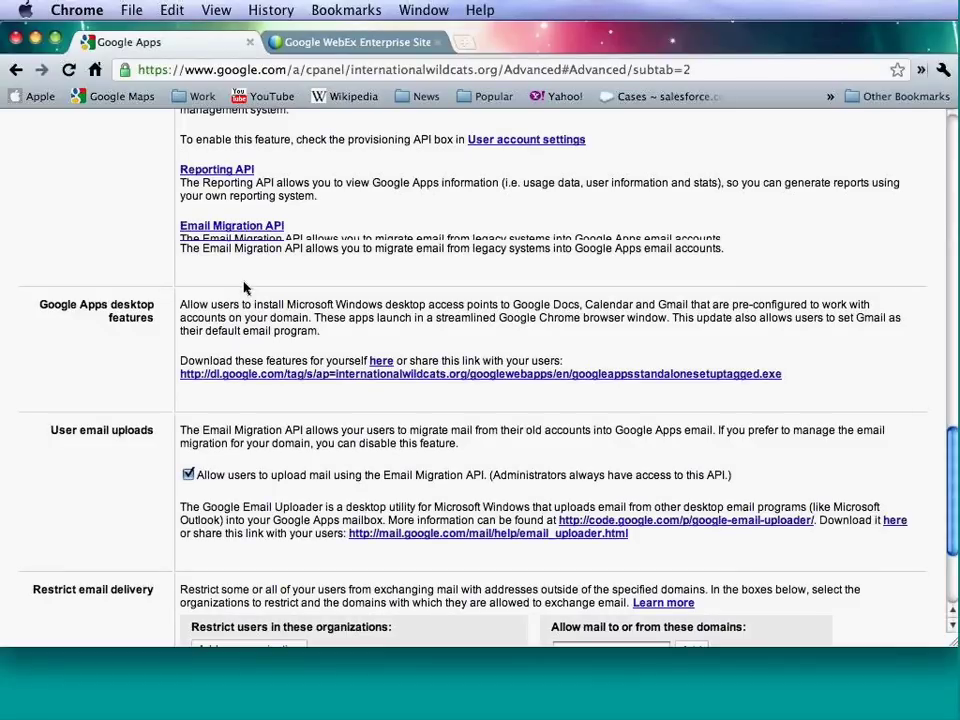
scroll(246, 287, "down", 2)
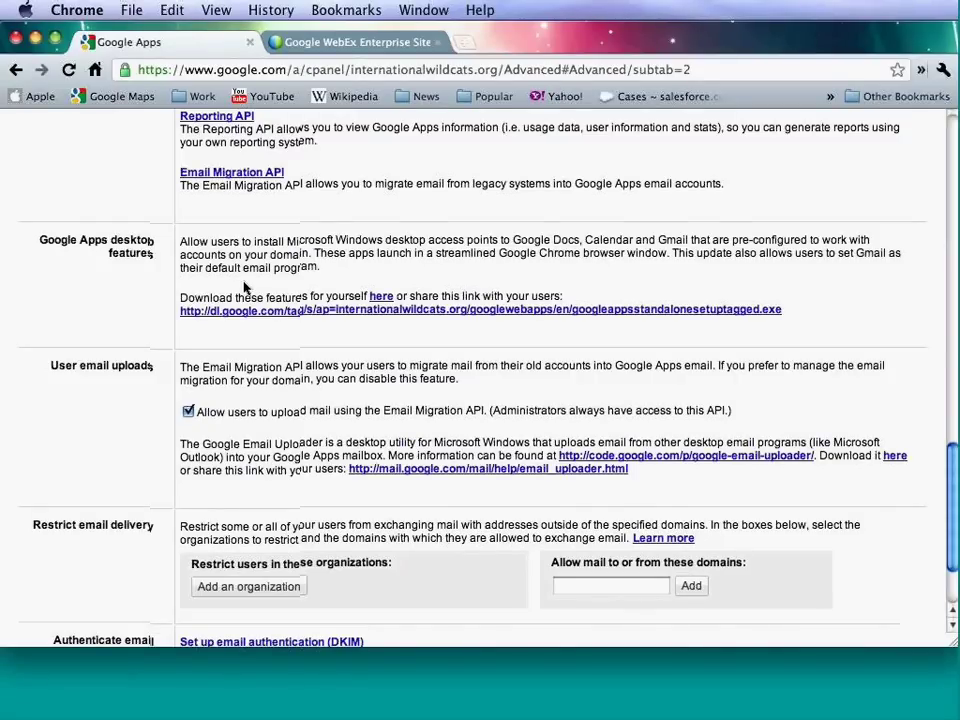
scroll(246, 287, "down", 1)
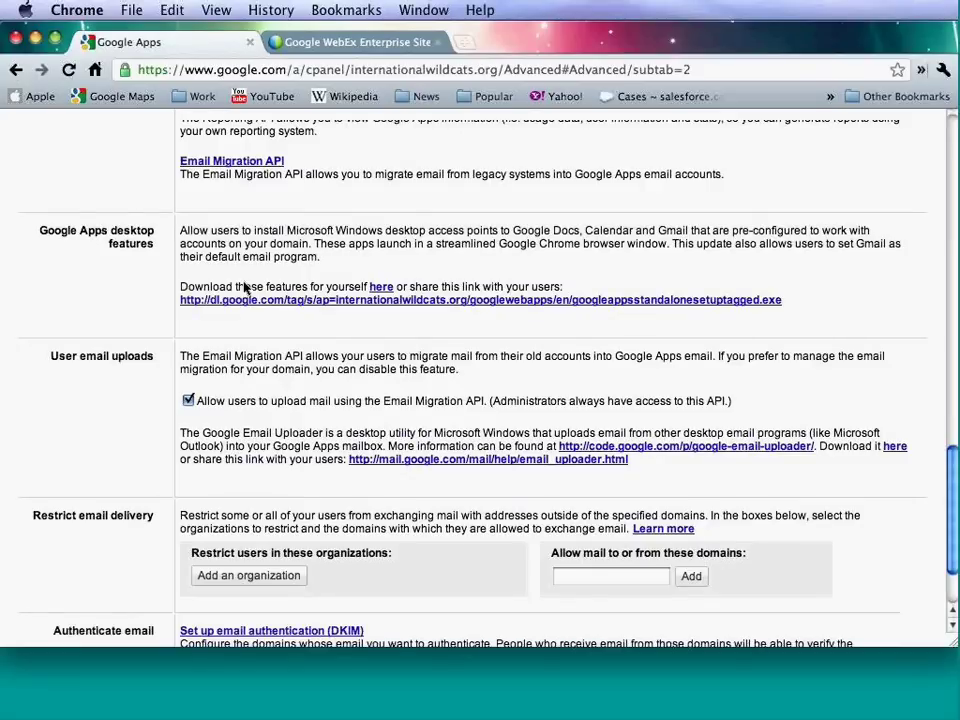
scroll(246, 287, "down", 3)
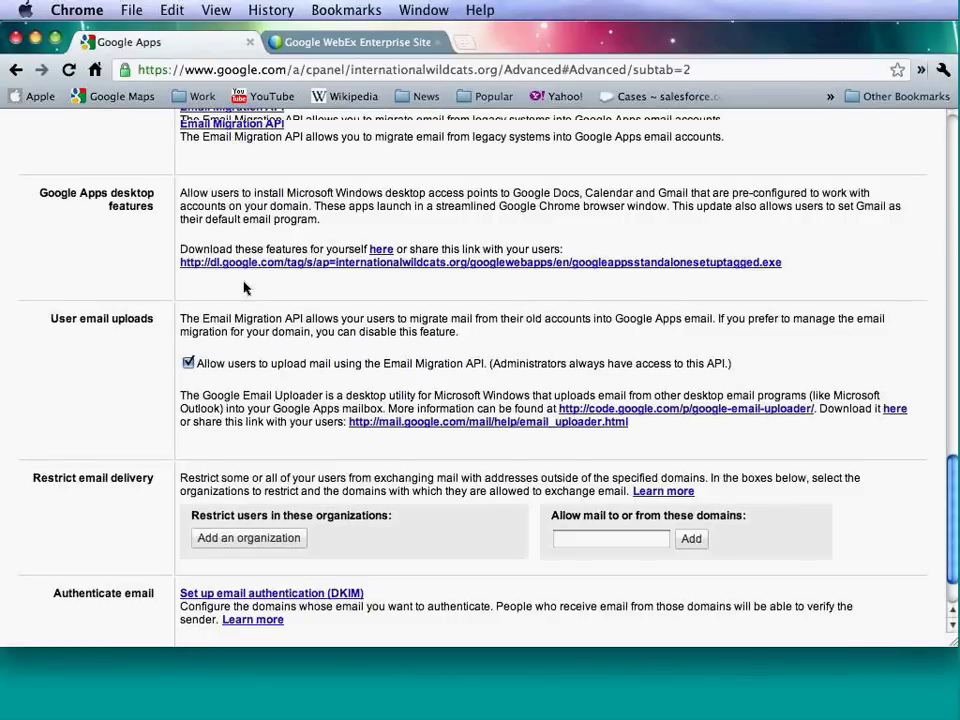
scroll(246, 287, "down", 2)
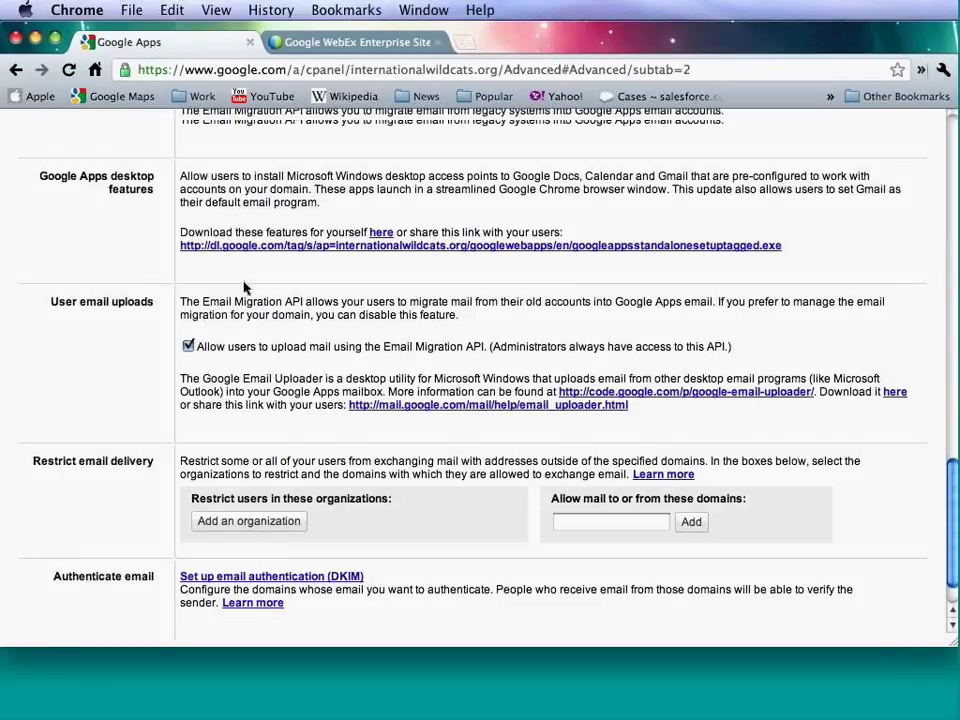
Examine the User email uploads, Restrict email delivery and Authenticate email sections through to the end of the page.
scroll(246, 287, "down", 1)
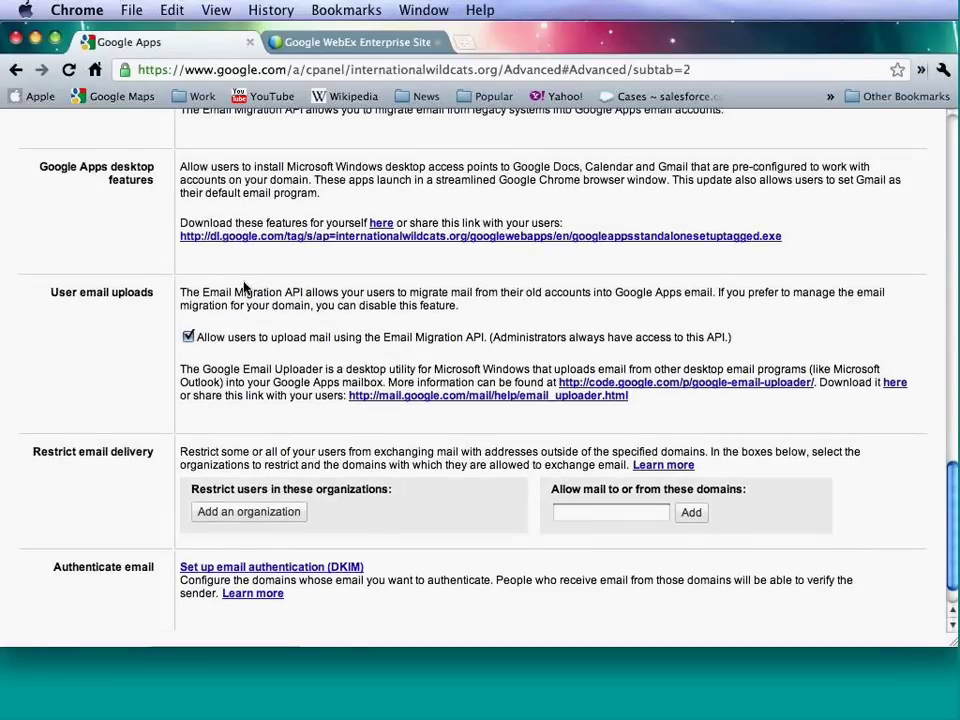
scroll(246, 287, "down", 1)
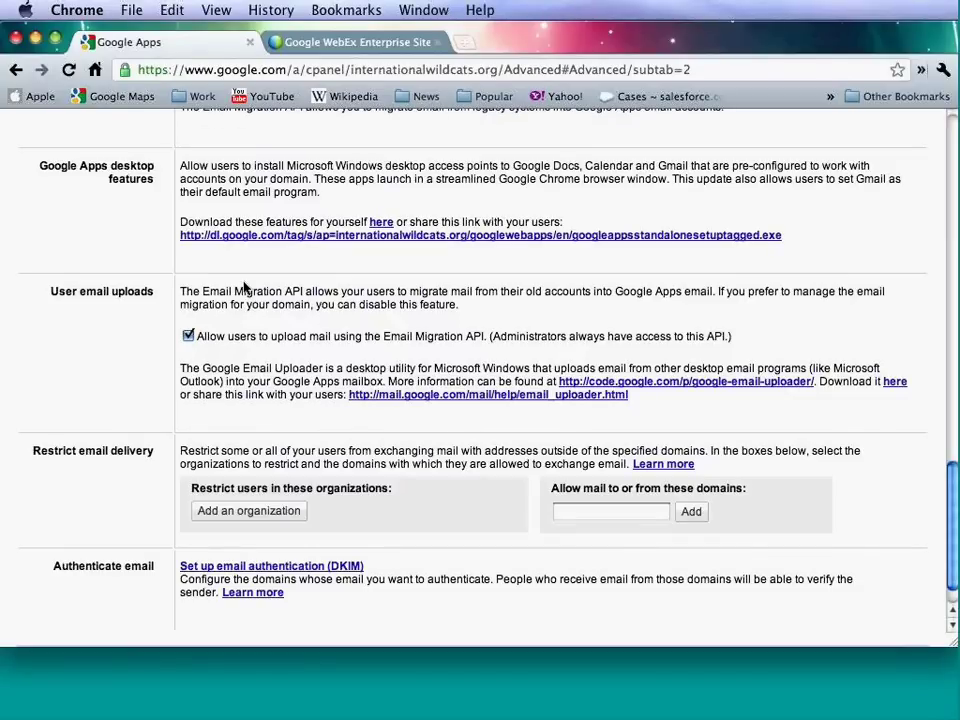
scroll(246, 287, "down", 1)
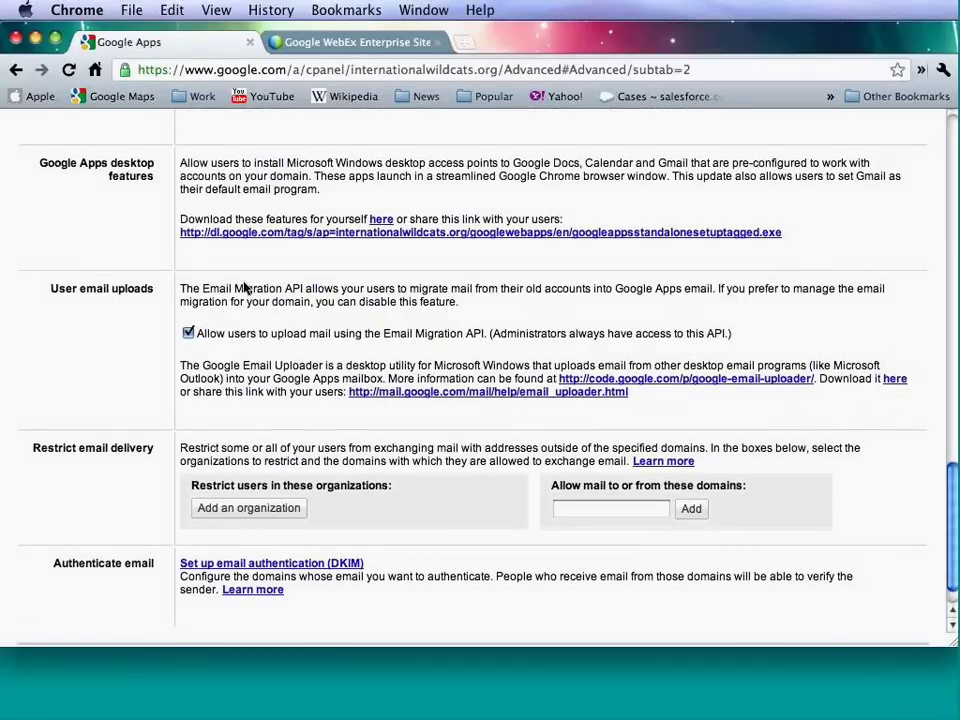
scroll(246, 287, "down", 1)
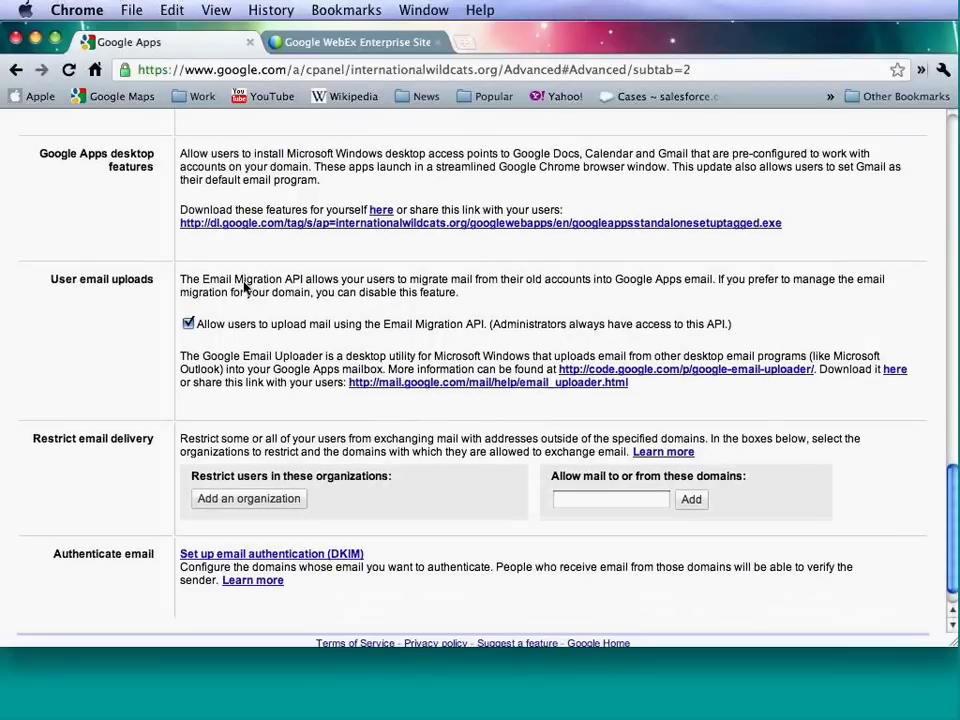
scroll(188, 320, "down", 1)
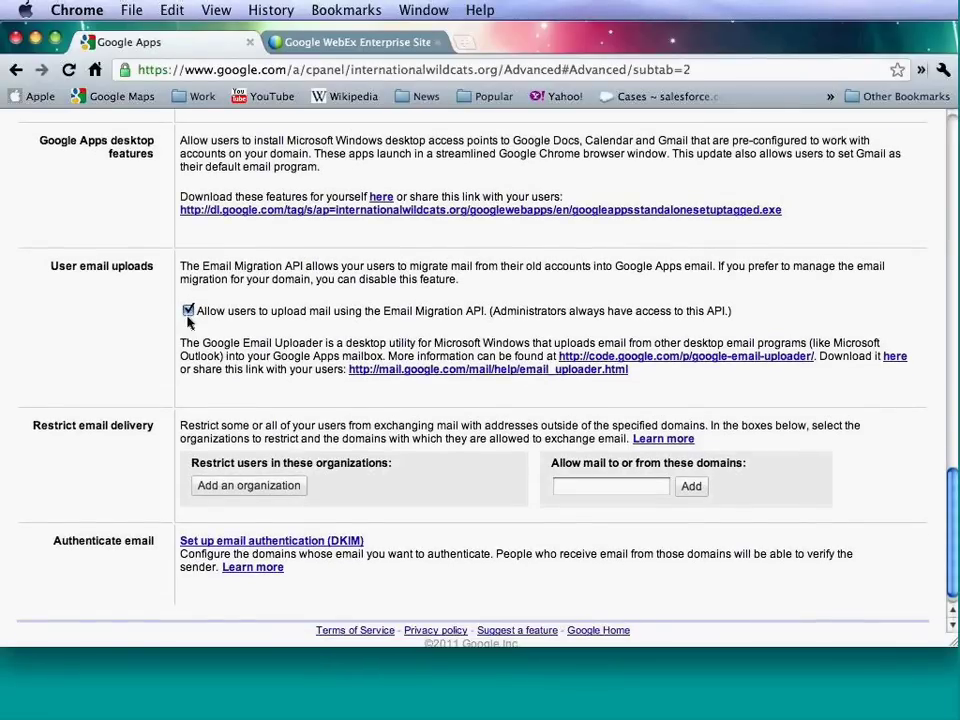
scroll(188, 320, "down", 2)
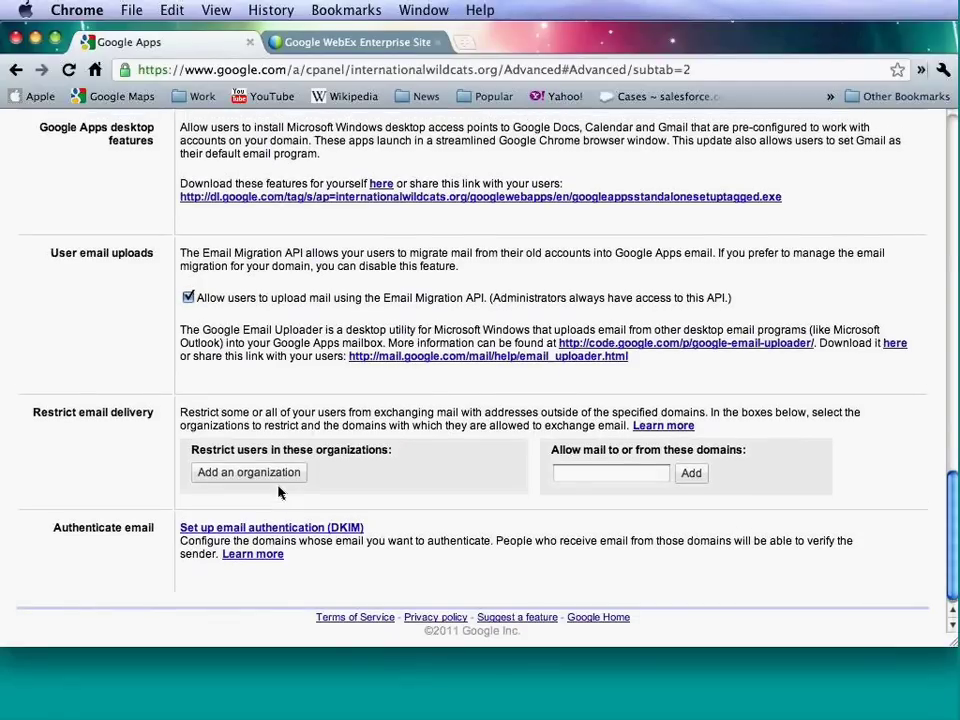
Return to the beginning of the Advanced tools page and open the Google Apps setup wizard.
scroll(280, 492, "up", 2)
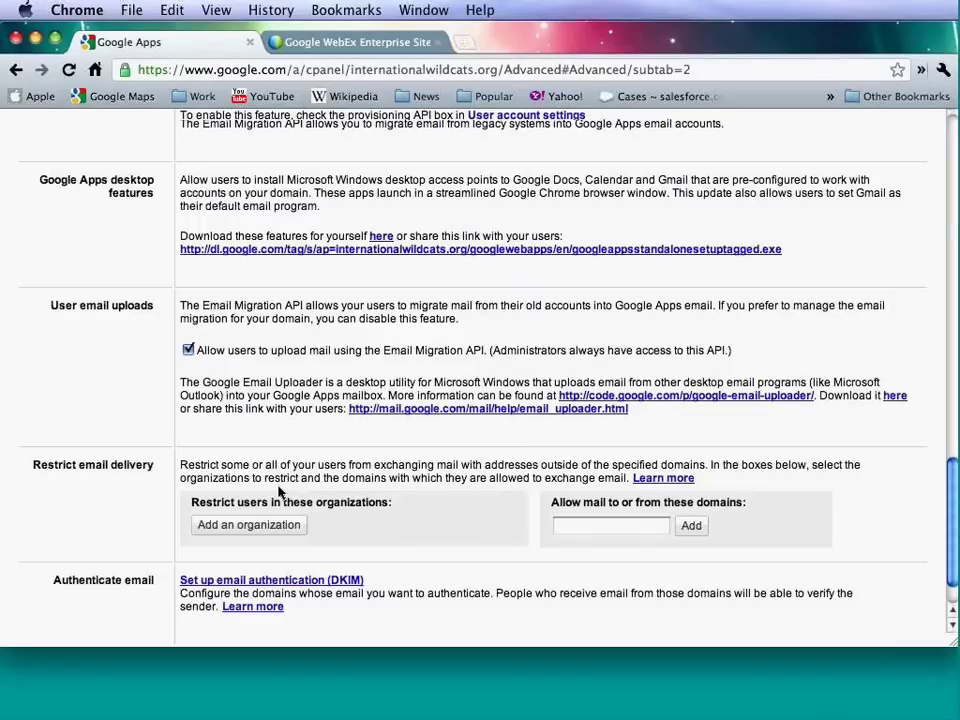
scroll(281, 492, "up", 3)
scroll(280, 492, "up", 3)
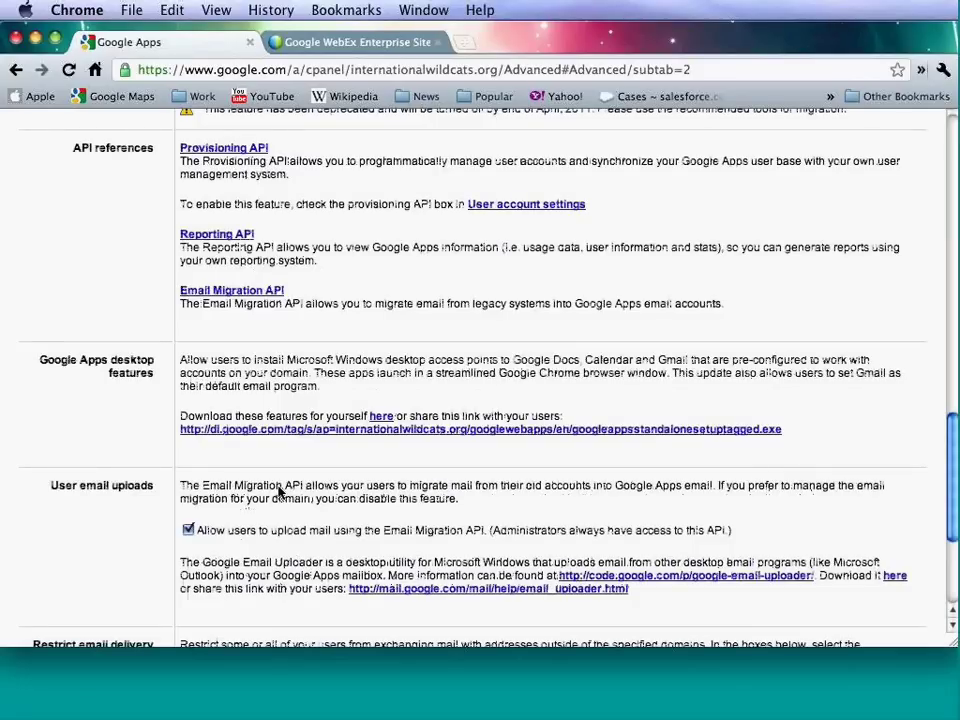
scroll(280, 492, "up", 5)
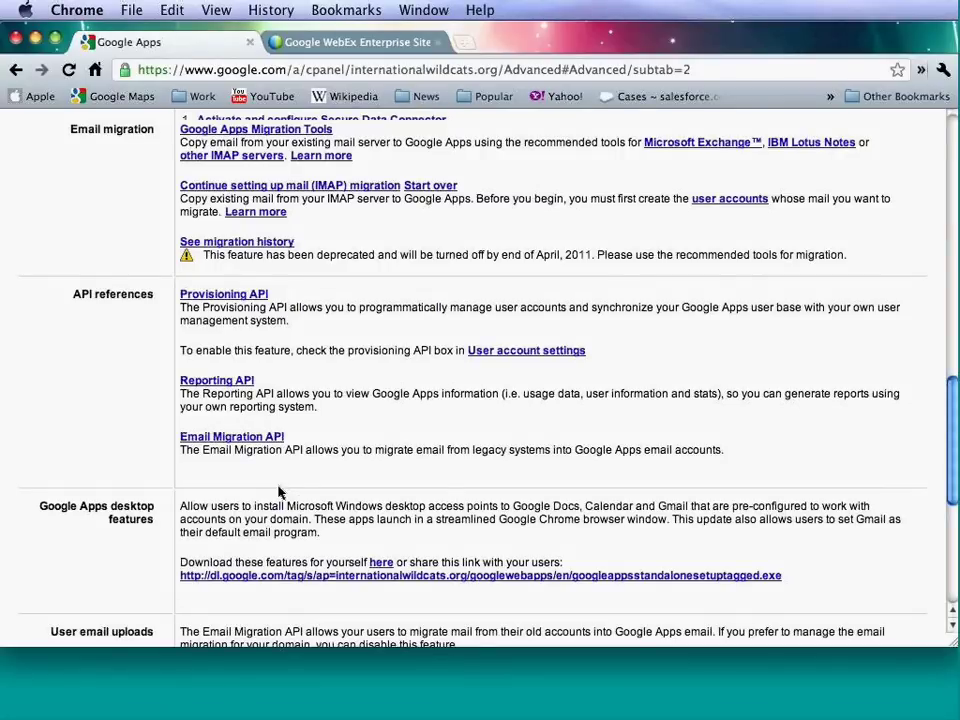
scroll(280, 492, "up", 12)
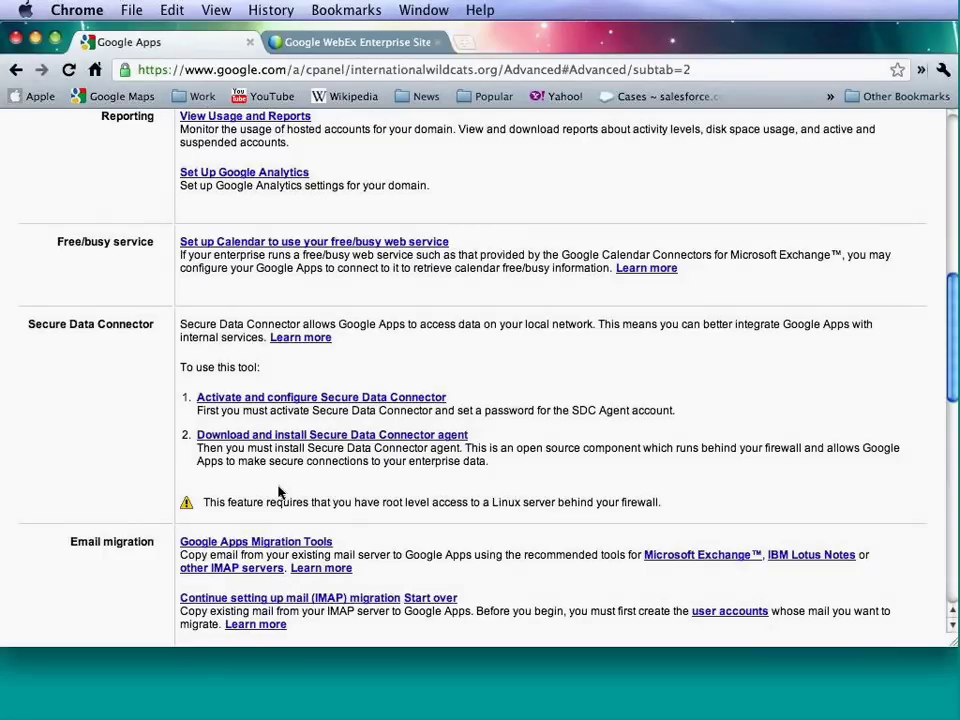
scroll(280, 492, "up", 15)
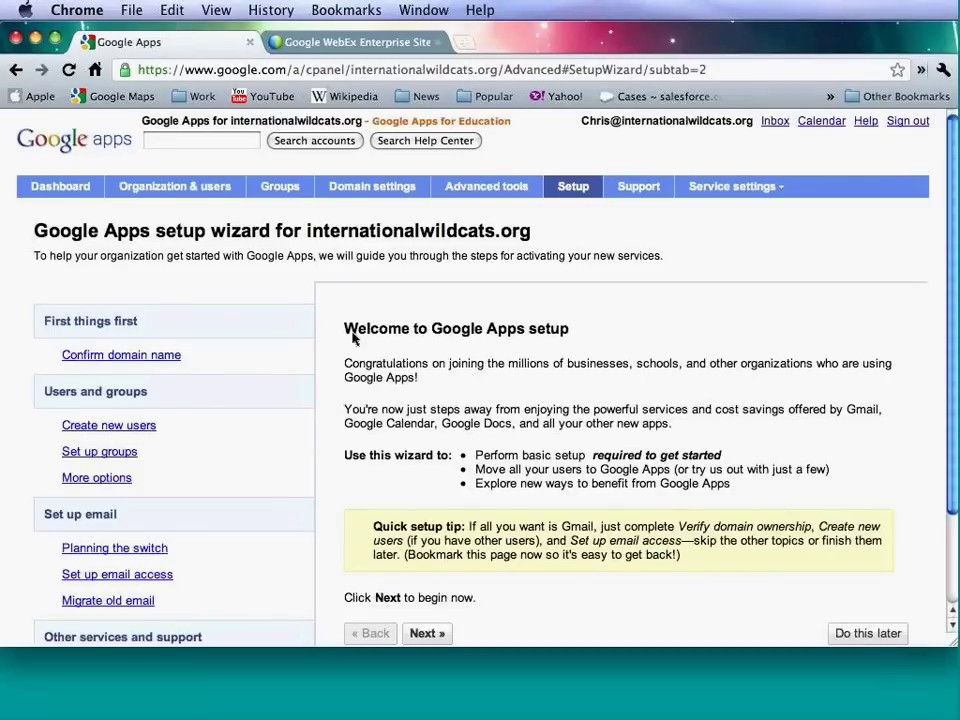
Examine the setup wizard's welcome text and its task list, from confirming the domain name to user education and support.
scroll(352, 339, "down", 1)
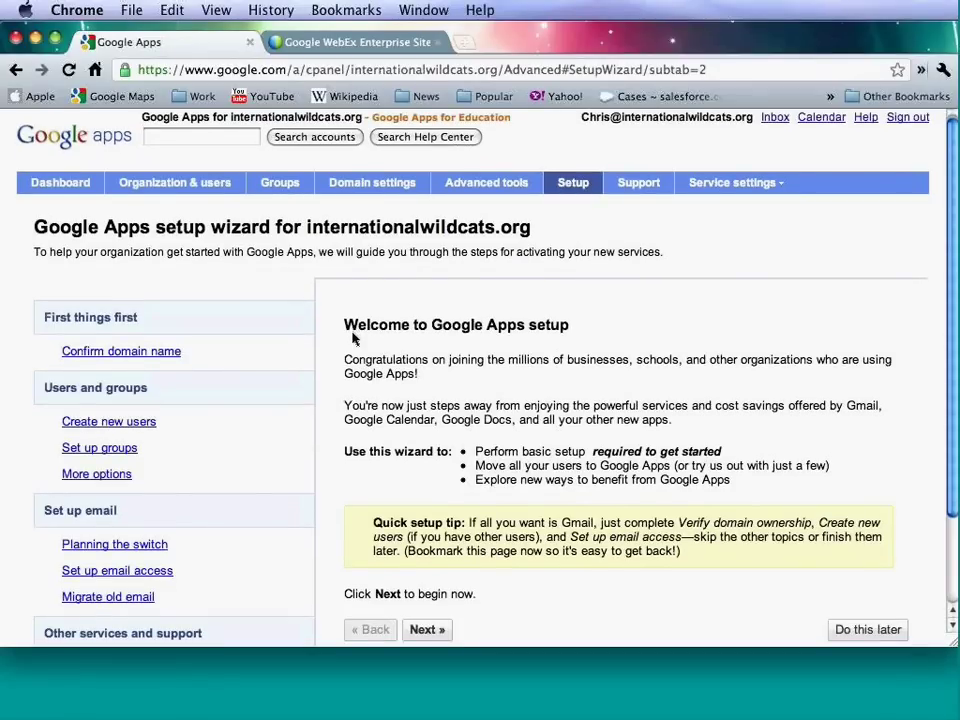
scroll(352, 339, "down", 1)
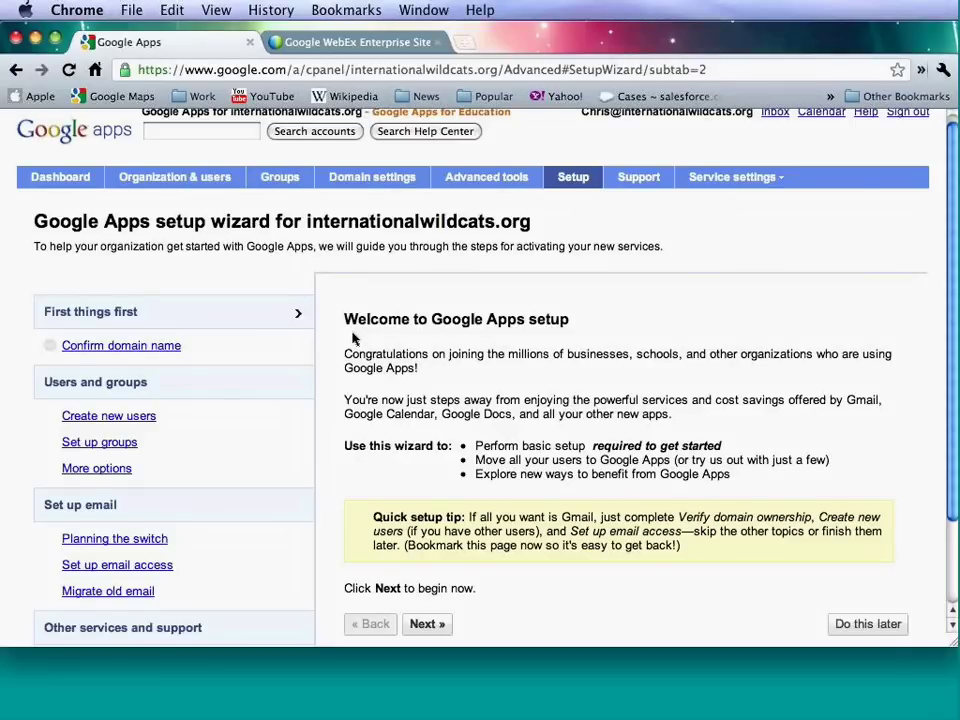
scroll(362, 312, "down", 1)
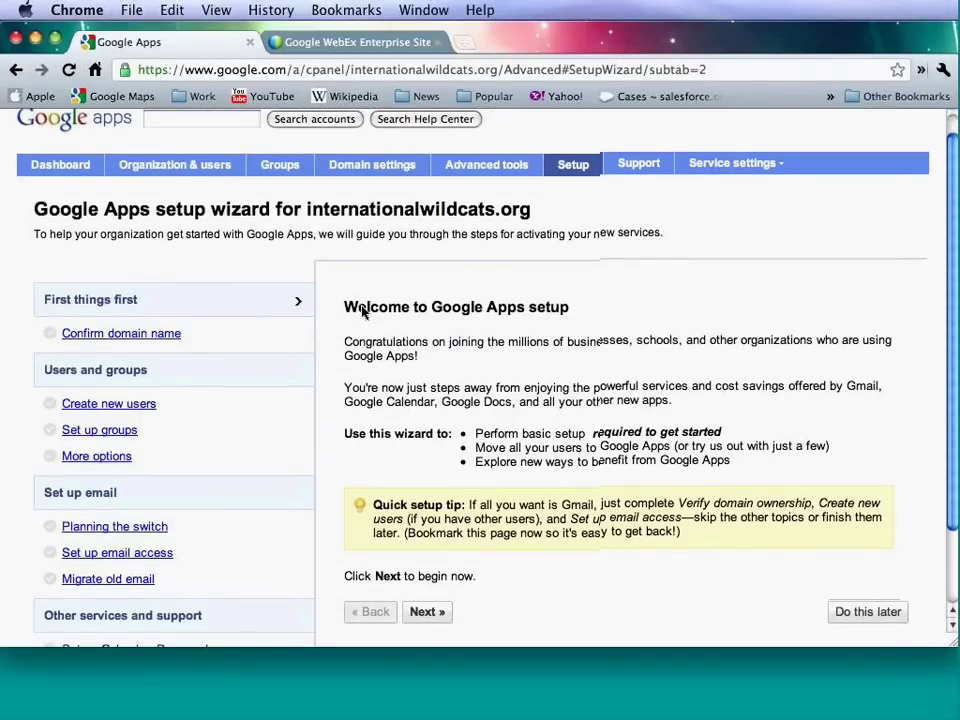
scroll(397, 330, "down", 1)
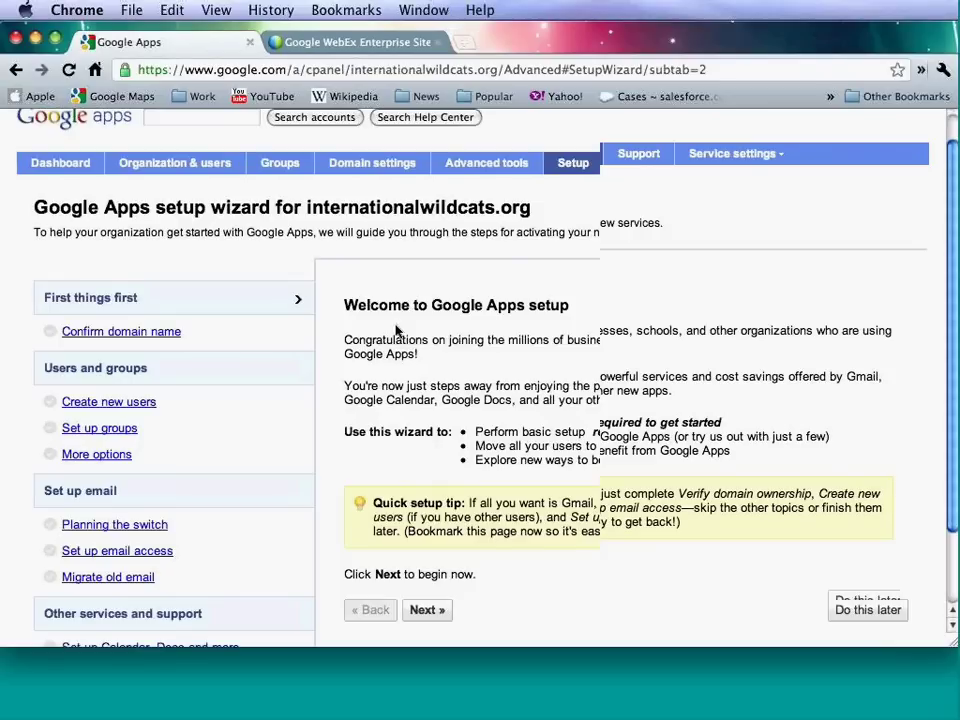
scroll(397, 330, "down", 1)
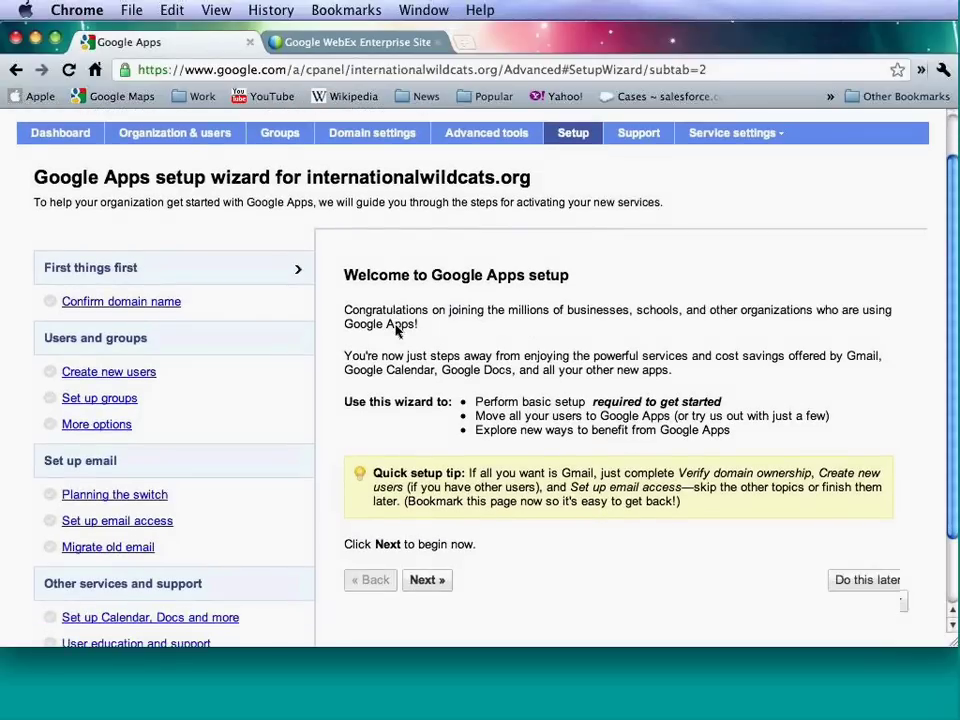
scroll(397, 330, "down", 1)
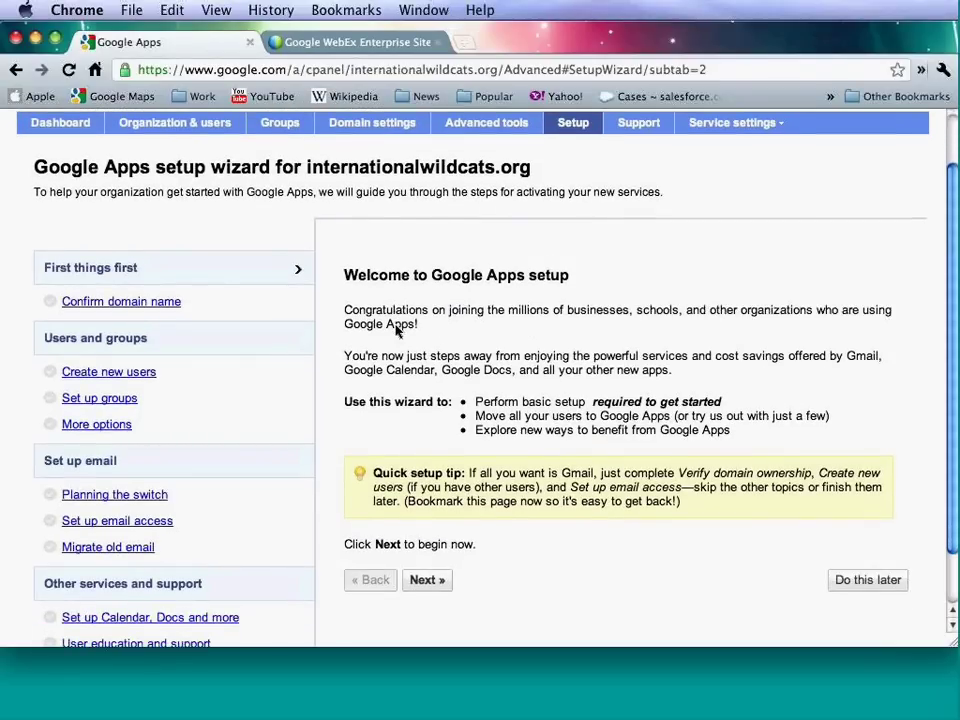
scroll(400, 333, "down", 1)
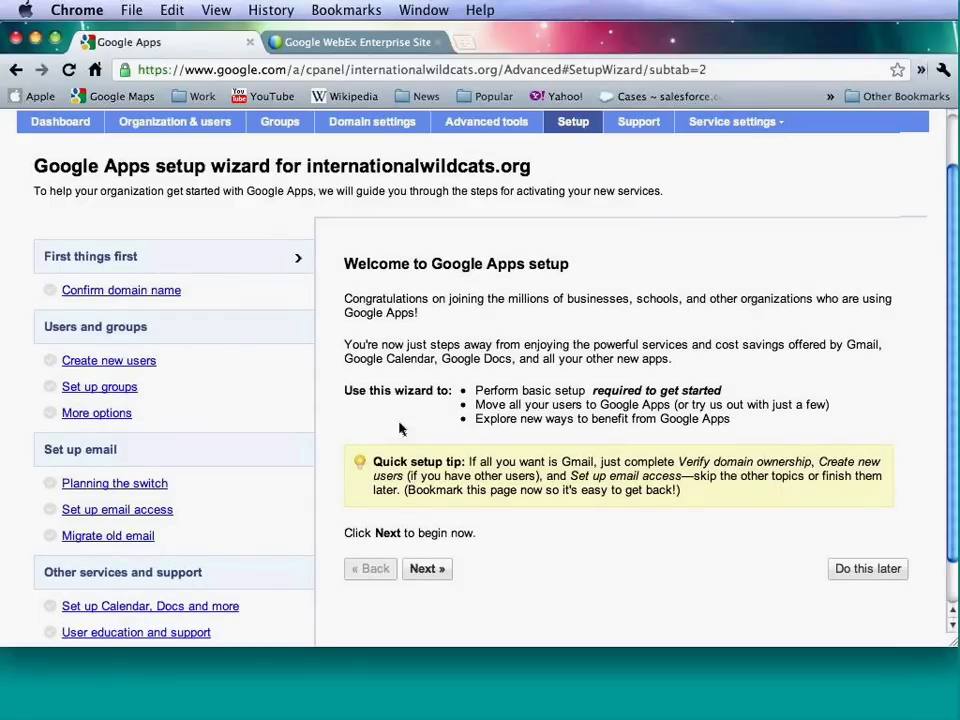
scroll(280, 395, "down", 3)
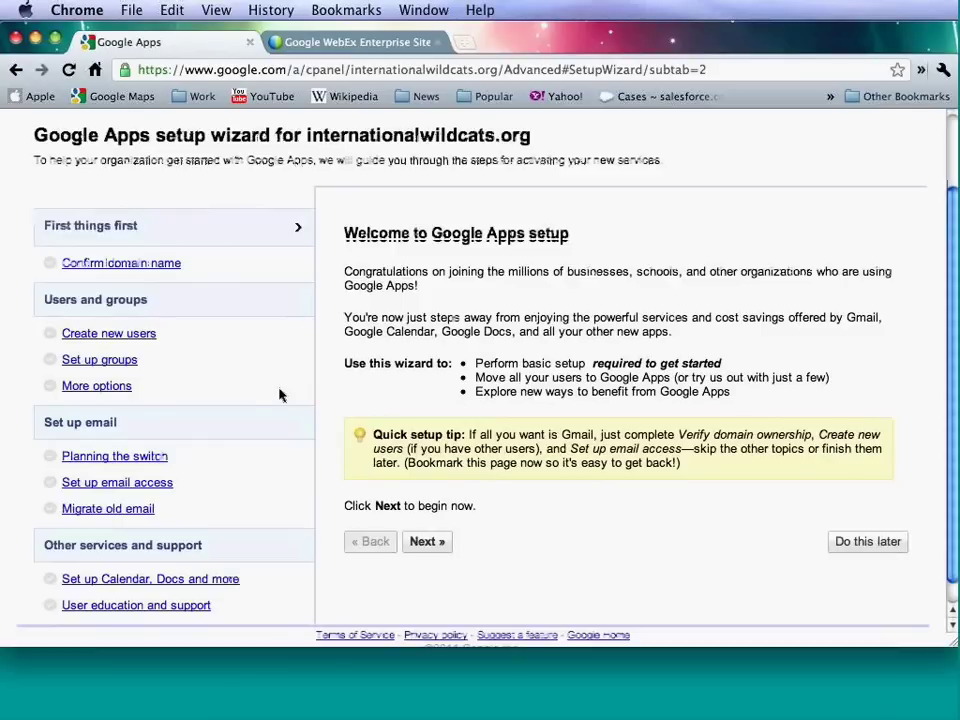
scroll(280, 395, "down", 1)
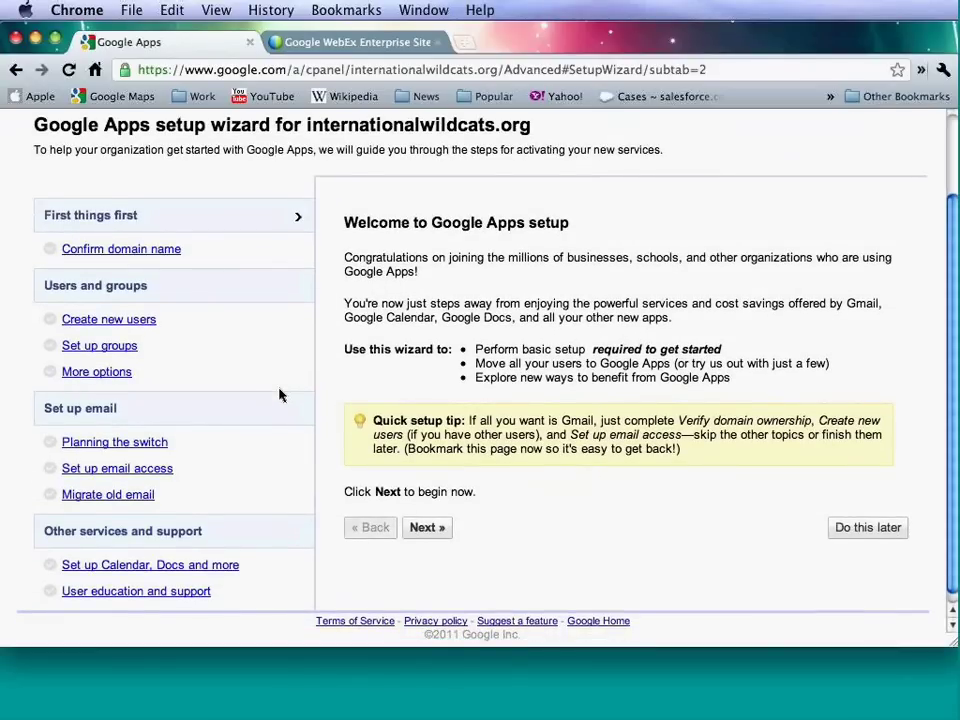
scroll(521, 333, "down", 1)
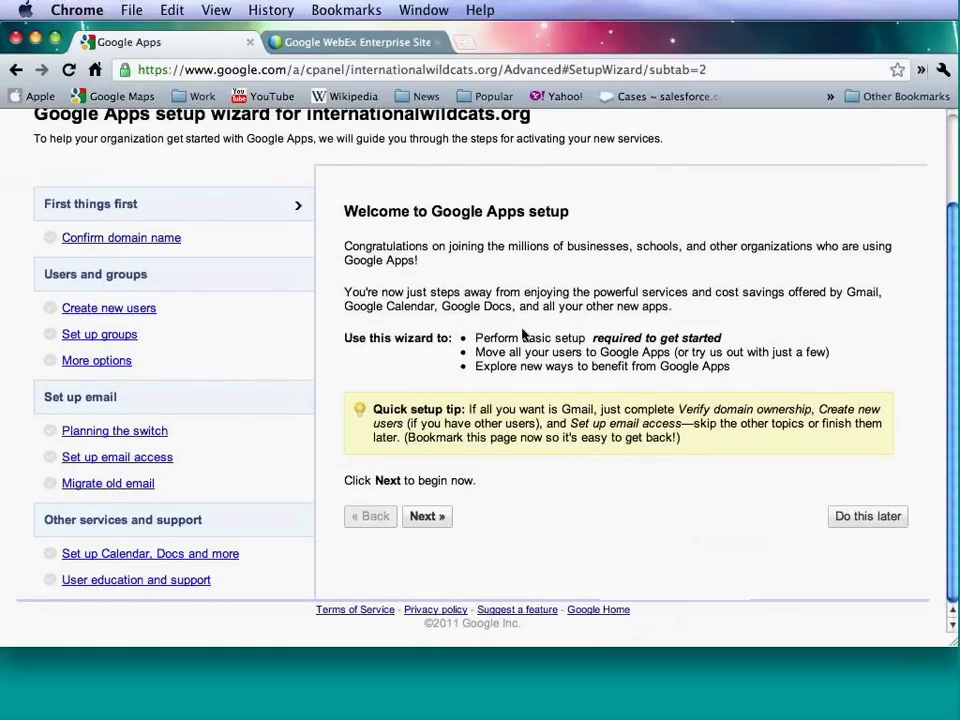
Leave the setup wizard and open the Support page.
scroll(521, 333, "up", 3)
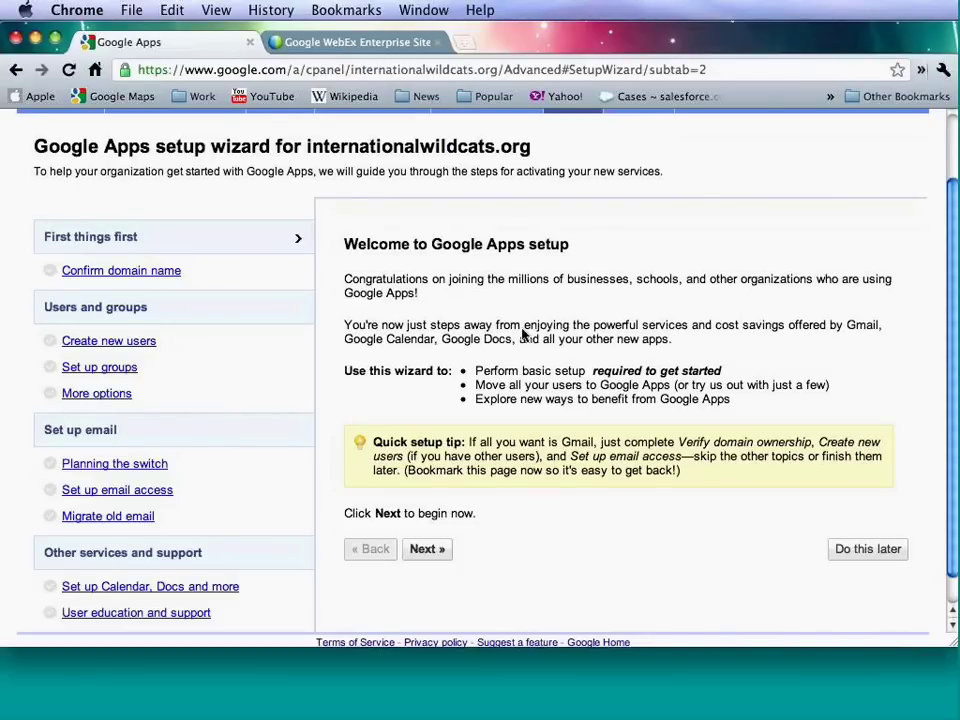
scroll(521, 333, "up", 1)
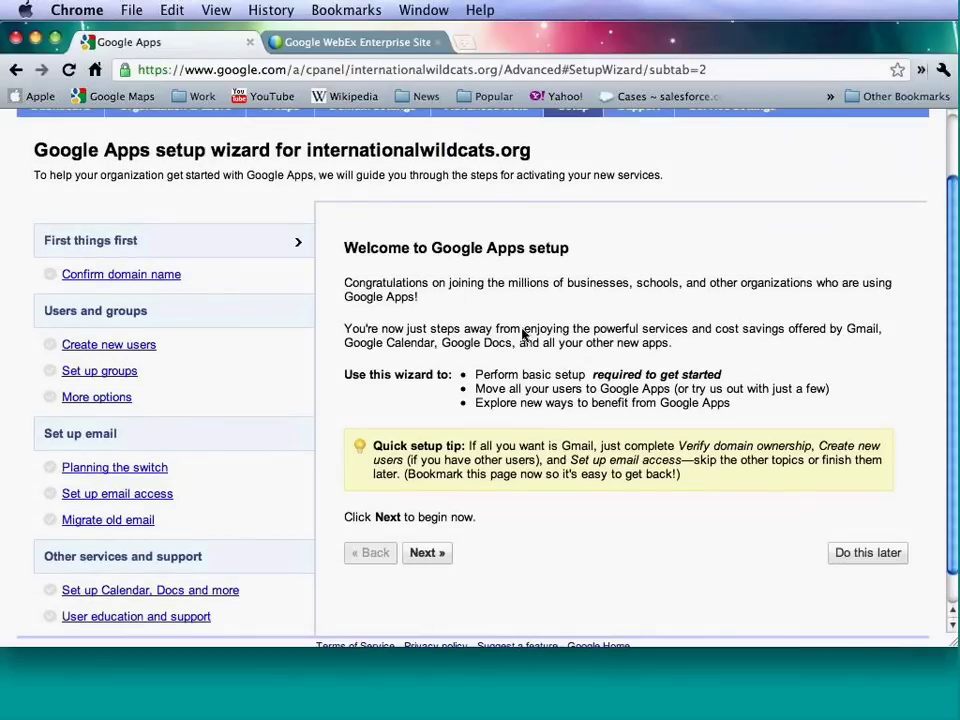
scroll(521, 333, "up", 1)
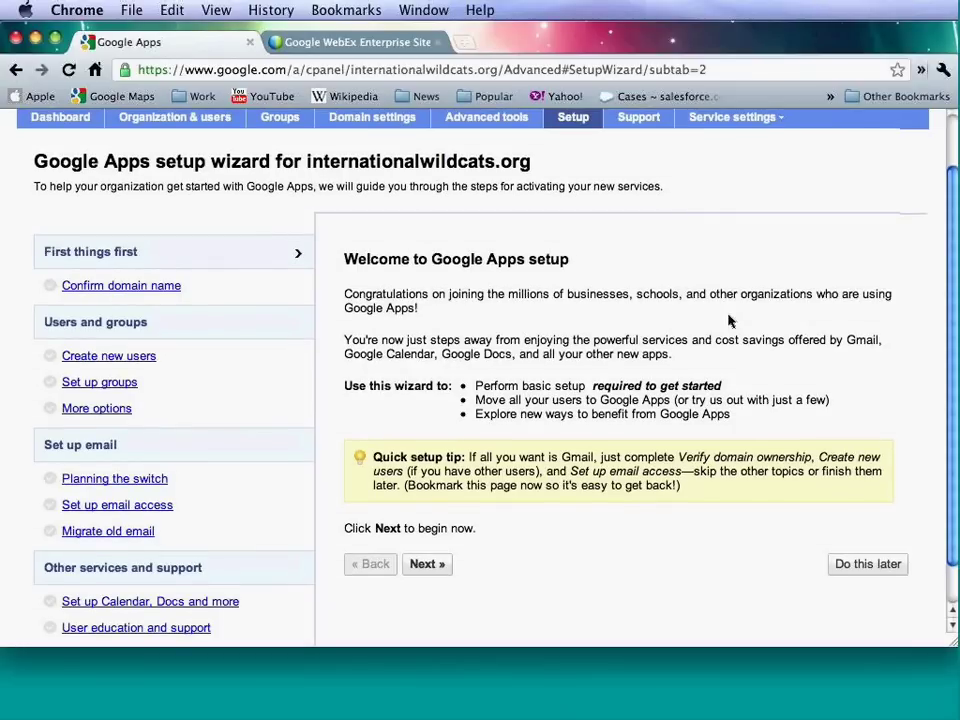
scroll(729, 320, "up", 2)
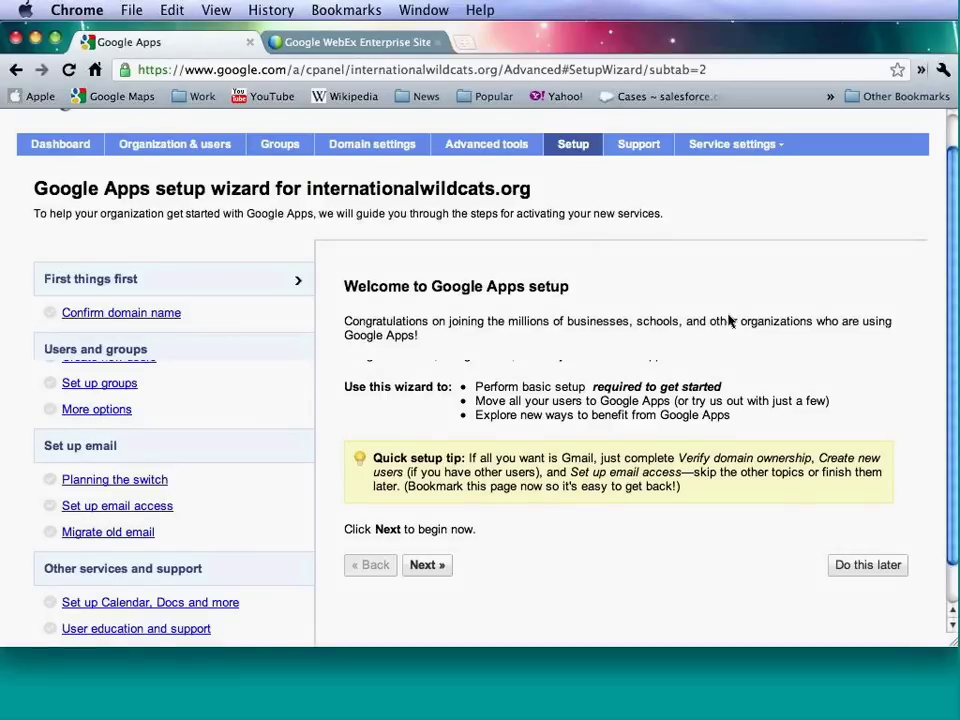
scroll(720, 313, "up", 1)
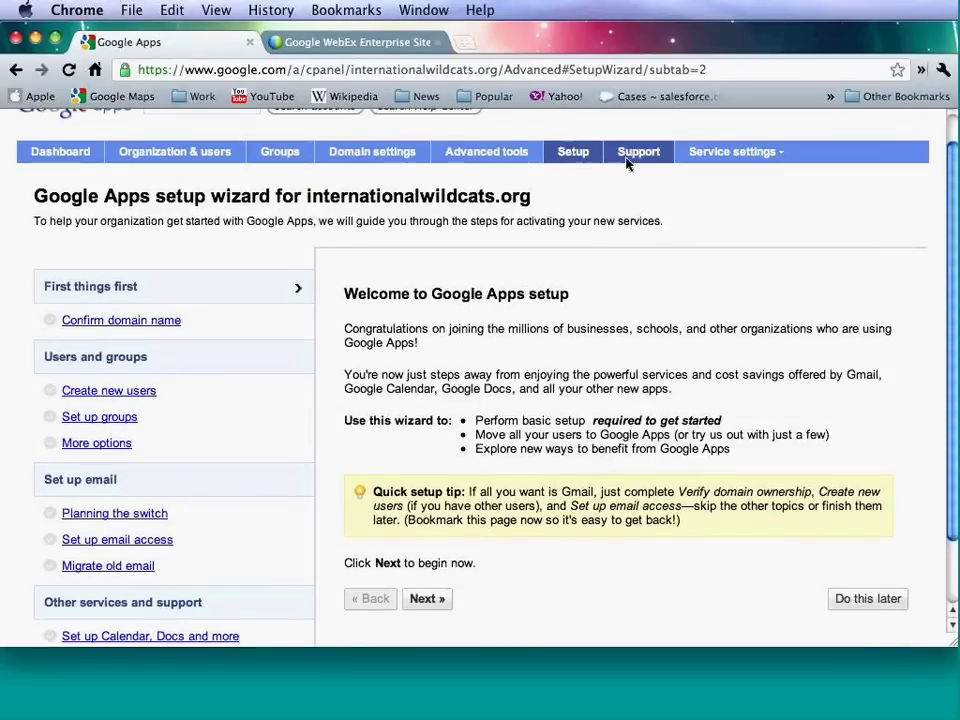
left_click(627, 160)
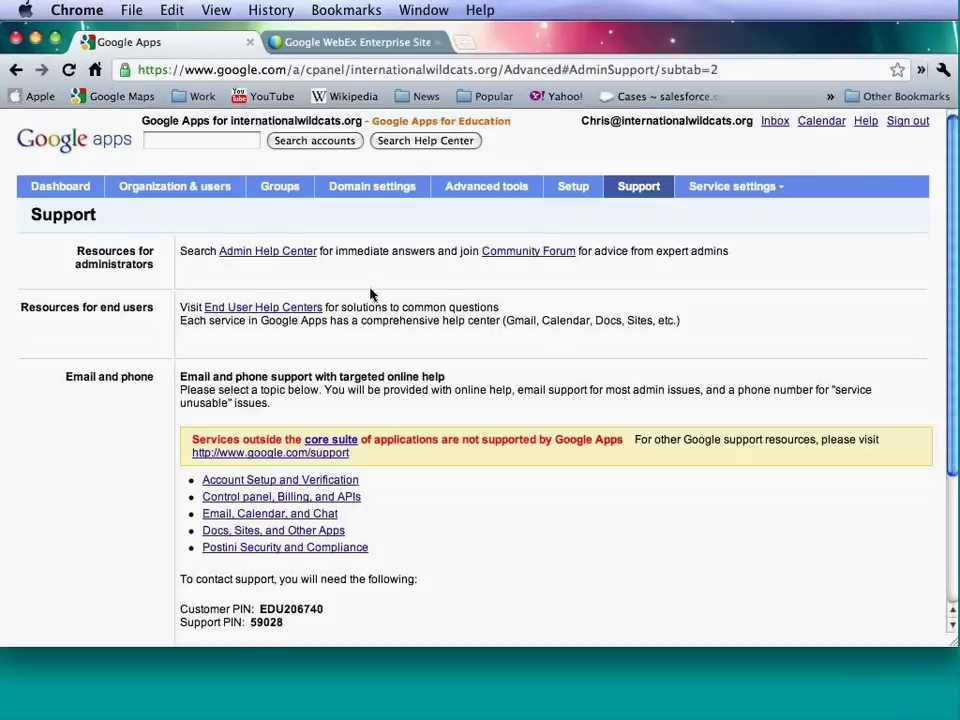
Examine the Support page's resources for administrators and for end users, including the help centers and Community Forum.
scroll(370, 294, "down", 1)
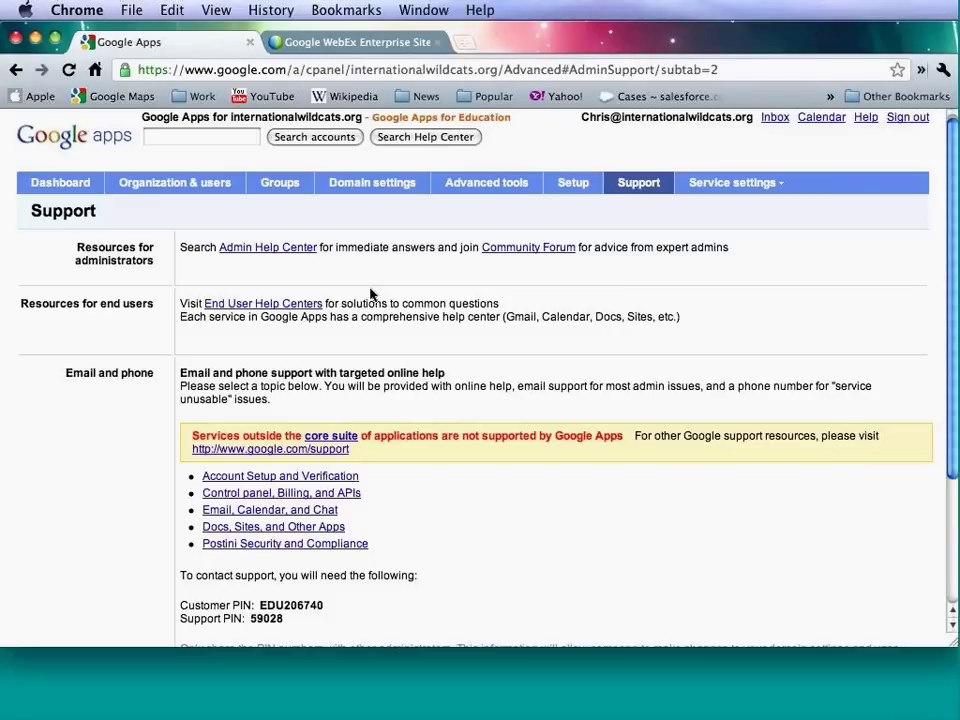
scroll(370, 294, "down", 1)
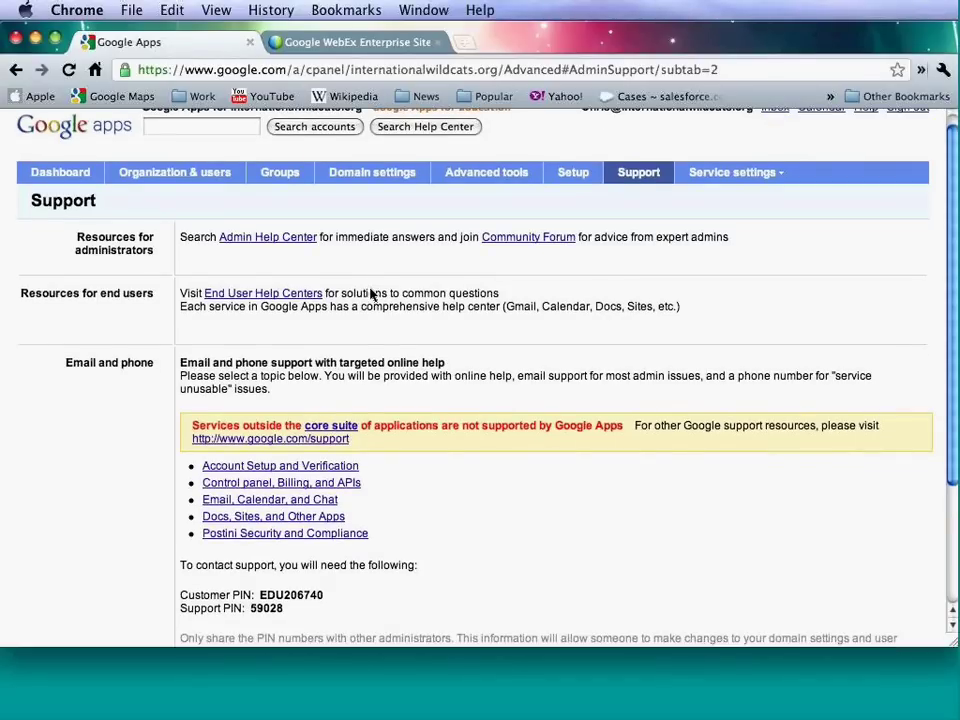
scroll(370, 294, "down", 2)
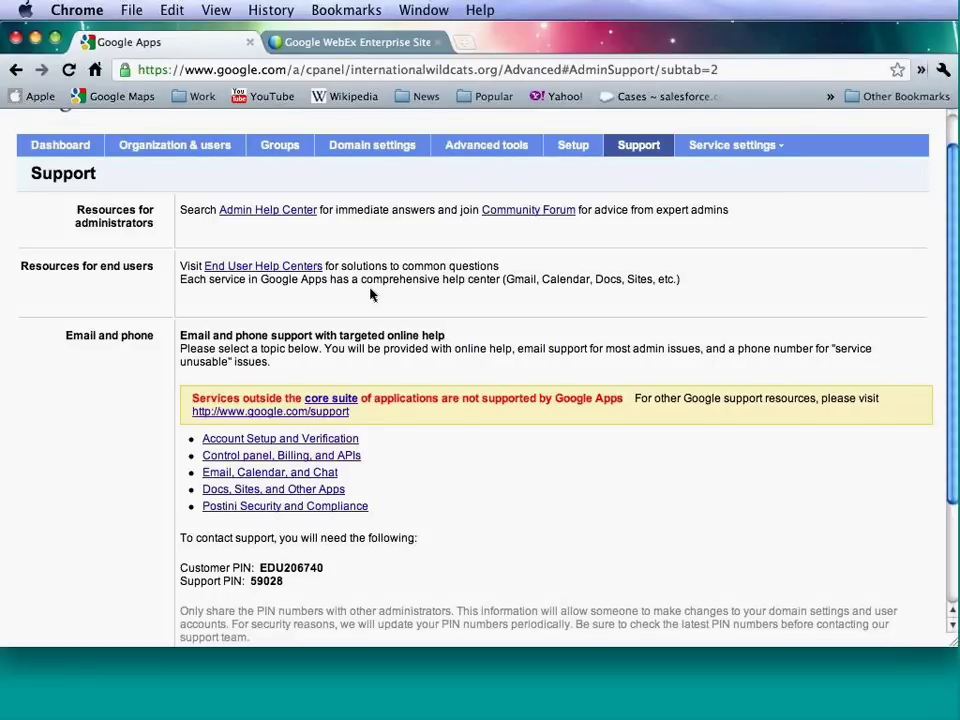
scroll(370, 293, "down", 1)
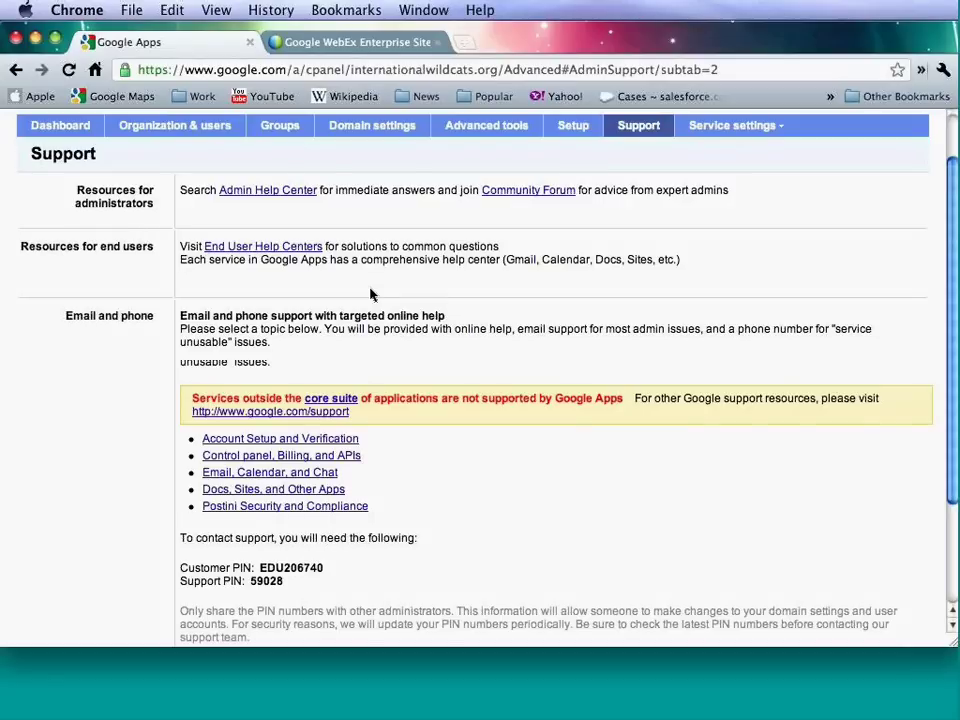
scroll(370, 293, "down", 2)
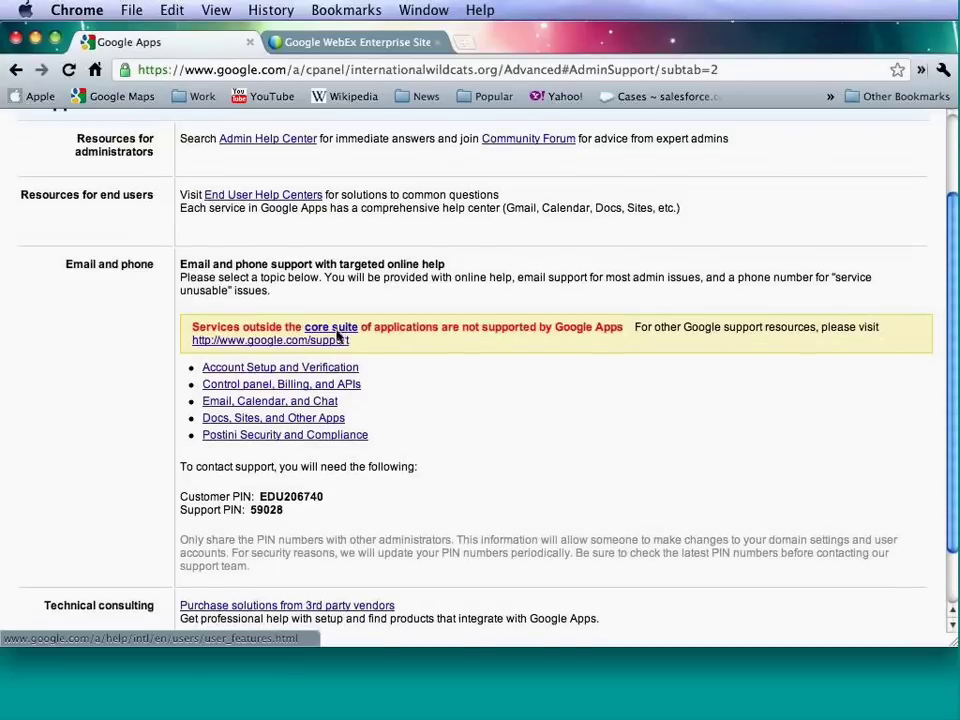
Examine the email and phone support topics, the contact PIN requirements and the Technical consulting section.
scroll(338, 337, "down", 1)
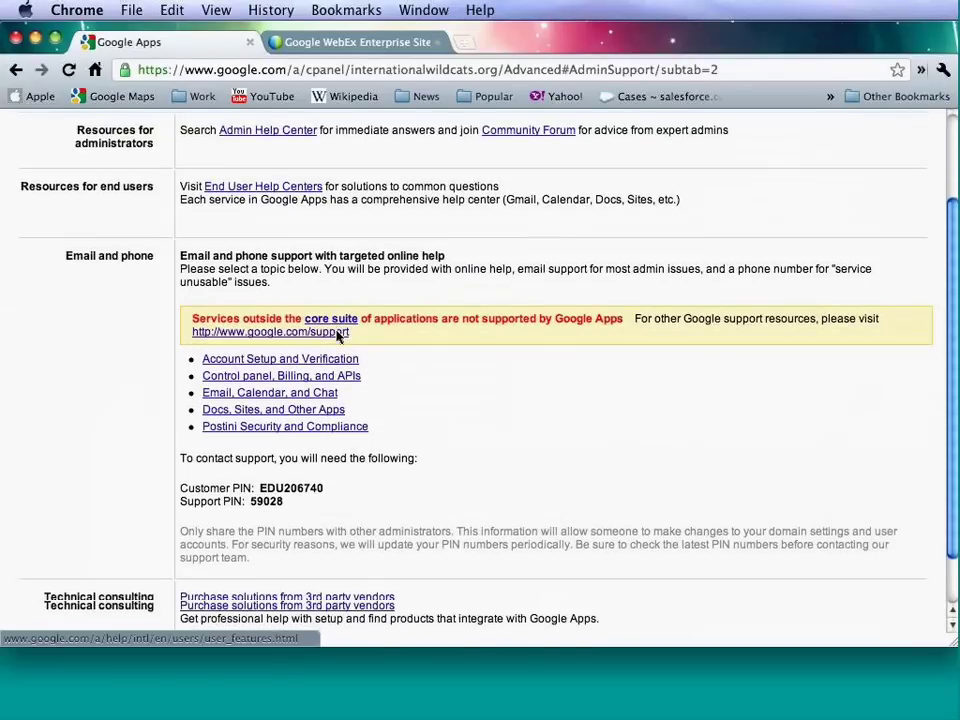
scroll(338, 337, "down", 2)
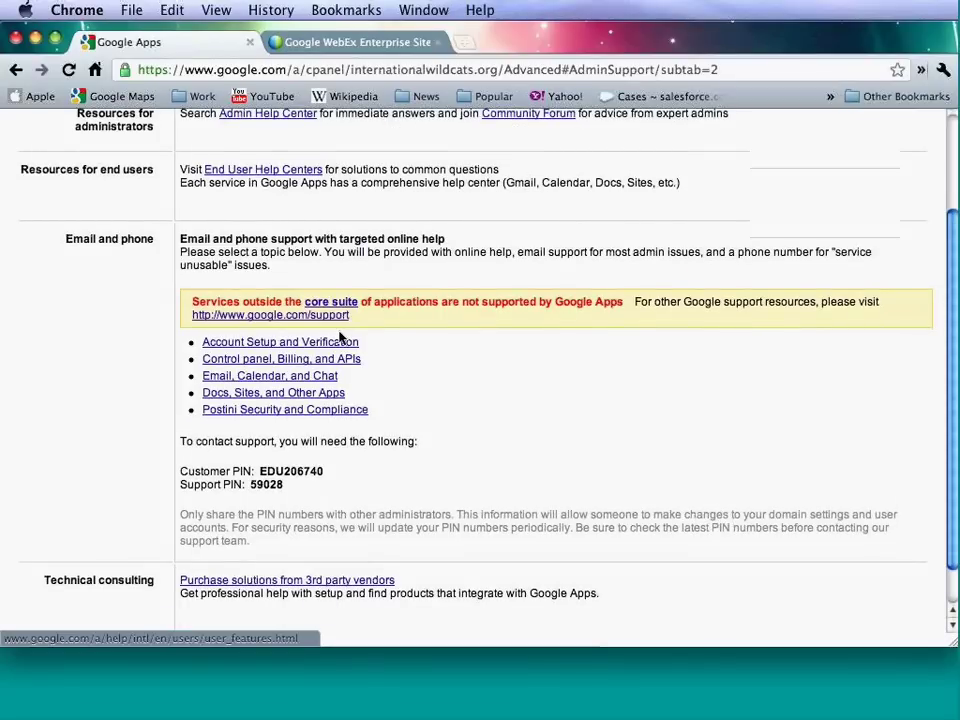
scroll(340, 338, "down", 1)
scroll(436, 395, "down", 1)
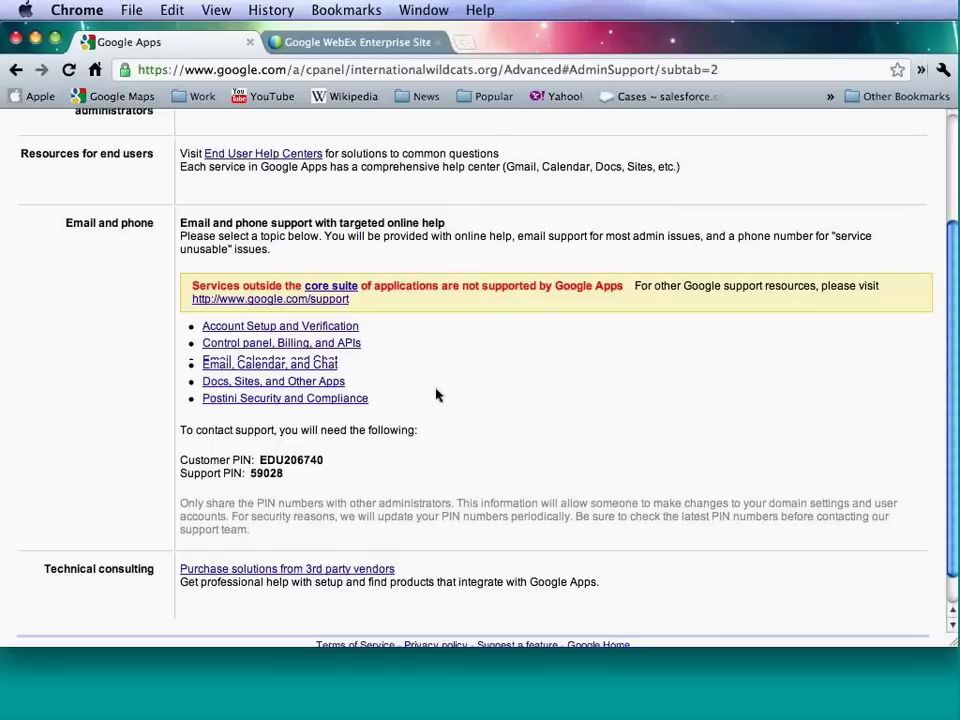
scroll(436, 395, "down", 1)
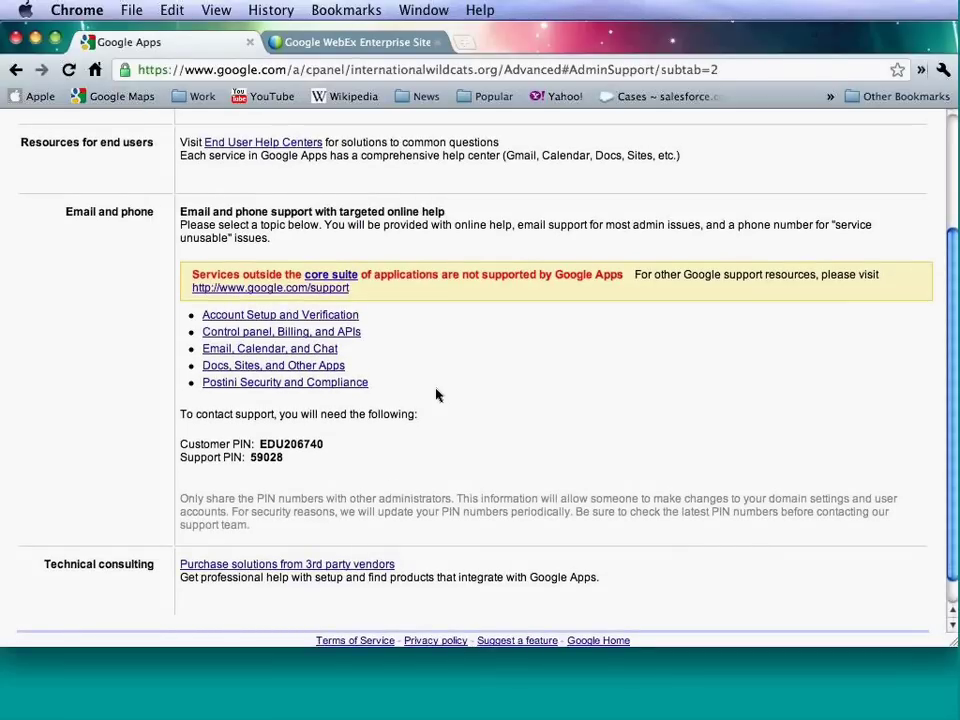
scroll(436, 395, "down", 1)
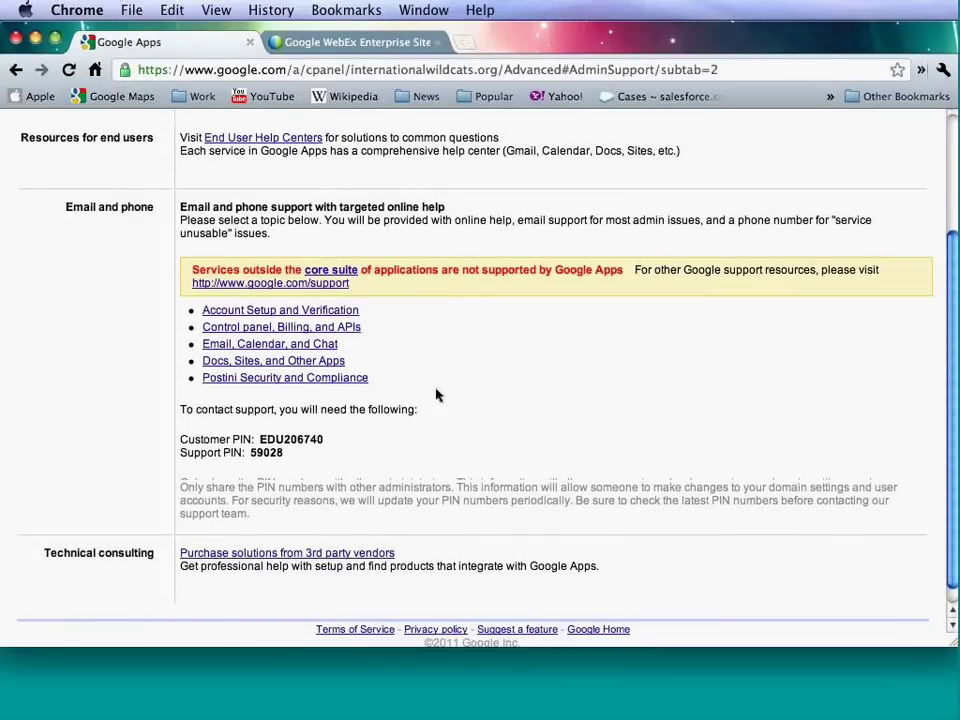
Leave the Support page and open the Email service settings.
scroll(510, 498, "up", 5)
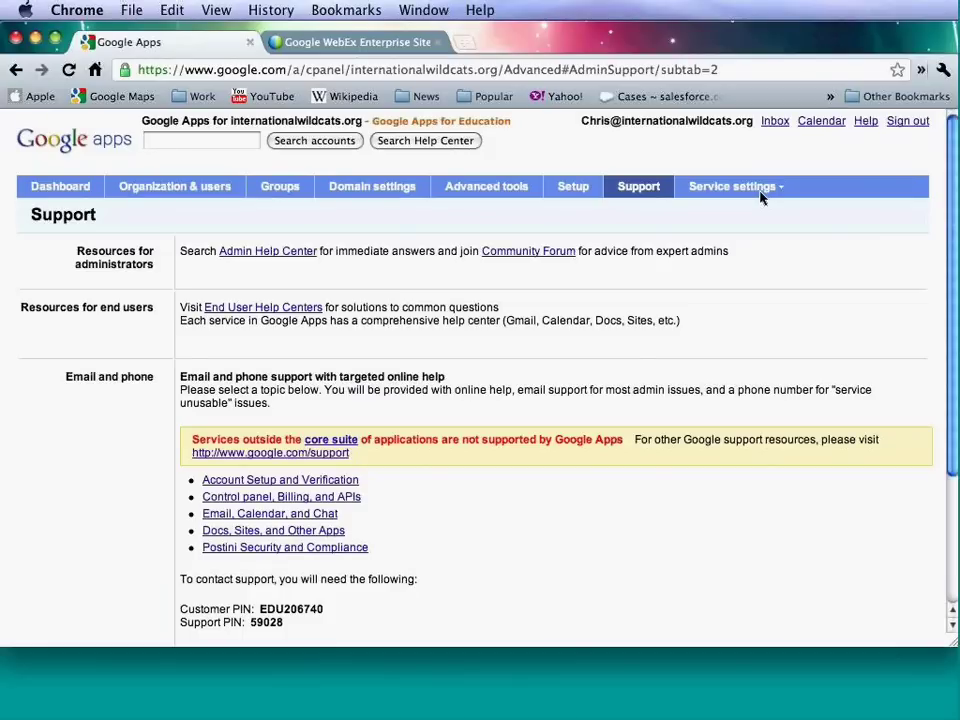
left_click(712, 212)
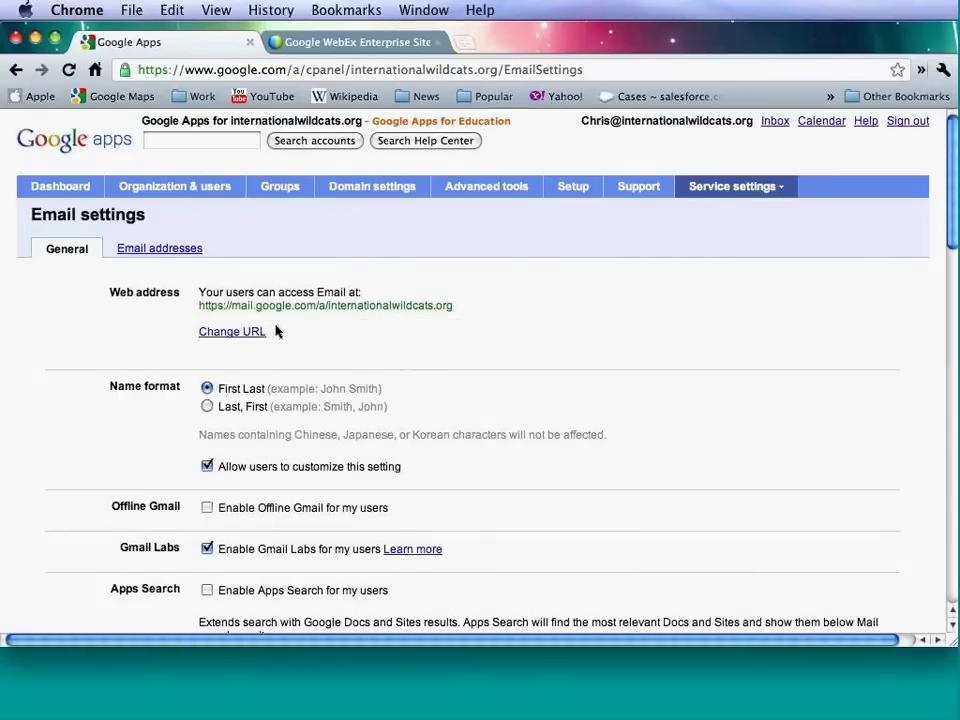
Examine the general email settings for the web address, the name format and whether users may customize it.
scroll(277, 331, "down", 1)
scroll(277, 331, "down", 3)
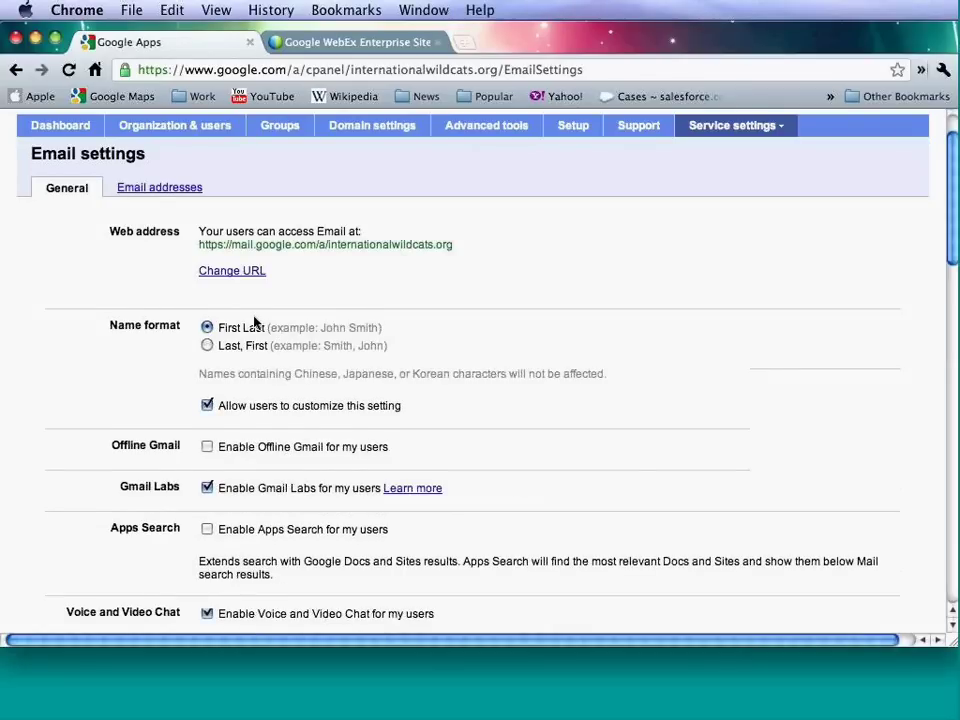
scroll(255, 322, "down", 1)
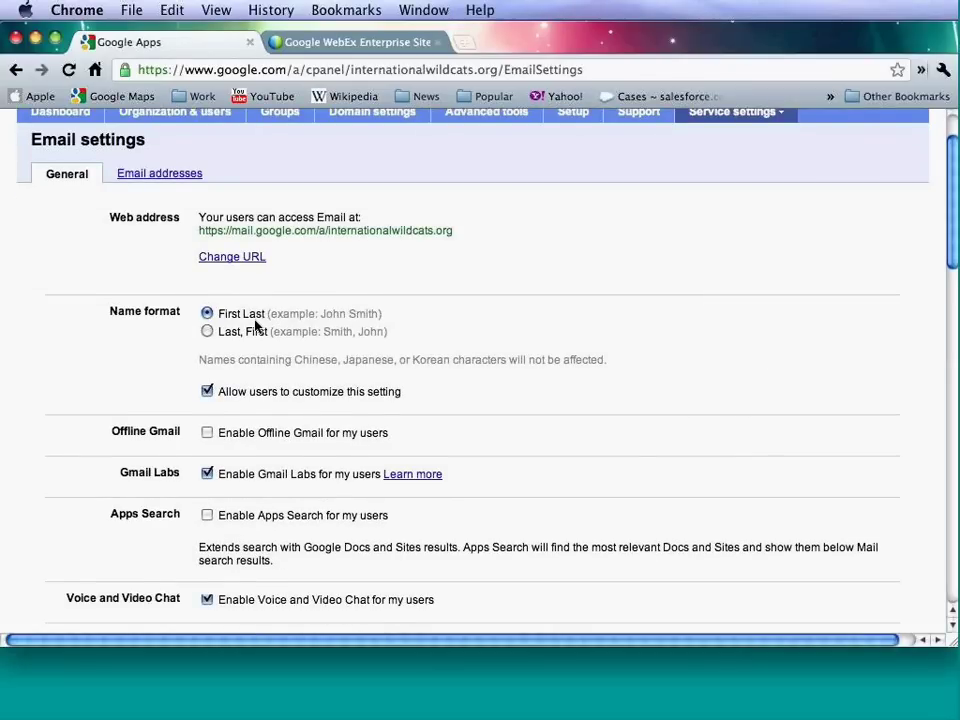
scroll(255, 325, "down", 1)
scroll(255, 325, "down", 1)
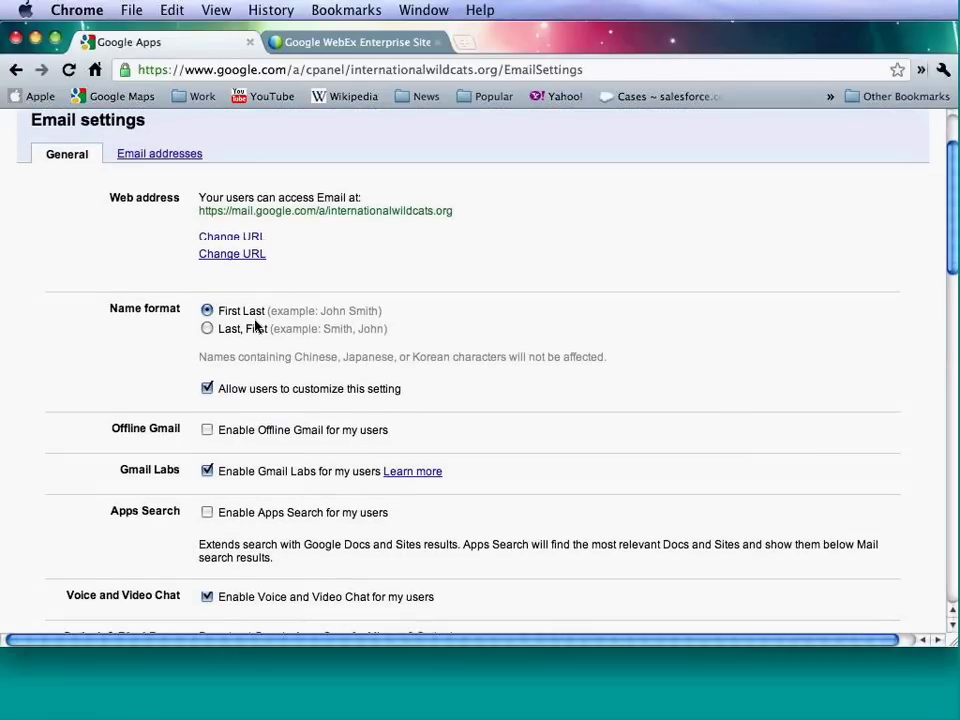
scroll(255, 325, "down", 2)
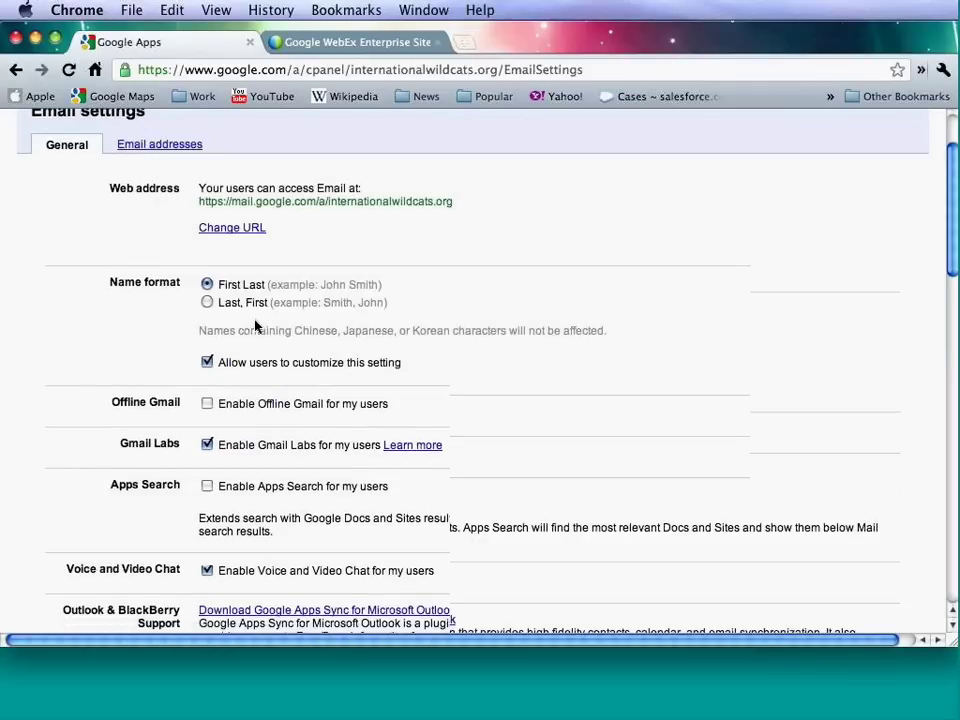
scroll(255, 325, "down", 1)
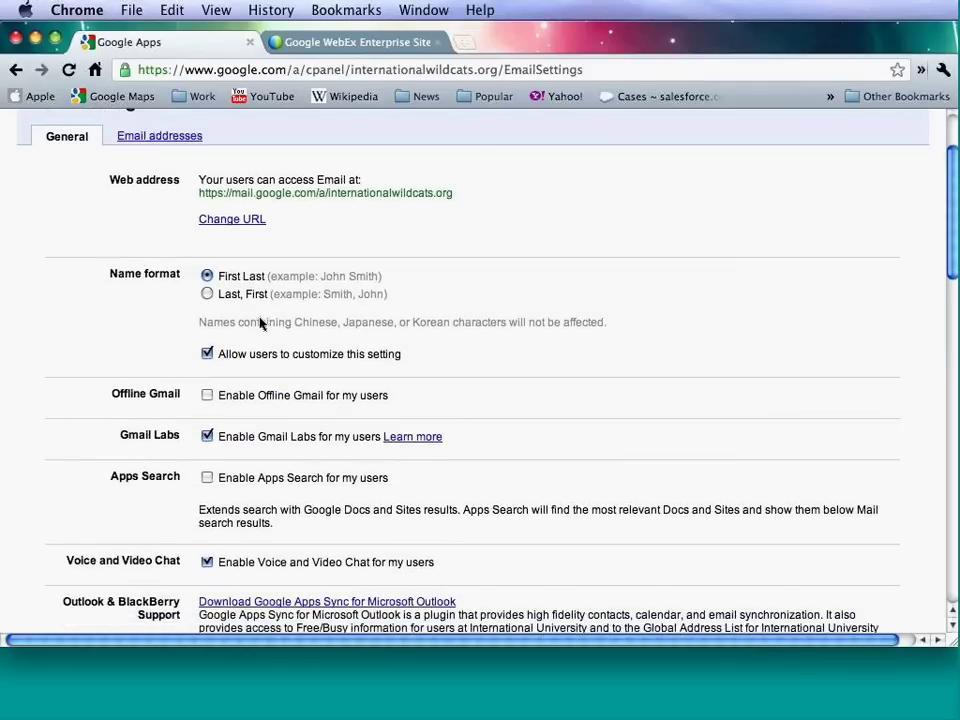
scroll(260, 323, "down", 1)
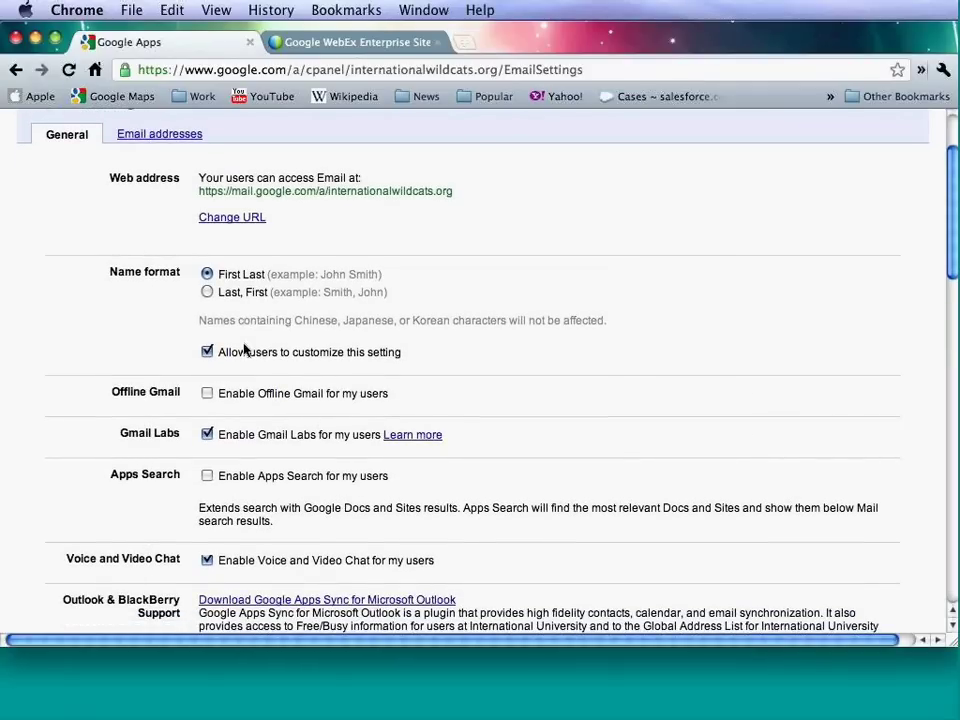
scroll(244, 349, "down", 2)
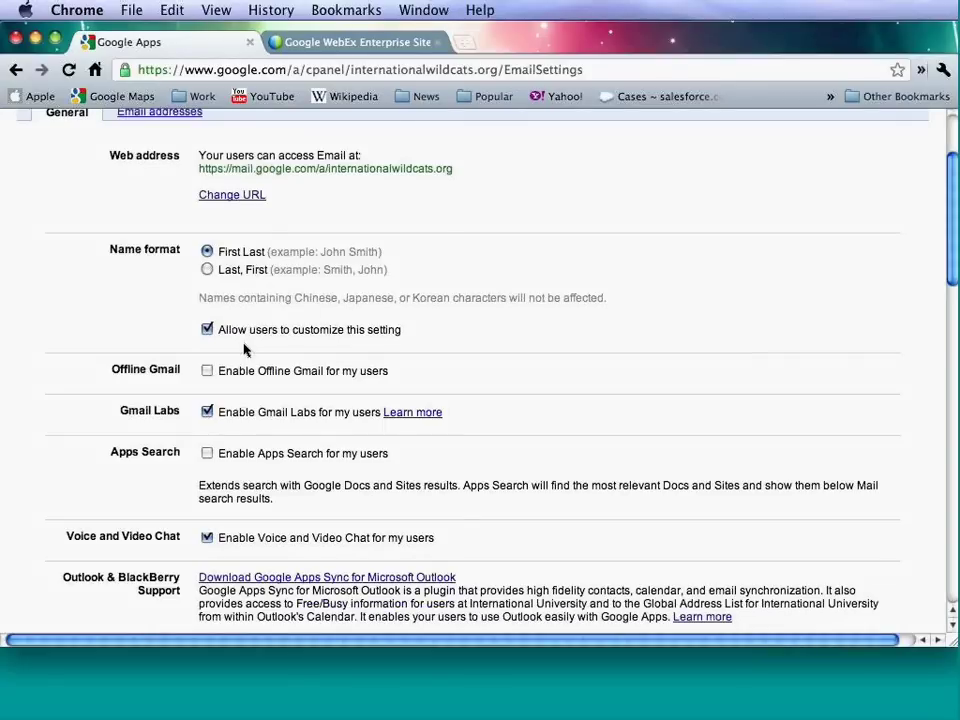
scroll(244, 349, "down", 3)
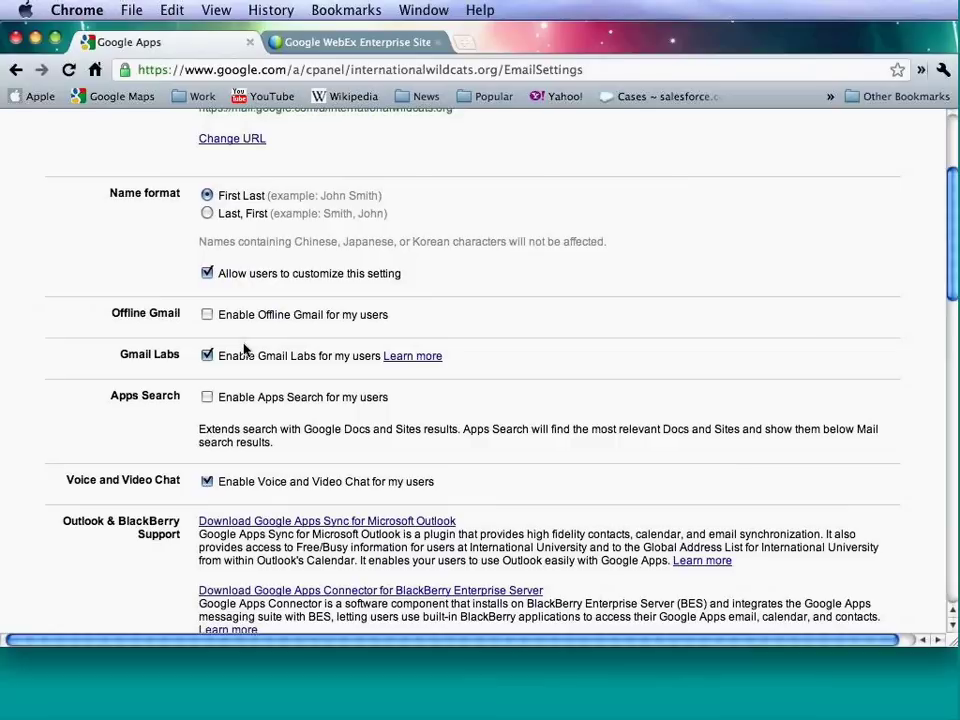
Examine the Offline Gmail, Gmail Labs, Apps Search and Voice and Video Chat options.
scroll(244, 349, "down", 2)
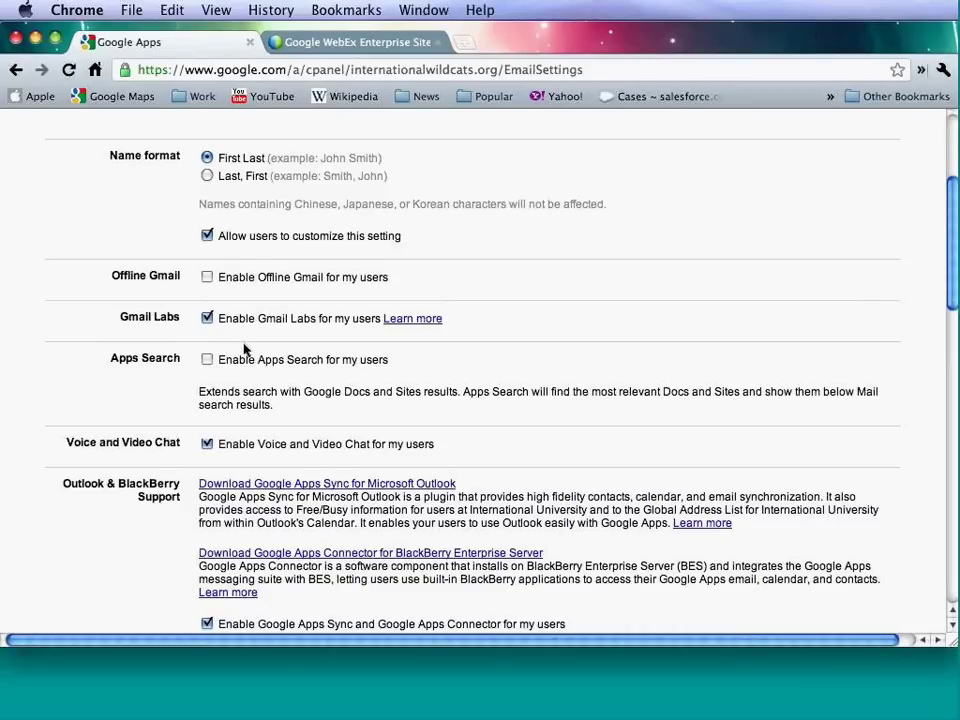
scroll(213, 321, "down", 1)
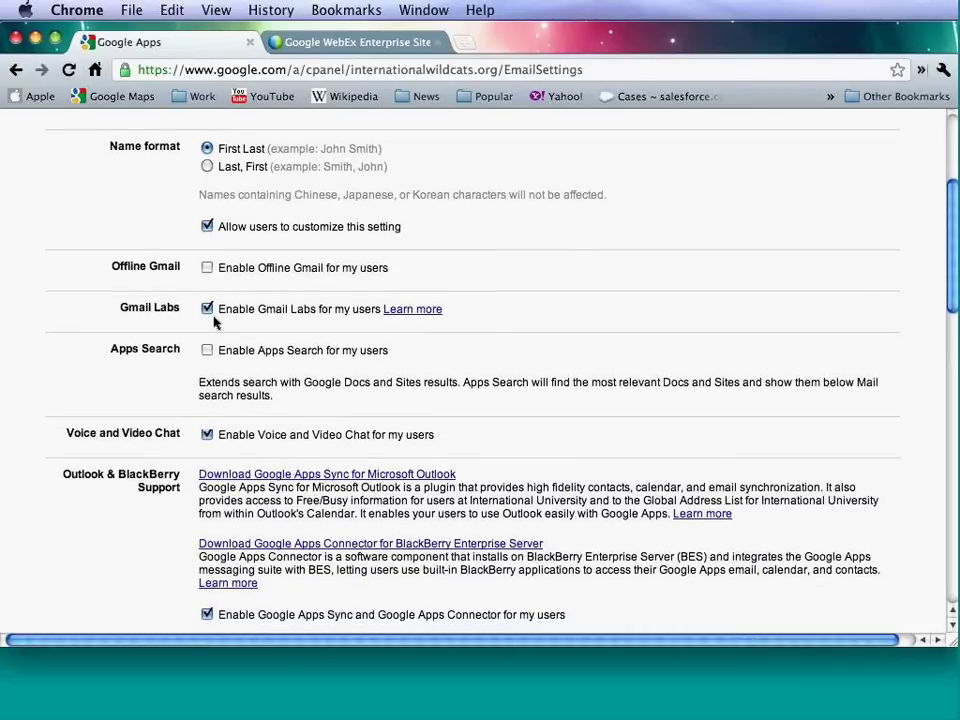
scroll(213, 321, "down", 2)
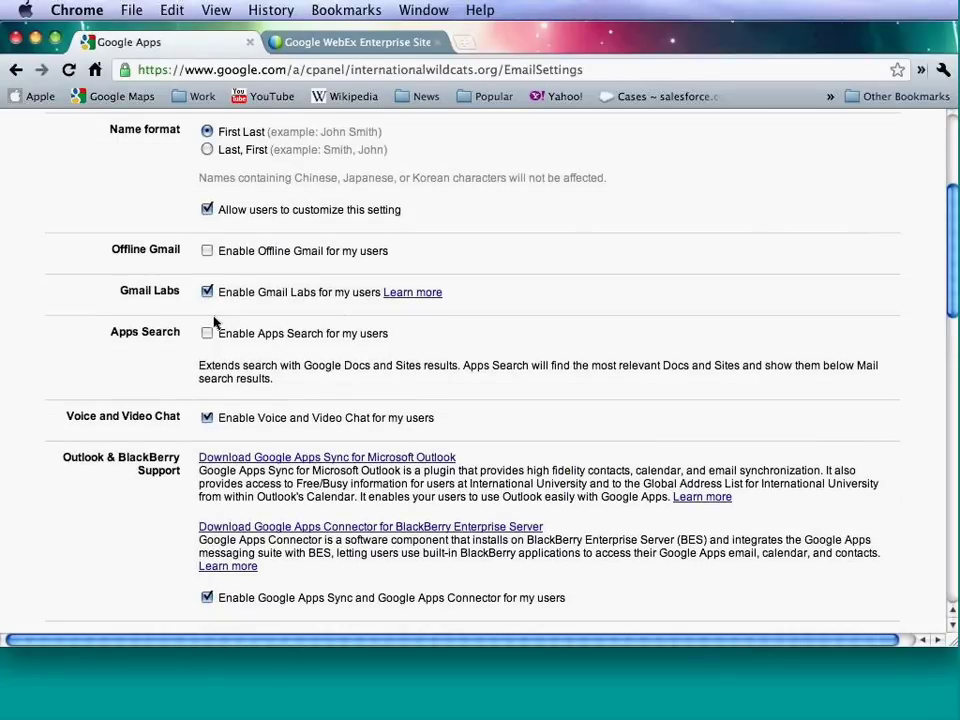
scroll(213, 321, "down", 2)
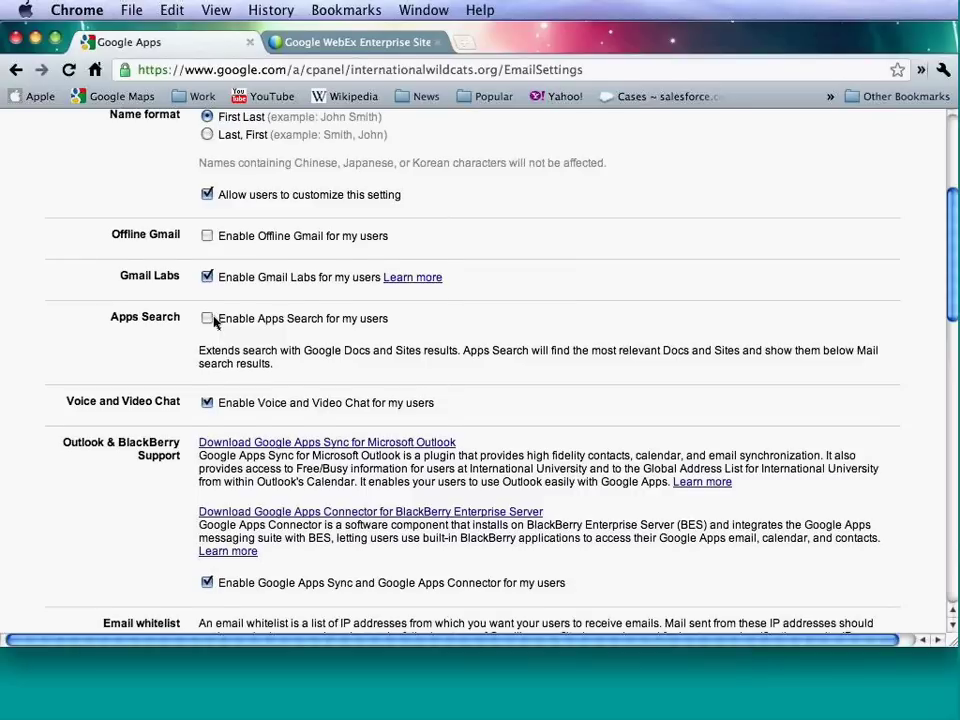
scroll(213, 321, "down", 1)
scroll(213, 321, "down", 1)
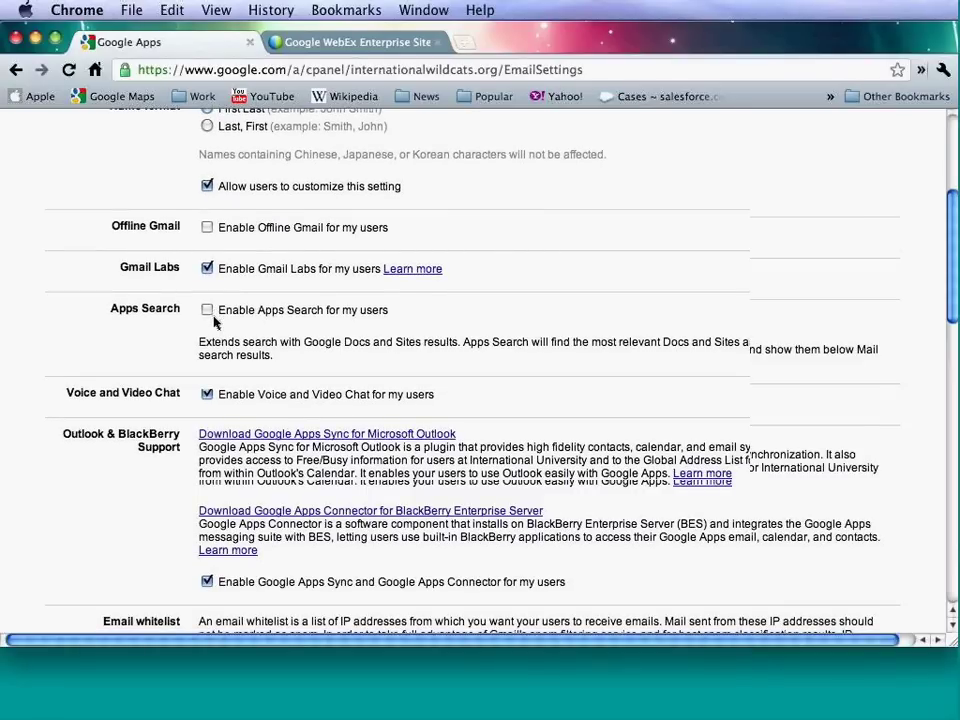
scroll(213, 321, "down", 1)
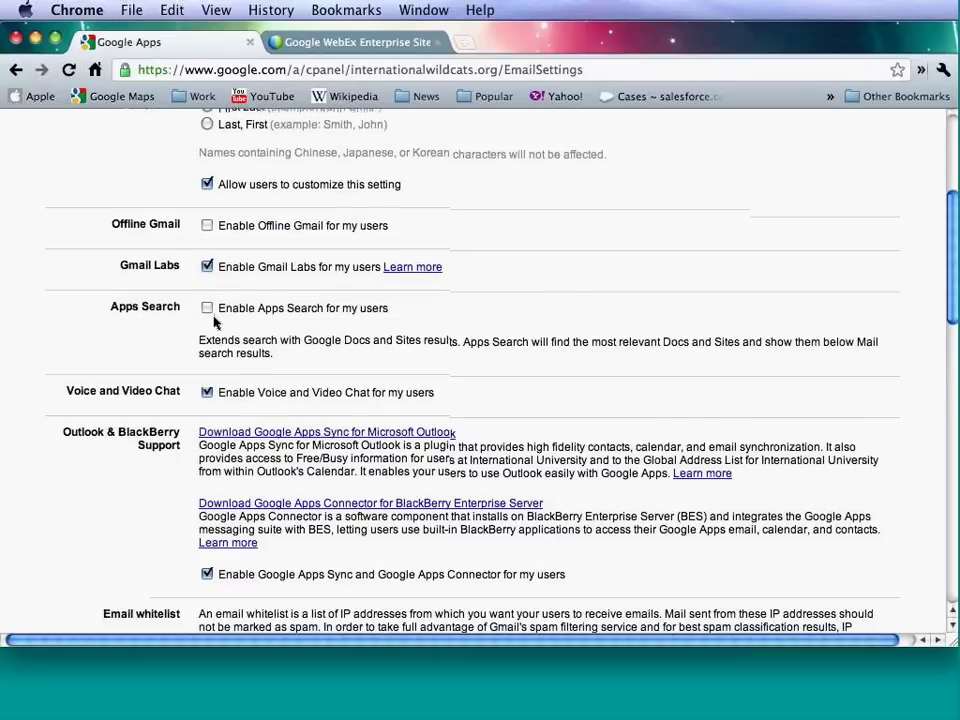
scroll(213, 321, "down", 1)
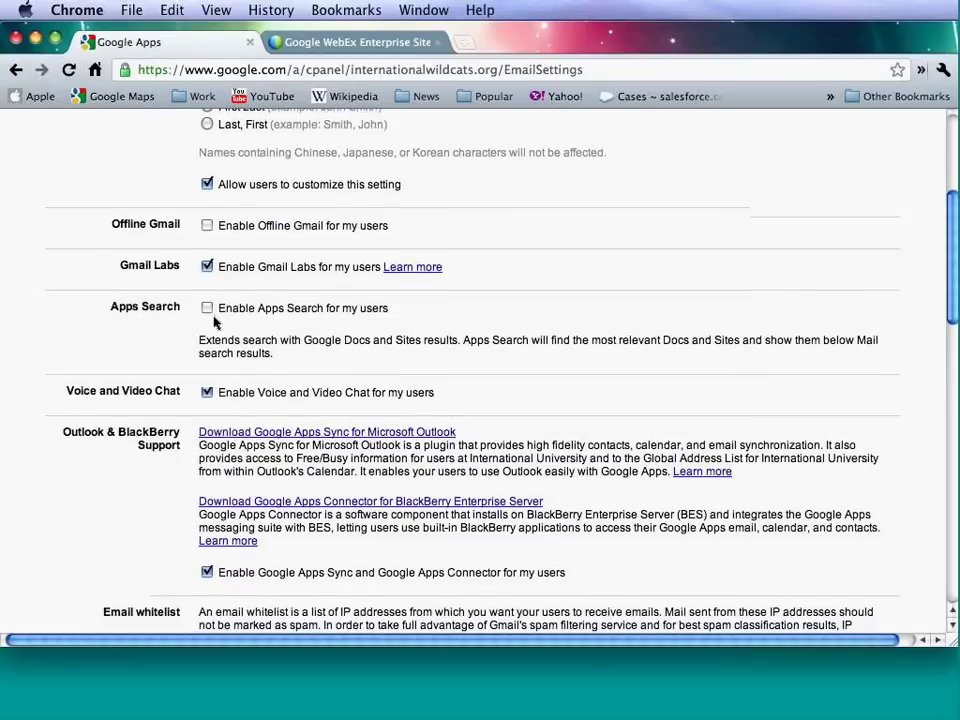
scroll(213, 321, "down", 1)
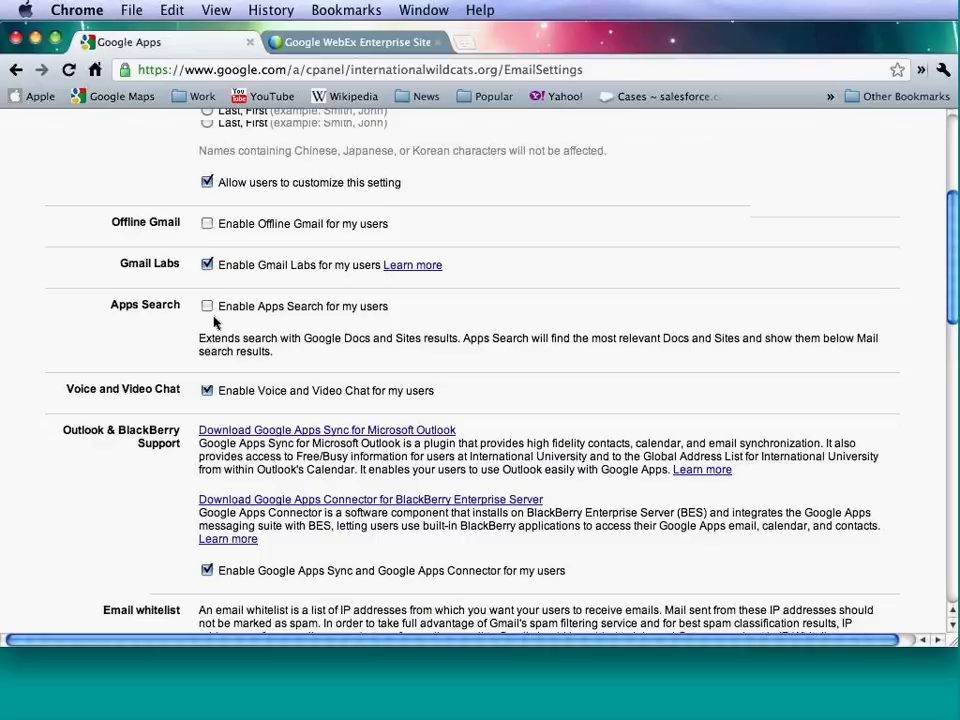
scroll(213, 322, "down", 1)
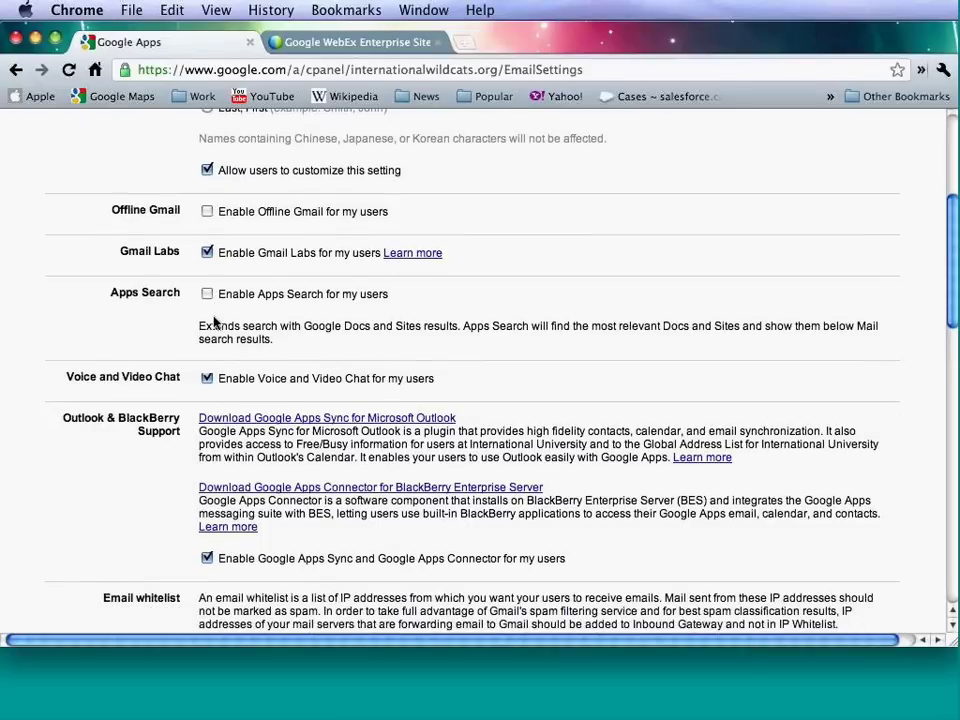
scroll(214, 321, "down", 1)
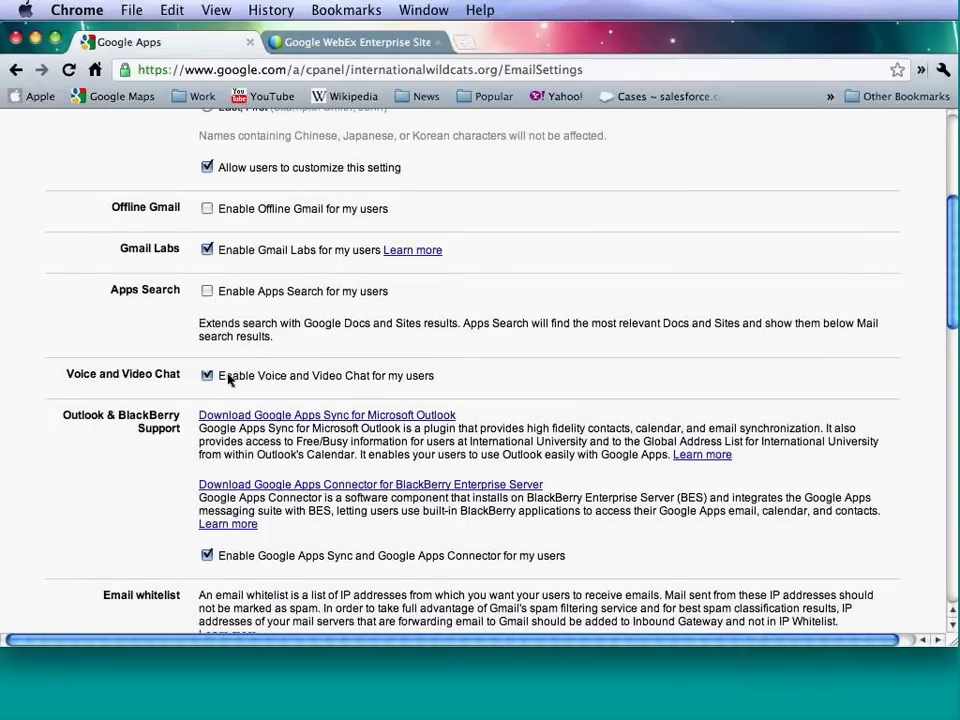
scroll(228, 379, "down", 1)
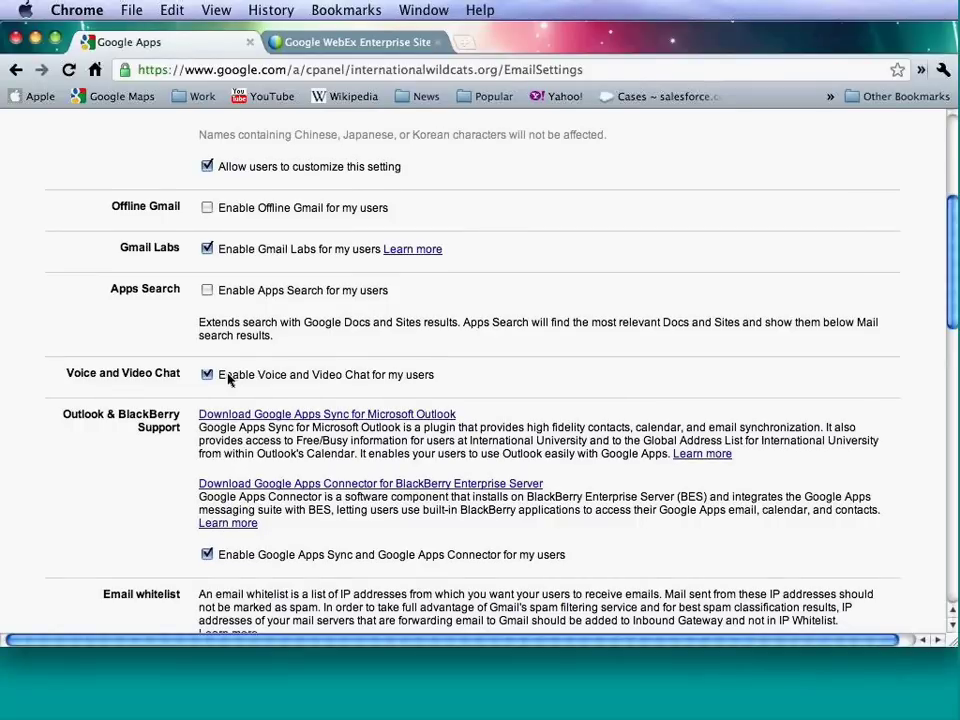
Examine the Outlook & BlackBerry Support section, covering Google Apps Sync and Google Apps Connector.
scroll(228, 379, "down", 3)
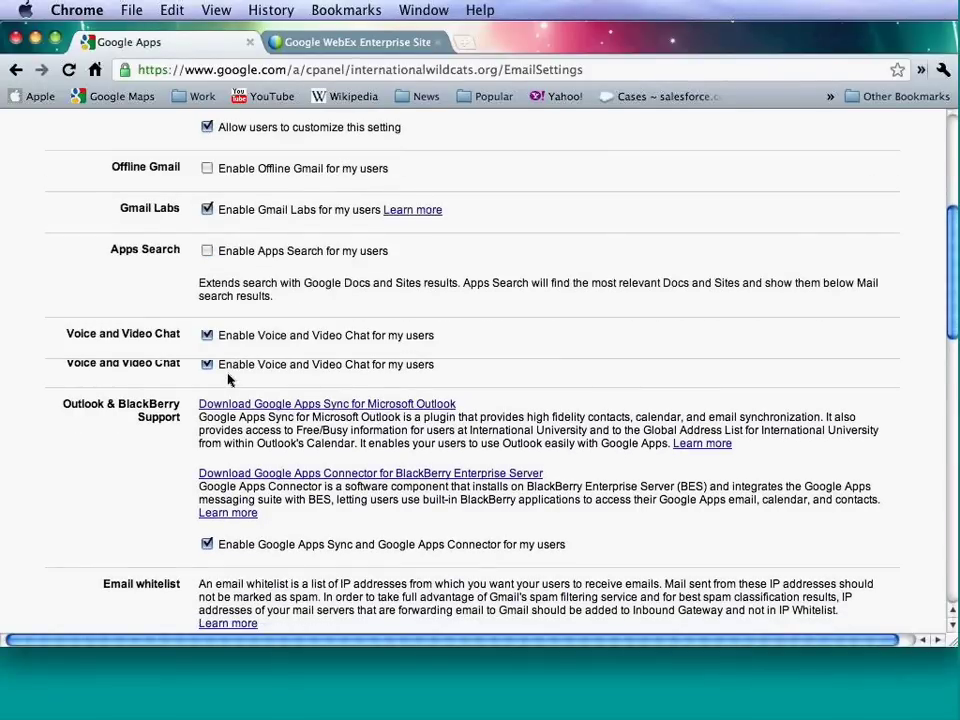
scroll(228, 379, "down", 2)
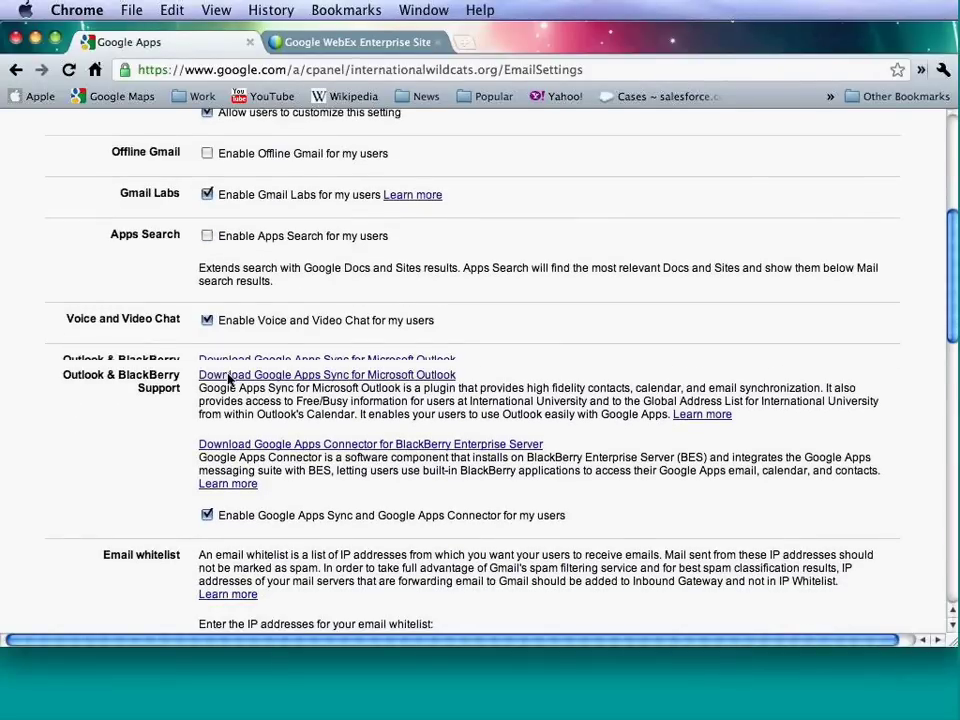
scroll(228, 379, "down", 2)
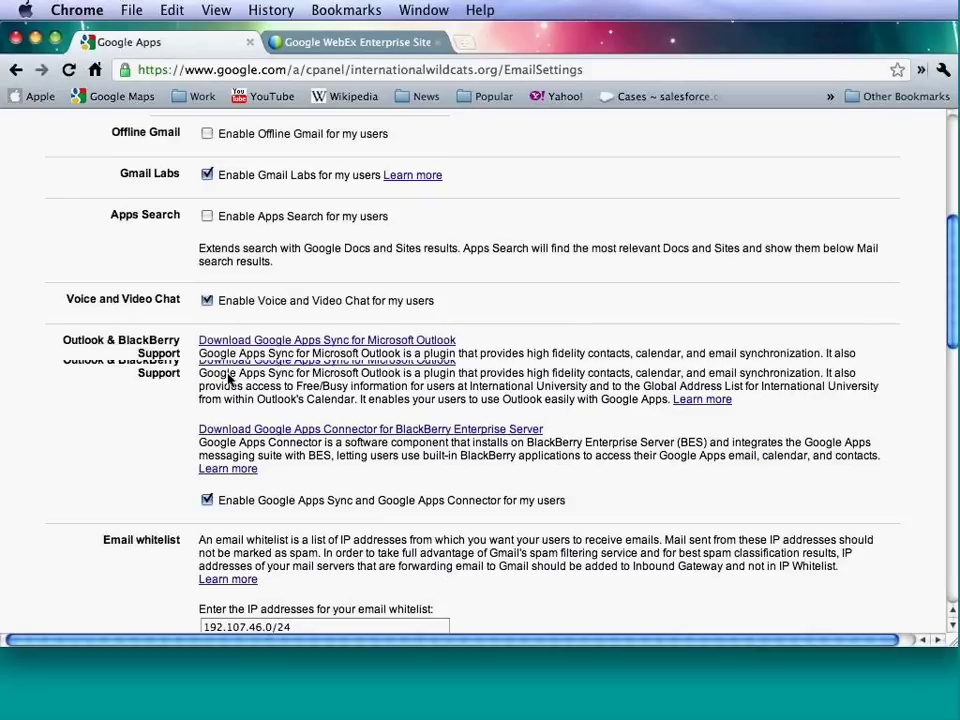
scroll(228, 379, "down", 1)
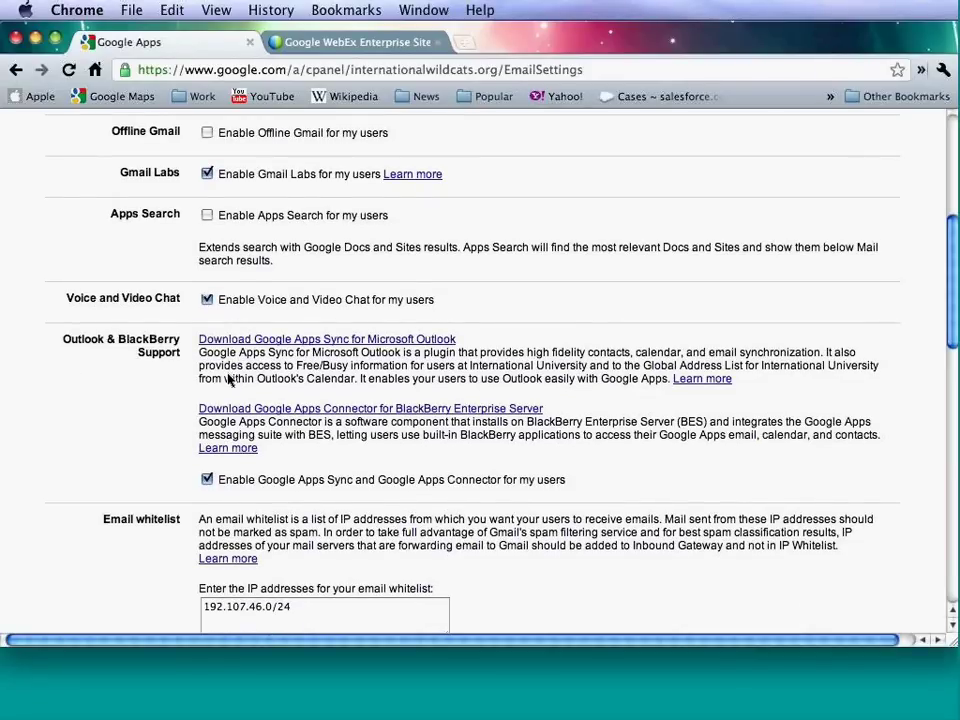
scroll(228, 379, "down", 1)
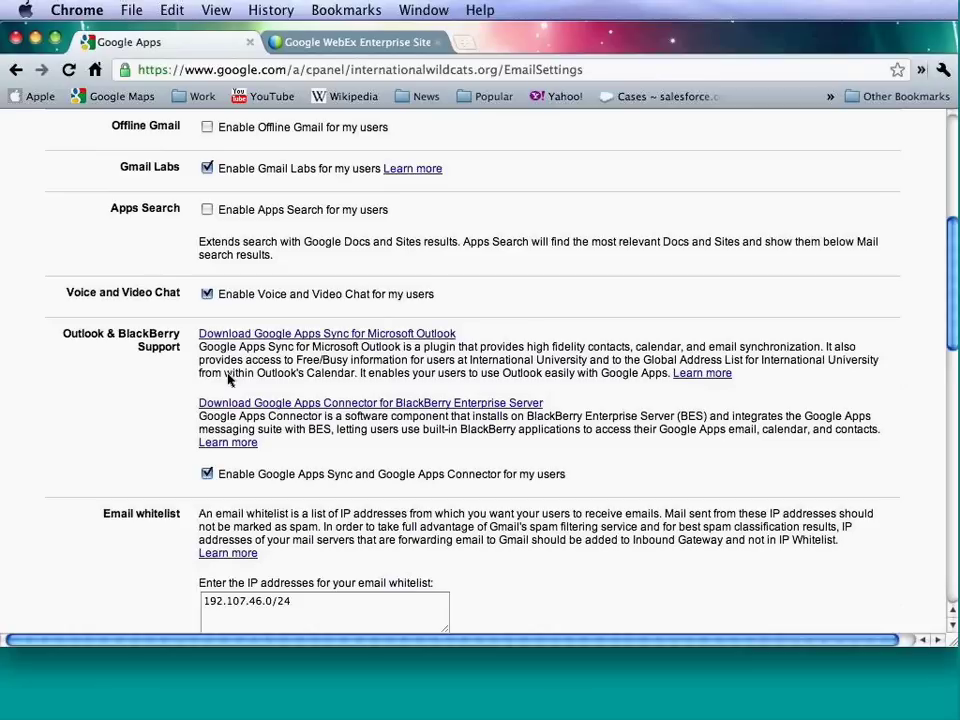
scroll(228, 379, "down", 1)
scroll(349, 437, "down", 1)
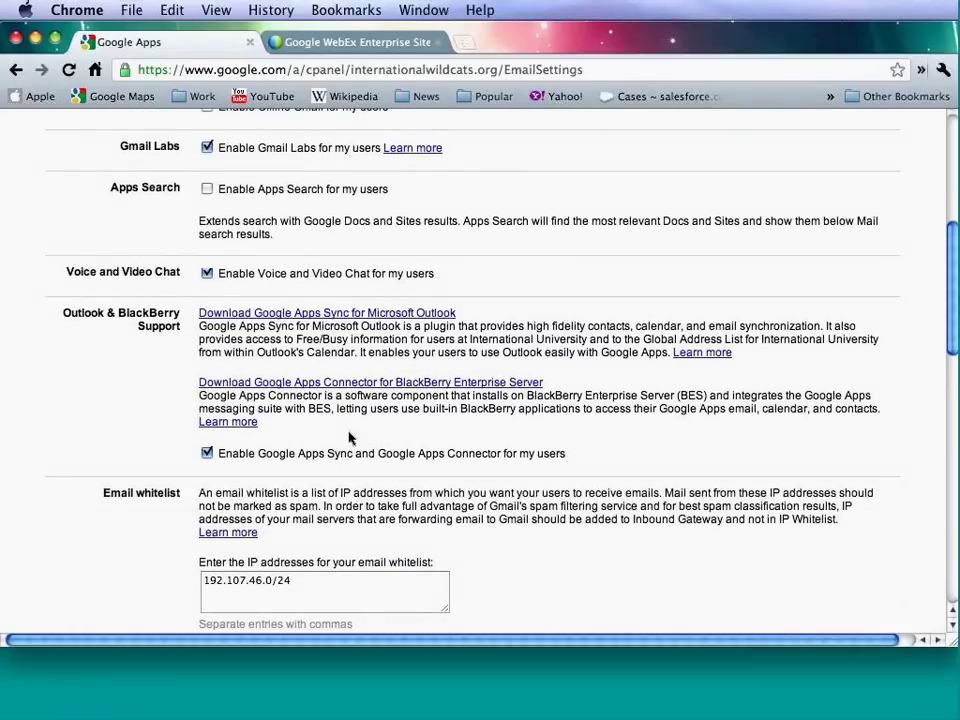
scroll(349, 437, "down", 3)
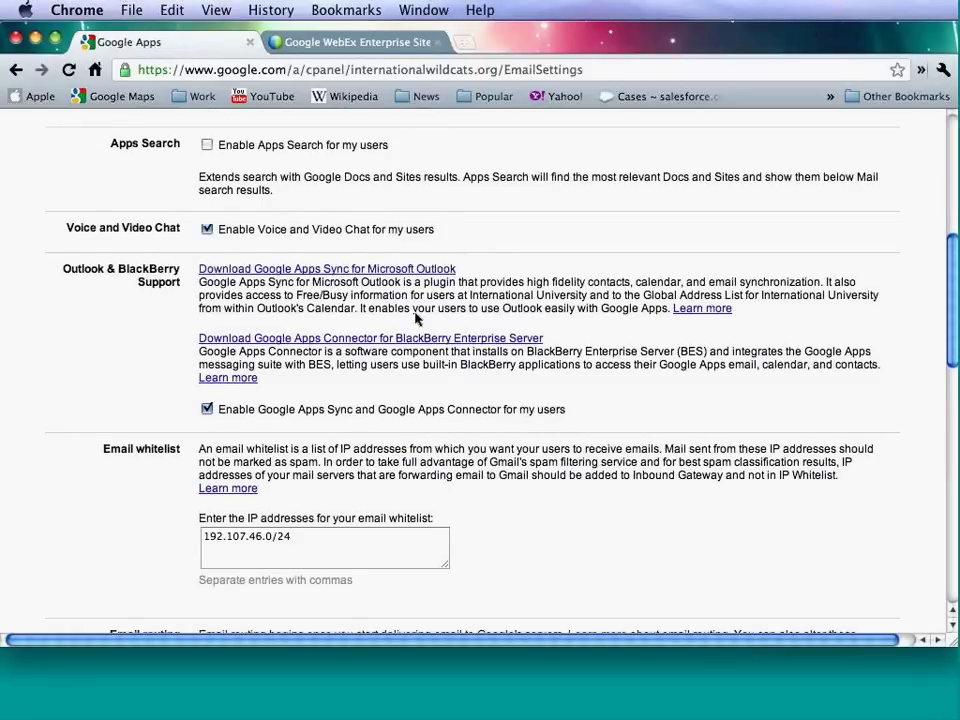
scroll(418, 318, "down", 1)
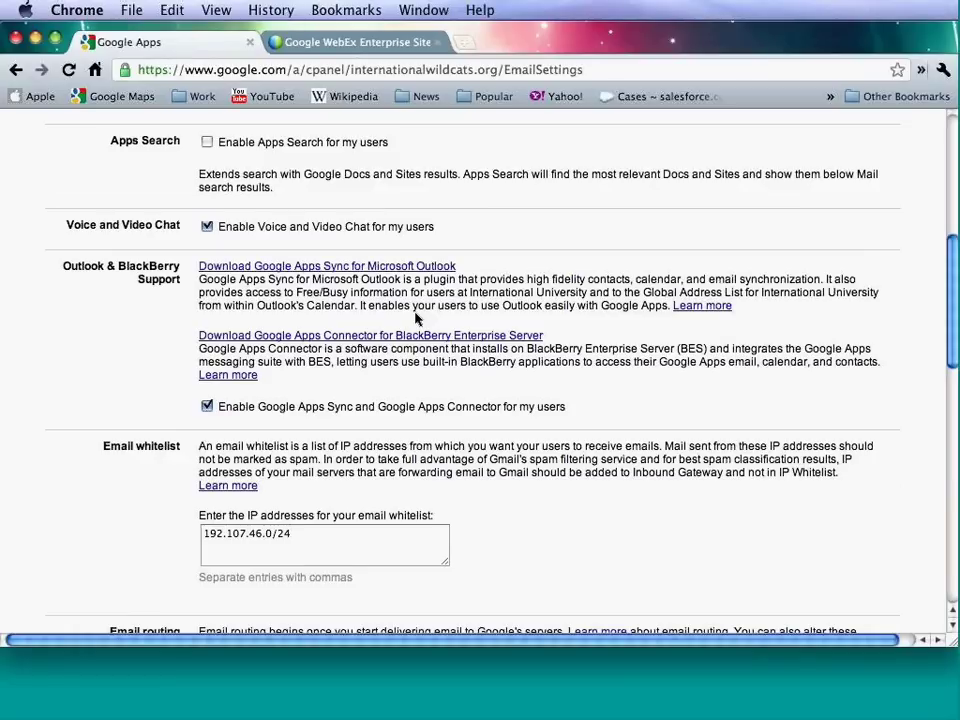
Examine the Email whitelist section and its field for IP addresses from which users should receive mail.
scroll(418, 318, "down", 5)
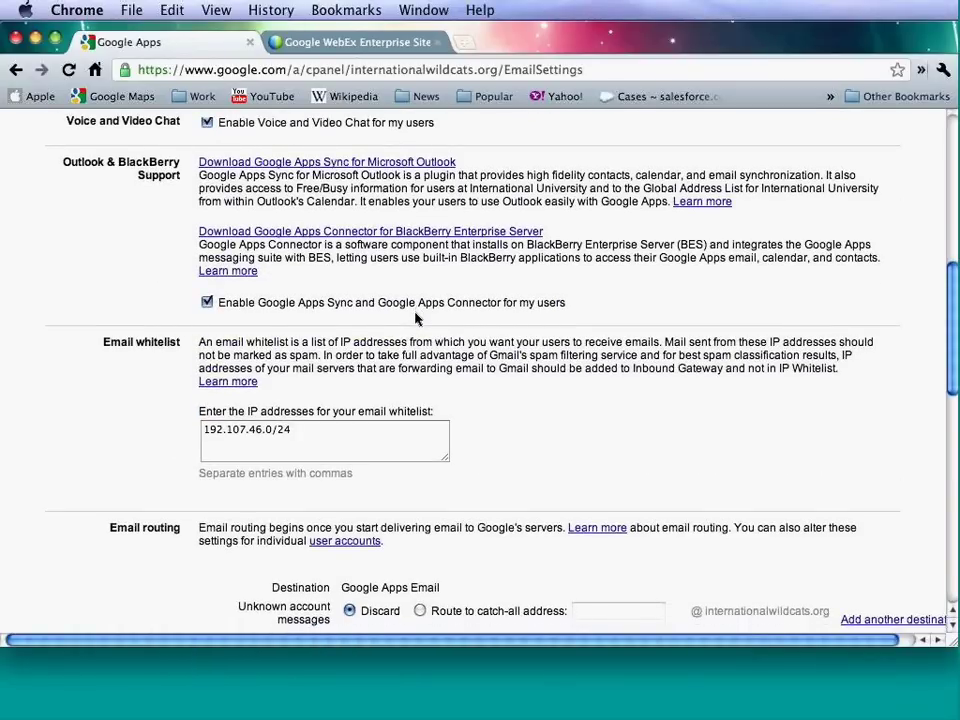
scroll(418, 318, "down", 1)
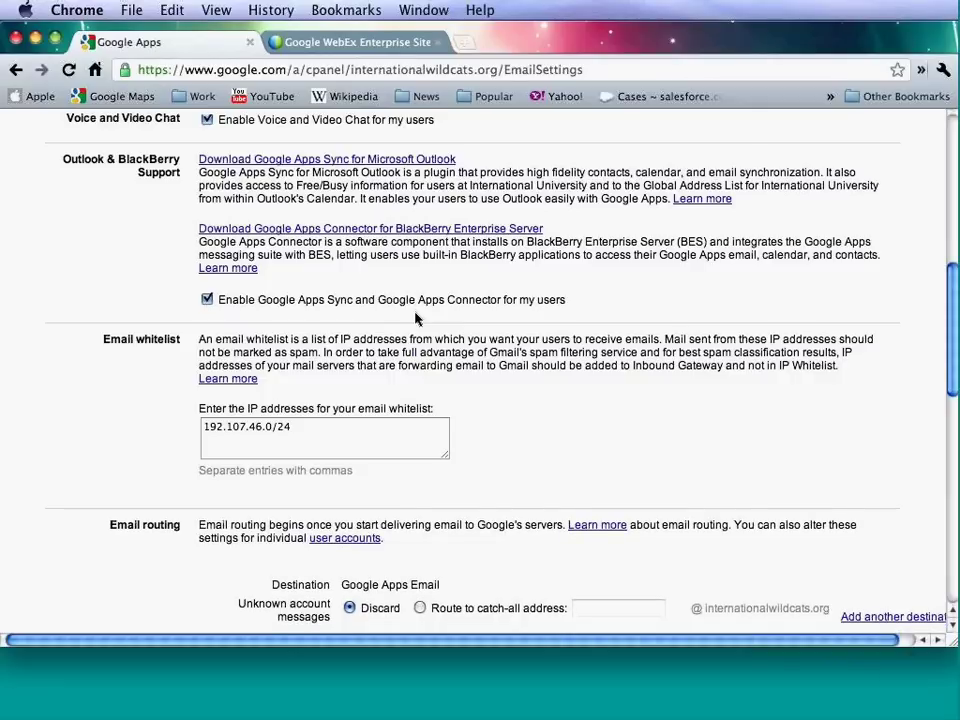
scroll(418, 318, "down", 2)
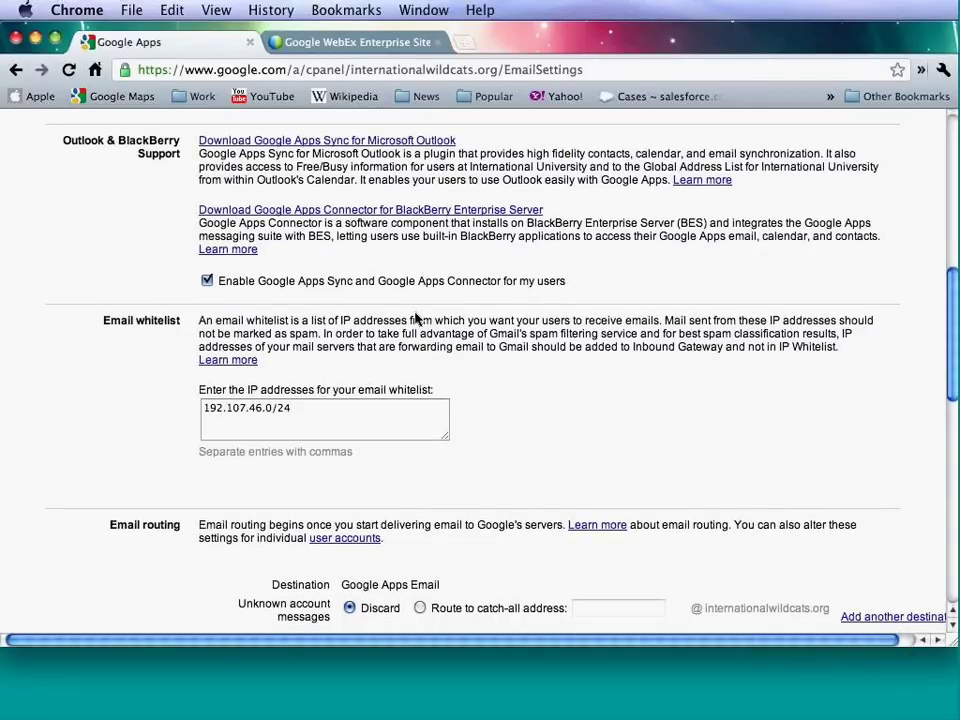
scroll(418, 318, "down", 1)
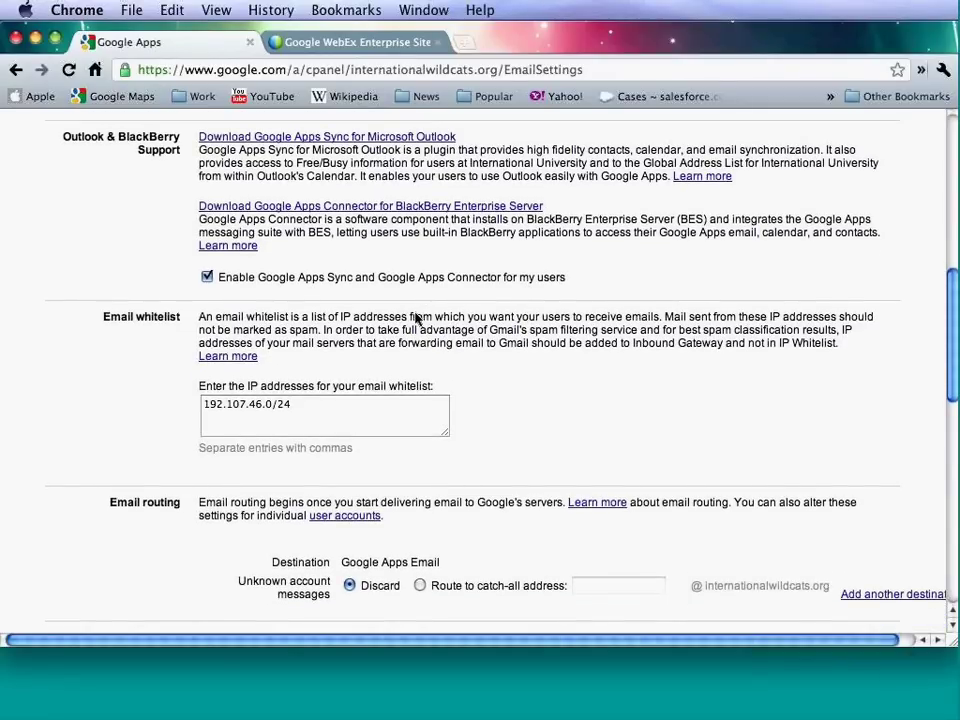
scroll(418, 318, "down", 3)
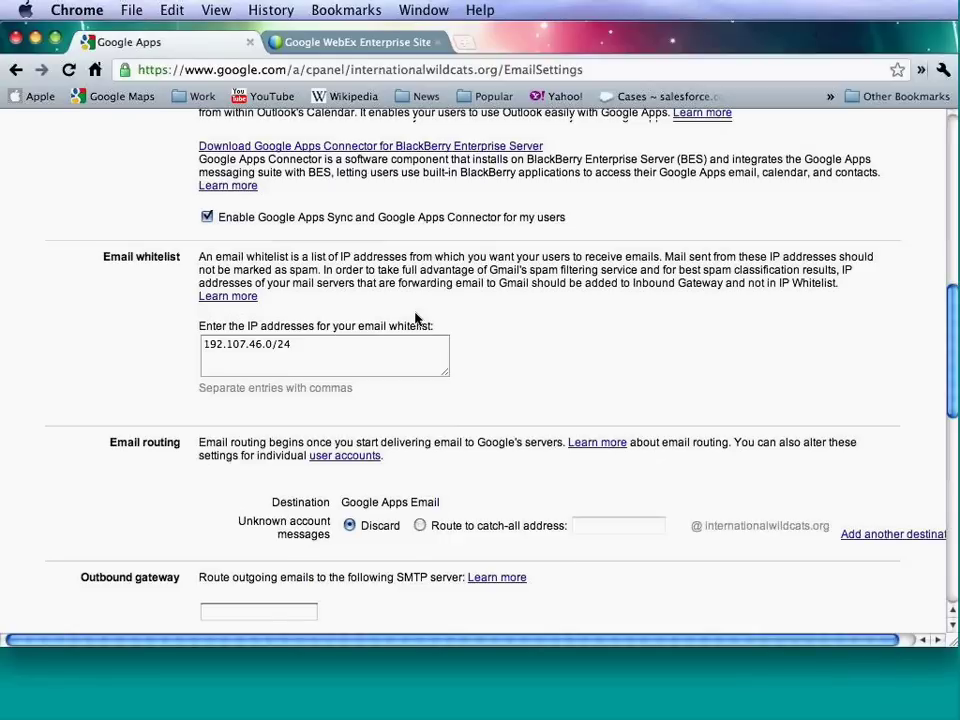
scroll(418, 318, "down", 1)
scroll(418, 318, "down", 1)
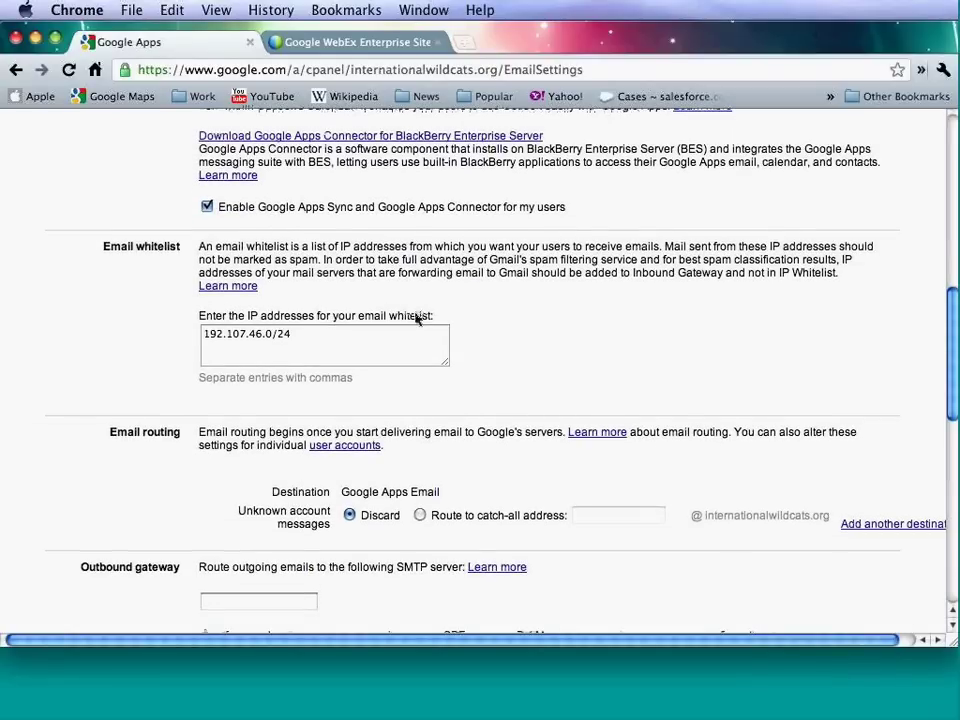
scroll(418, 318, "down", 1)
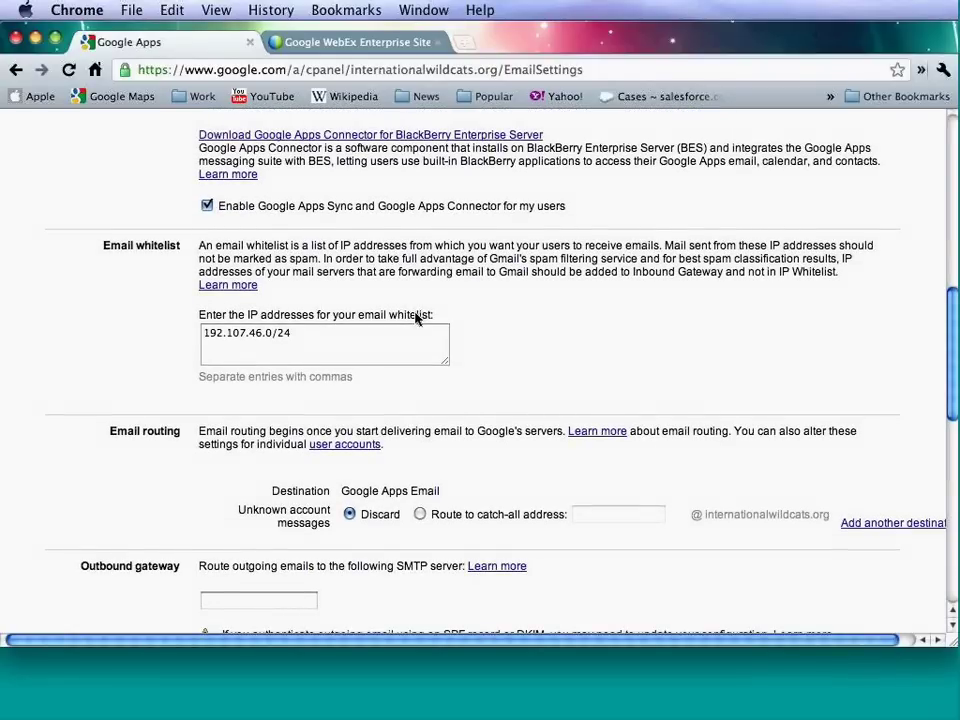
Add another destination under Email routing to bring up its SMTP envelope, account delivery and bounce notification options.
scroll(418, 318, "down", 2)
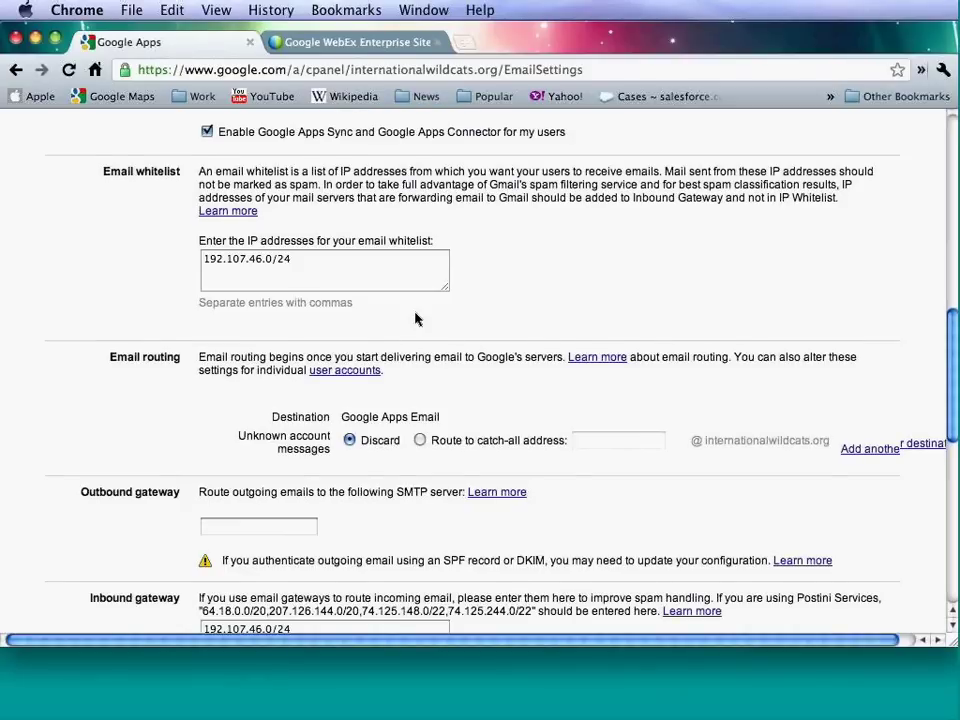
scroll(416, 319, "down", 1)
scroll(416, 319, "down", 1)
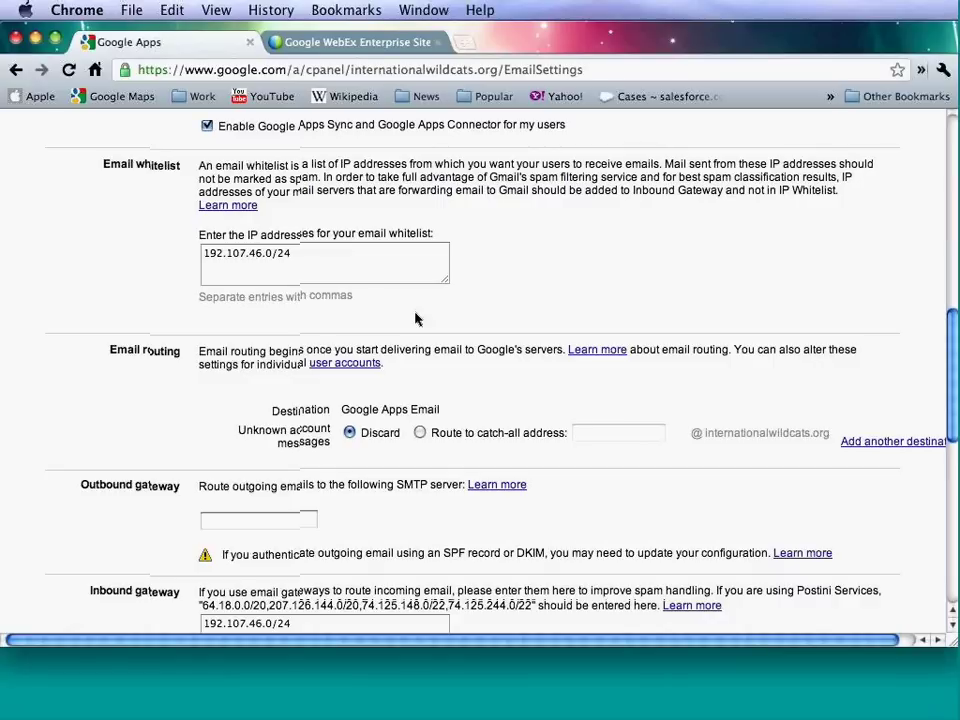
scroll(416, 319, "down", 1)
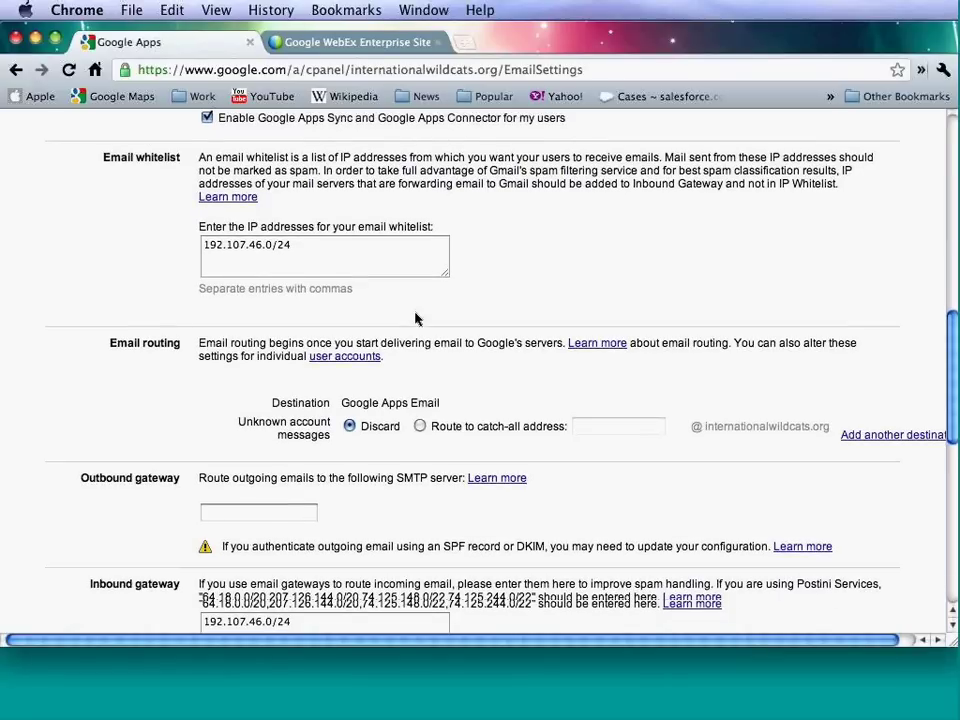
scroll(416, 319, "down", 1)
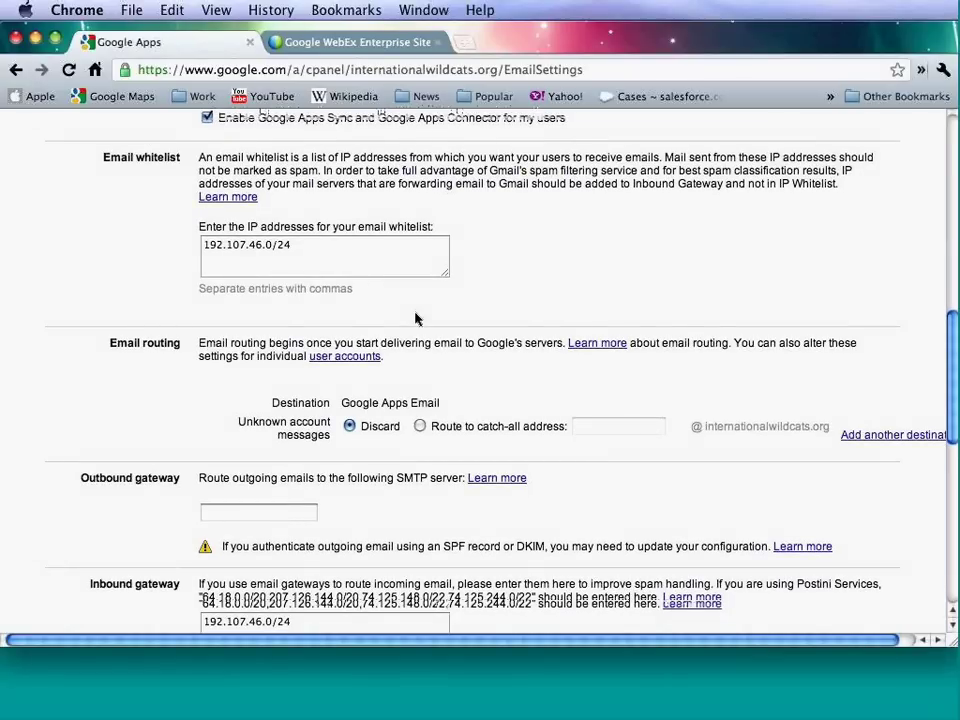
left_click(880, 434)
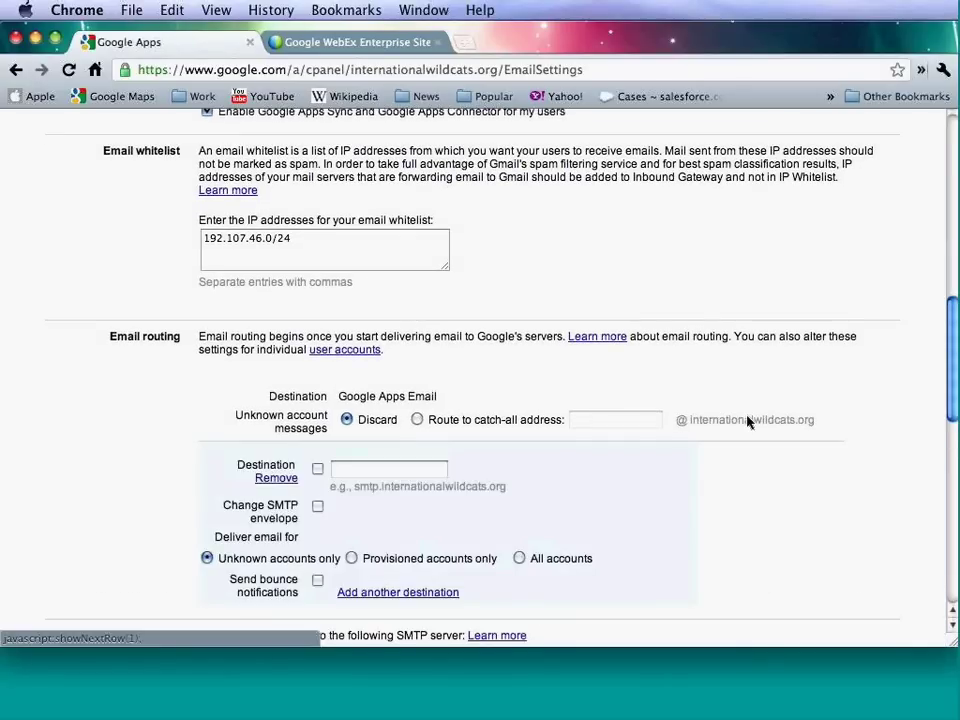
scroll(716, 423, "down", 3)
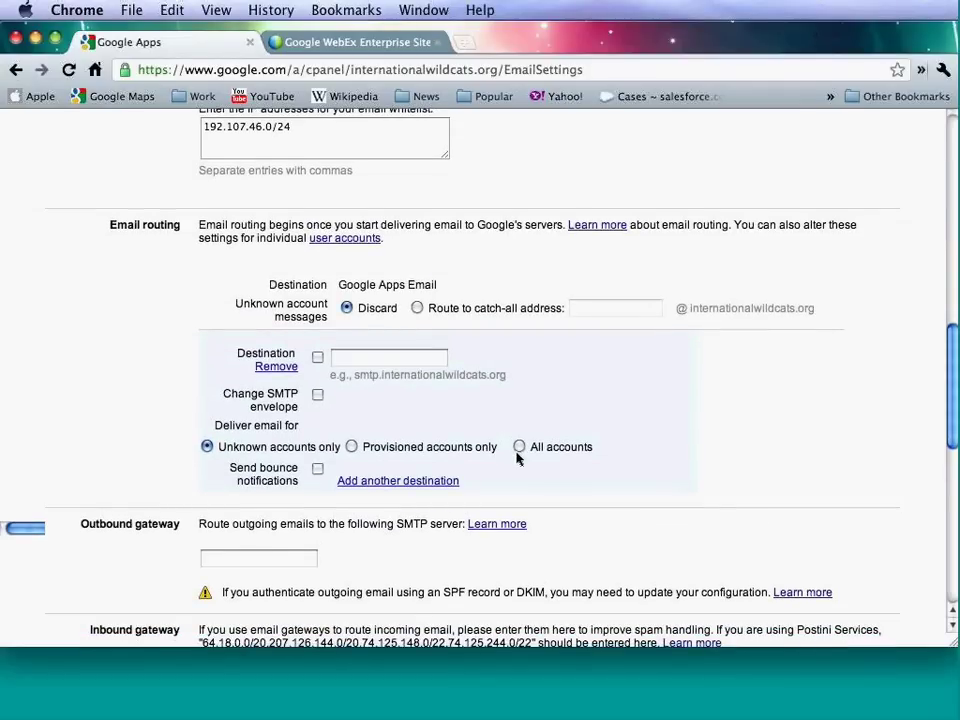
Examine the Outbound gateway setting for routing outgoing emails to an SMTP server.
scroll(517, 458, "down", 2)
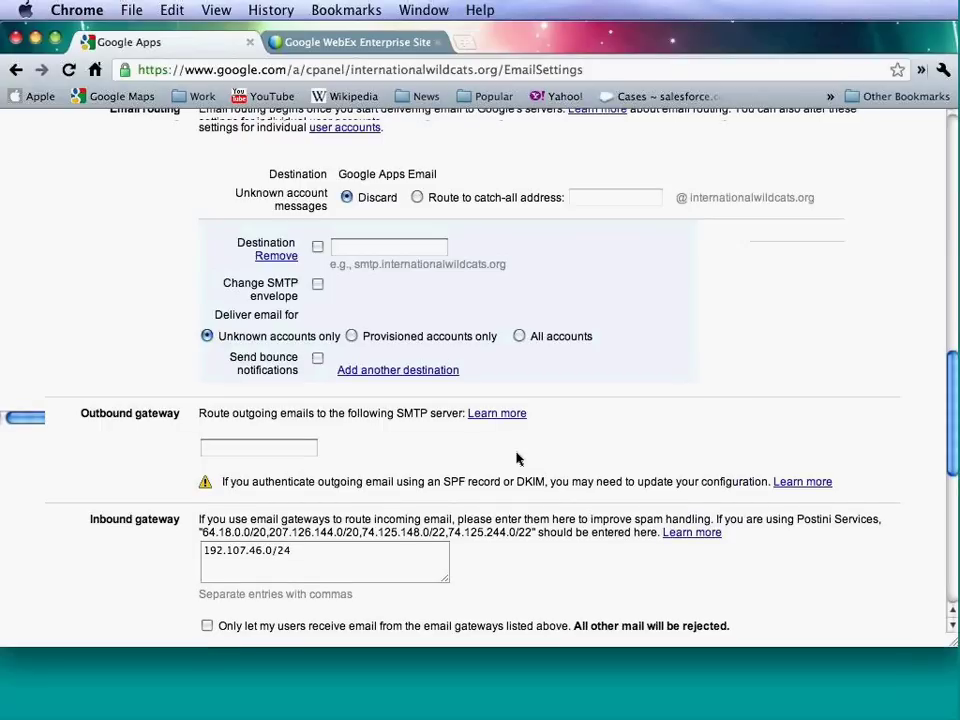
scroll(517, 458, "down", 1)
scroll(517, 458, "down", 2)
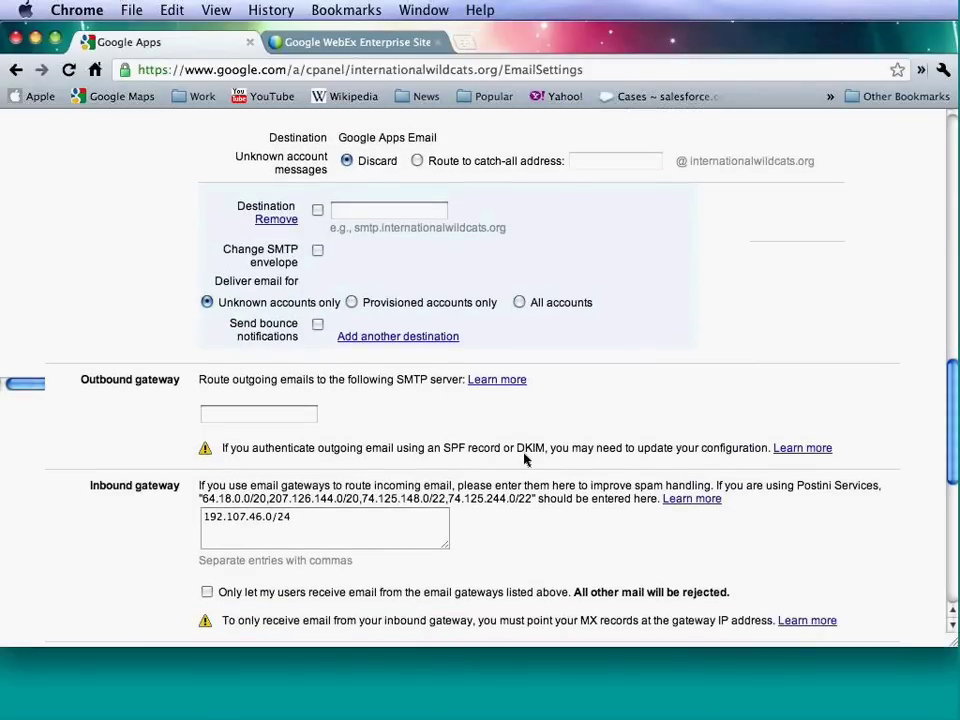
scroll(385, 423, "down", 1)
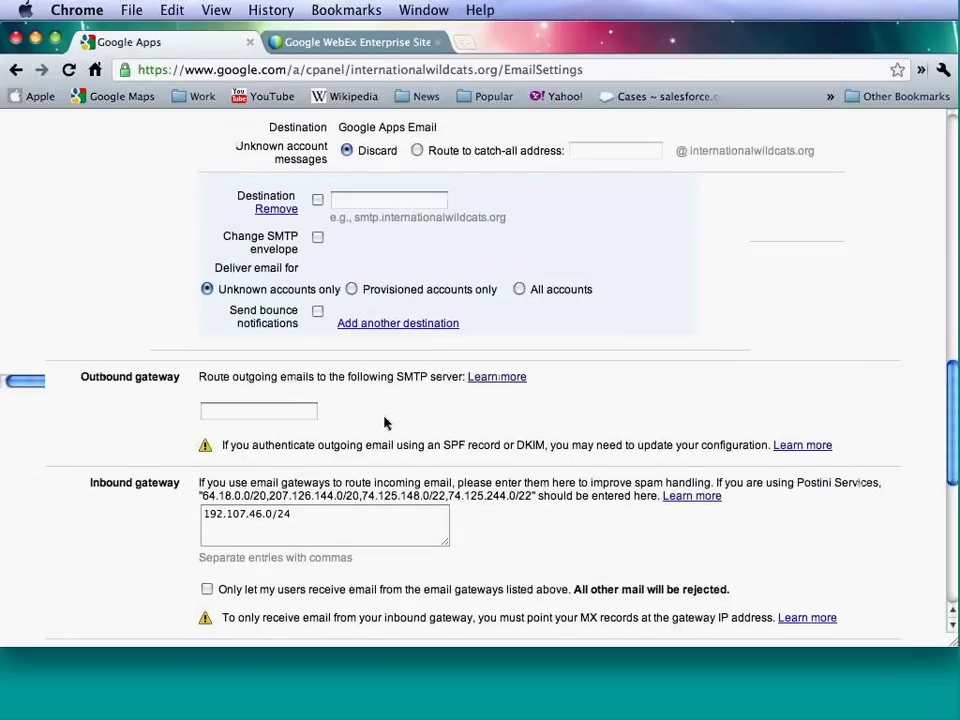
scroll(385, 423, "down", 1)
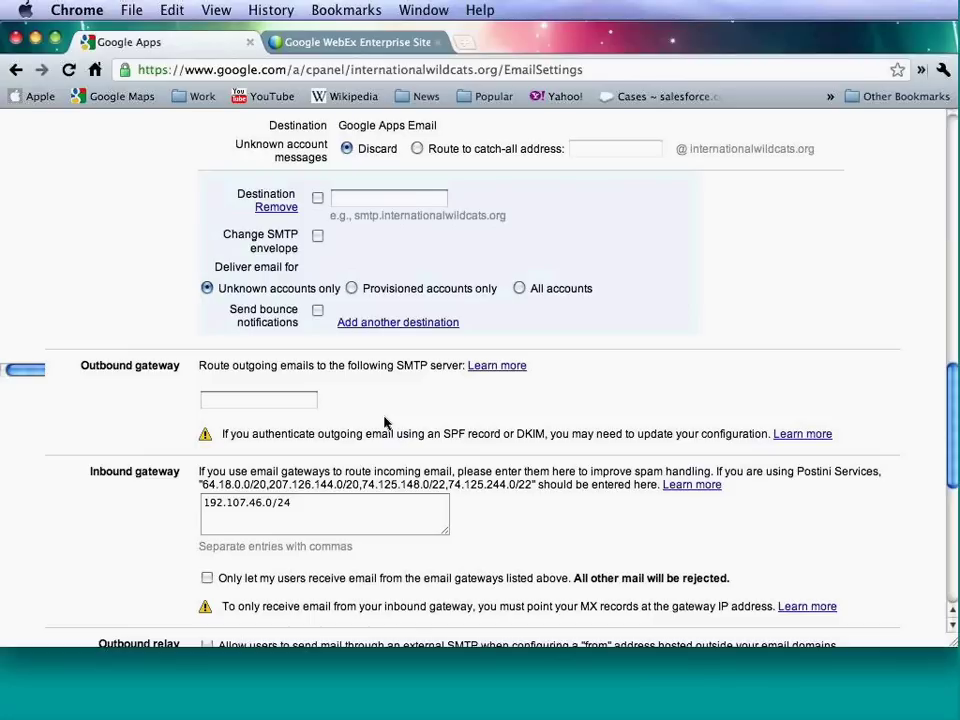
scroll(384, 422, "down", 1)
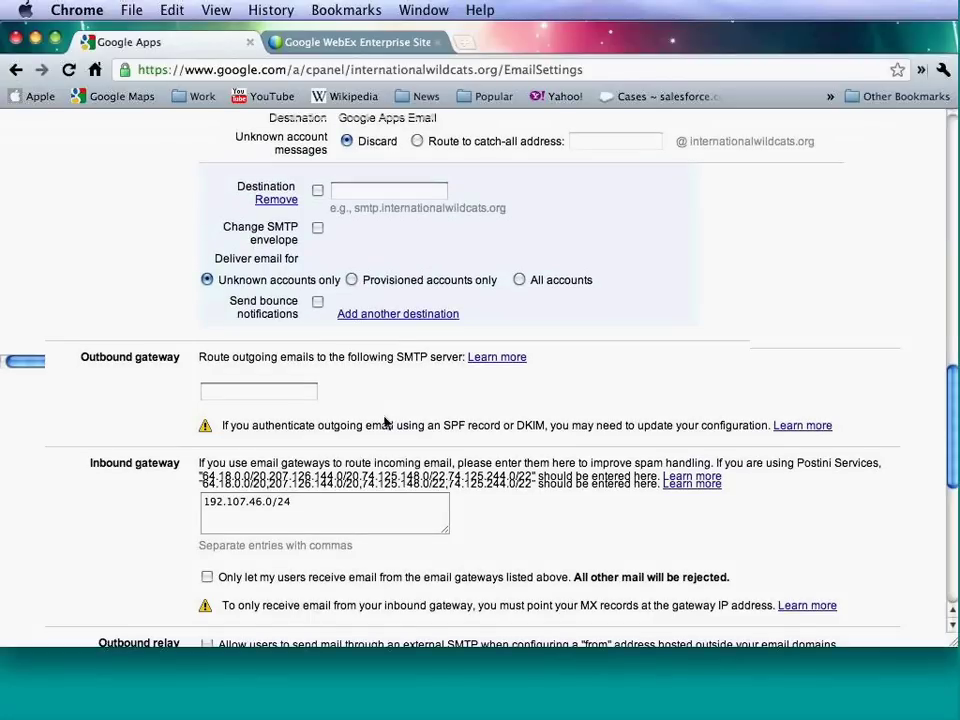
scroll(384, 422, "down", 1)
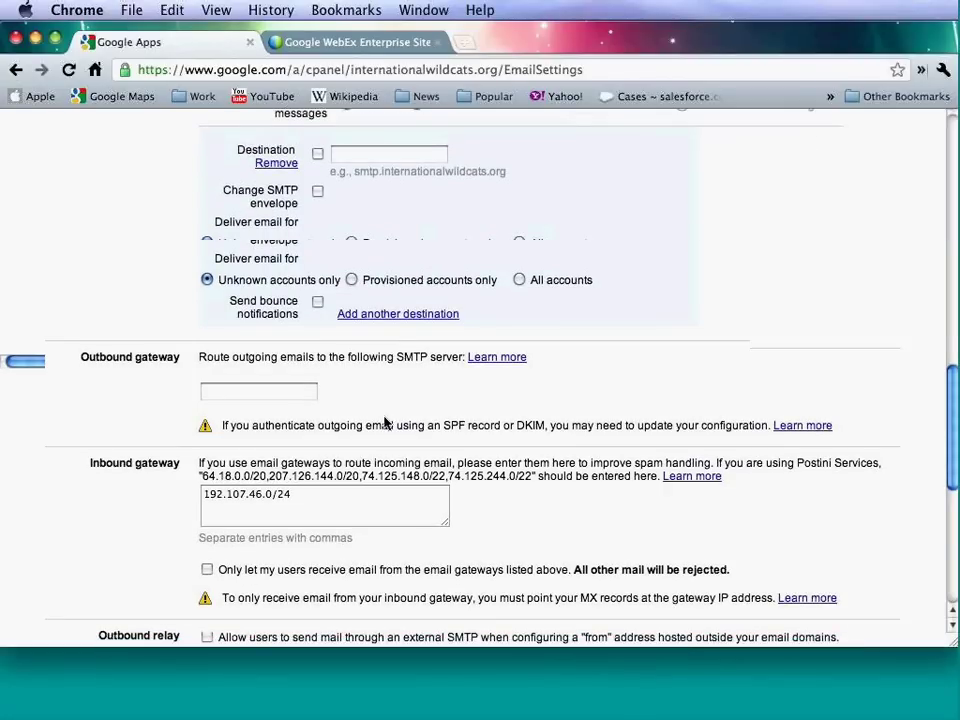
scroll(384, 422, "down", 1)
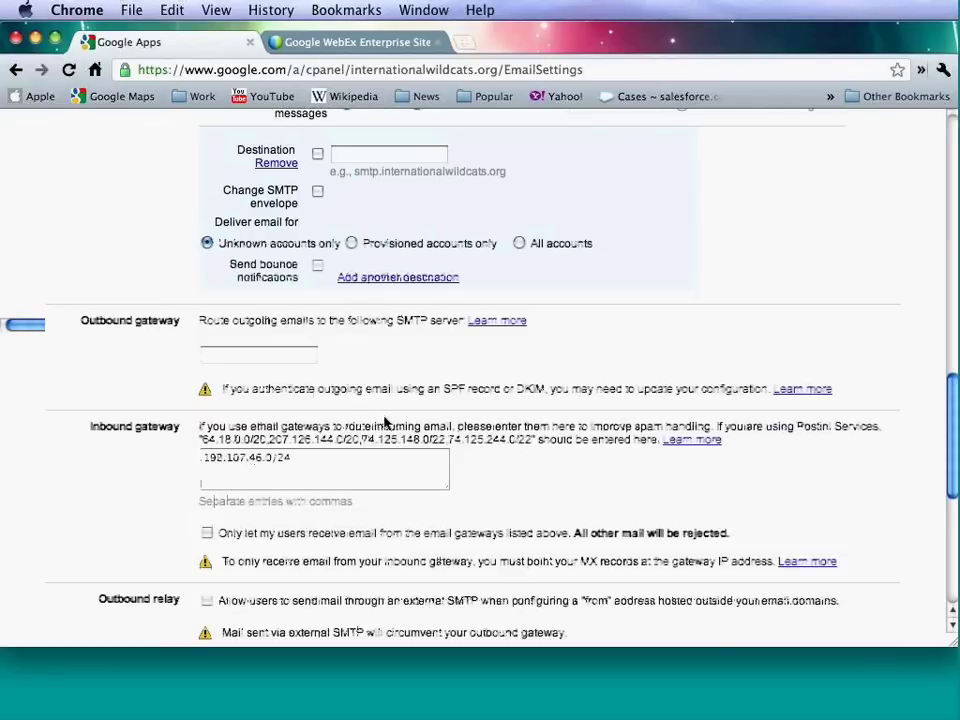
Examine the Inbound gateway section, including the gateway IP list and the option to reject all other mail.
scroll(384, 422, "down", 1)
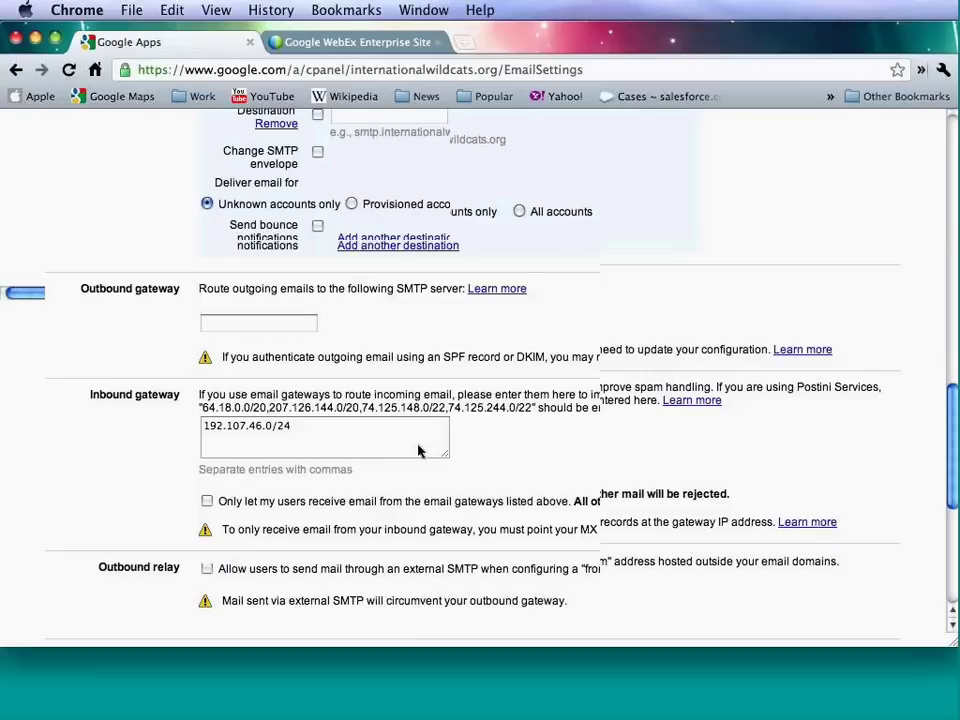
scroll(418, 451, "down", 1)
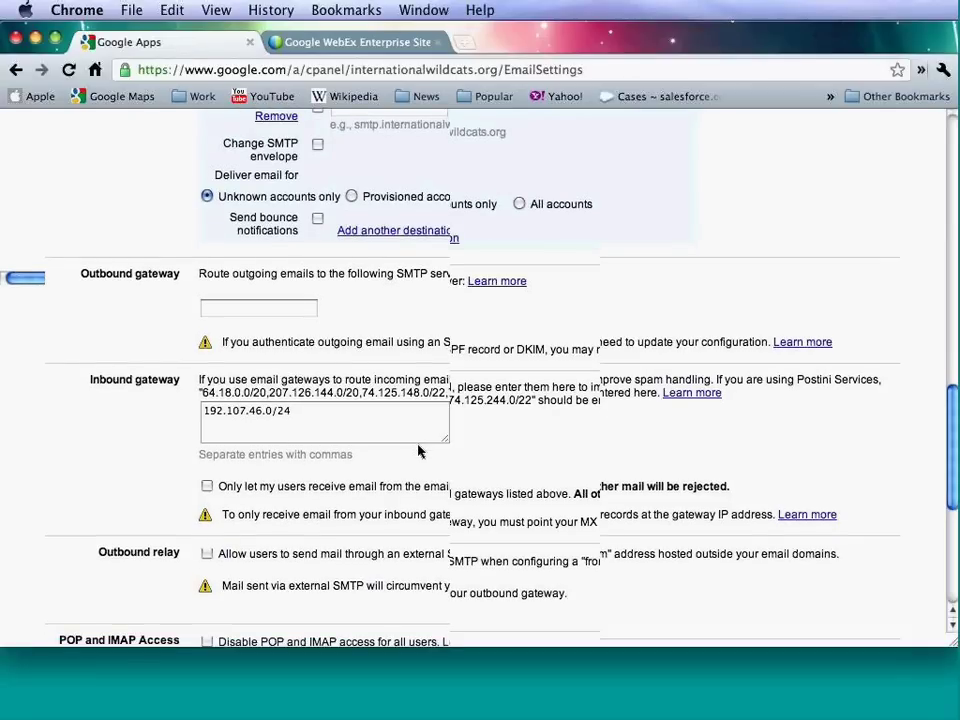
scroll(418, 451, "down", 1)
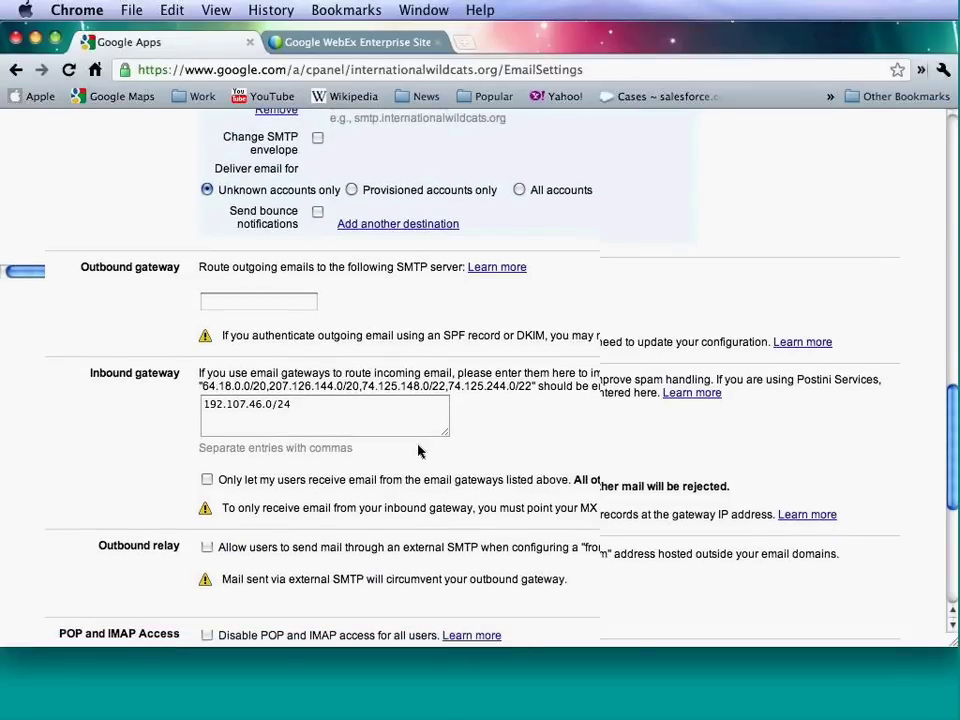
scroll(418, 451, "down", 1)
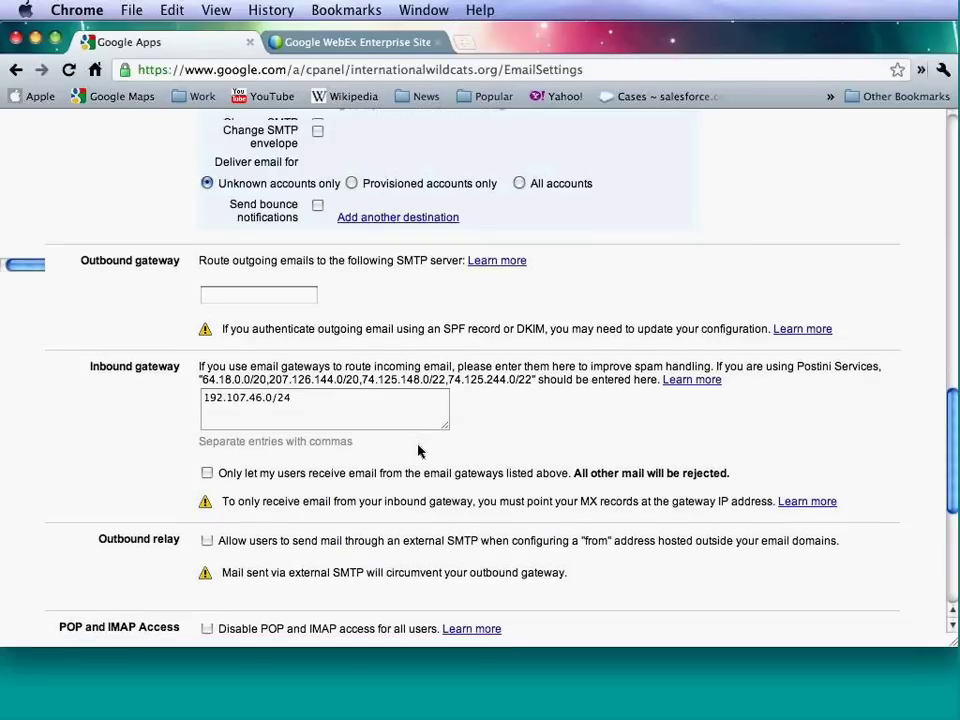
scroll(418, 451, "down", 1)
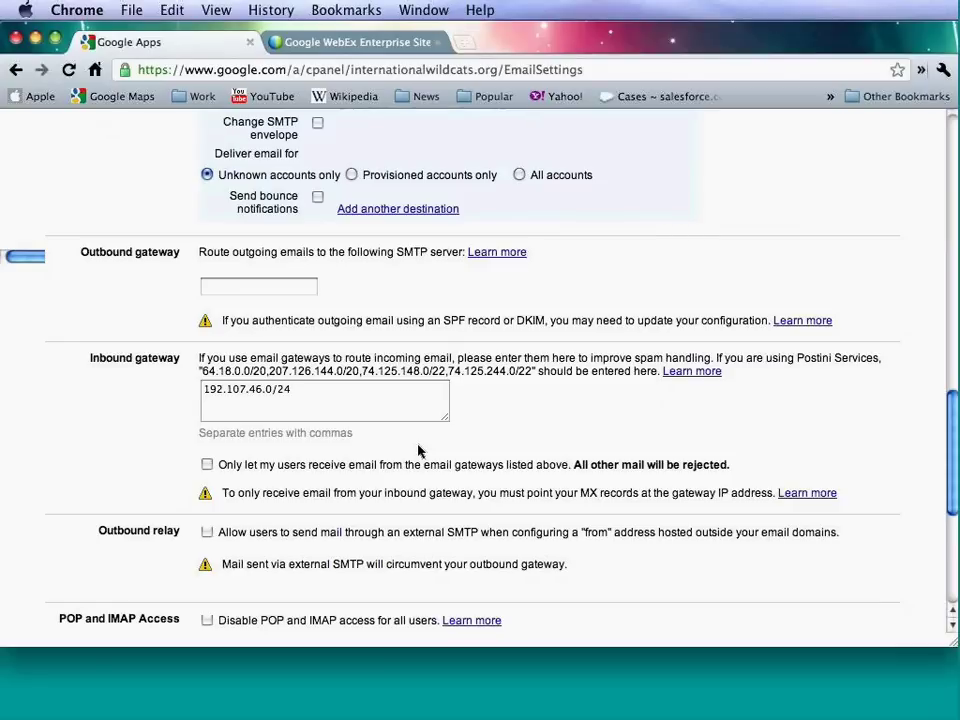
scroll(418, 451, "down", 2)
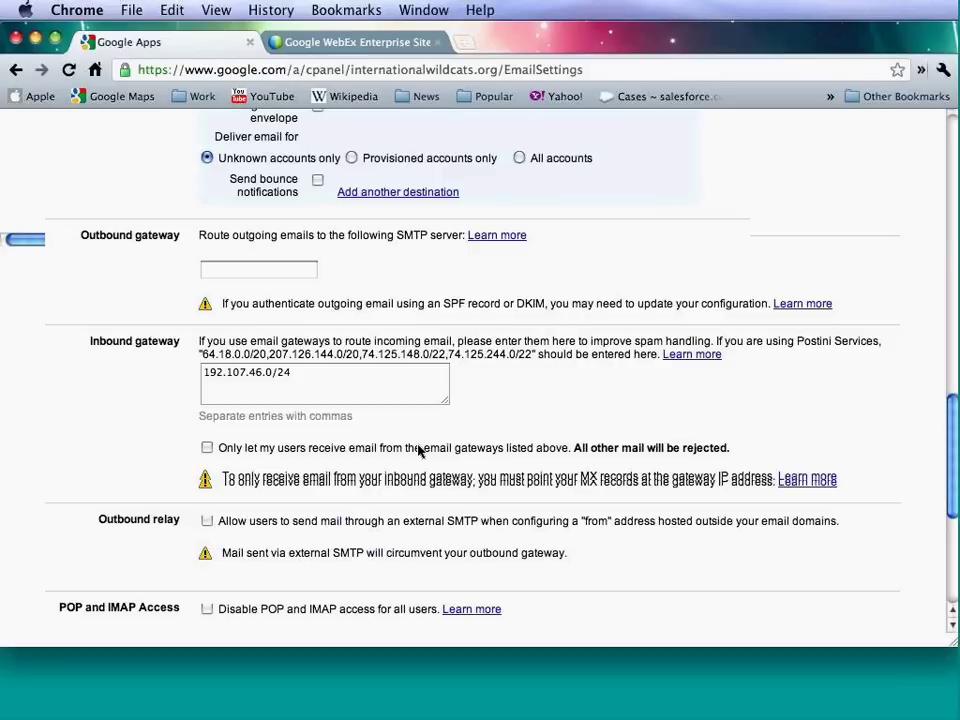
scroll(418, 451, "down", 1)
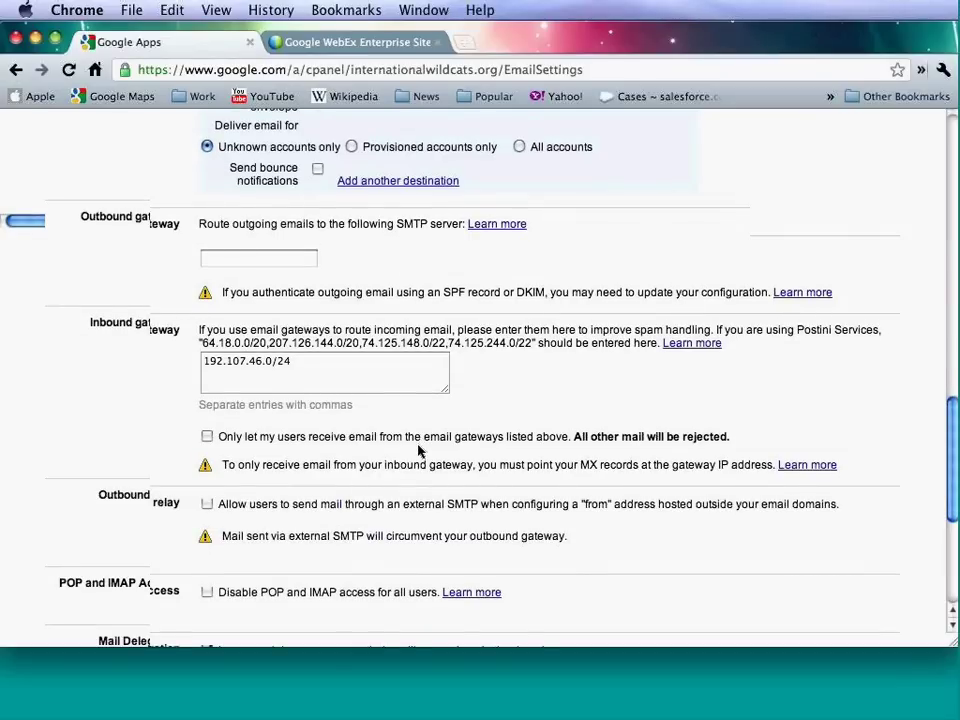
scroll(418, 451, "down", 2)
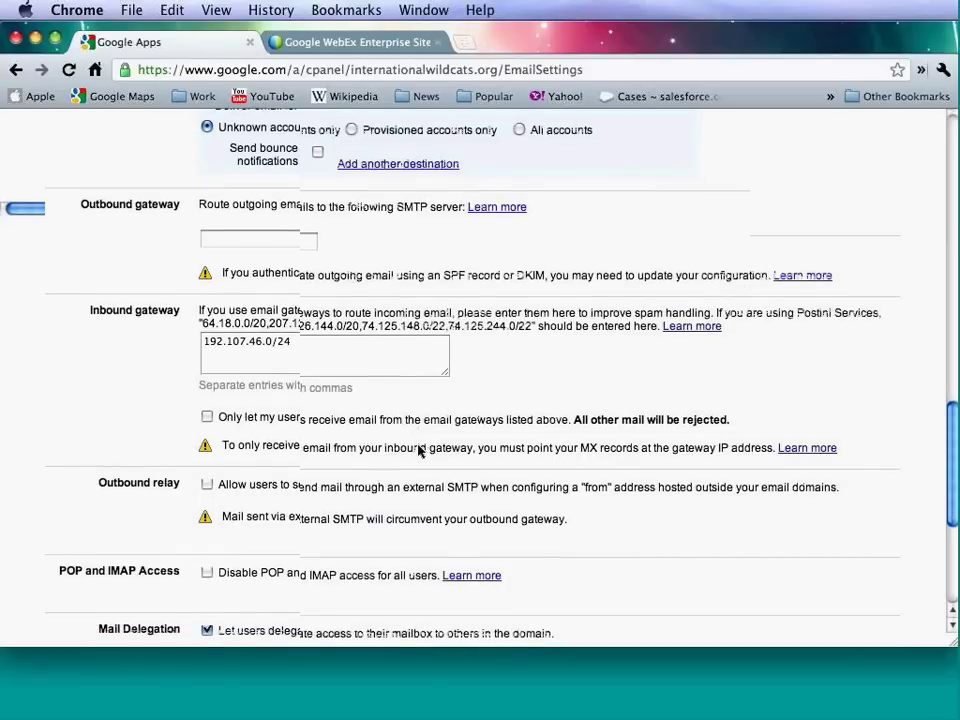
scroll(418, 451, "down", 1)
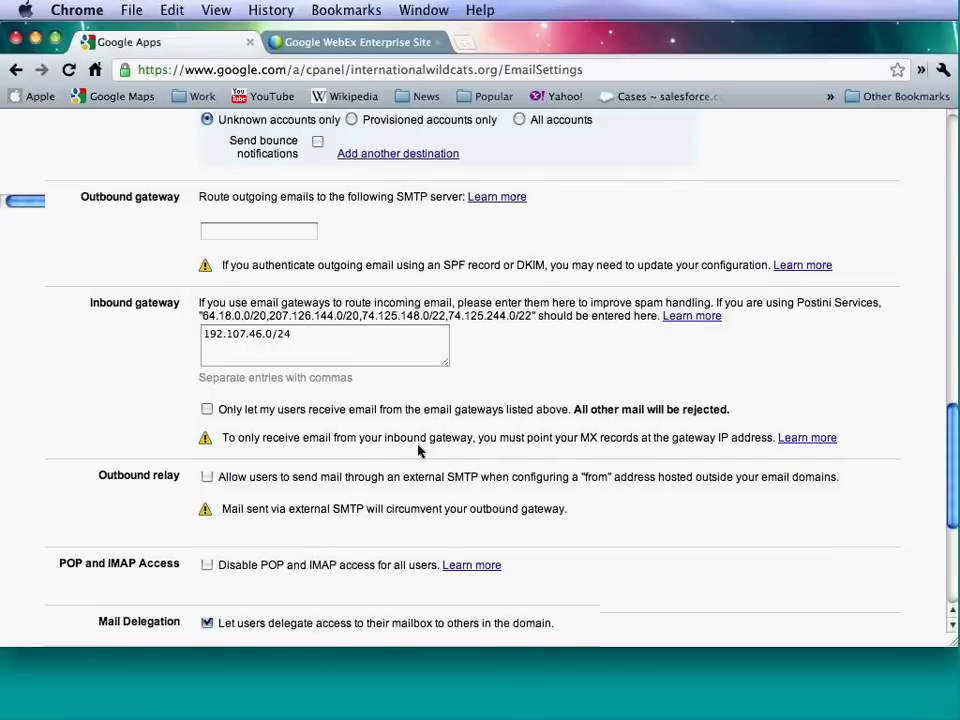
Examine the Outbound relay, POP and IMAP Access and Mail Delegation options.
scroll(418, 451, "down", 2)
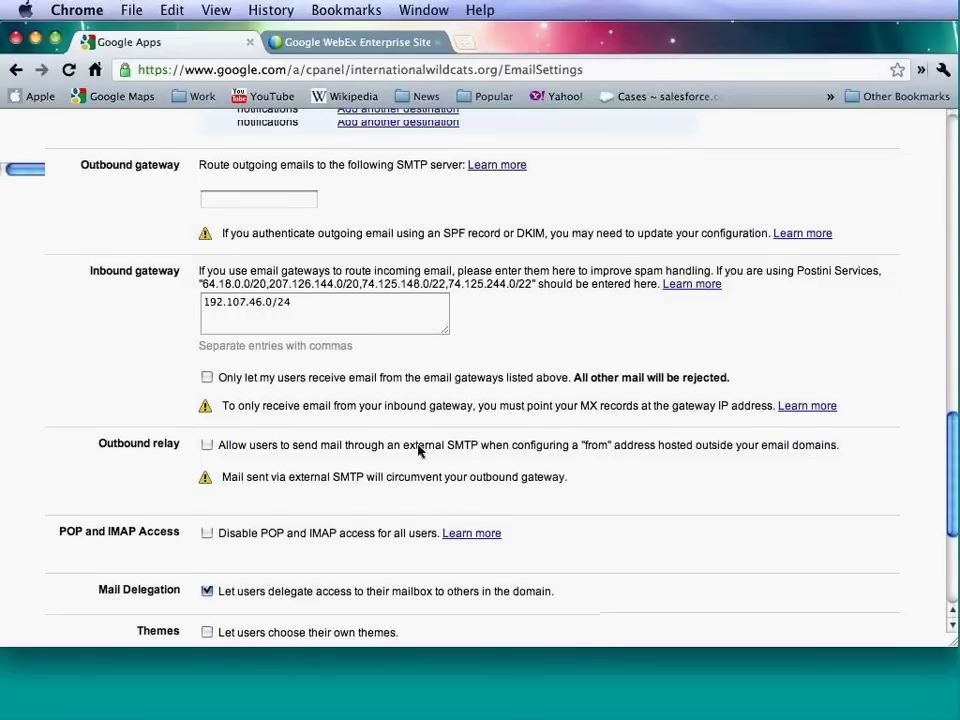
scroll(418, 451, "down", 1)
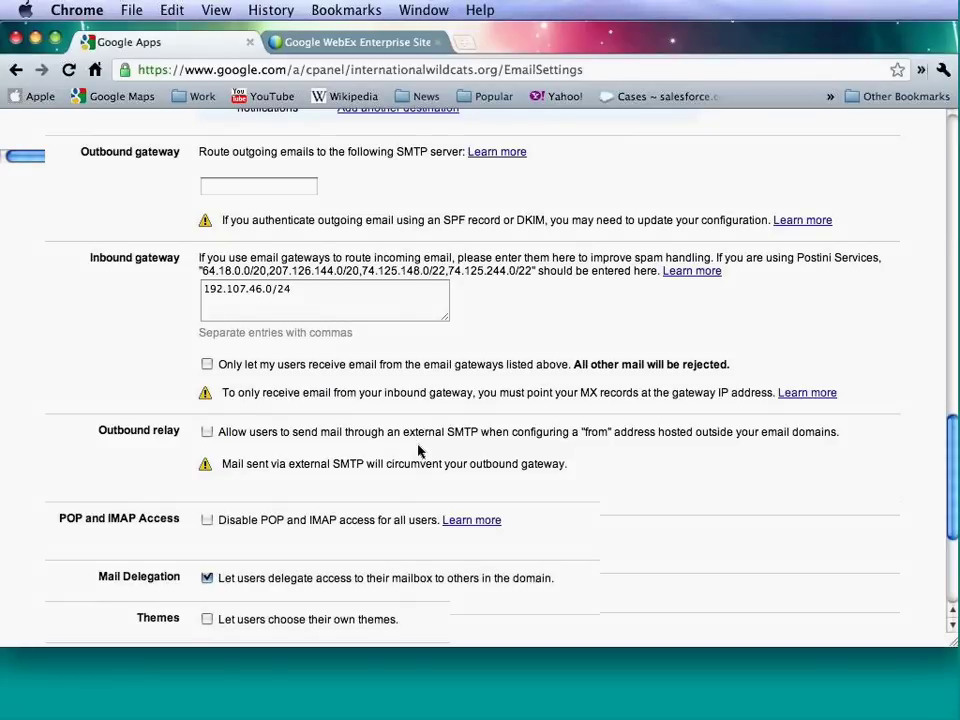
scroll(418, 451, "down", 1)
scroll(418, 451, "down", 1)
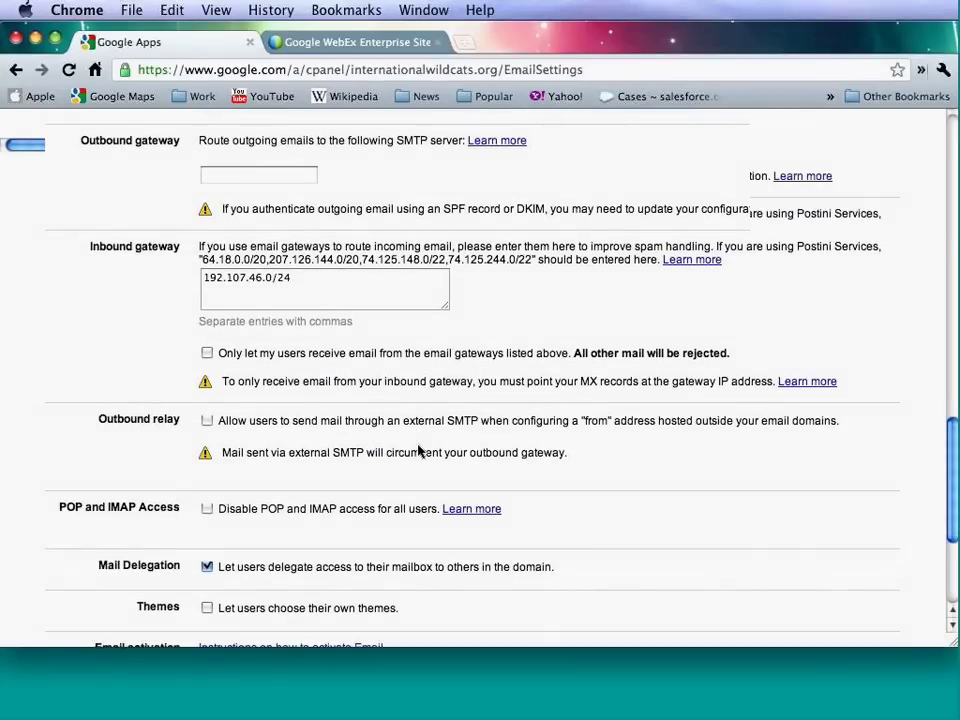
scroll(418, 451, "down", 3)
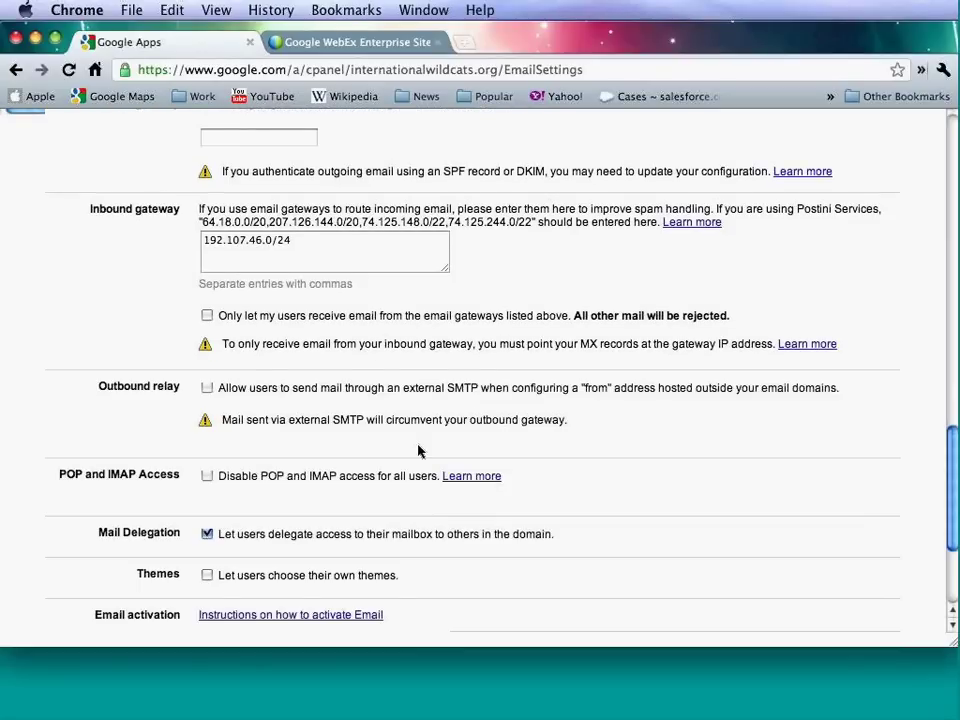
scroll(418, 451, "down", 1)
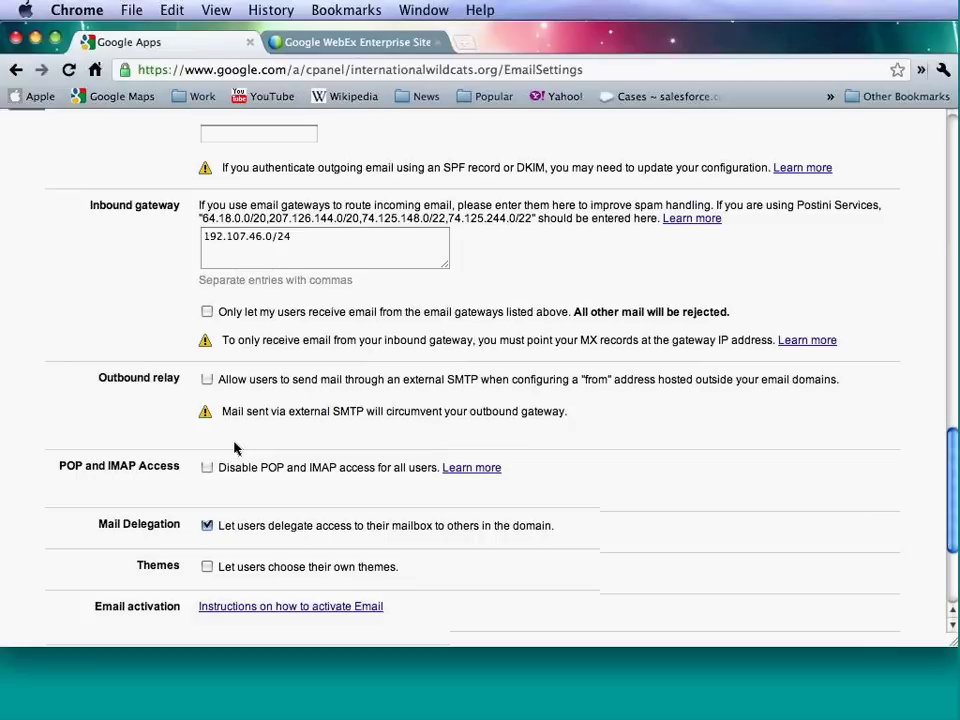
scroll(228, 480, "down", 2)
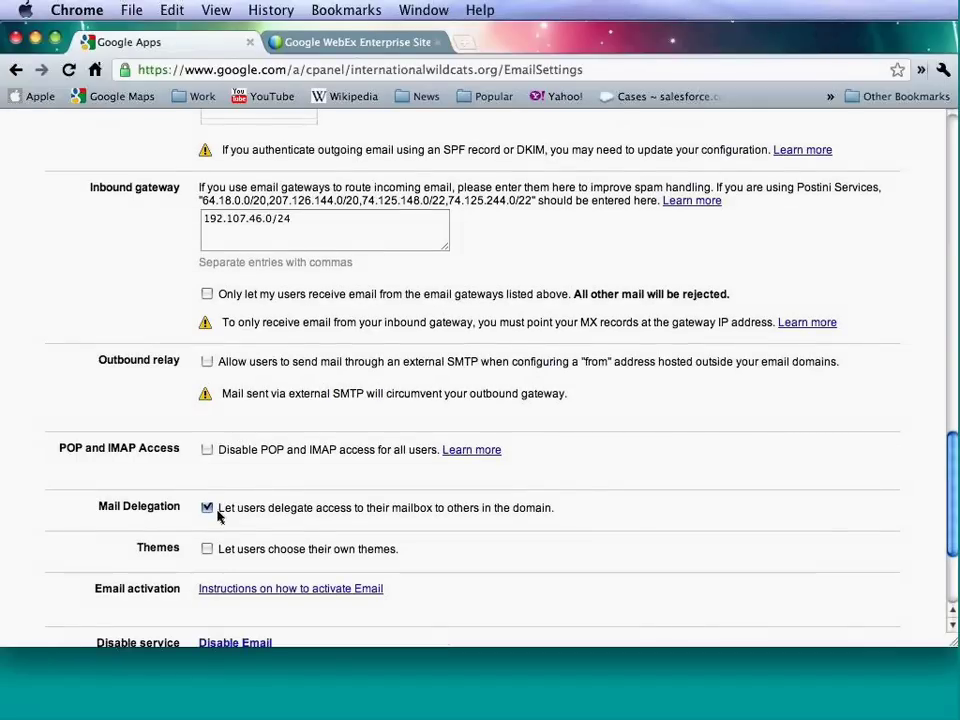
Examine the Themes, Email activation and Disable service options at the end of the Email settings.
scroll(219, 516, "down", 1)
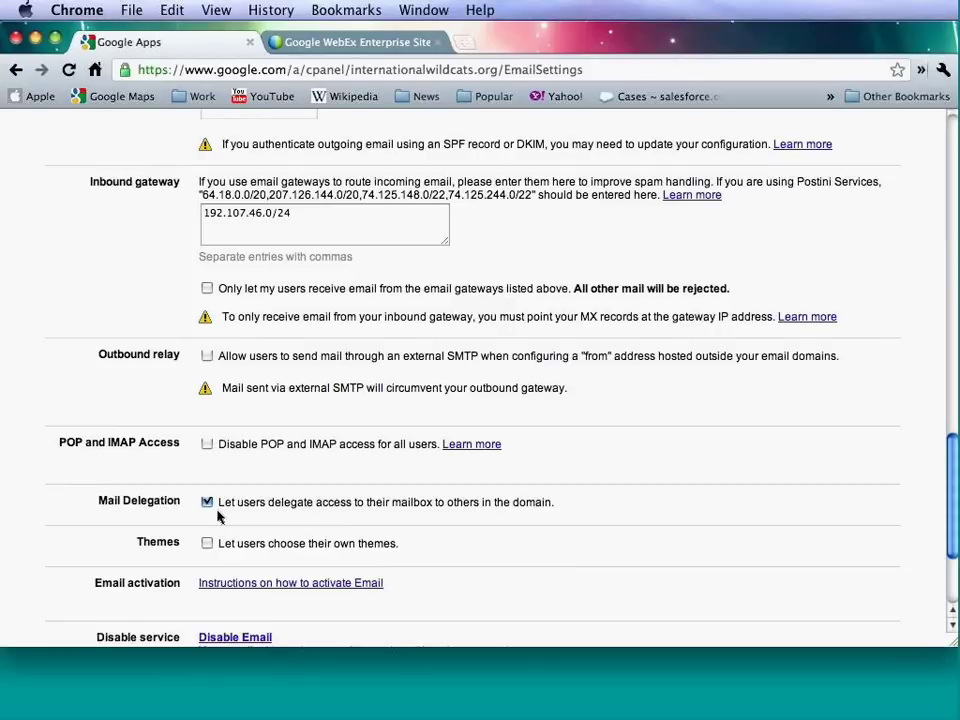
scroll(219, 516, "down", 3)
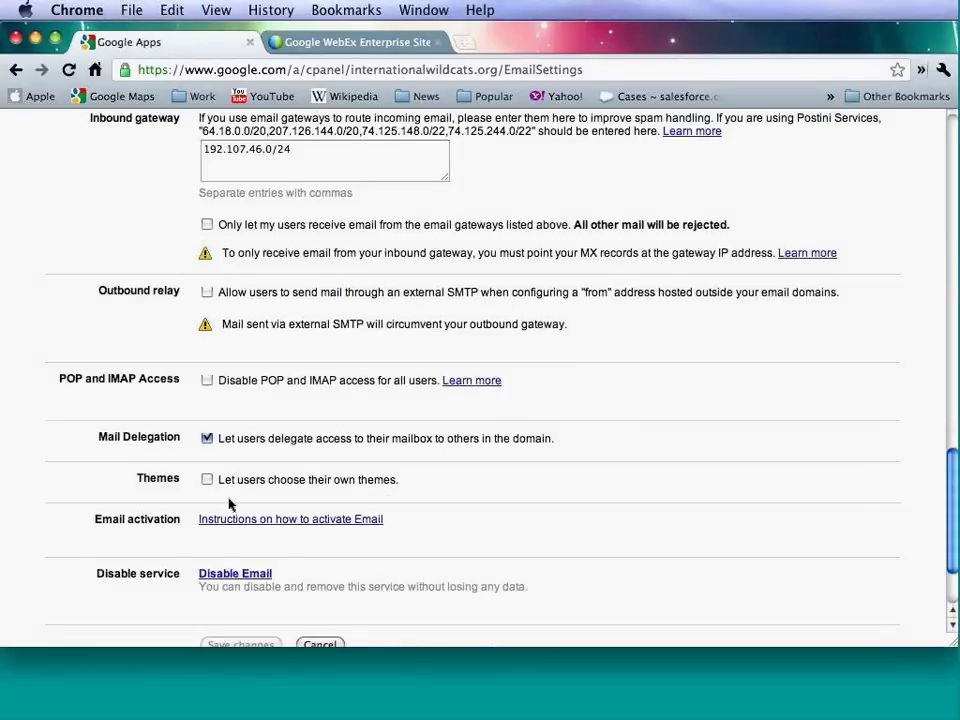
scroll(229, 505, "down", 1)
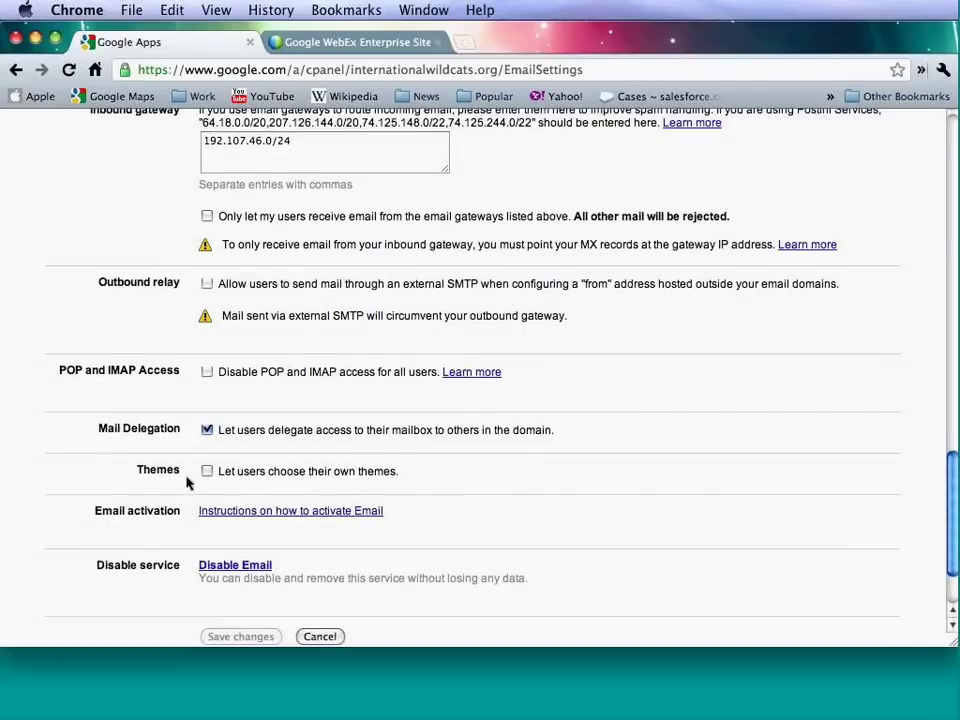
scroll(503, 492, "down", 1)
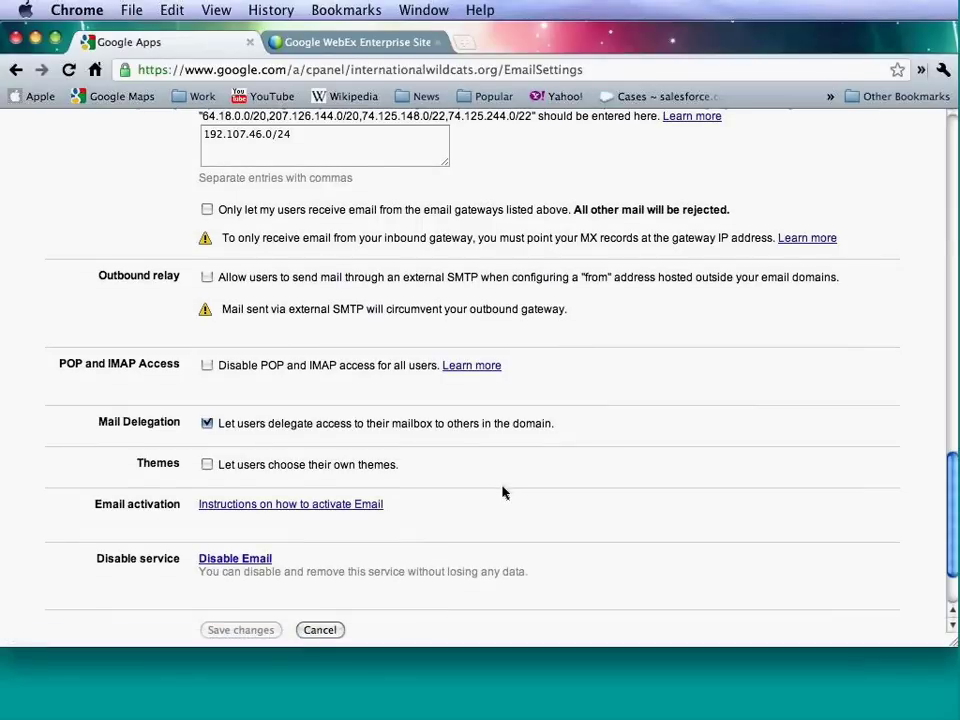
Leave the Email settings and open the service settings for Chat.
scroll(503, 492, "up", 2)
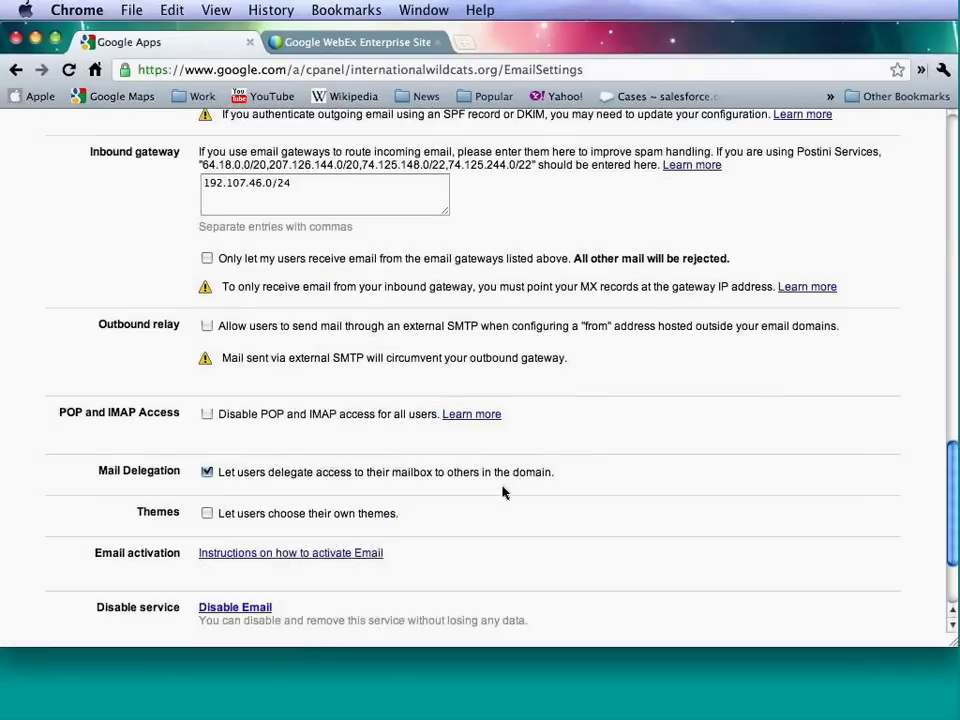
scroll(503, 492, "up", 5)
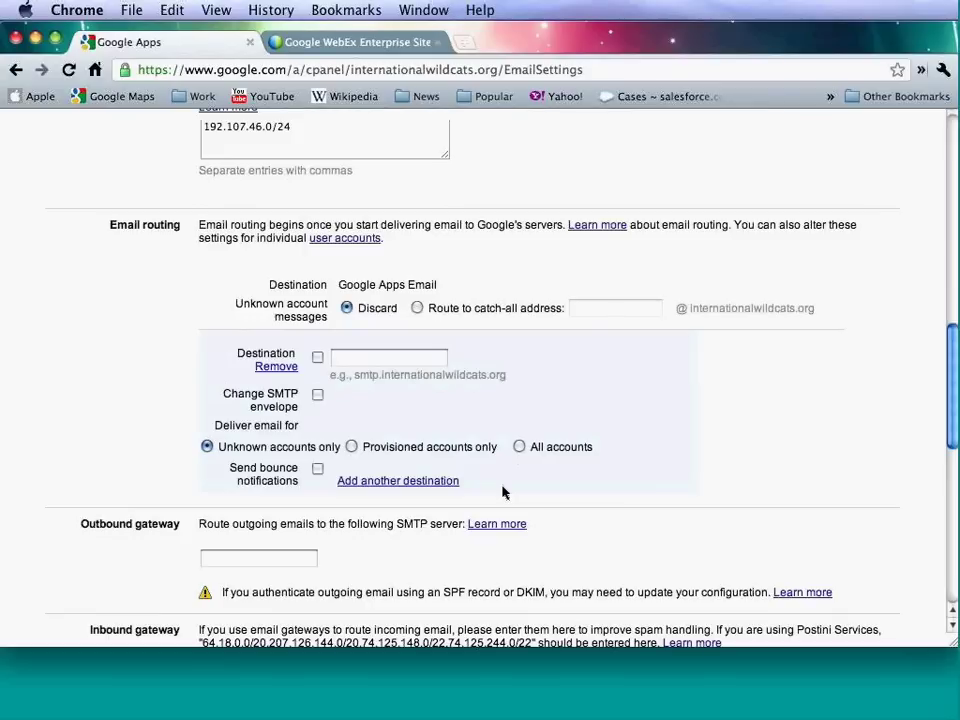
scroll(503, 492, "up", 1)
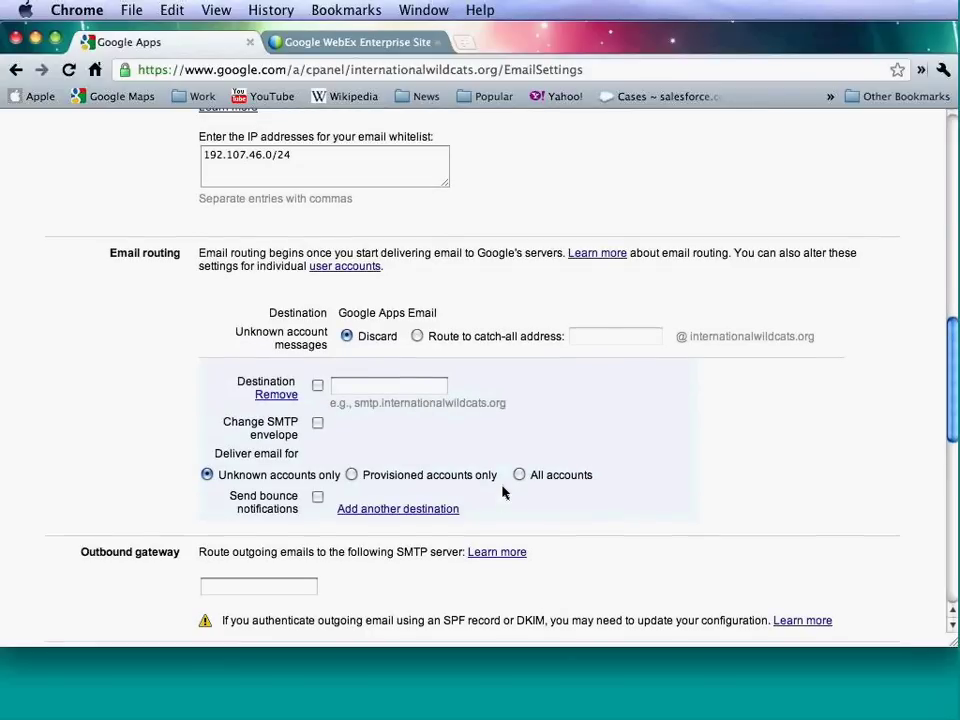
scroll(503, 492, "up", 3)
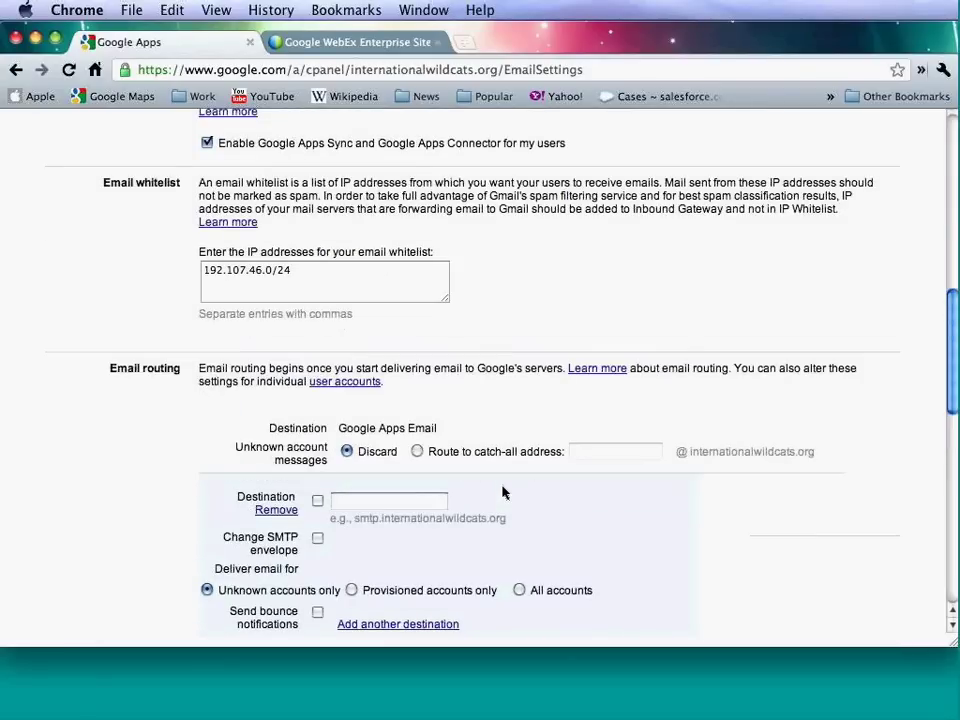
scroll(503, 492, "up", 2)
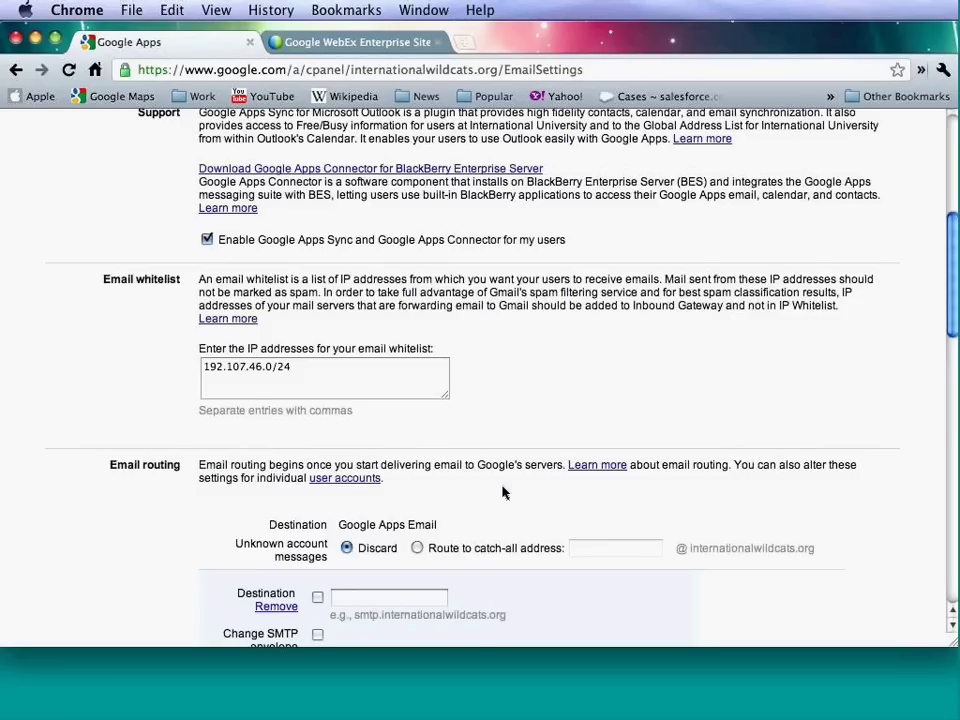
scroll(503, 492, "up", 5)
scroll(503, 492, "up", 1)
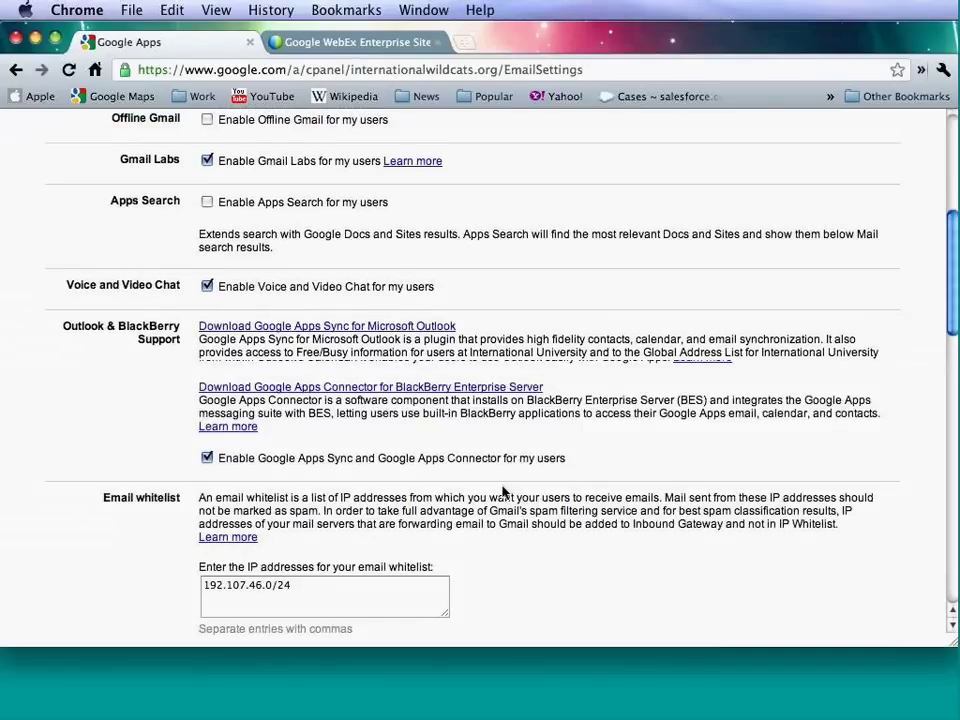
scroll(503, 492, "up", 5)
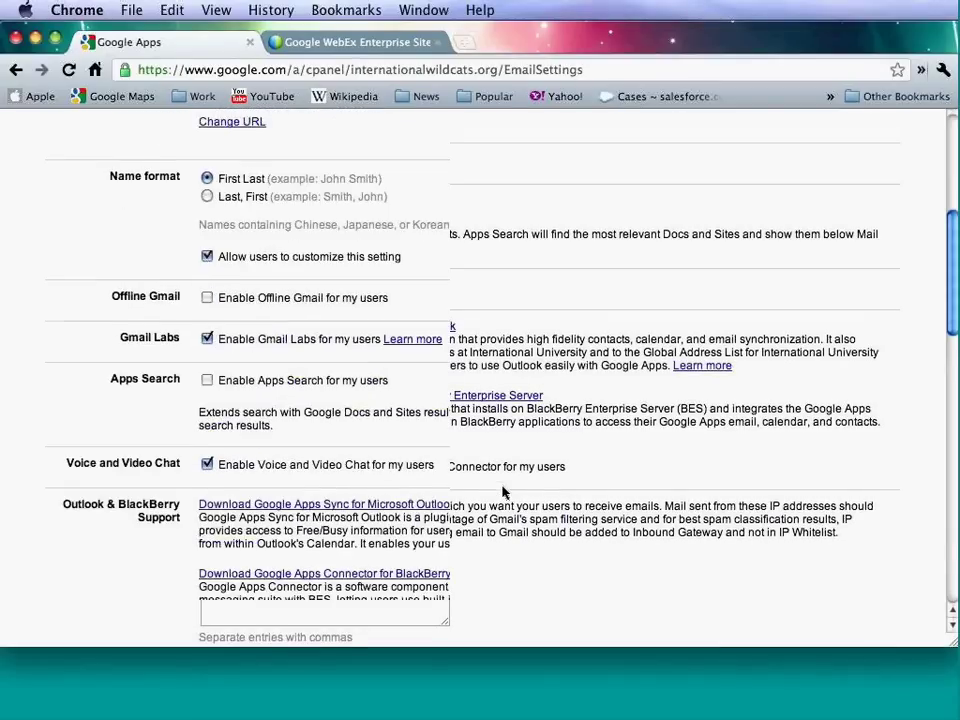
scroll(503, 492, "up", 5)
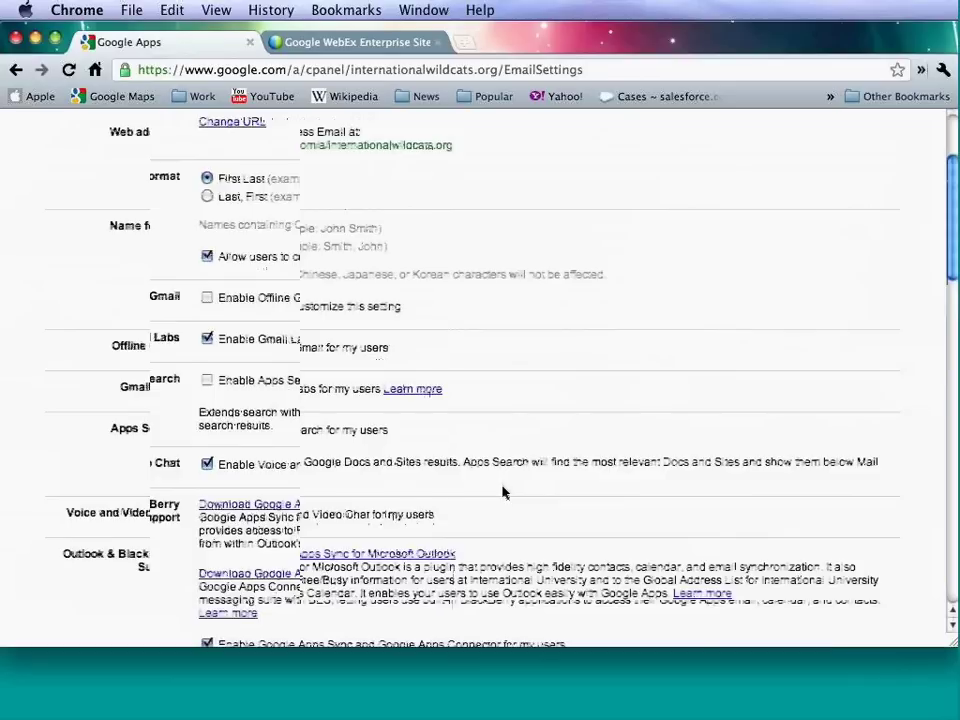
scroll(503, 492, "up", 3)
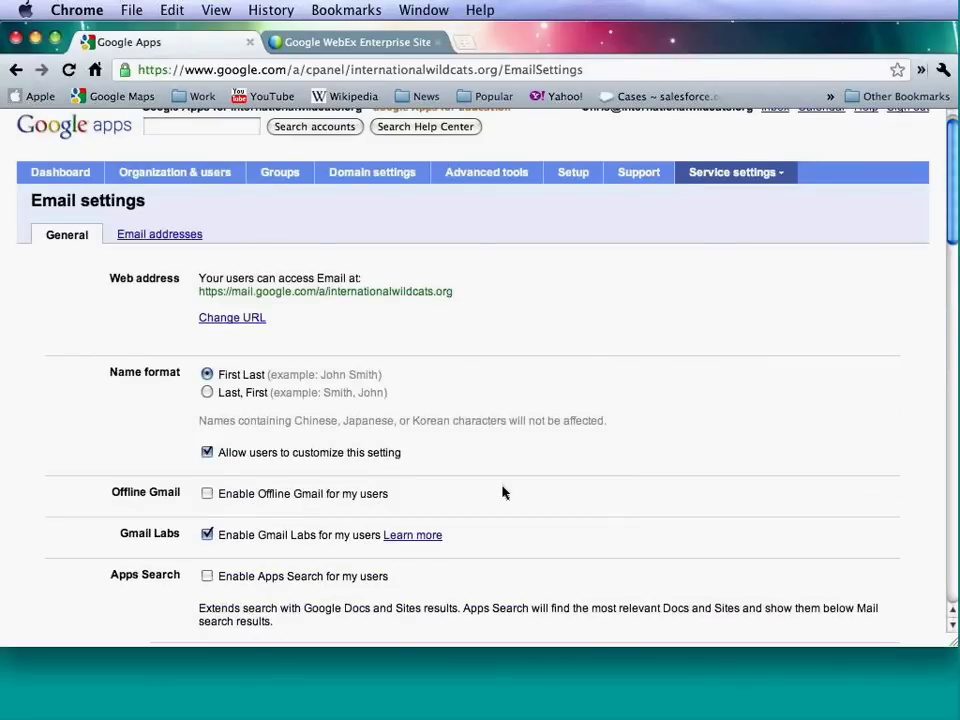
scroll(833, 130, "up", 1)
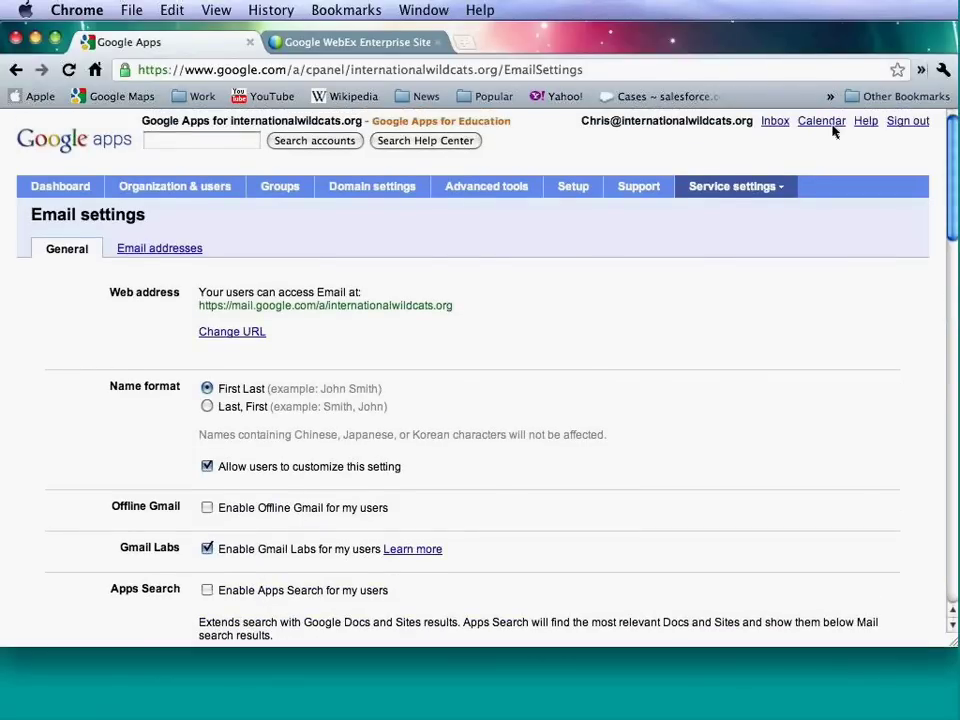
left_click(735, 186)
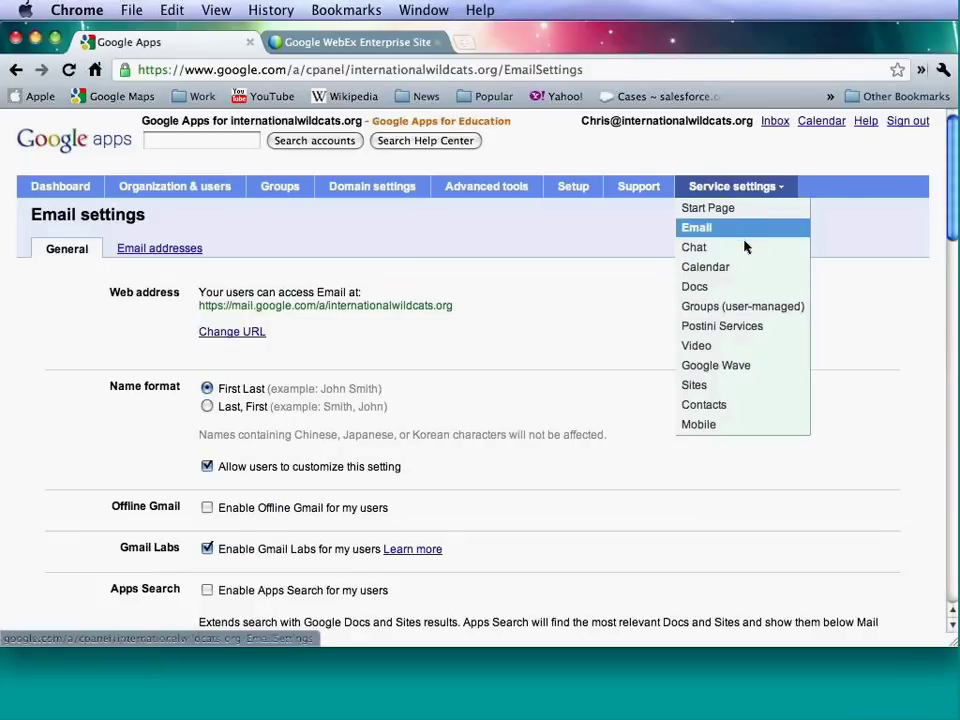
left_click(742, 247)
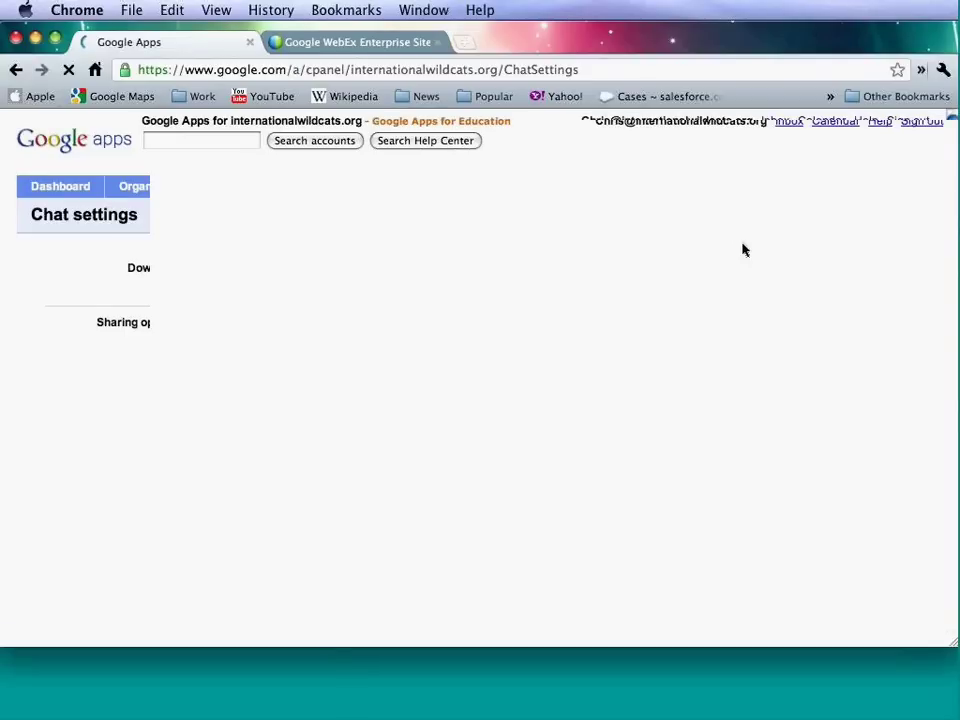
Examine the Chat sharing options for chatting outside International University and outside the Google network.
scroll(602, 264, "down", 1)
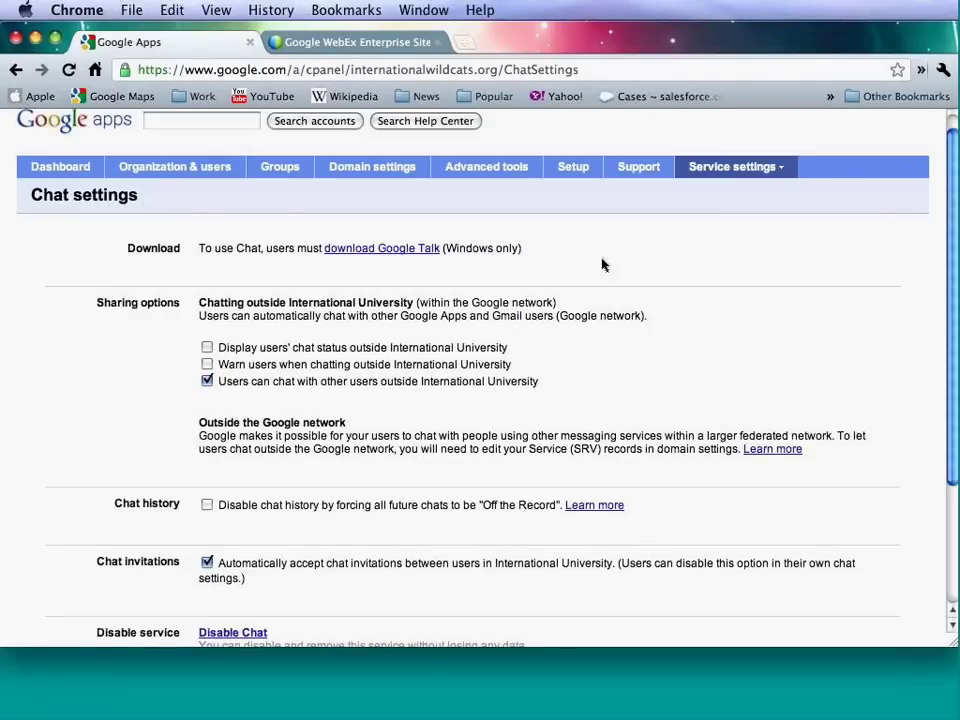
scroll(602, 264, "down", 1)
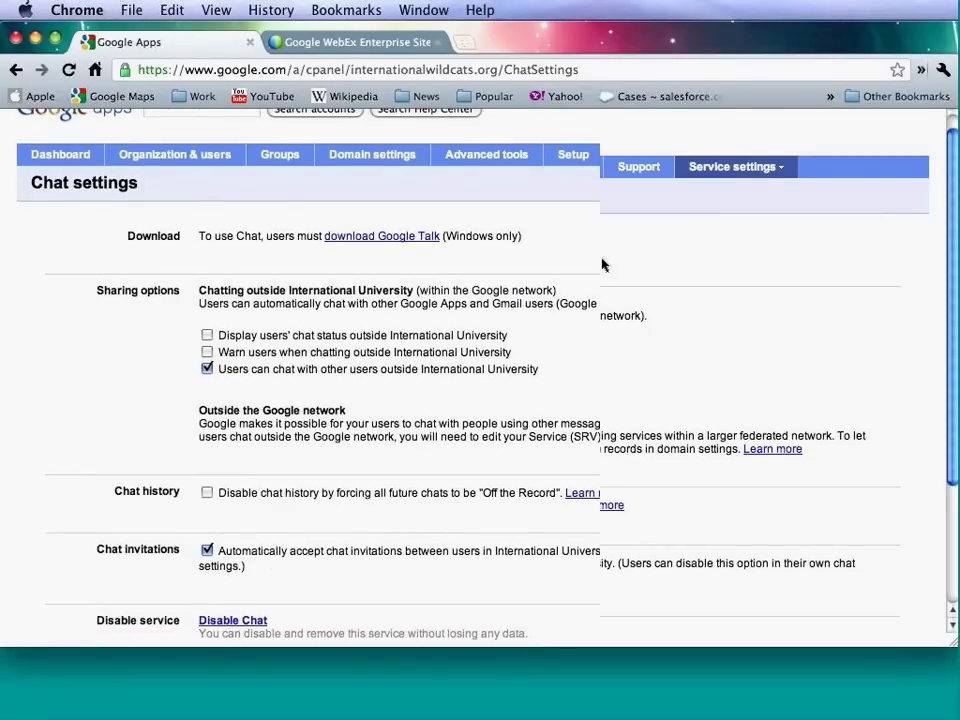
scroll(333, 265, "down", 1)
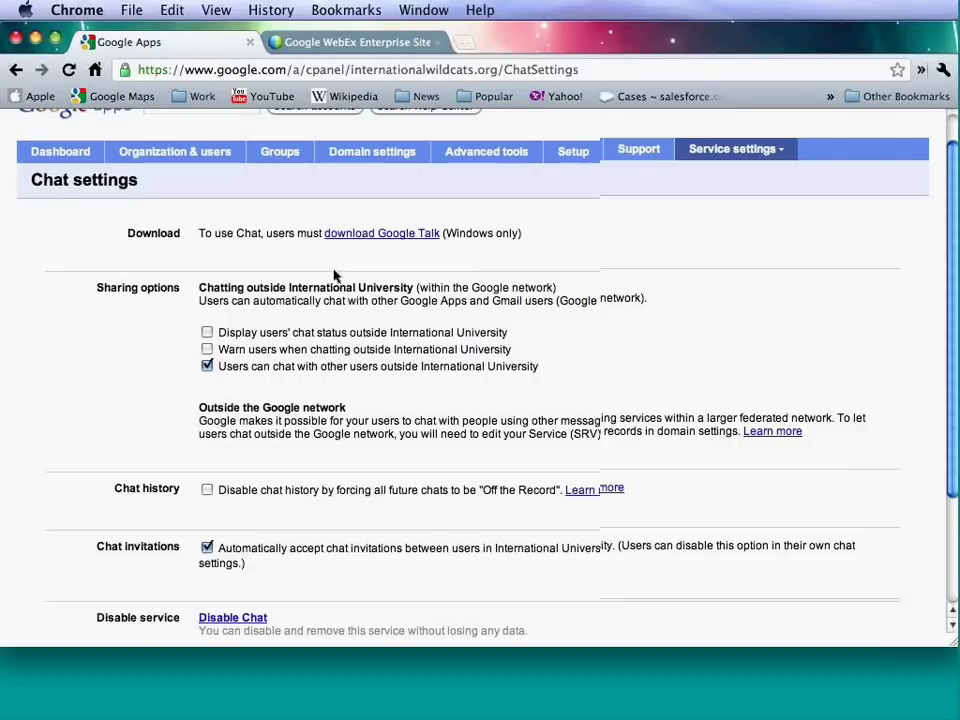
scroll(334, 273, "down", 1)
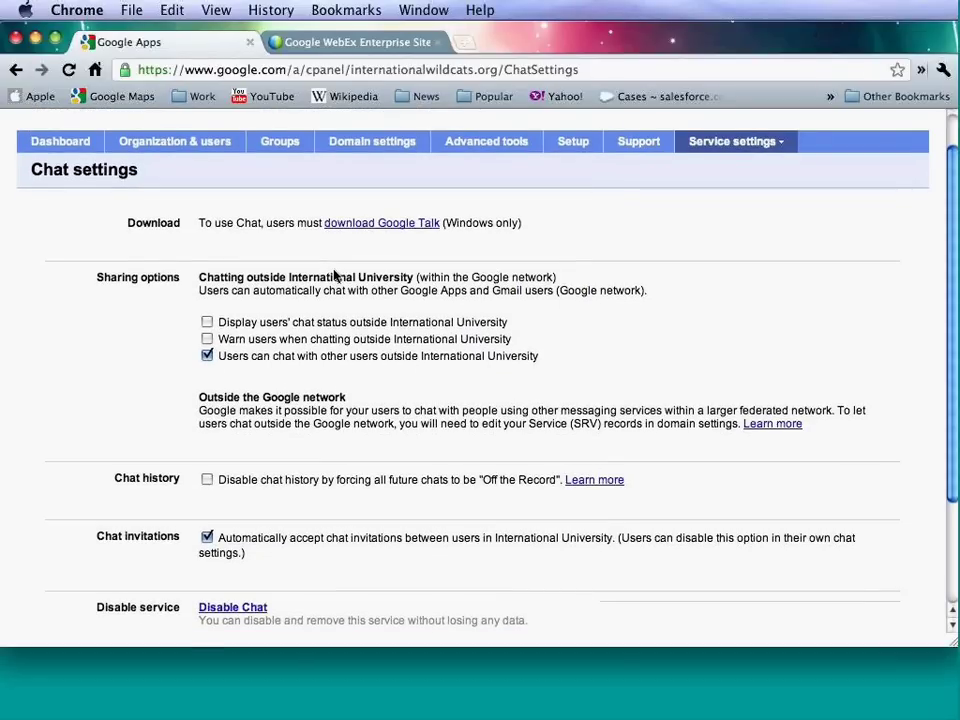
scroll(335, 275, "down", 1)
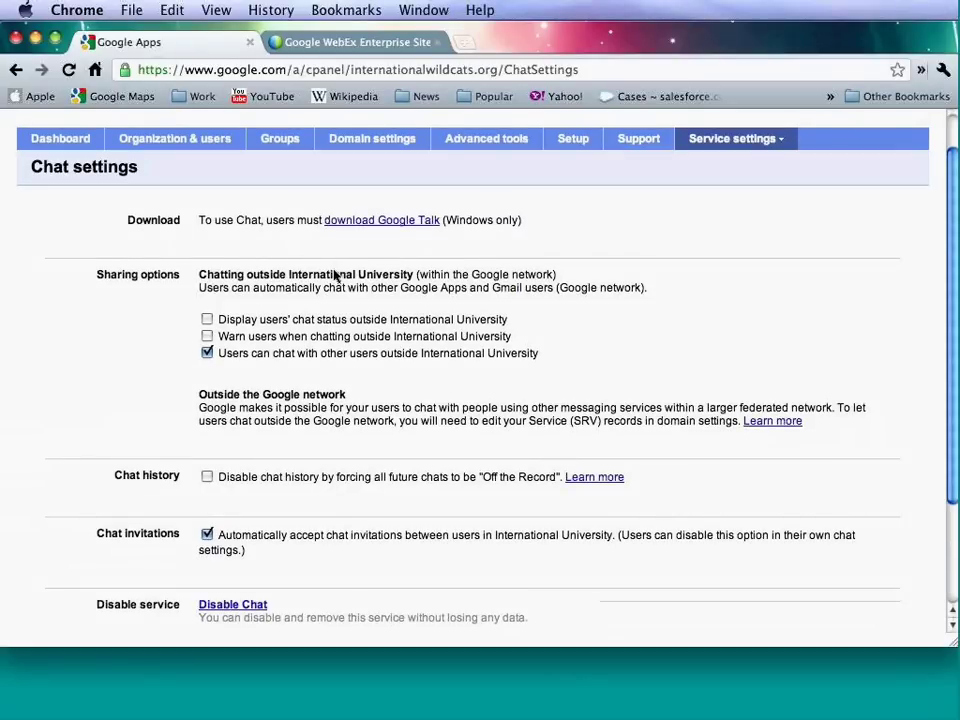
scroll(335, 275, "down", 1)
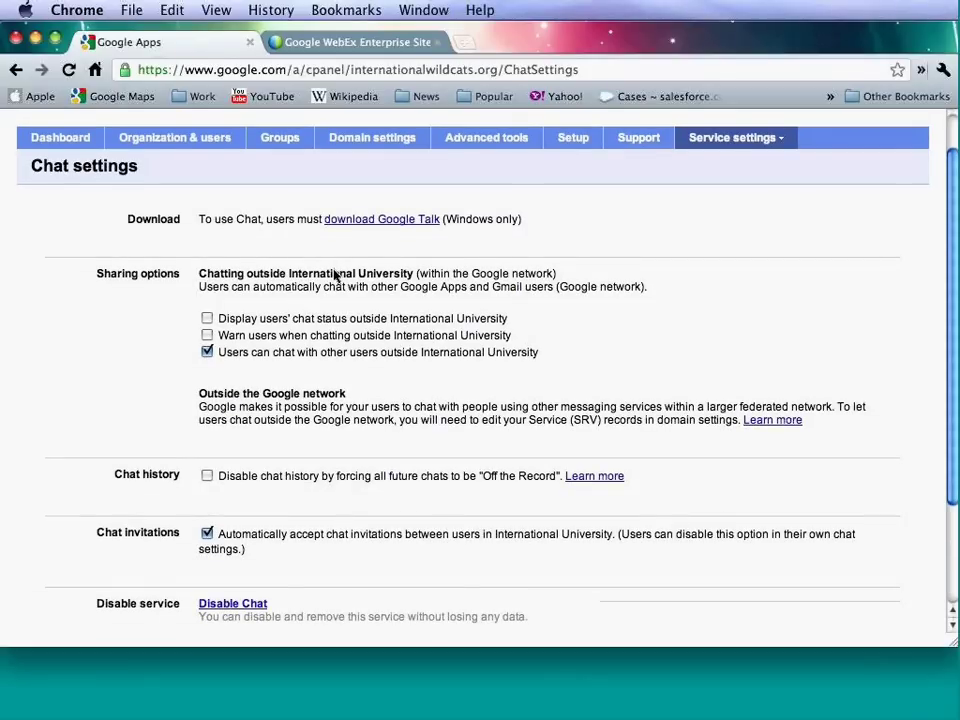
scroll(364, 280, "down", 1)
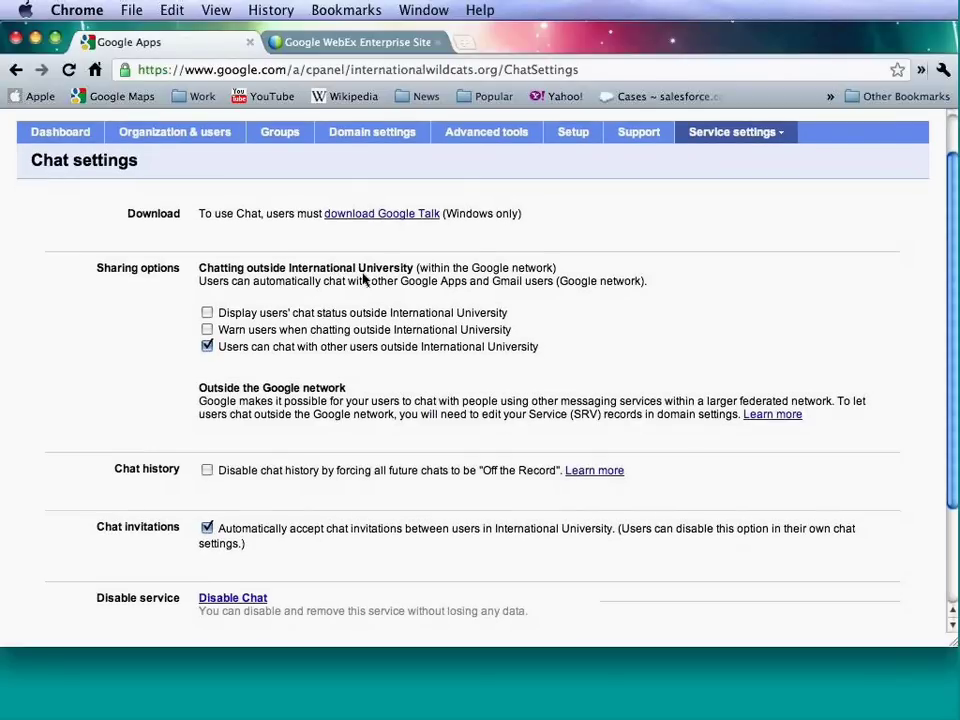
scroll(362, 310, "down", 1)
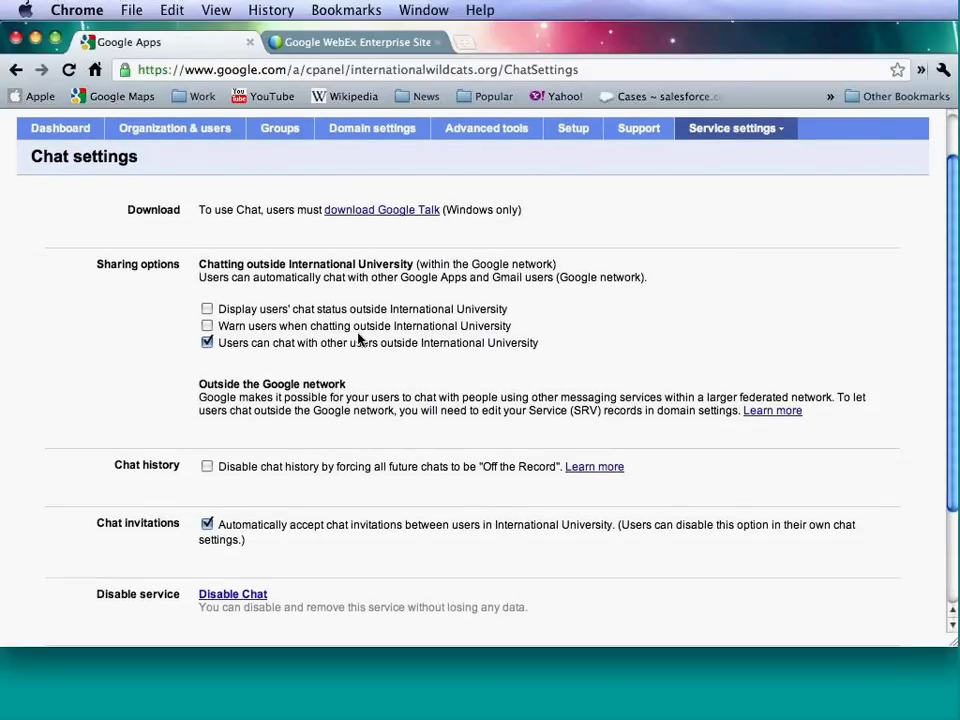
scroll(360, 340, "down", 1)
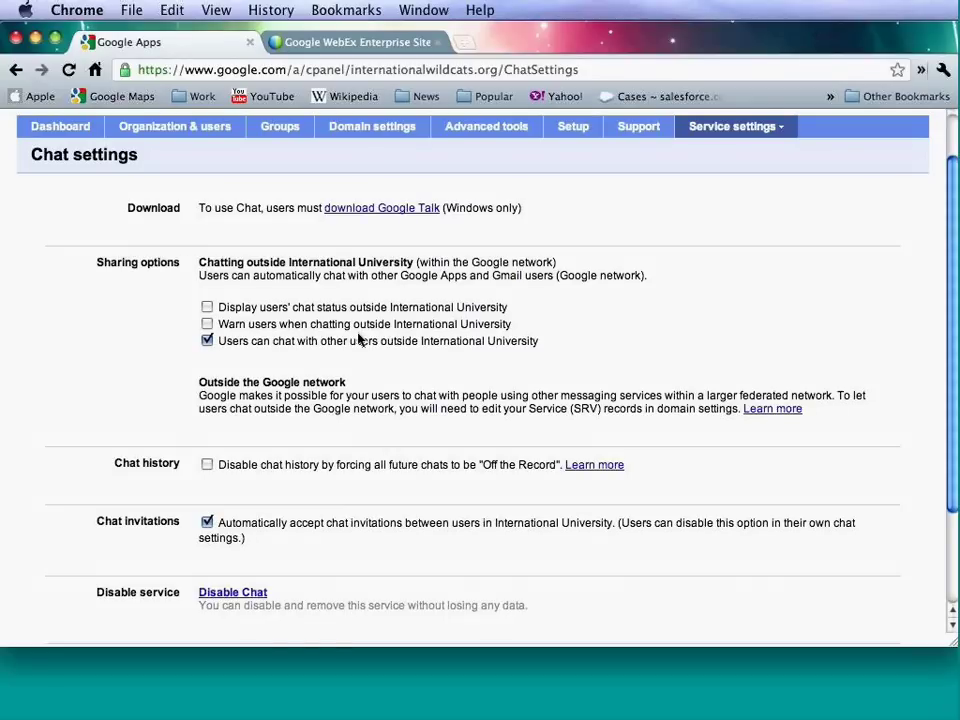
Examine the Chat history, Chat invitations and Disable service options in the Chat settings.
scroll(359, 340, "down", 2)
scroll(359, 340, "down", 3)
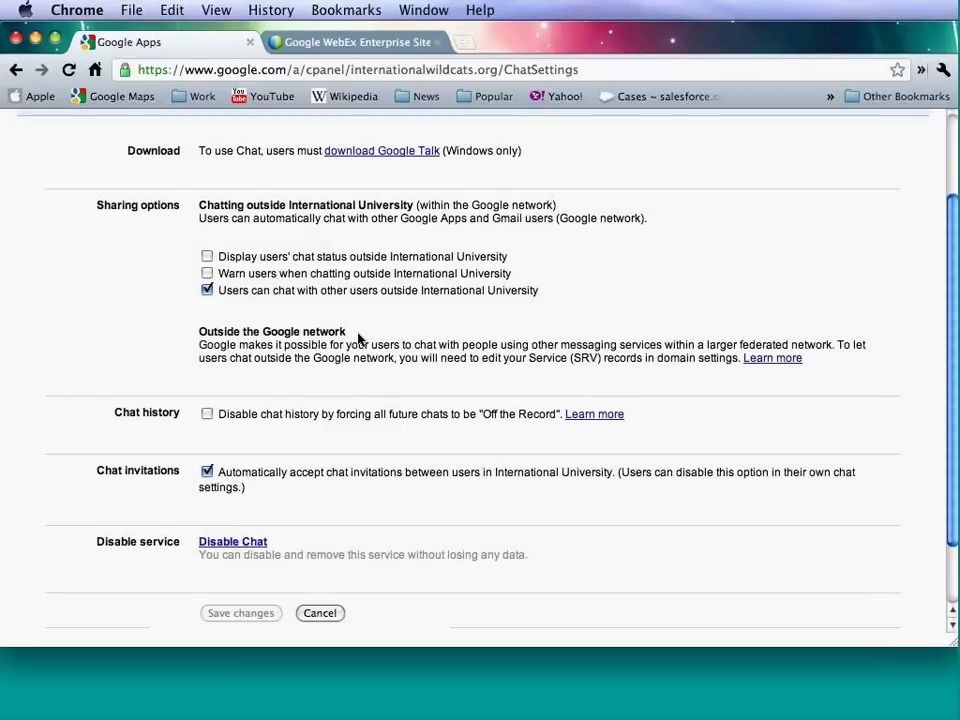
scroll(359, 340, "down", 1)
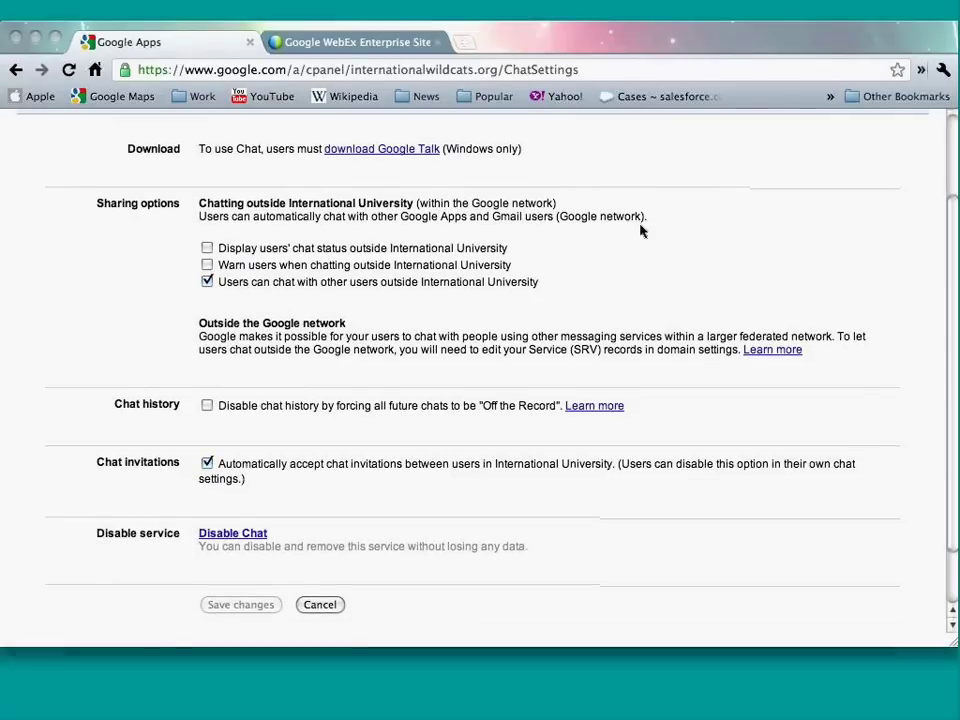
Open the service settings for Calendar.
scroll(660, 220, "up", 3)
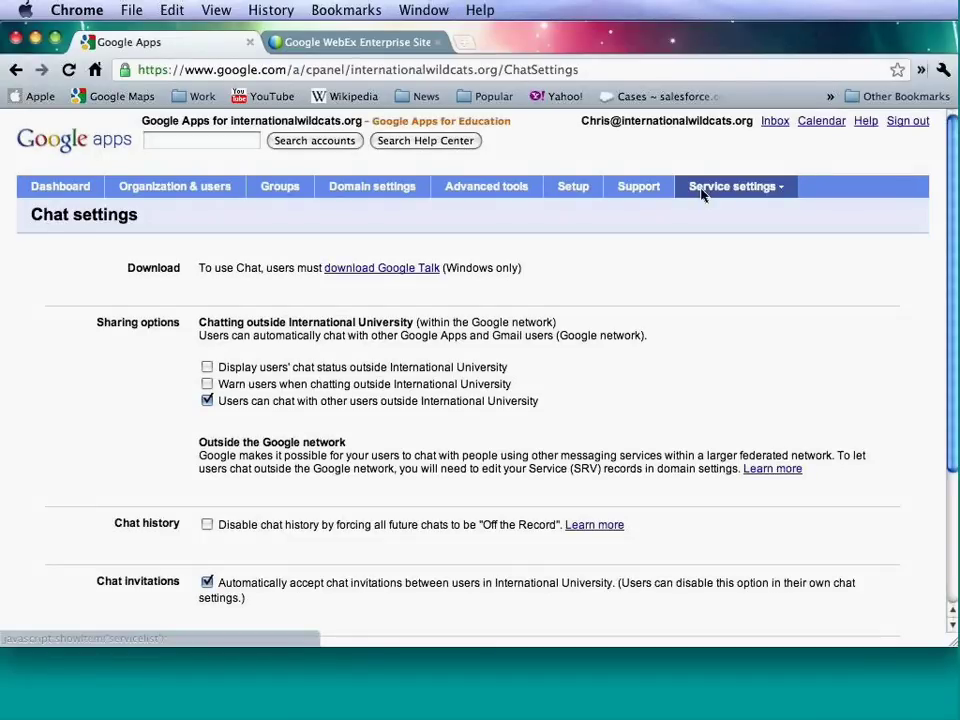
left_click(702, 192)
left_click(692, 265)
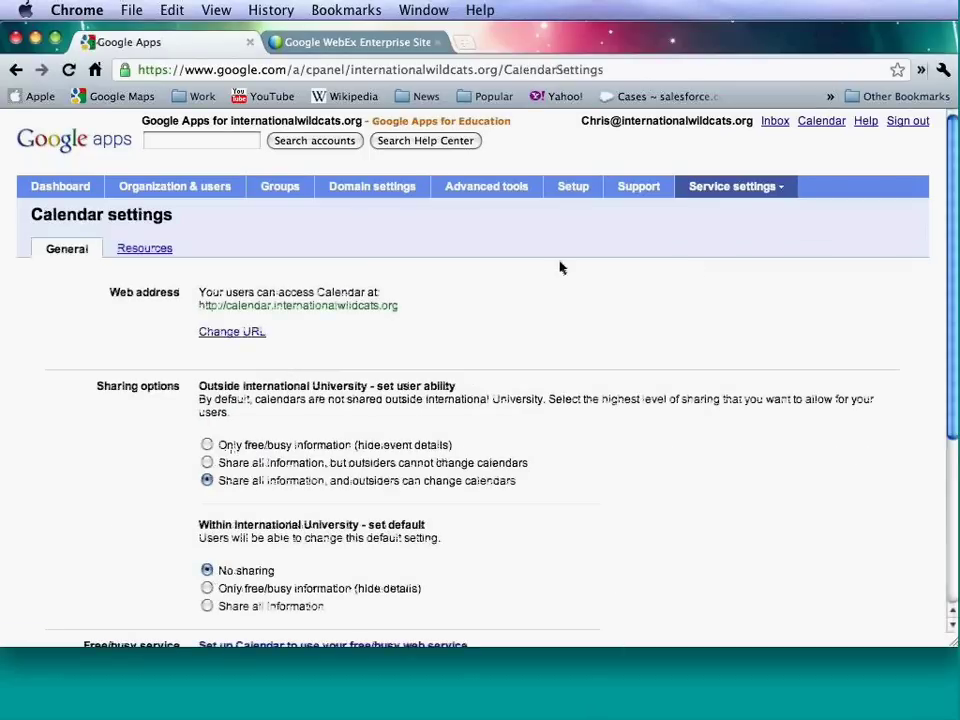
Examine the Calendar web address and the sharing options outside and within International University.
scroll(560, 267, "down", 1)
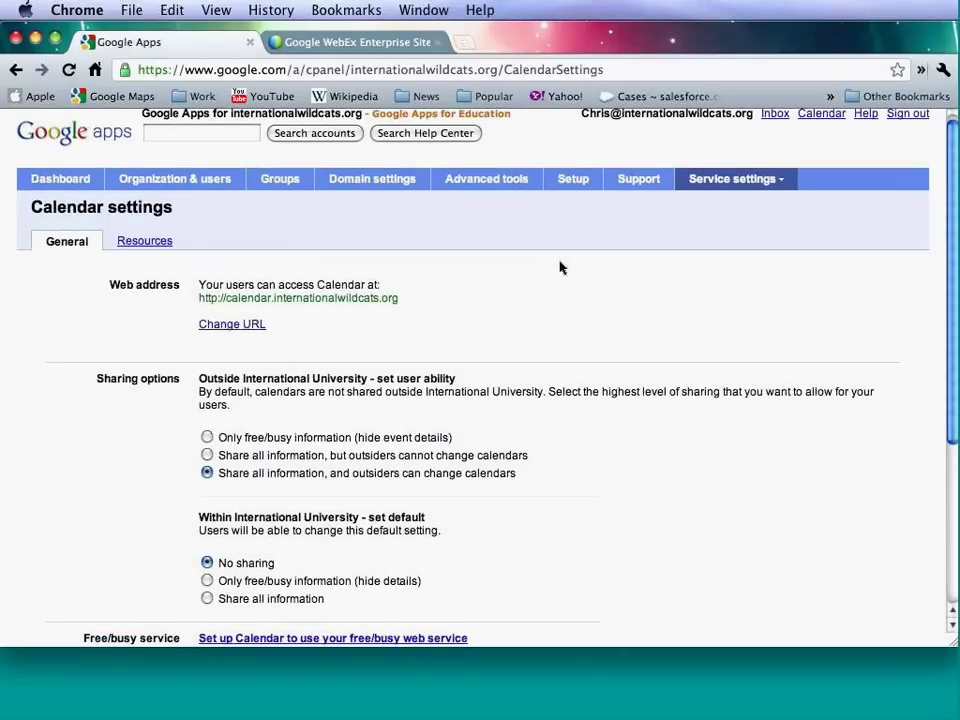
scroll(560, 267, "down", 1)
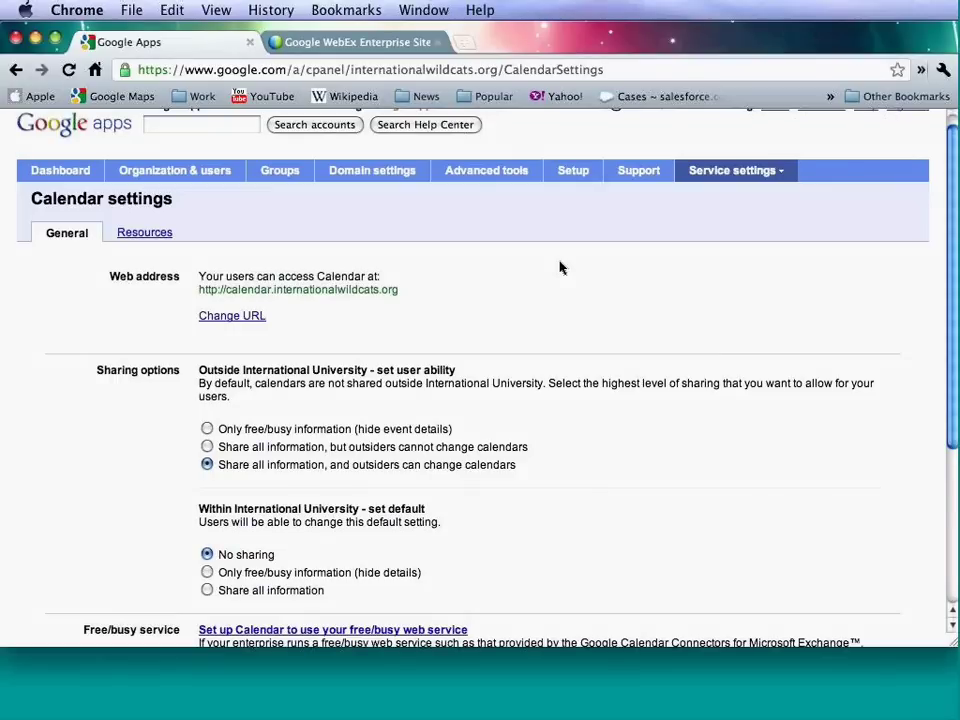
scroll(560, 267, "down", 1)
scroll(558, 267, "down", 1)
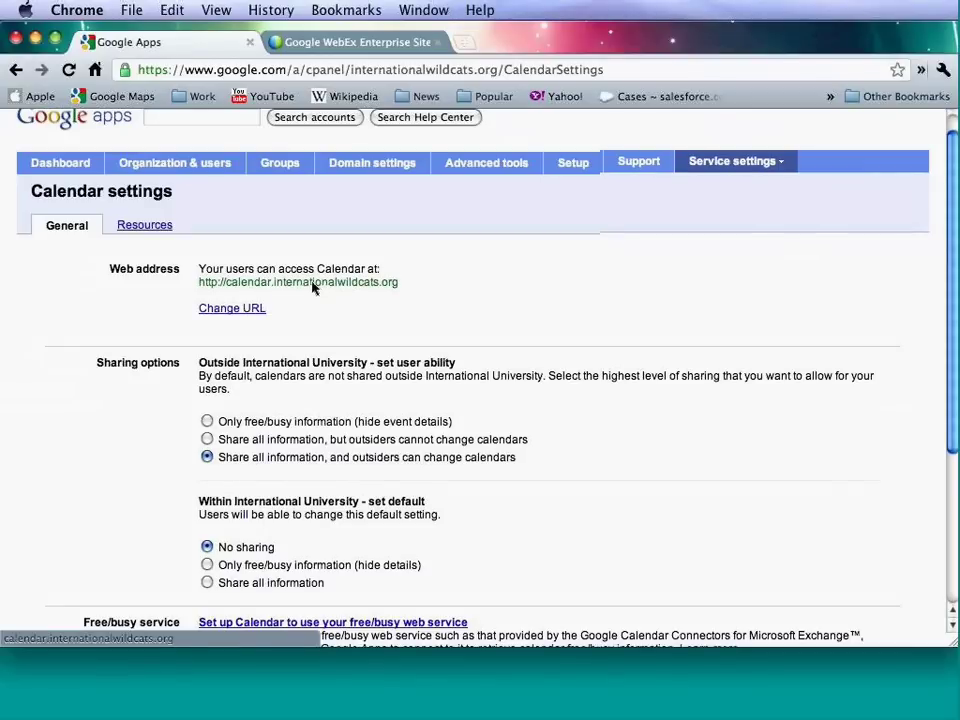
scroll(310, 286, "down", 1)
scroll(312, 287, "down", 1)
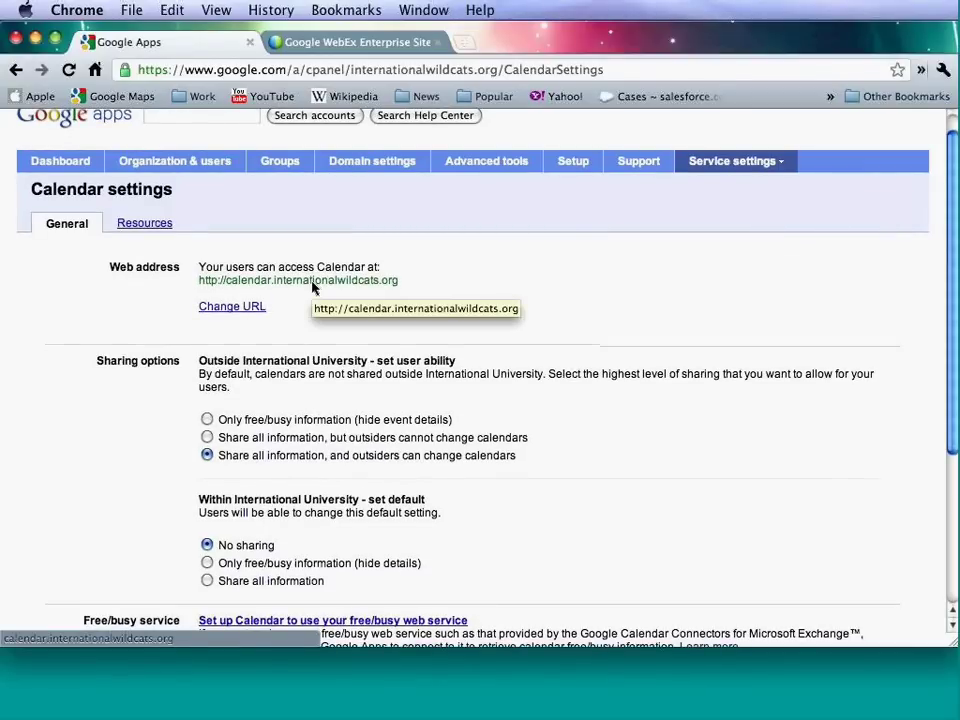
scroll(313, 286, "down", 1)
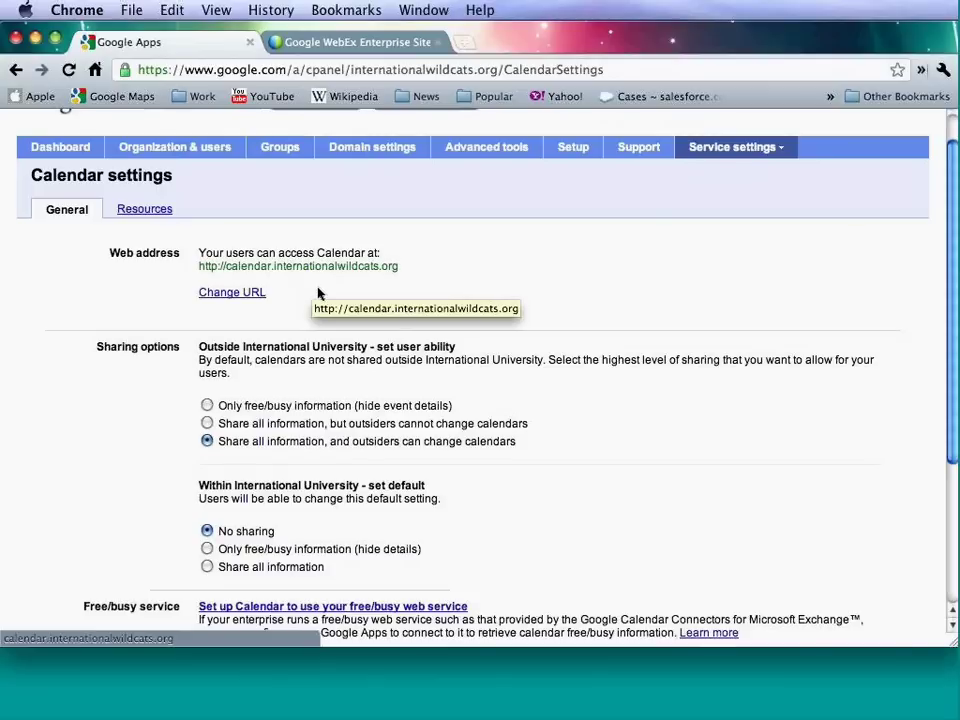
scroll(318, 292, "down", 1)
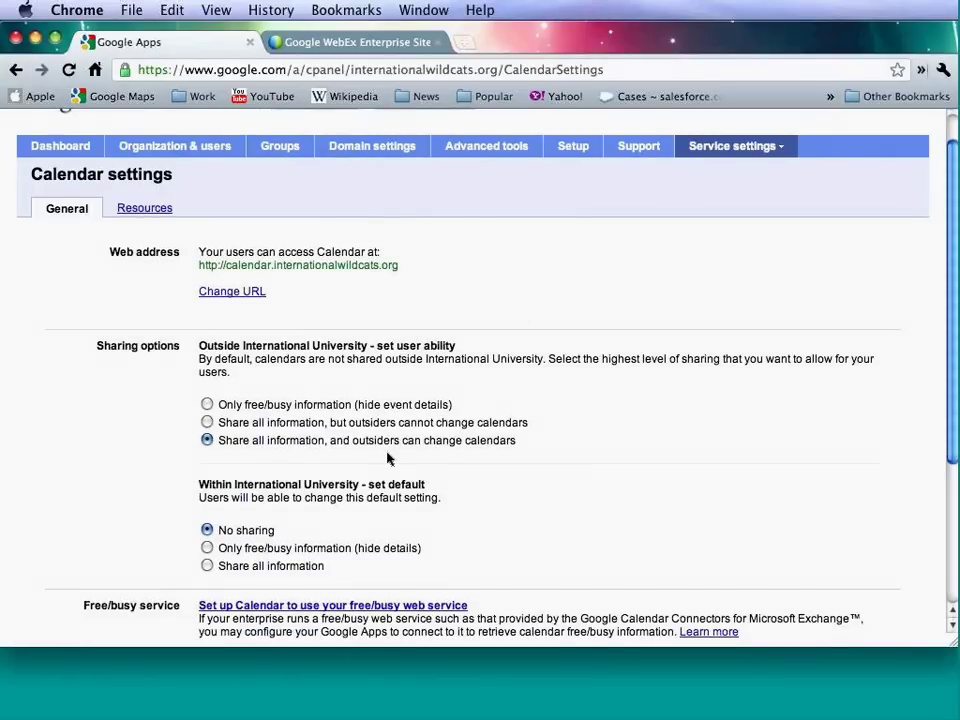
Examine the Calendar default sharing within International University, the Free/busy service and the Disable service options.
scroll(388, 458, "down", 1)
scroll(388, 458, "down", 2)
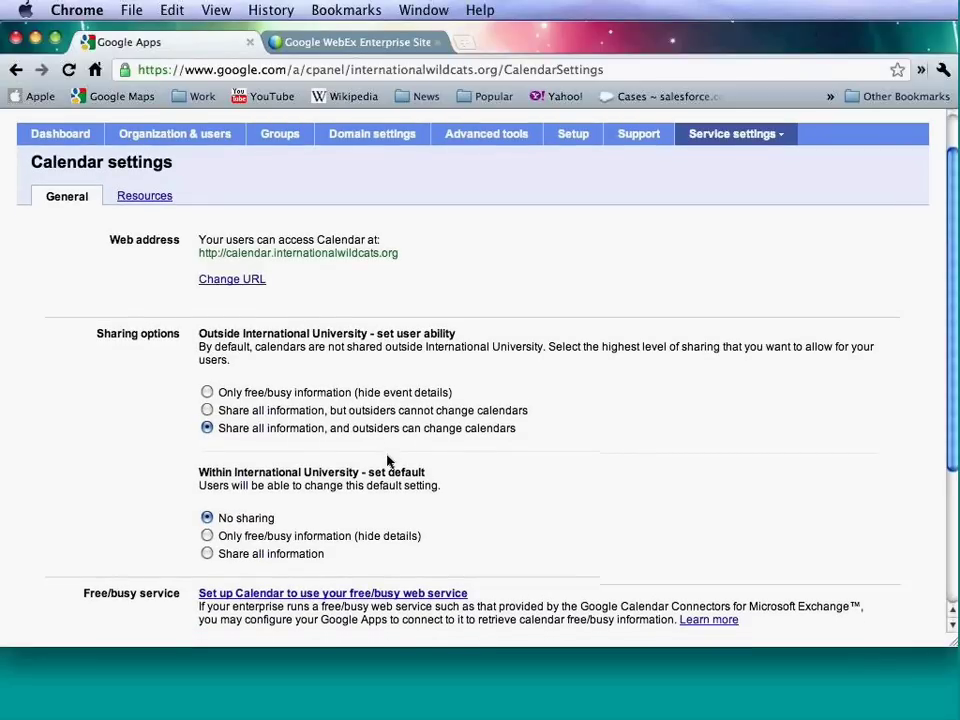
scroll(430, 460, "down", 3)
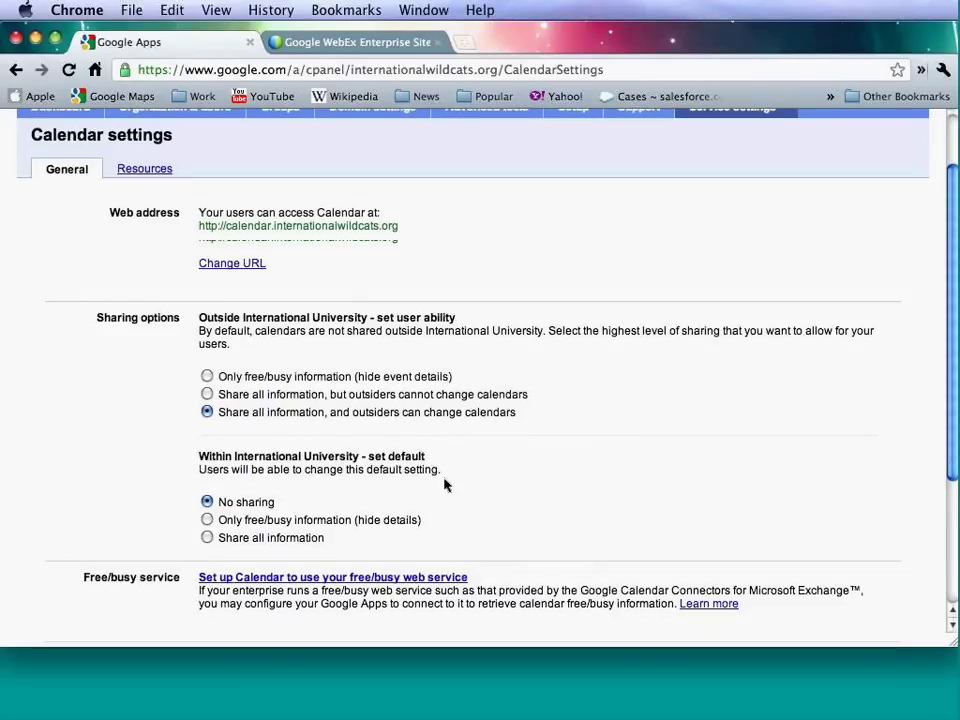
scroll(445, 485, "down", 2)
scroll(445, 485, "down", 3)
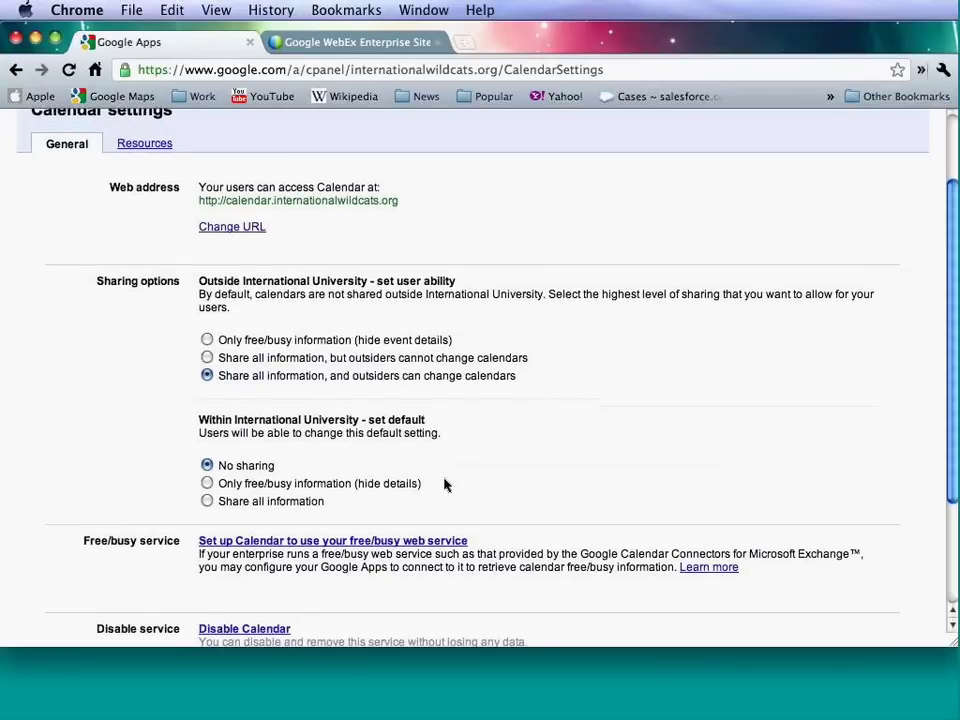
scroll(445, 485, "down", 2)
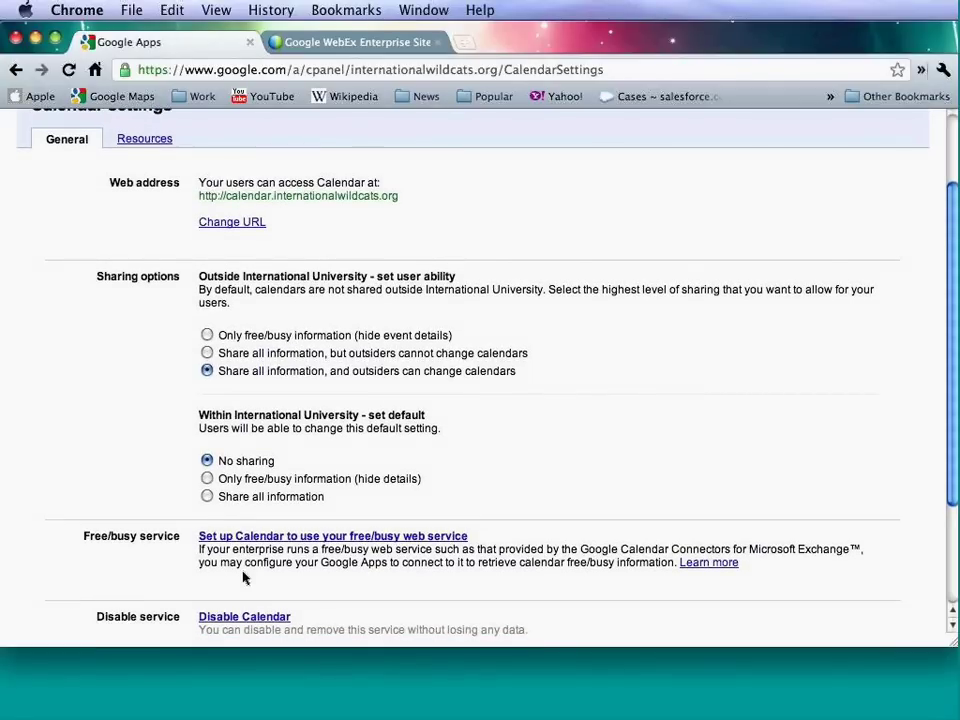
Open the Calendar resources list and view the details of the Dell Projector resource.
scroll(137, 224, "up", 1)
scroll(137, 224, "up", 2)
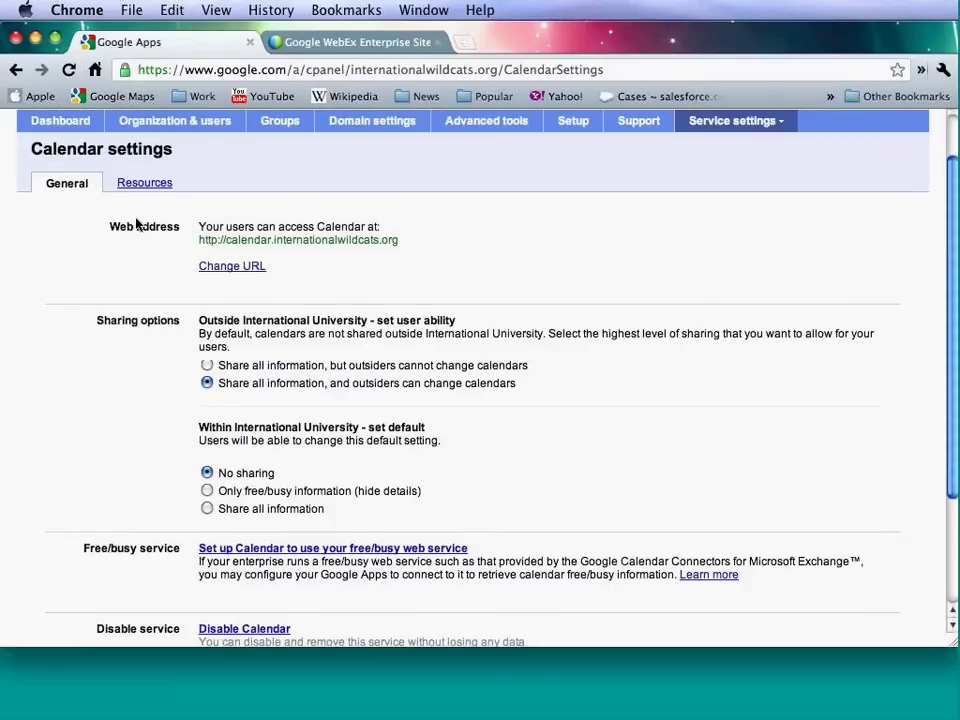
left_click(140, 184)
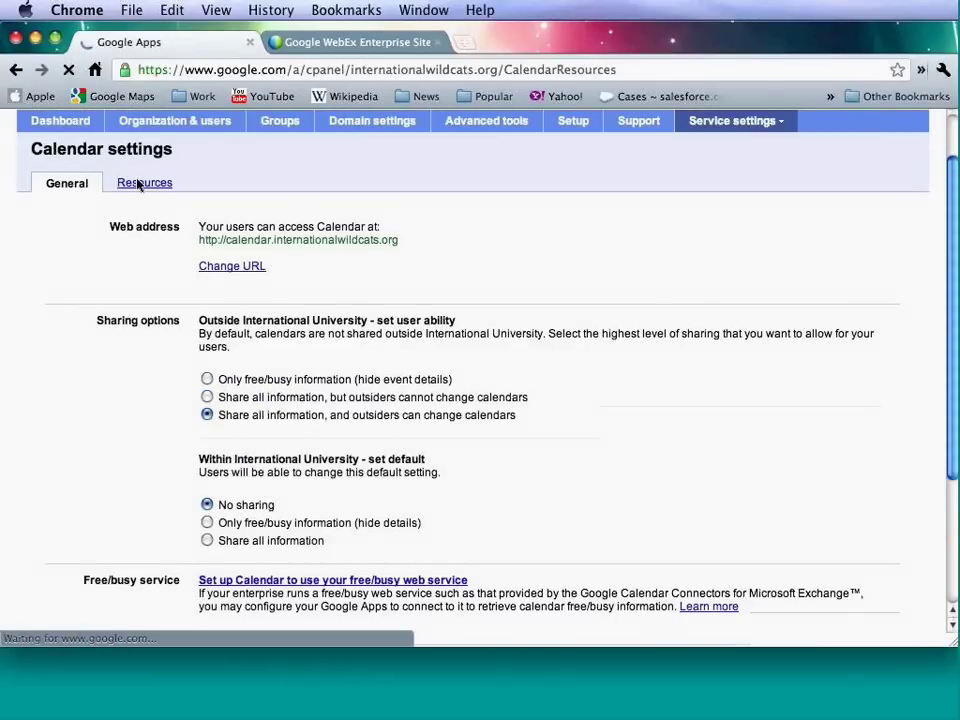
scroll(139, 225, "down", 1)
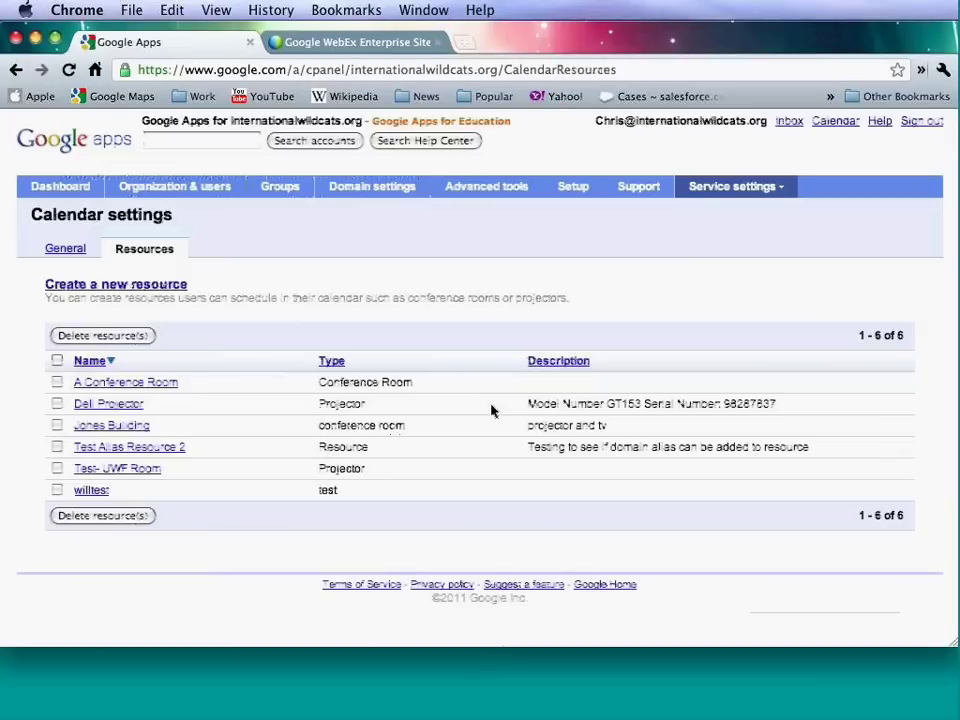
left_click(124, 403)
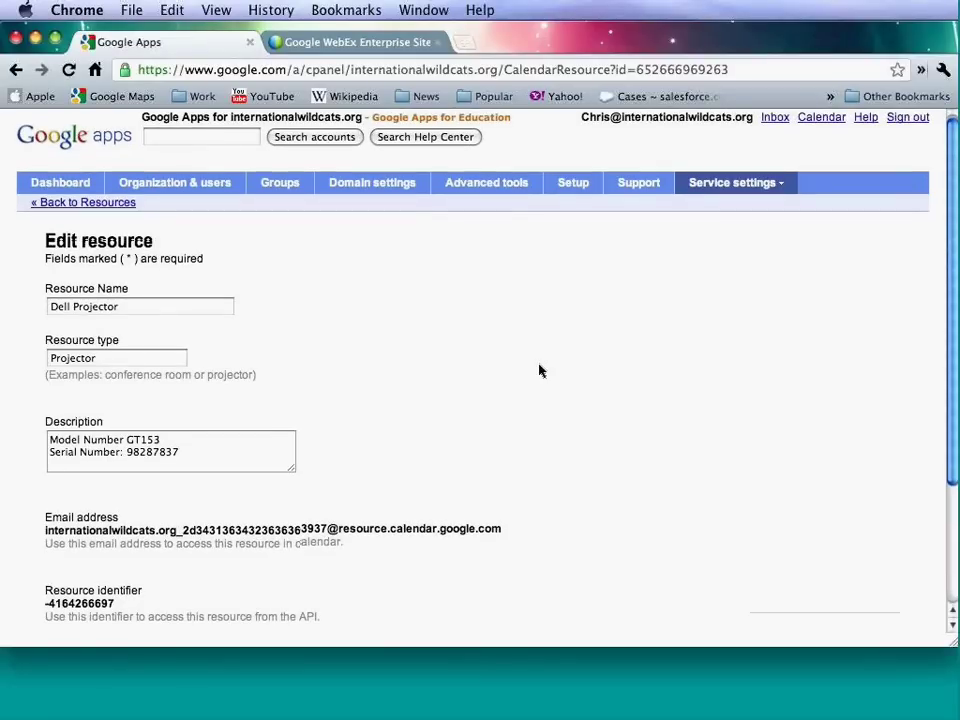
Open the service settings for Docs and examine the web address and the options for sharing documents outside International University.
left_click(726, 190)
left_click(692, 286)
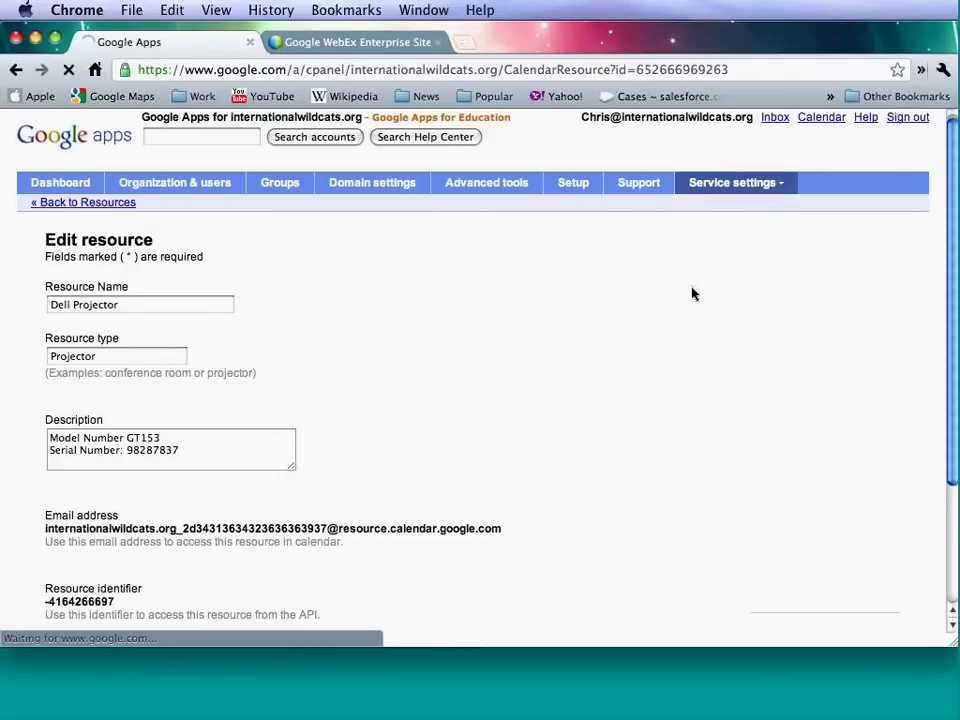
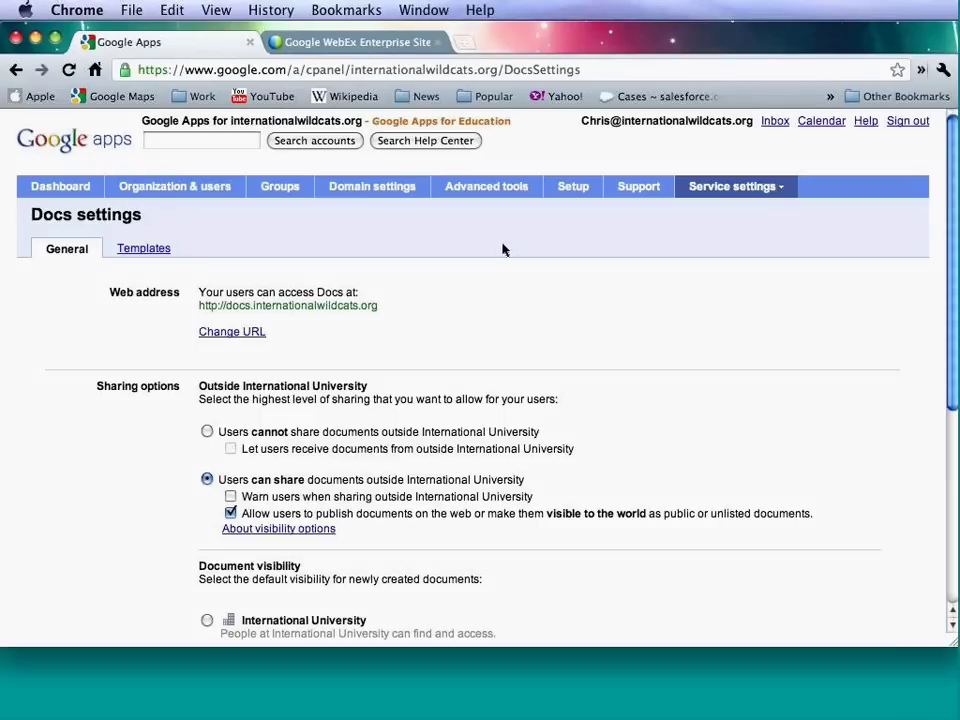
scroll(502, 250, "down", 1)
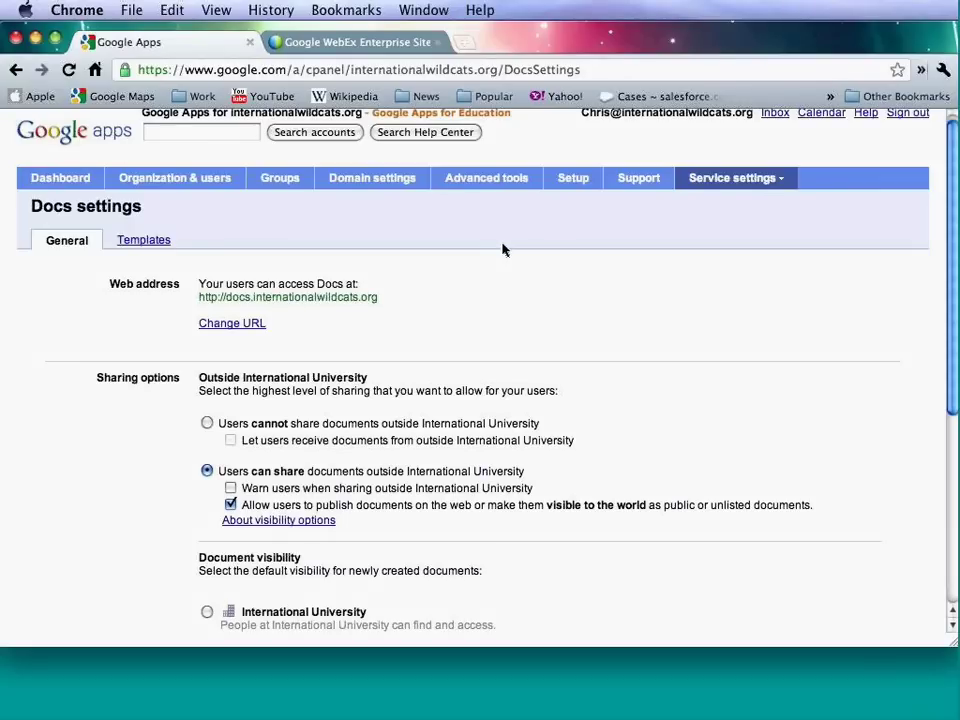
scroll(502, 250, "down", 1)
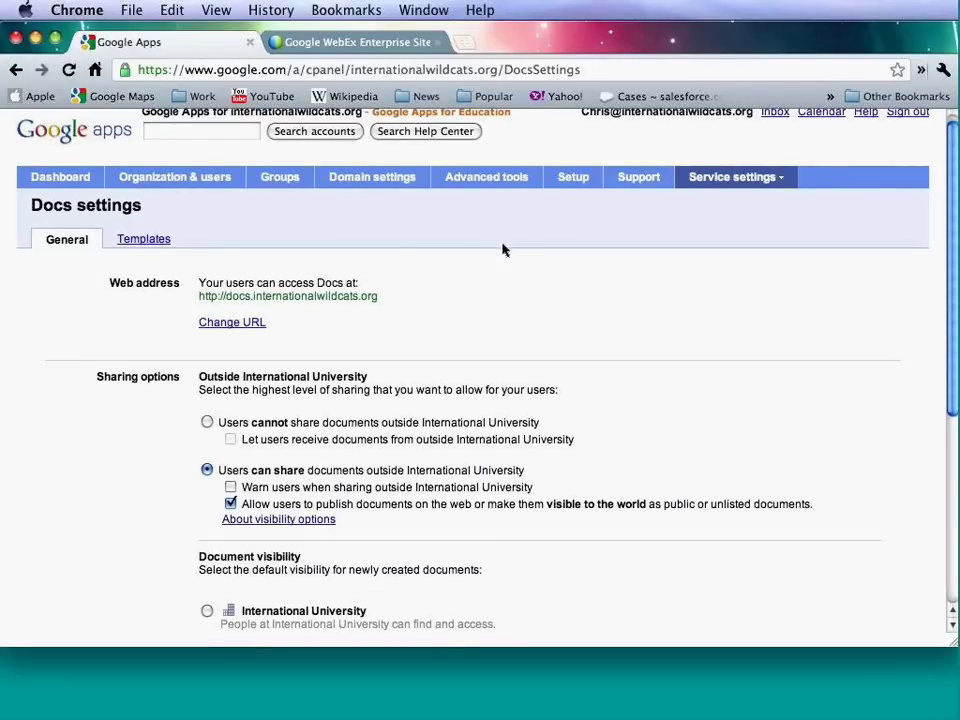
scroll(502, 250, "down", 1)
scroll(502, 250, "down", 1)
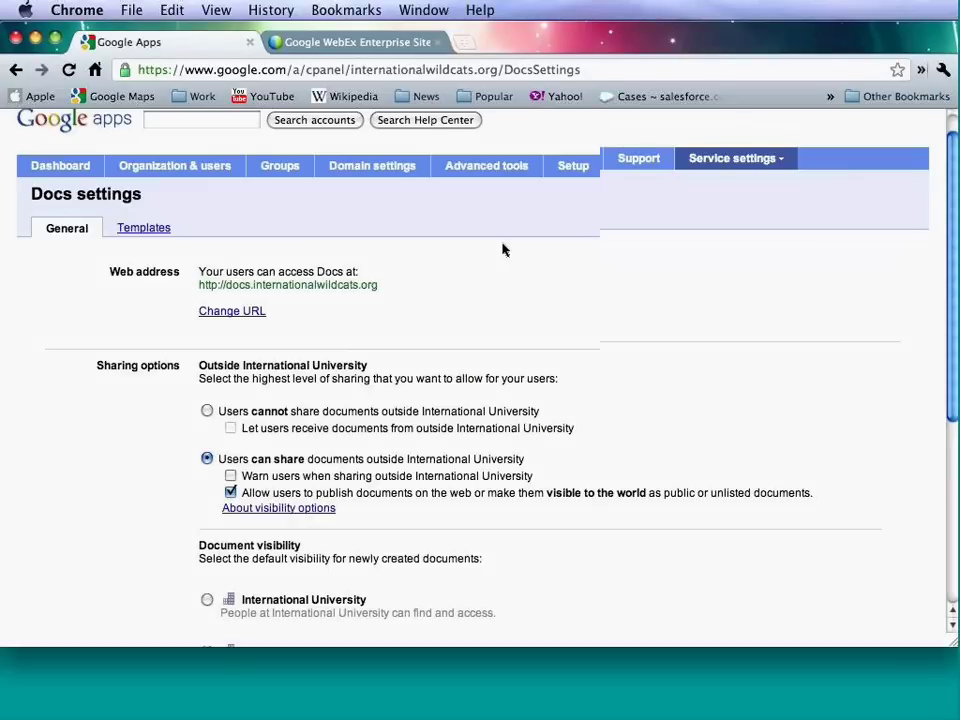
scroll(502, 250, "down", 1)
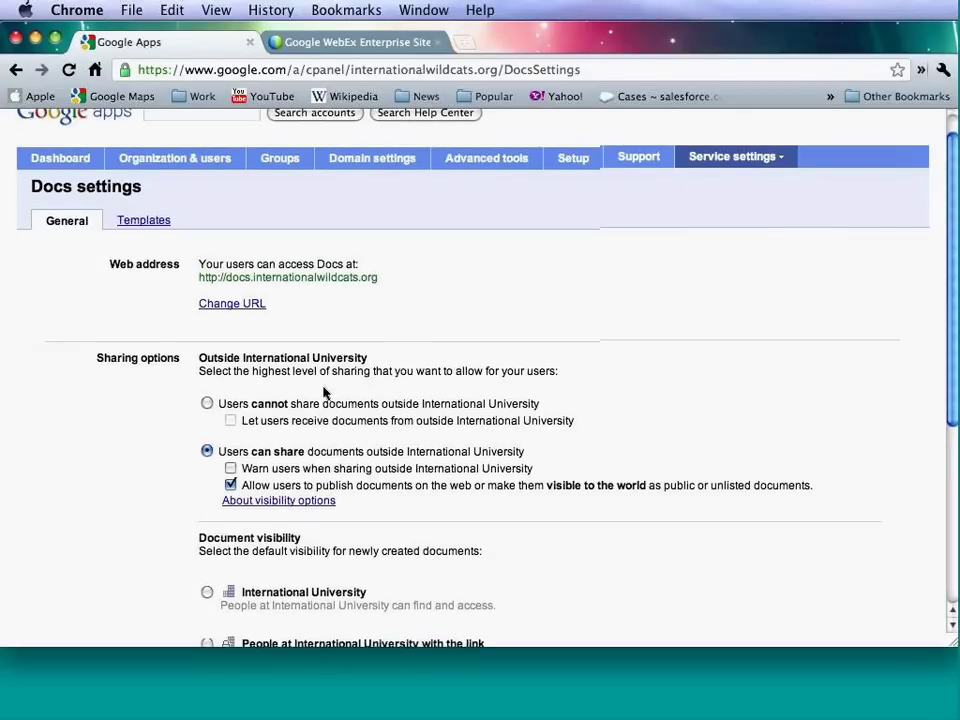
scroll(323, 393, "down", 2)
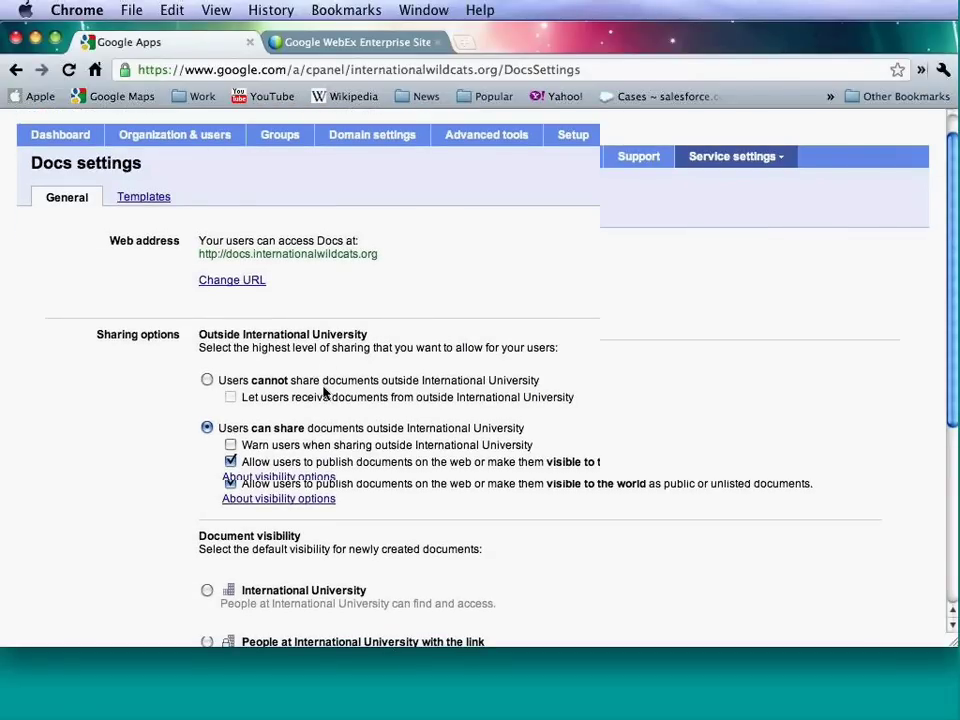
scroll(323, 393, "down", 1)
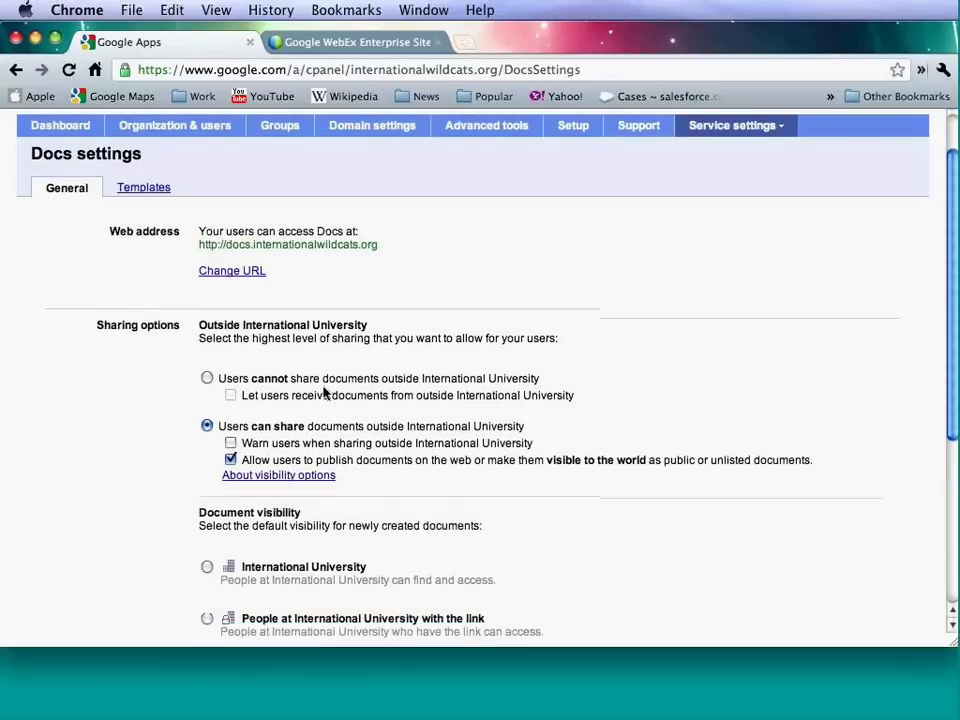
scroll(323, 393, "down", 1)
scroll(323, 393, "down", 1)
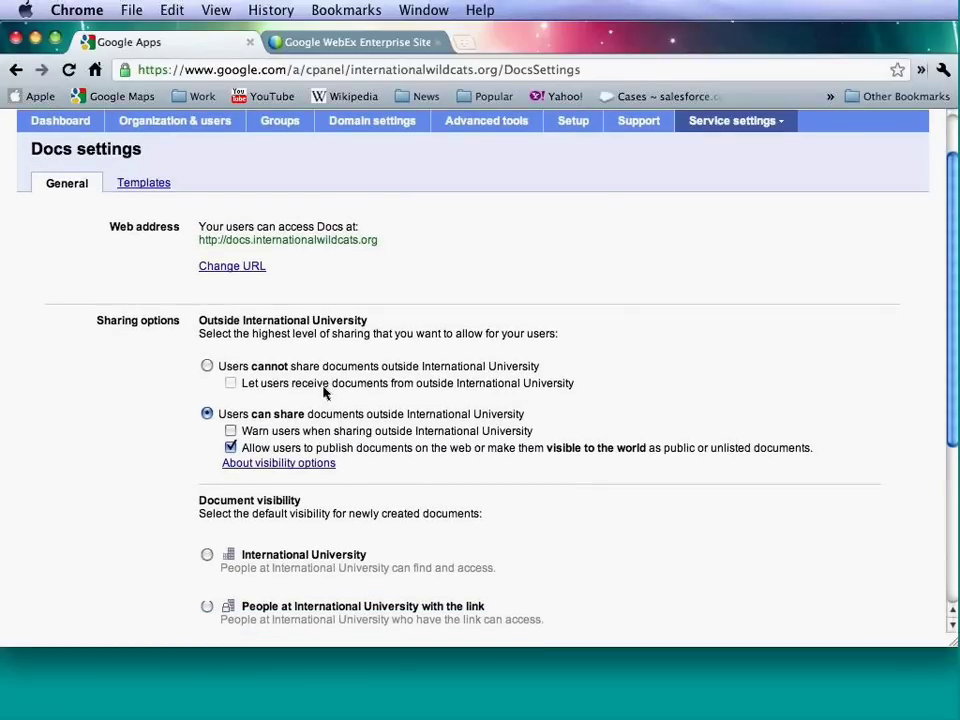
scroll(323, 393, "down", 1)
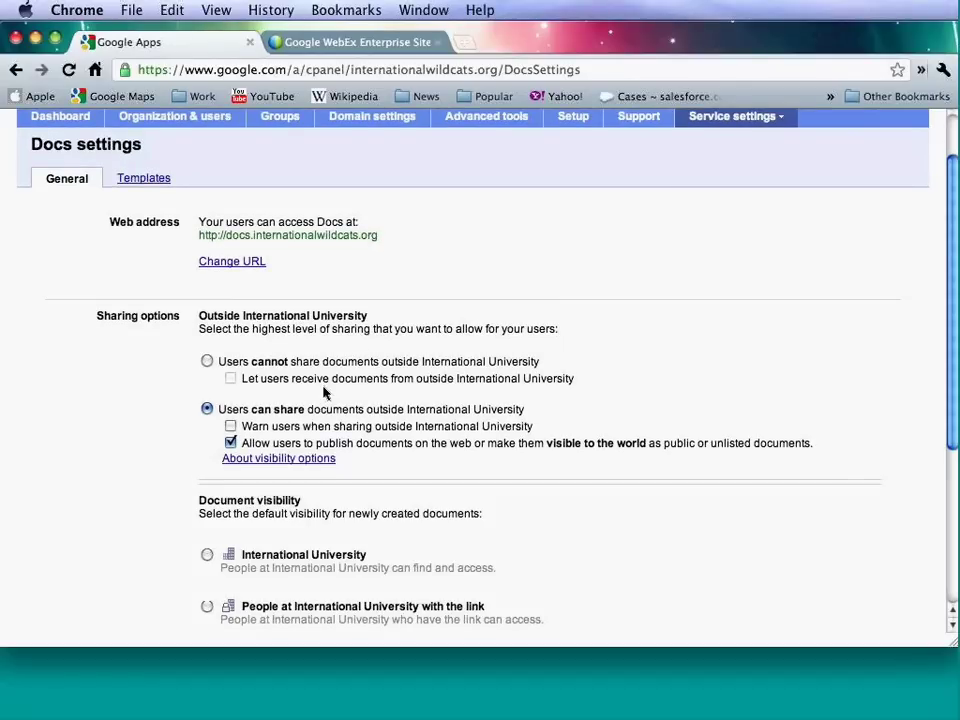
scroll(323, 393, "down", 1)
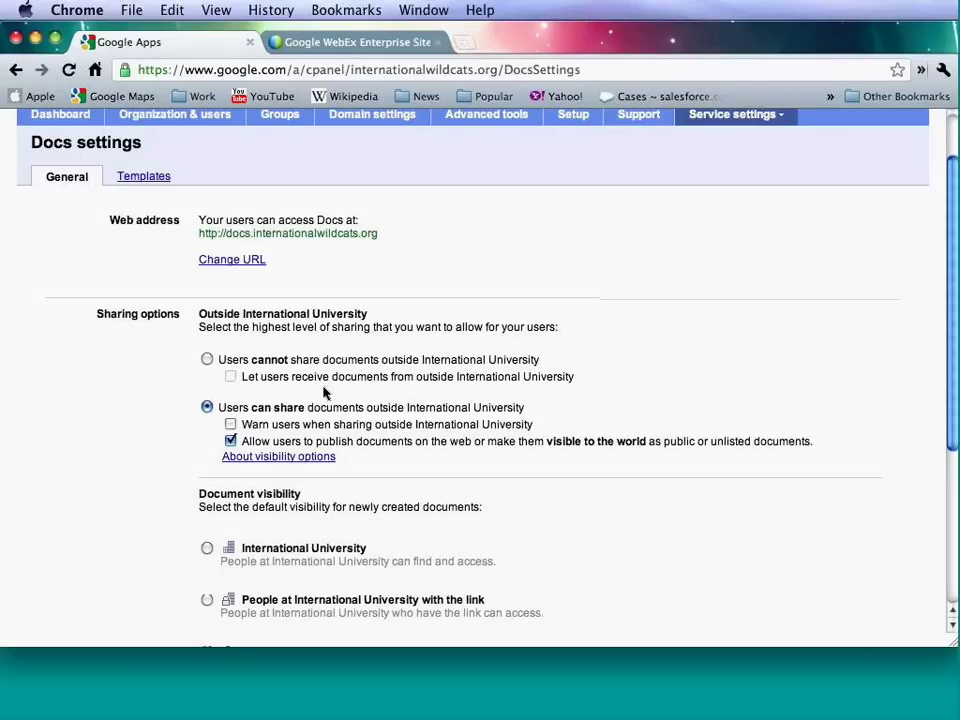
scroll(323, 393, "down", 1)
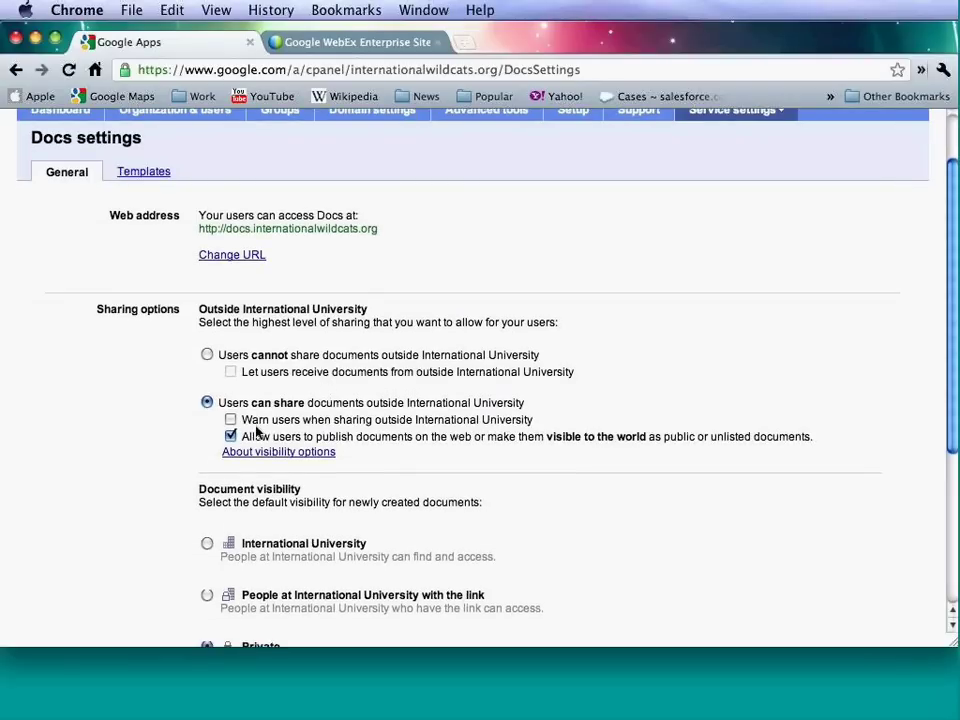
Examine the default Document visibility options for new documents and the Disable service option in the Docs settings.
scroll(258, 432, "down", 1)
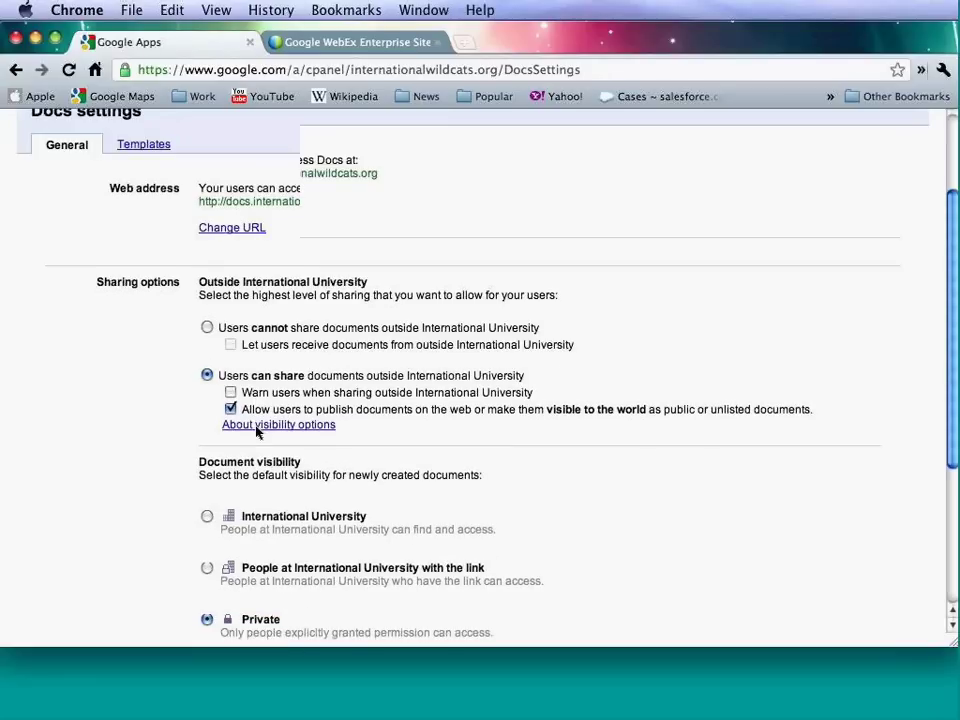
scroll(317, 430, "down", 3)
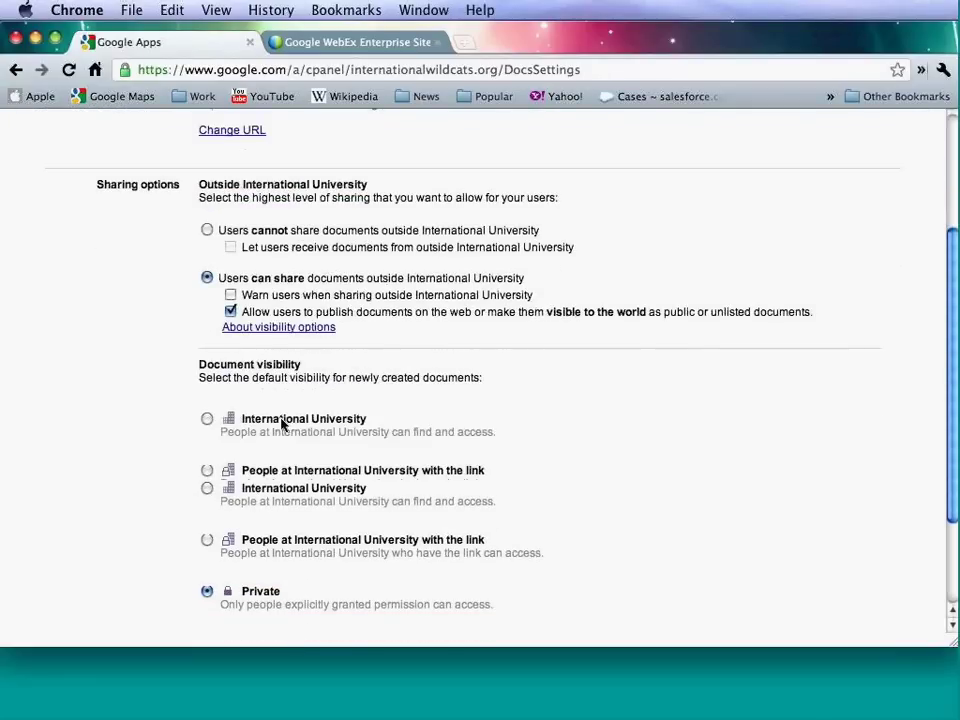
scroll(300, 410, "down", 1)
scroll(307, 396, "down", 2)
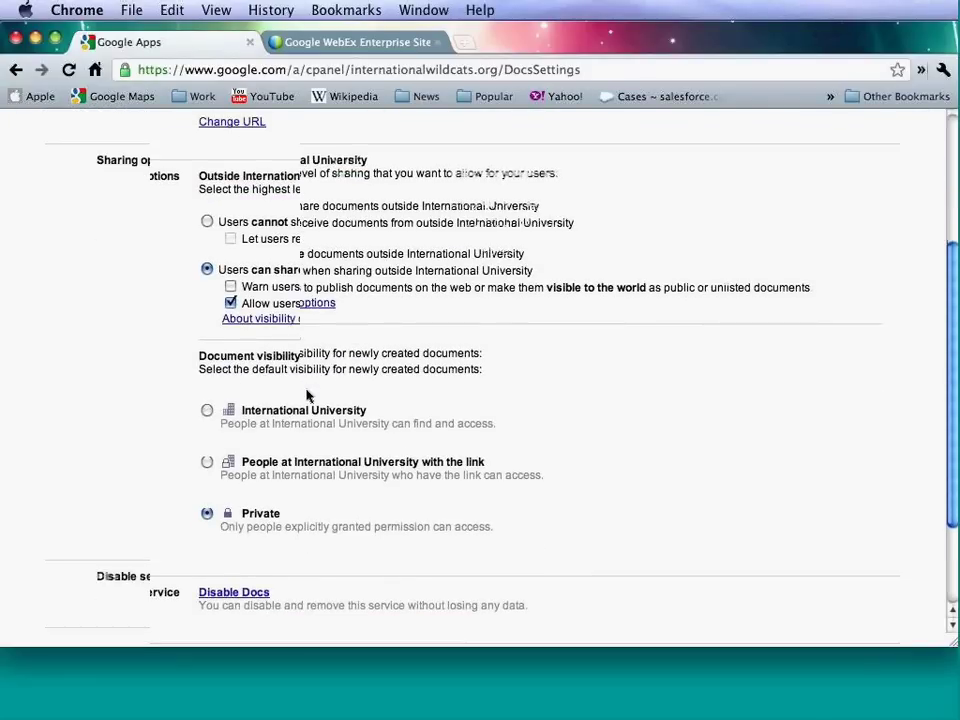
scroll(307, 396, "down", 1)
scroll(307, 396, "down", 1)
scroll(307, 396, "down", 1)
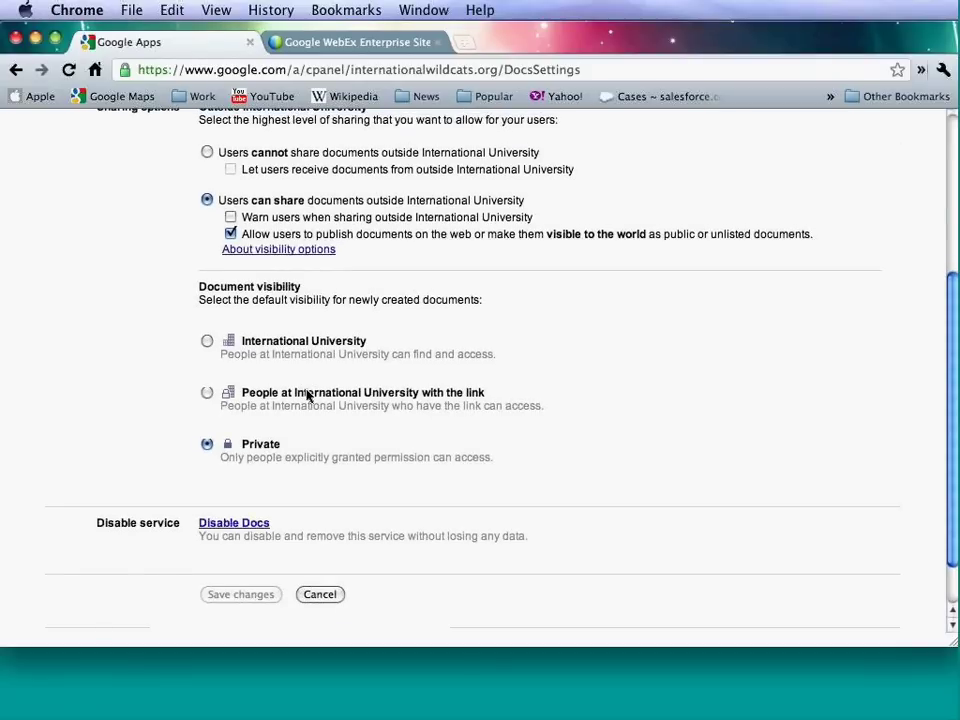
Open the Docs template settings and examine the Enable Templates for Docs option and the template categories.
scroll(597, 351, "up", 2)
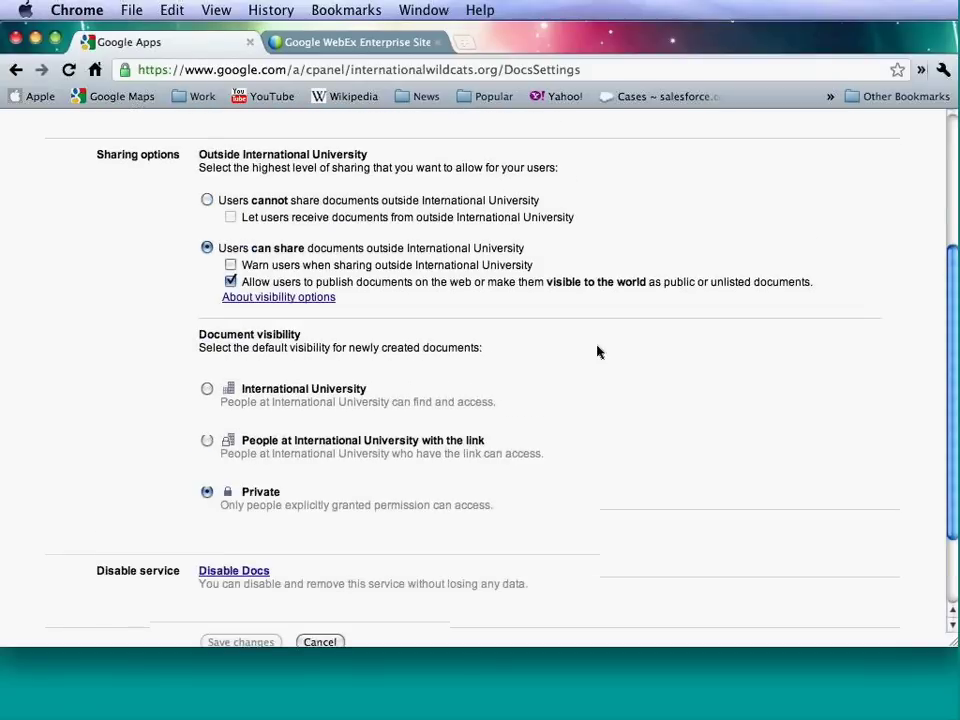
scroll(597, 351, "up", 5)
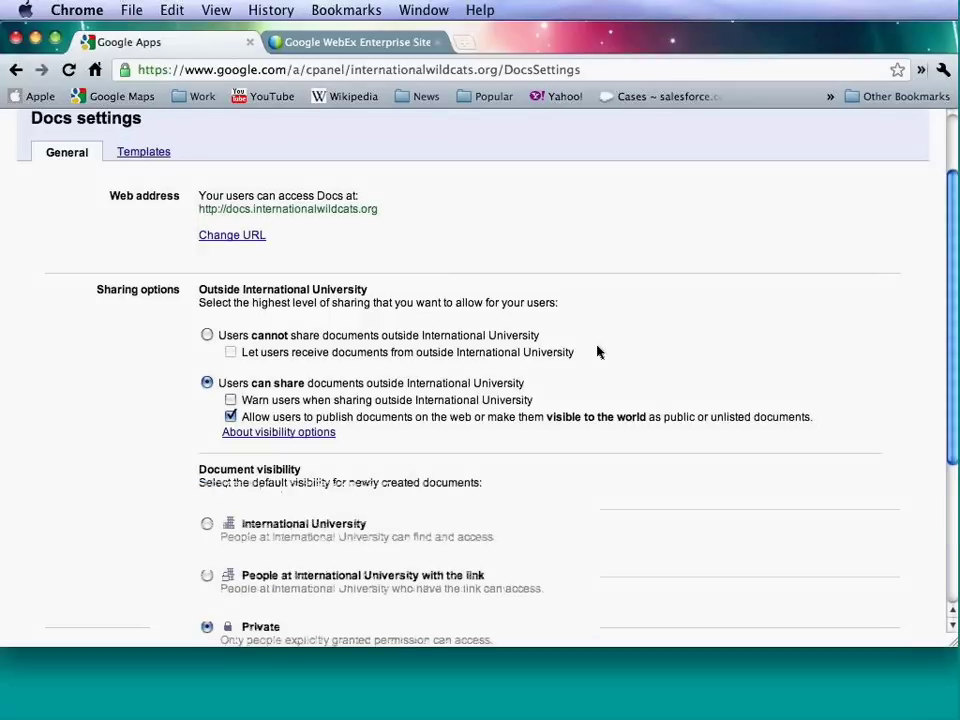
scroll(597, 351, "up", 1)
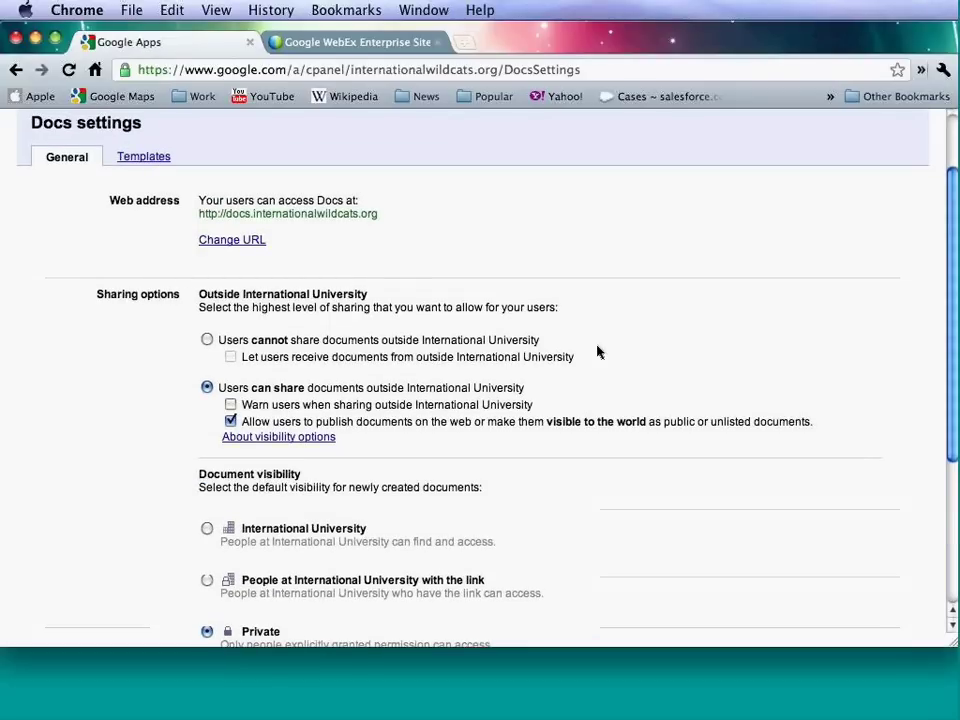
scroll(597, 351, "up", 3)
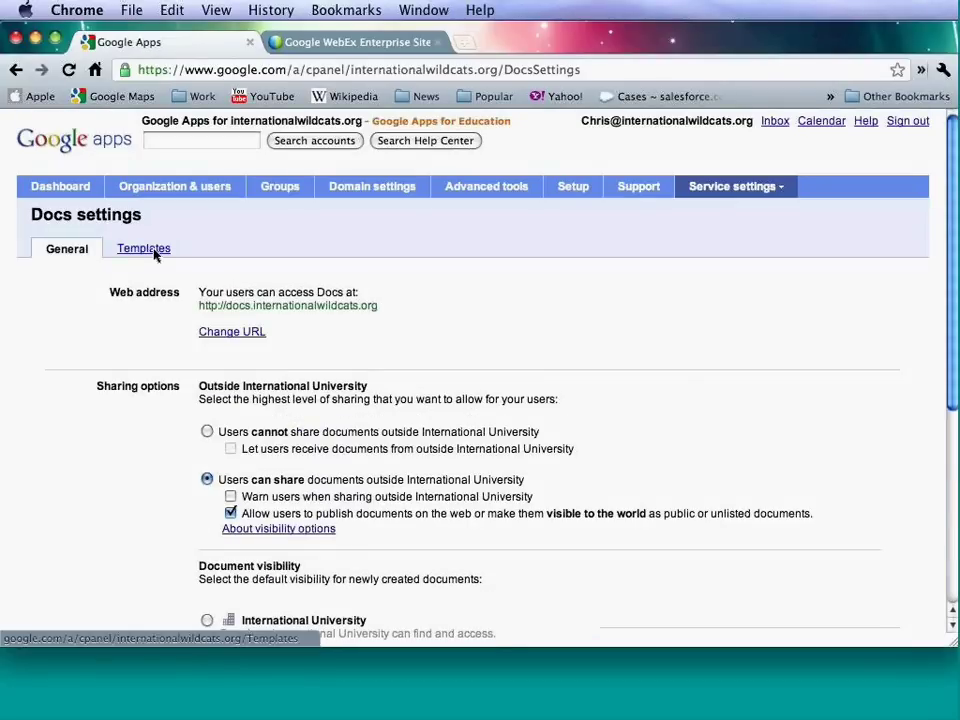
left_click(155, 255)
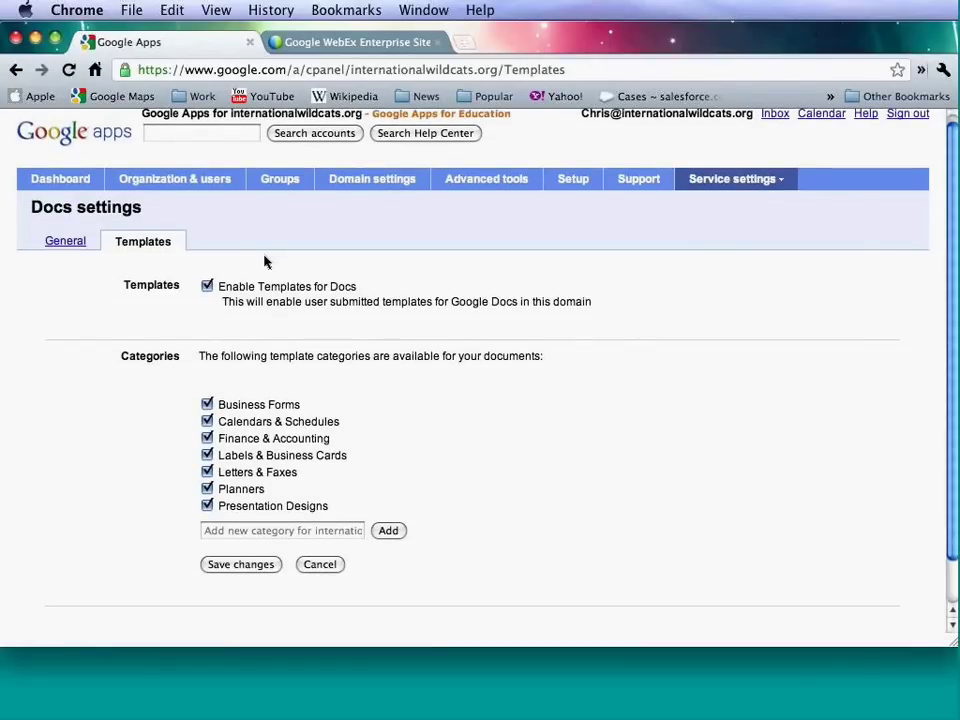
scroll(265, 262, "down", 1)
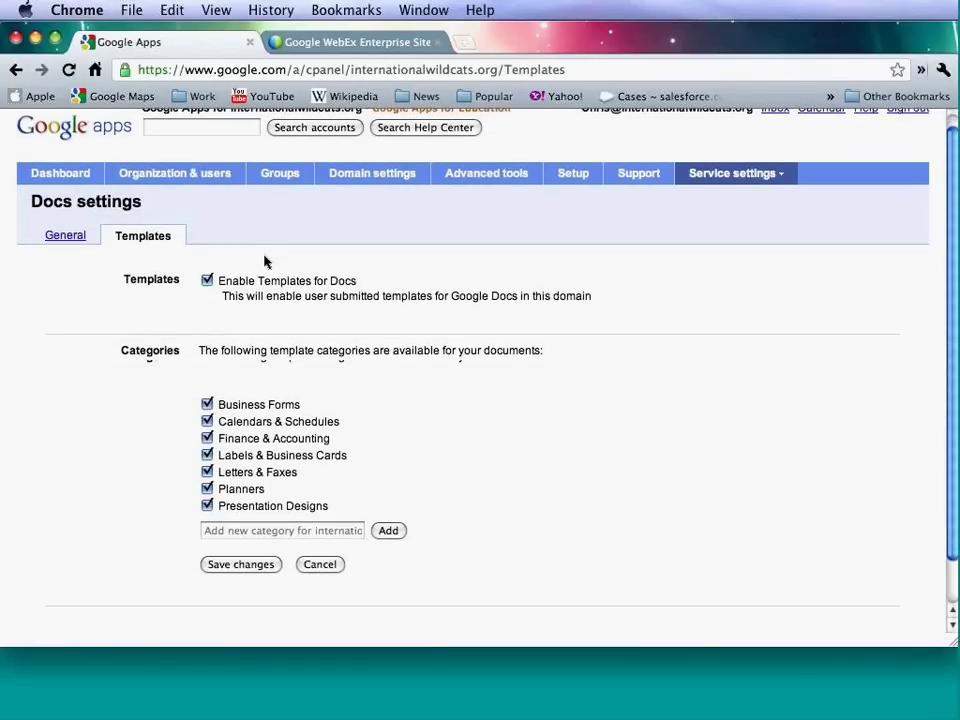
scroll(265, 262, "down", 1)
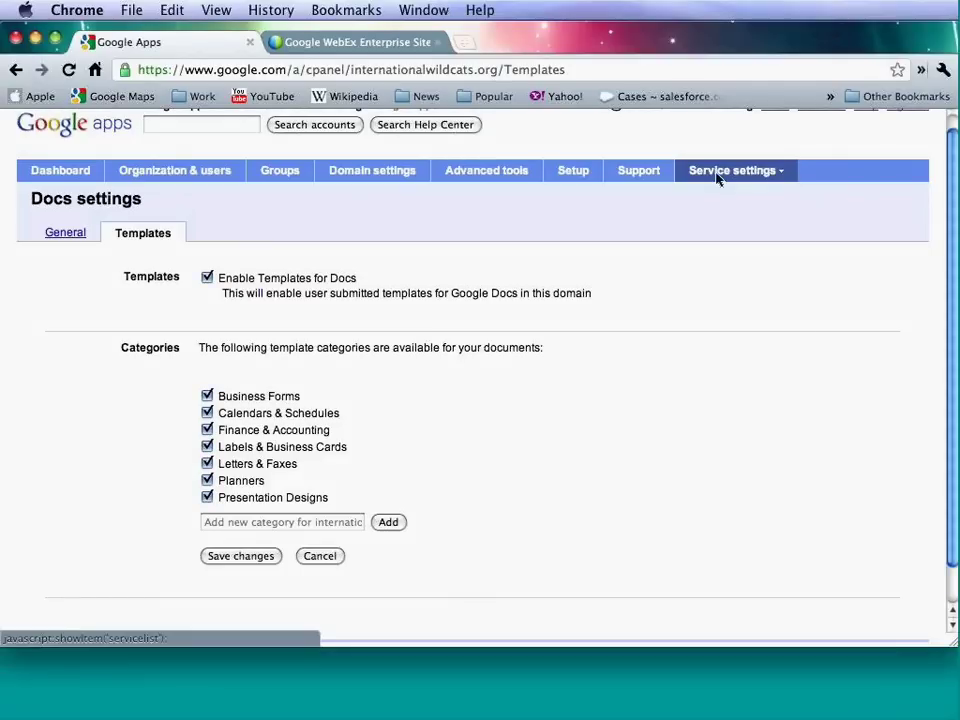
Open the service settings for Groups (user-managed), leaving the Docs templates page without saving.
left_click(718, 178)
left_click(699, 292)
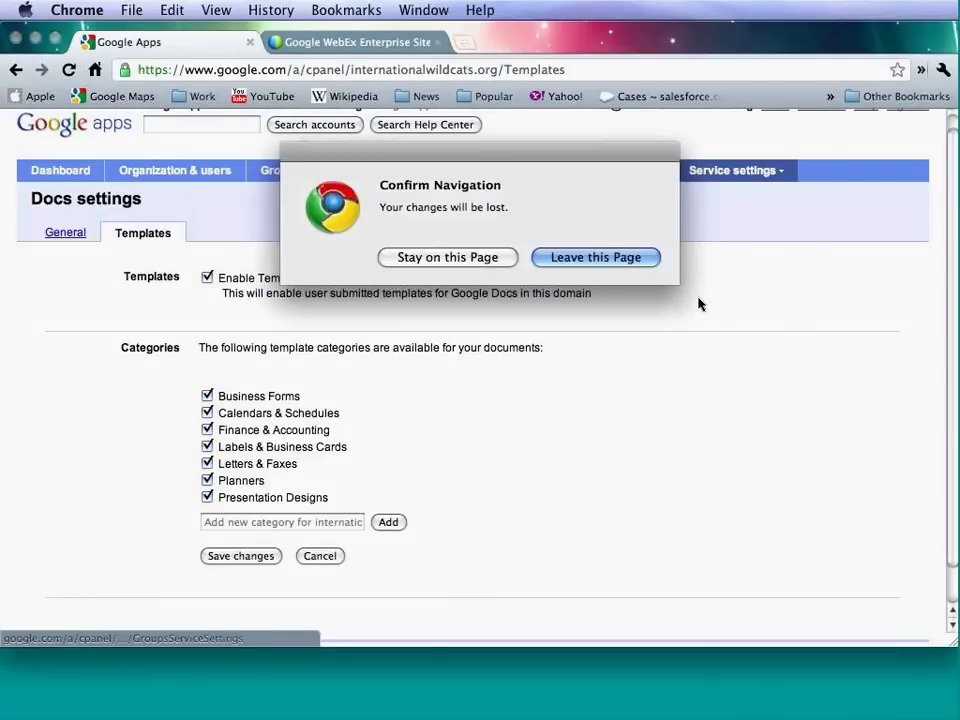
left_click(576, 259)
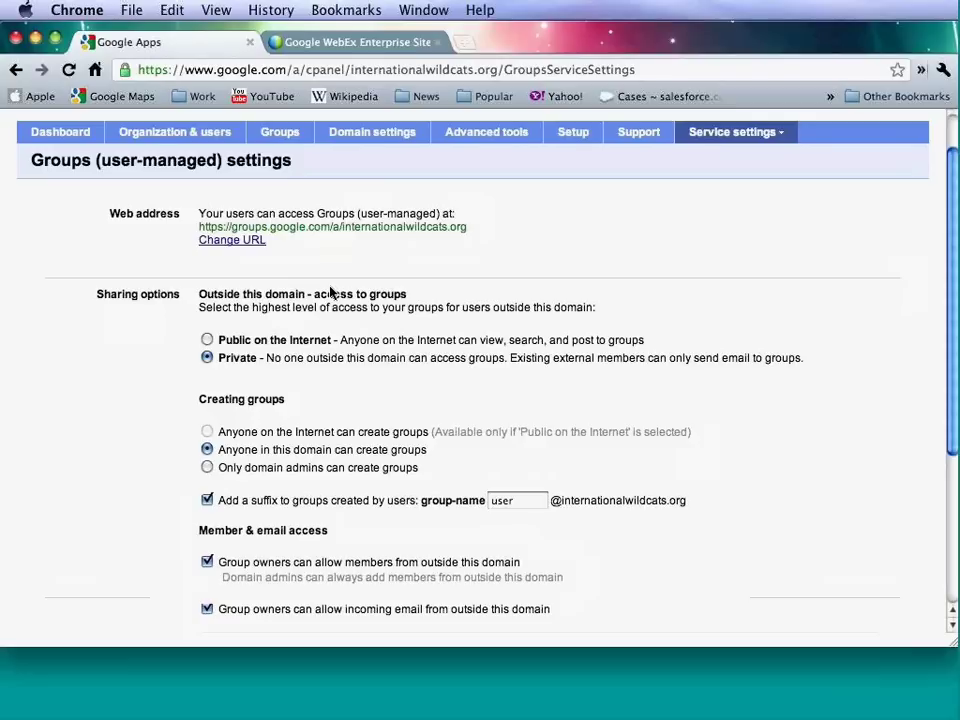
Examine the Groups sharing options for access outside the domain, who can create groups, and the suffix for user-created groups.
scroll(330, 290, "down", 1)
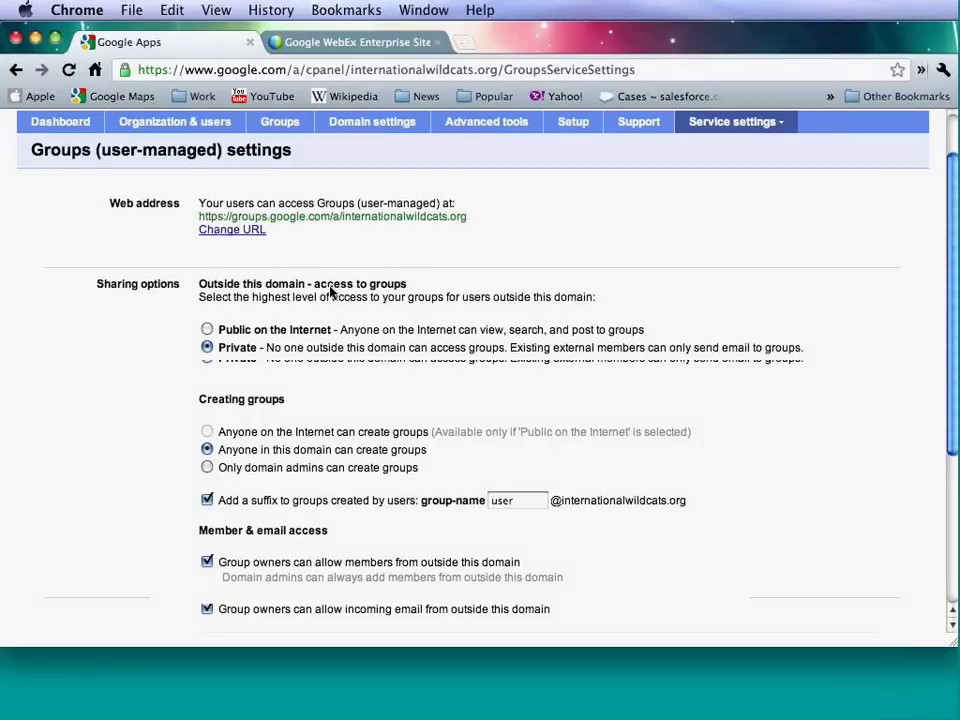
scroll(330, 290, "down", 1)
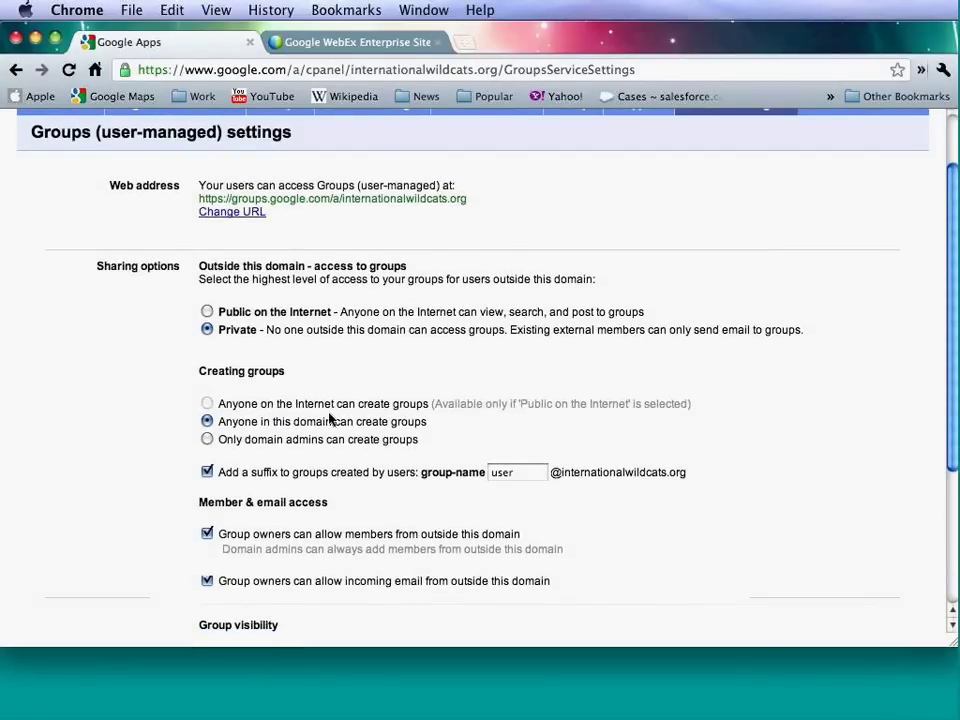
scroll(330, 418, "down", 1)
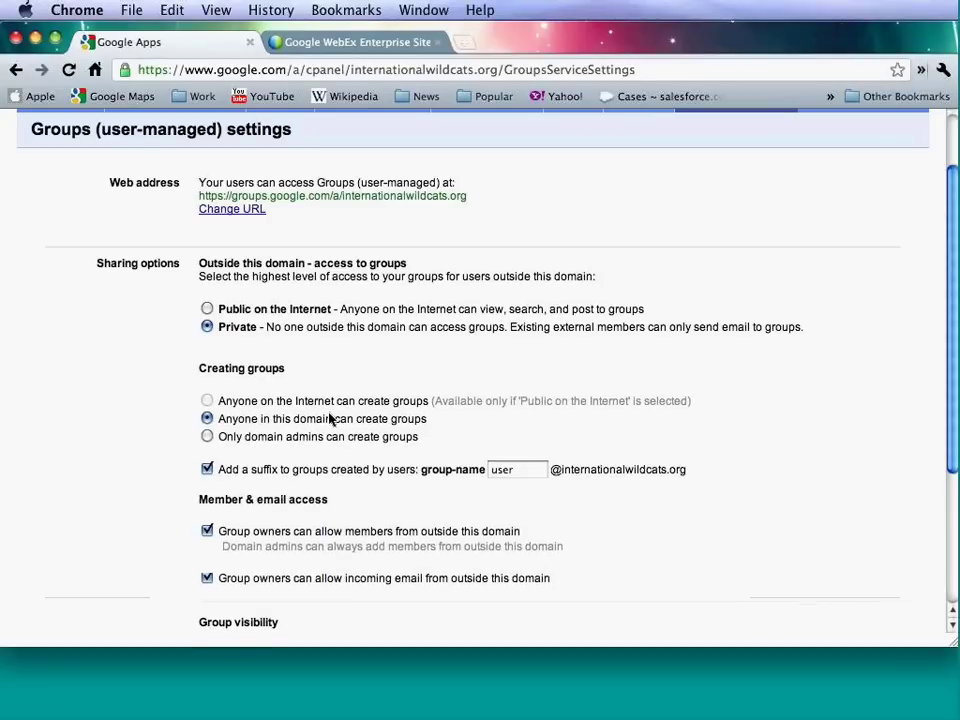
scroll(330, 418, "down", 2)
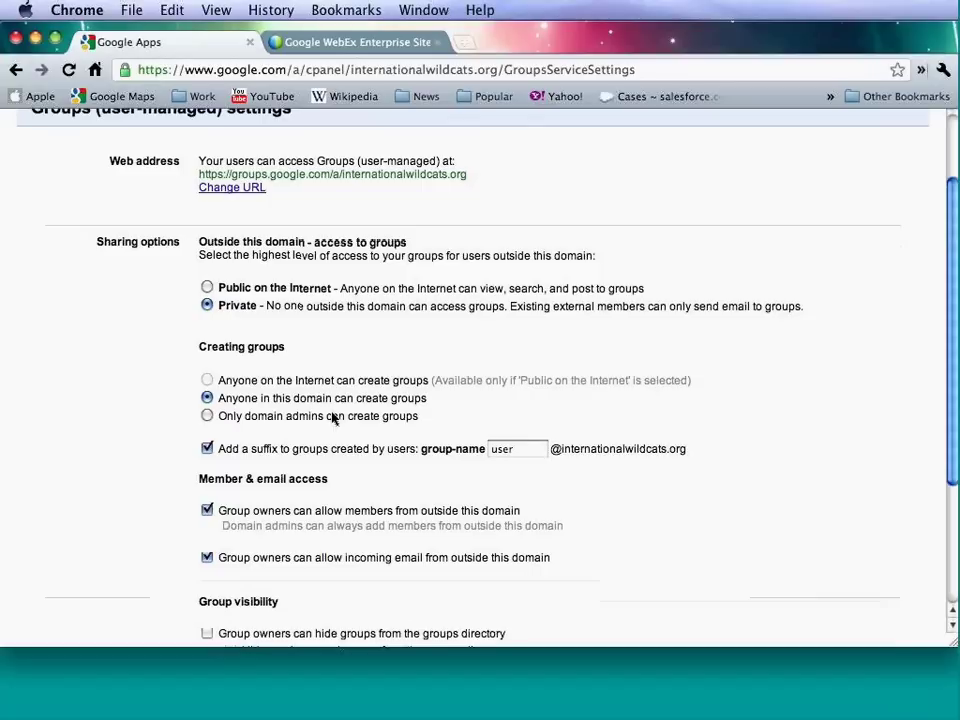
scroll(418, 377, "down", 1)
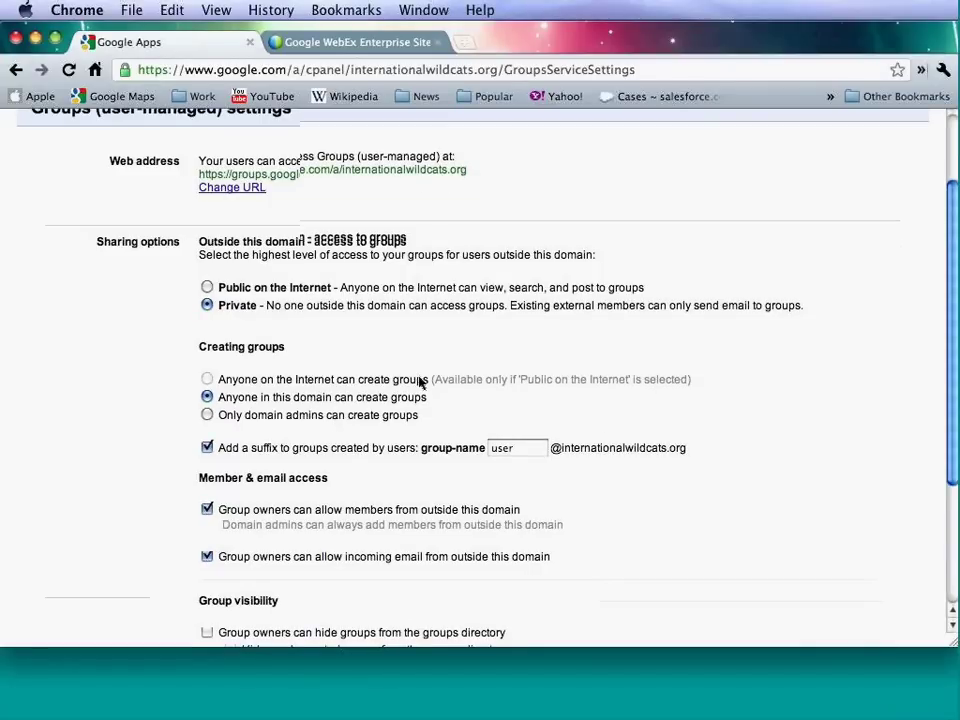
scroll(420, 383, "down", 1)
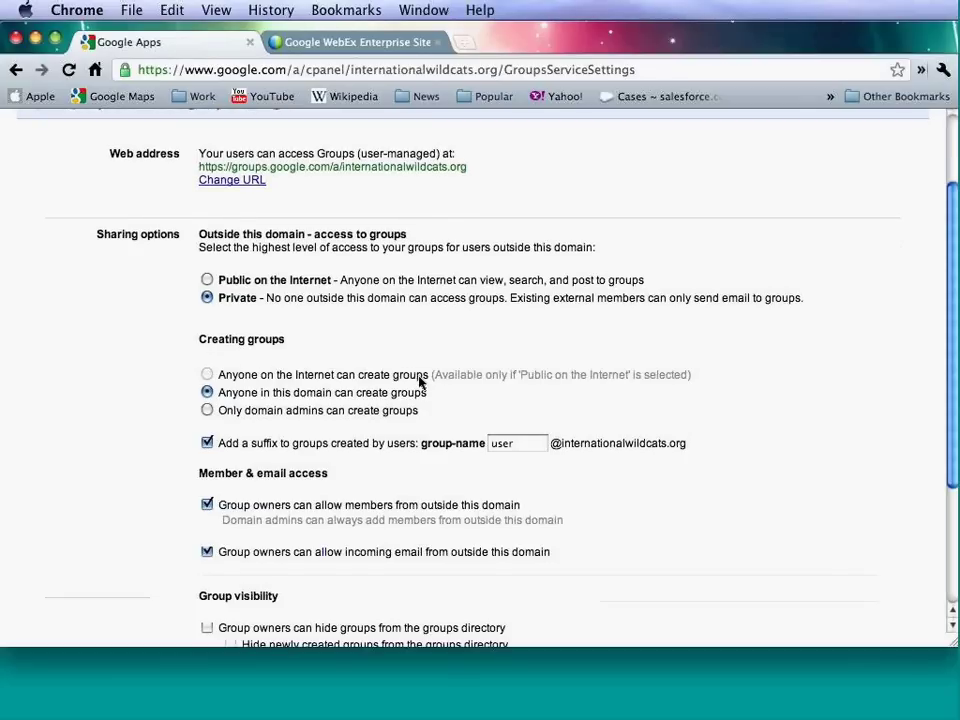
scroll(420, 381, "down", 1)
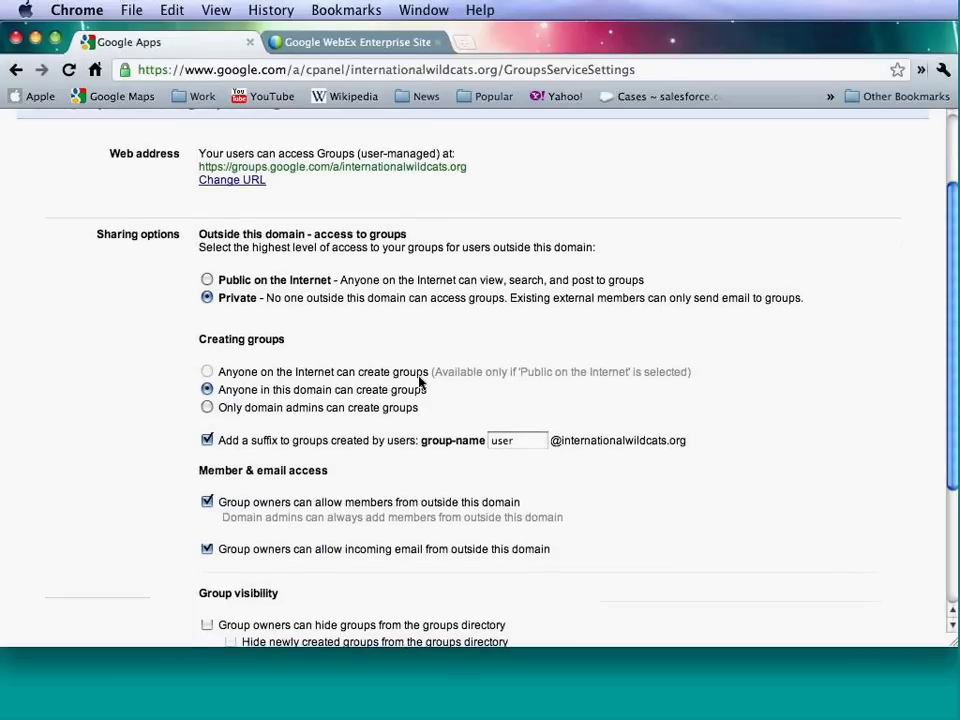
scroll(420, 381, "down", 1)
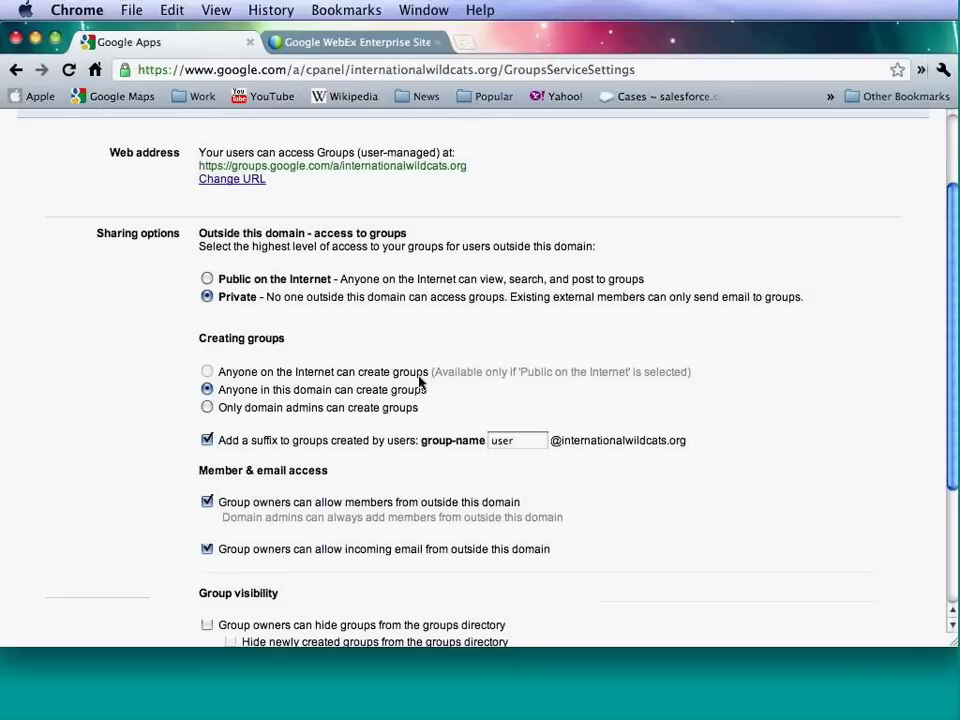
scroll(420, 381, "down", 1)
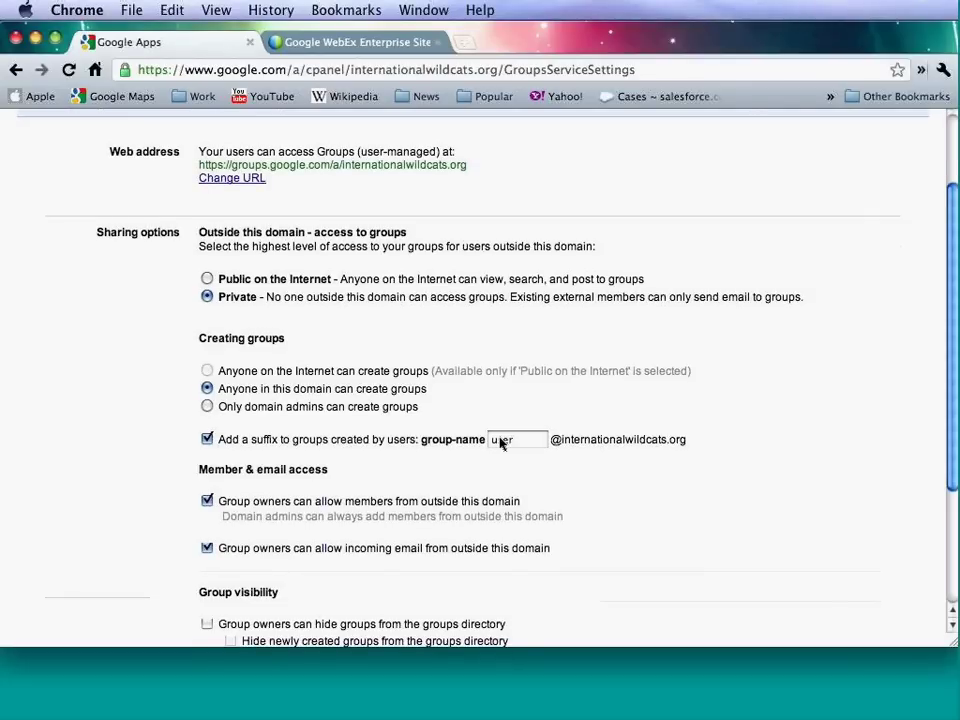
scroll(501, 444, "down", 1)
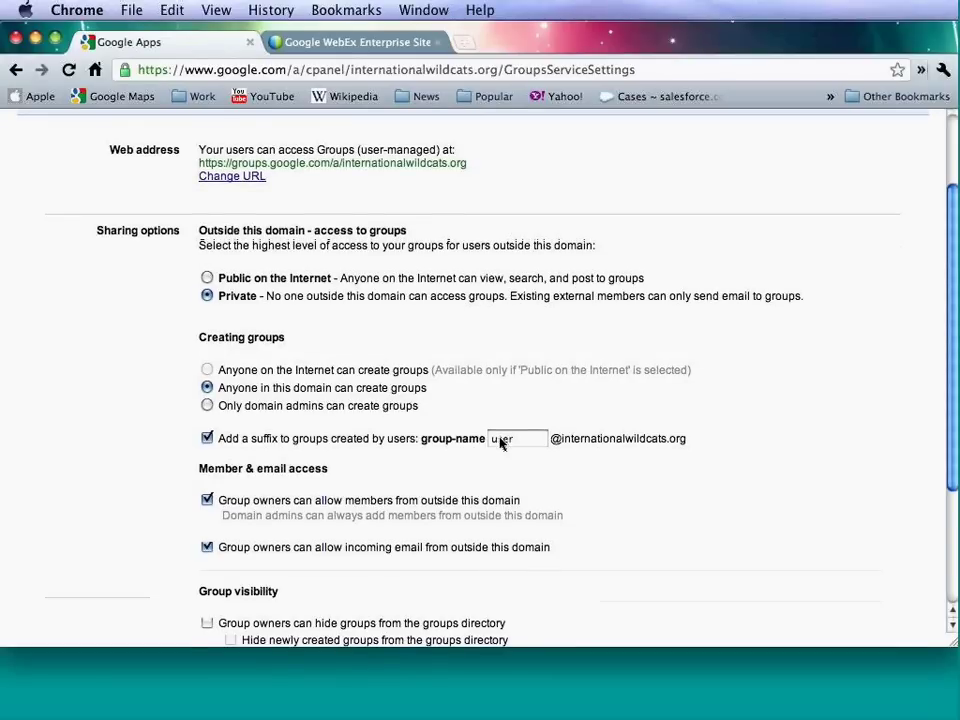
scroll(500, 443, "down", 1)
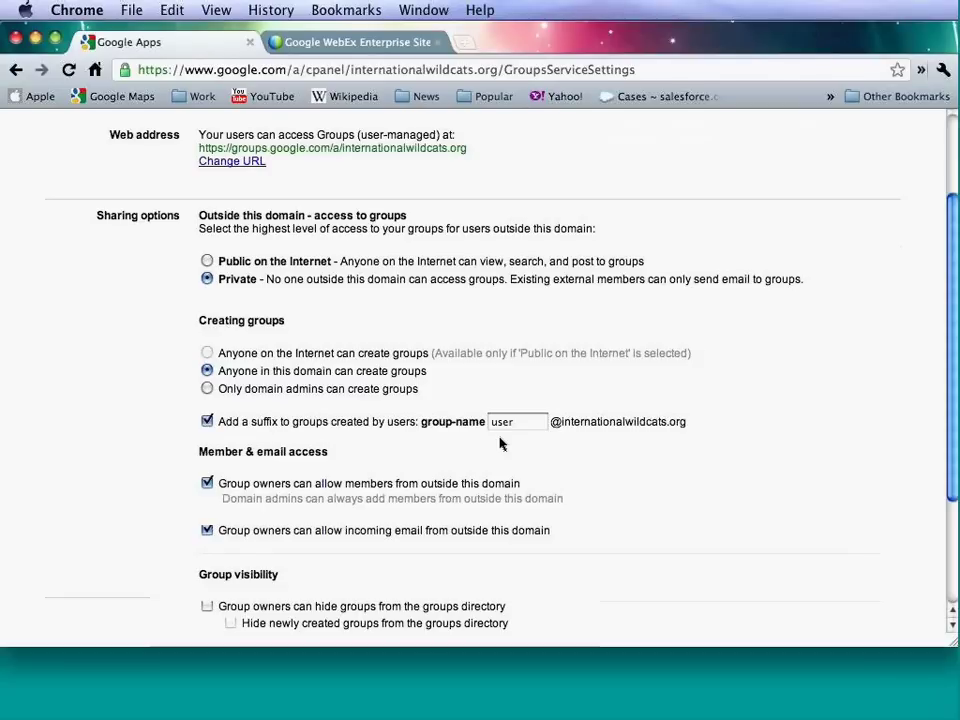
Examine the Member & email access, Group visibility and Disable service options in the Groups (user-managed) settings.
scroll(500, 443, "down", 2)
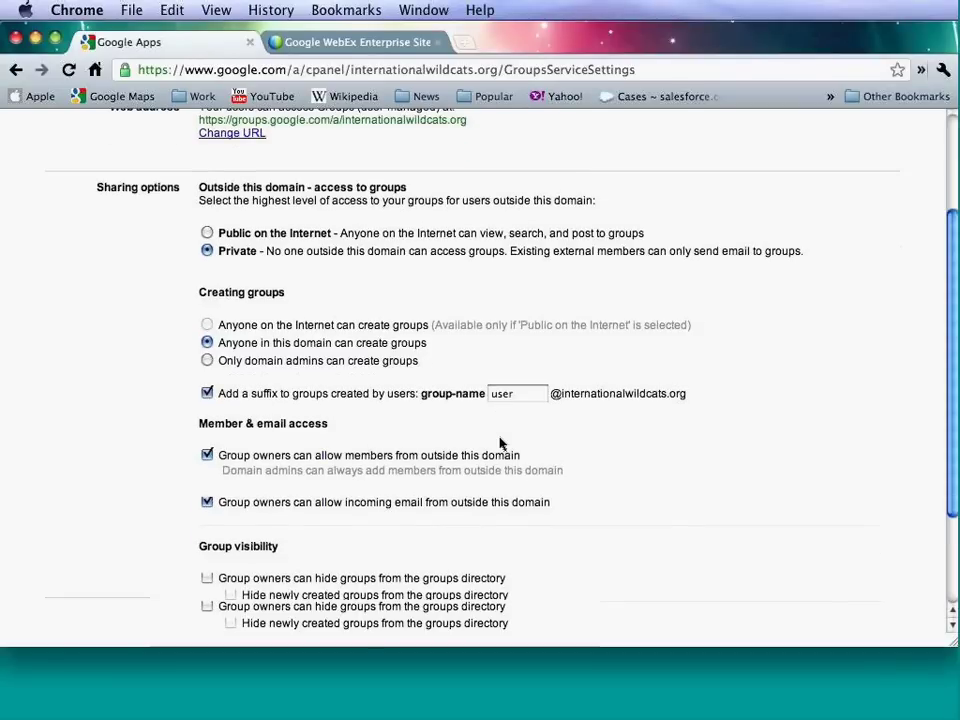
scroll(500, 443, "down", 2)
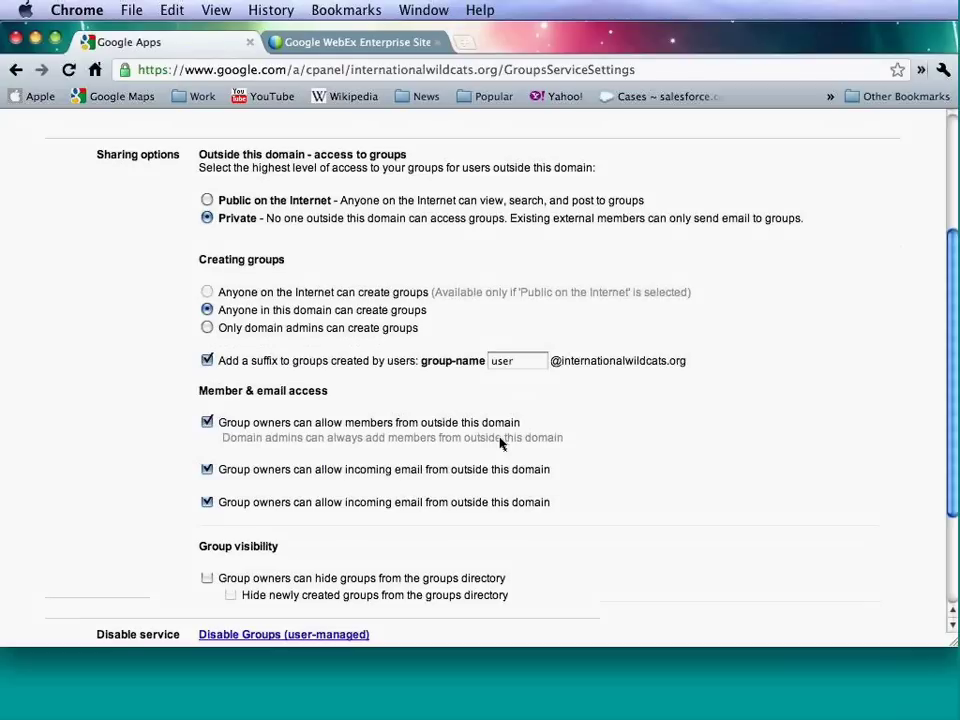
scroll(500, 443, "down", 1)
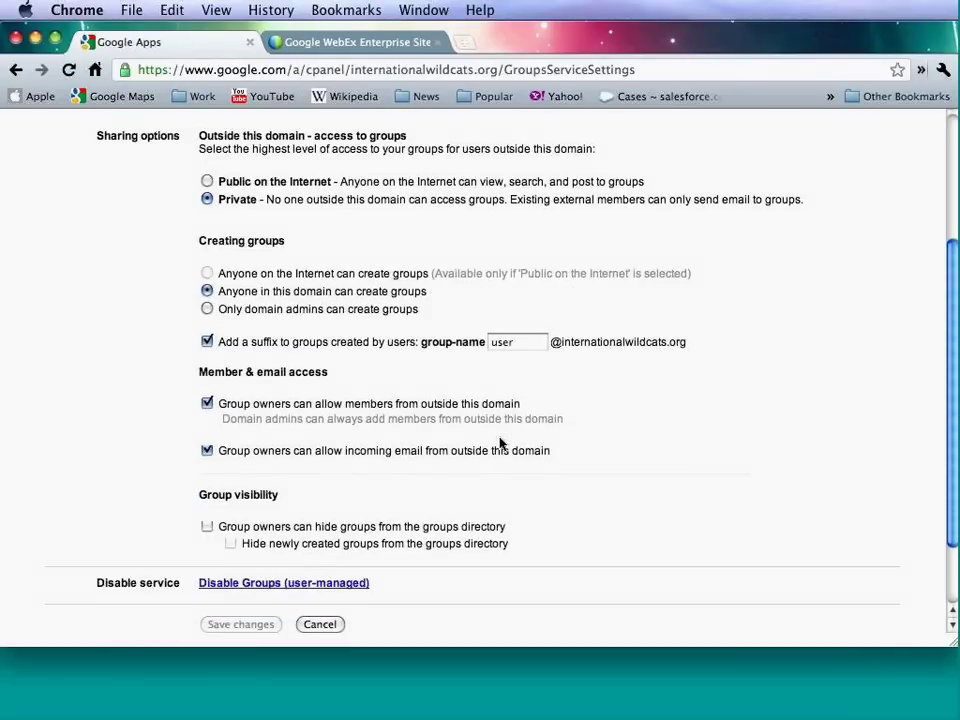
scroll(500, 443, "down", 1)
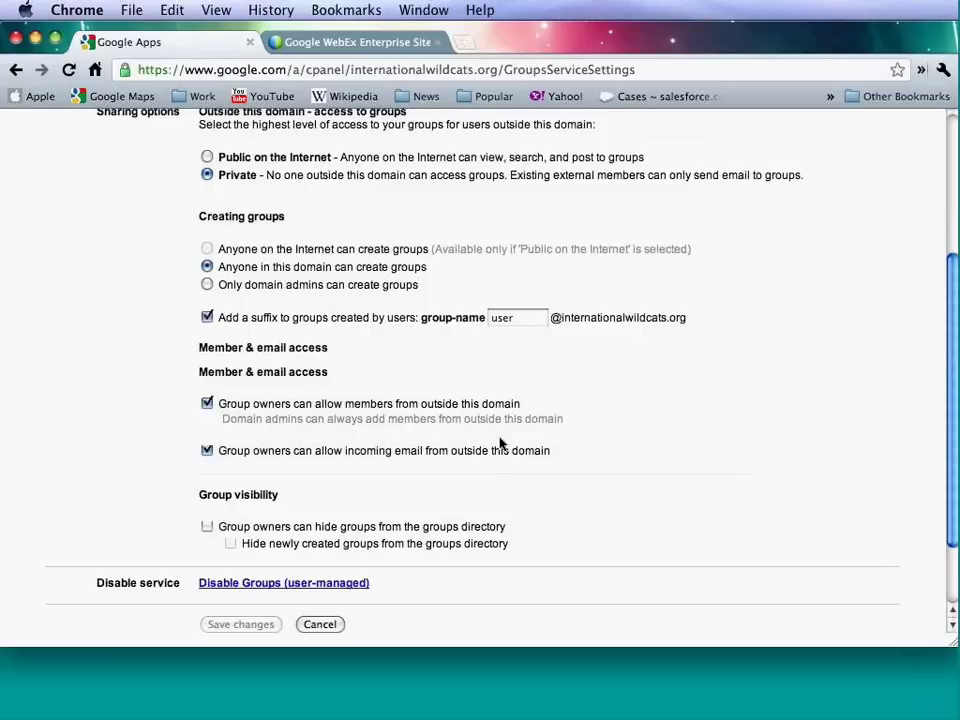
scroll(500, 443, "down", 1)
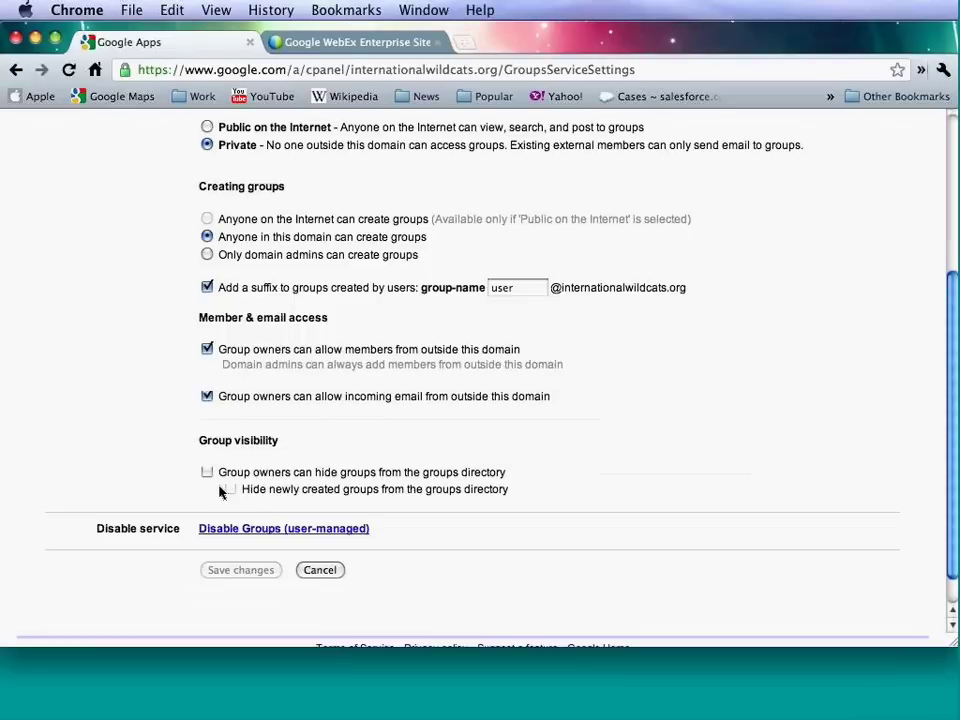
Open the service settings for Sites and examine its general sharing, Templates and Web address mapping pages.
scroll(220, 490, "up", 2)
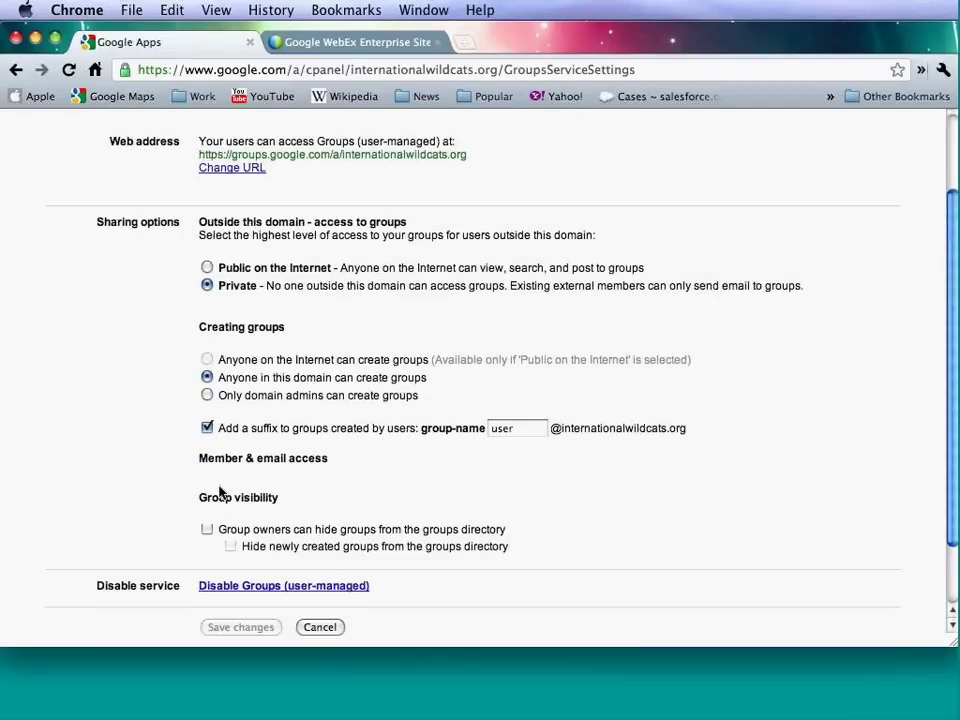
scroll(220, 490, "up", 3)
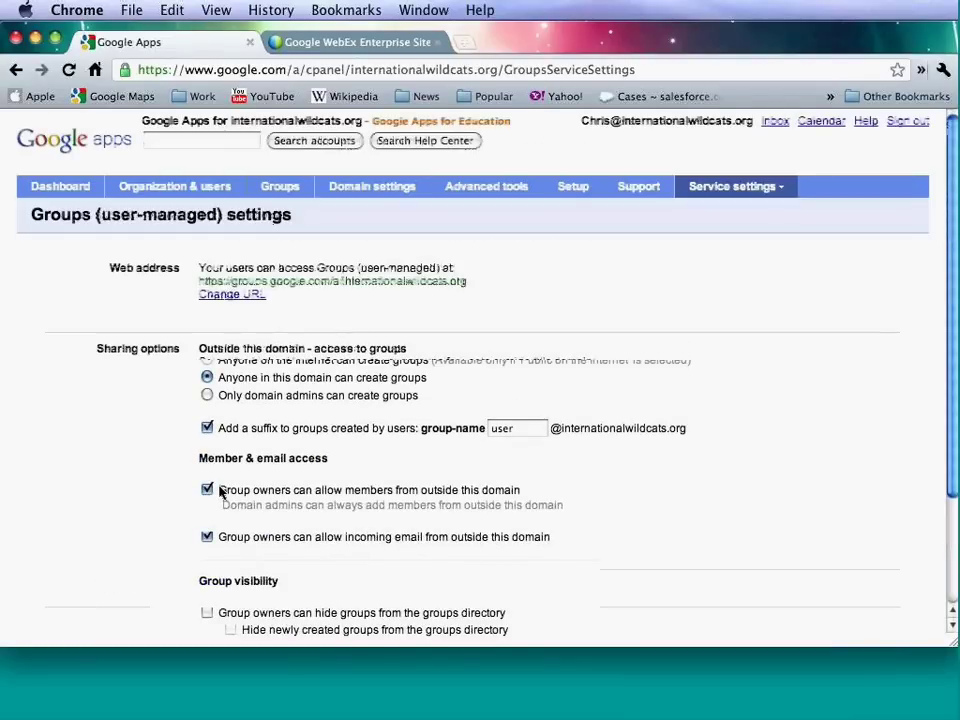
left_click(732, 186)
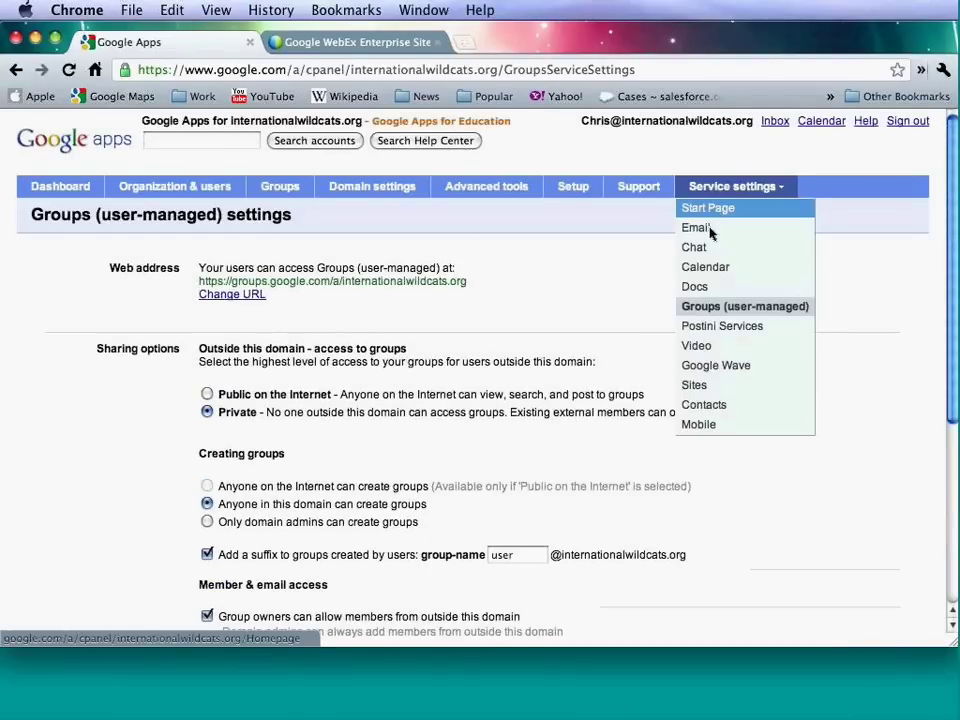
left_click(699, 385)
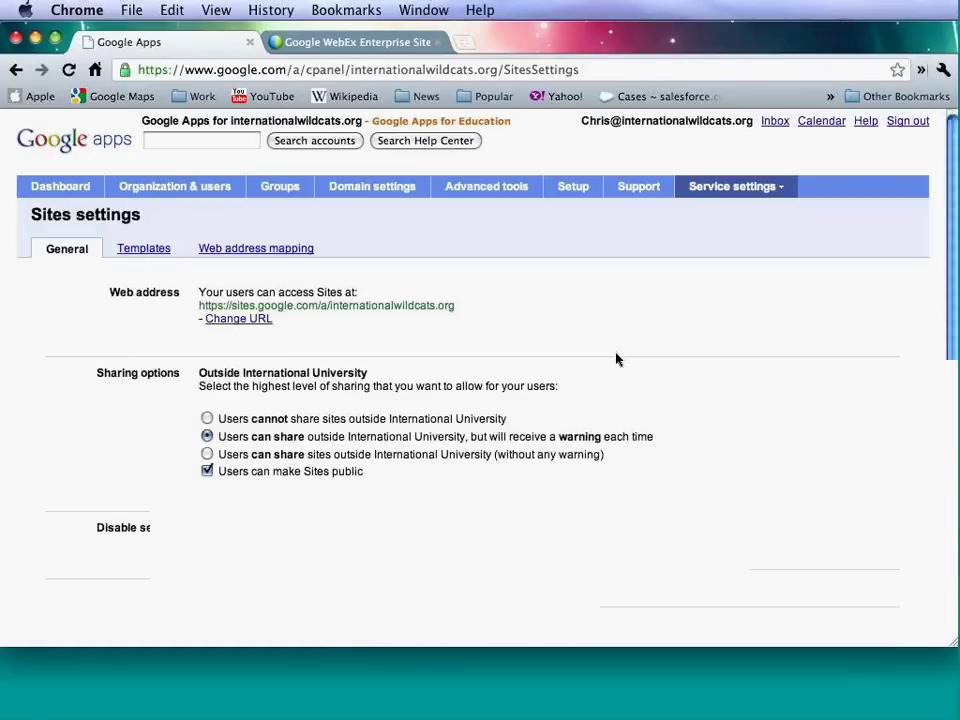
left_click(130, 249)
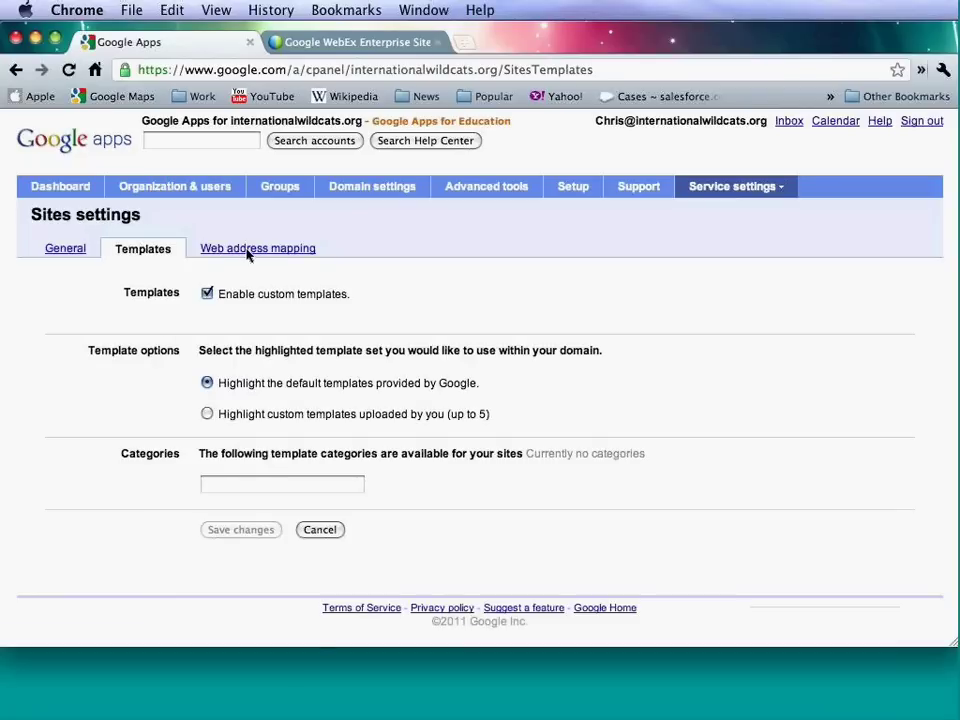
left_click(248, 250)
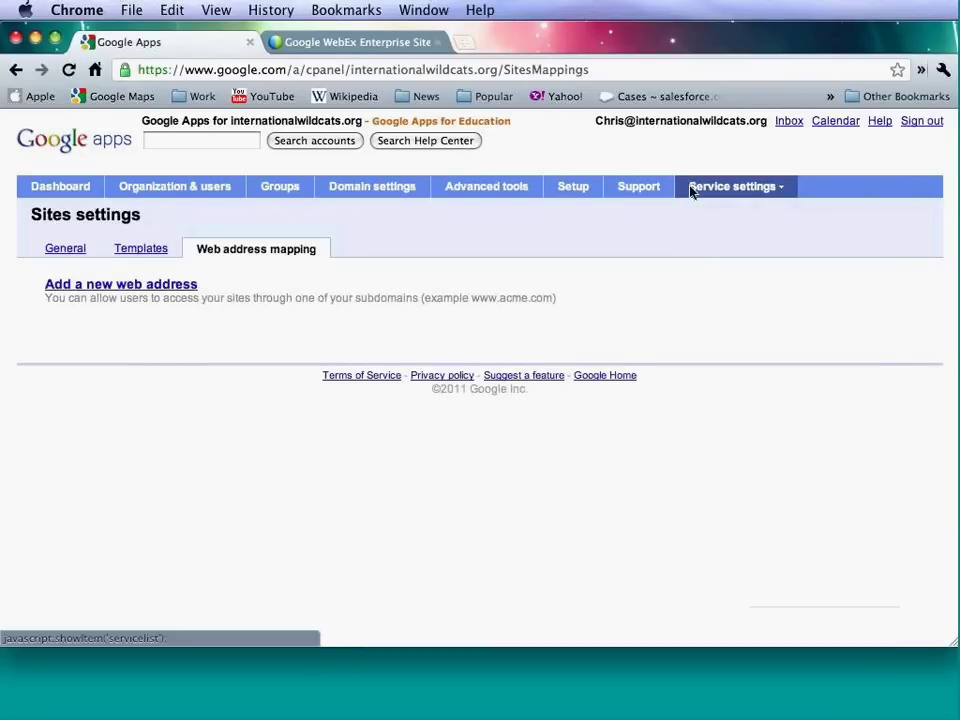
Open the service settings for Start Page and bring up the list of services again to move on to another service.
left_click(692, 190)
left_click(692, 207)
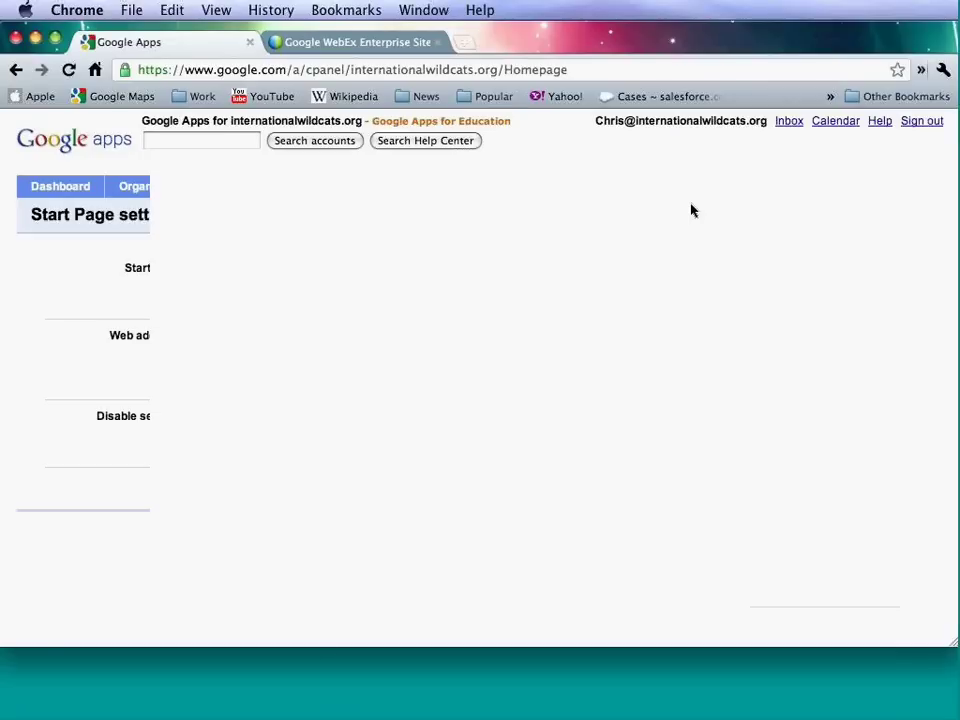
left_click(720, 197)
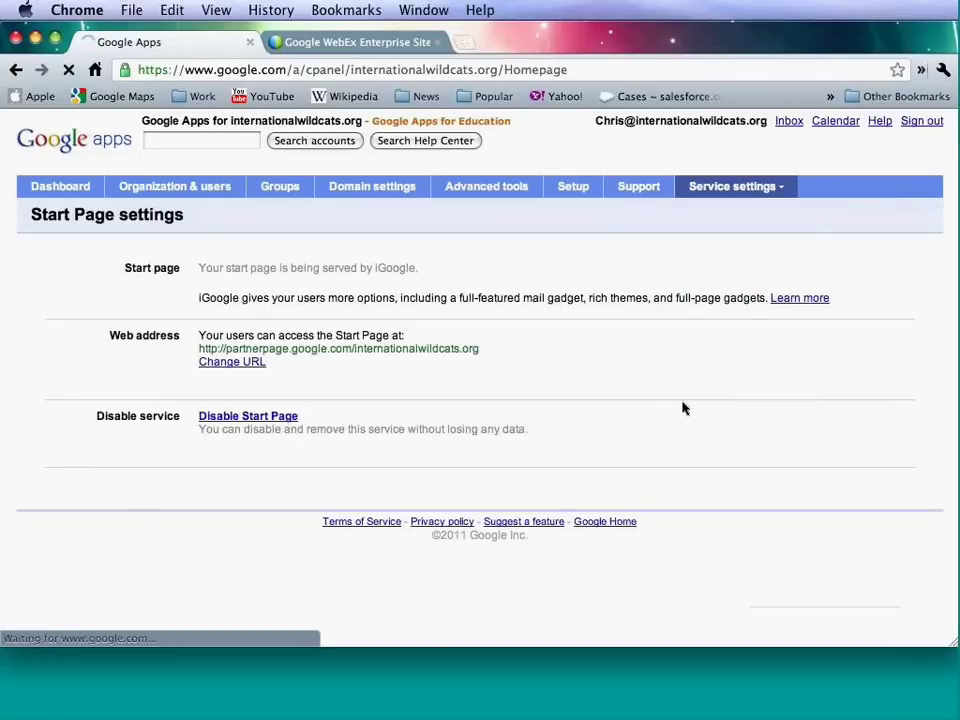